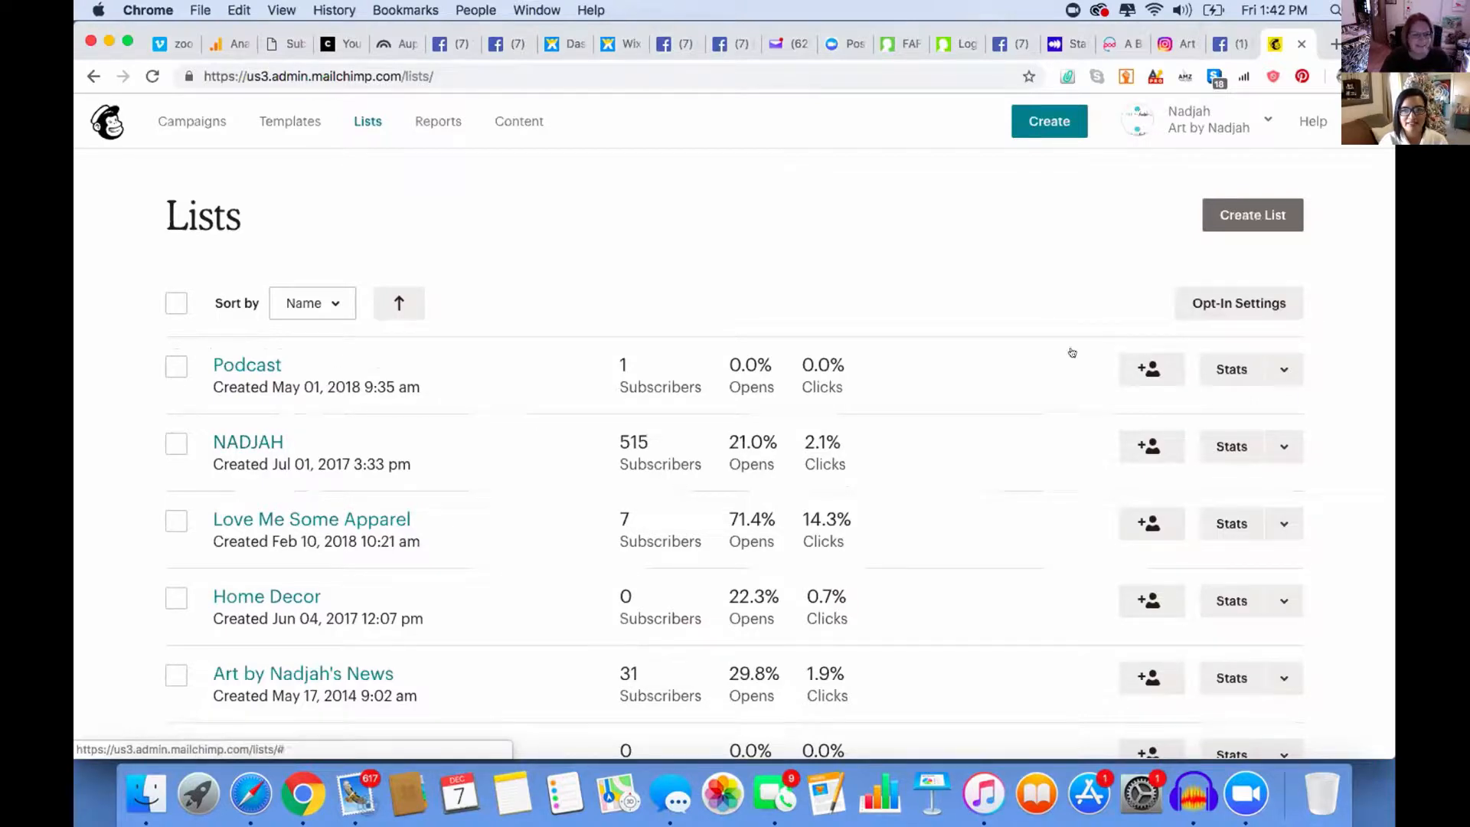
Open the Form builder from the signup forms of the Podcast list.
click(260, 364)
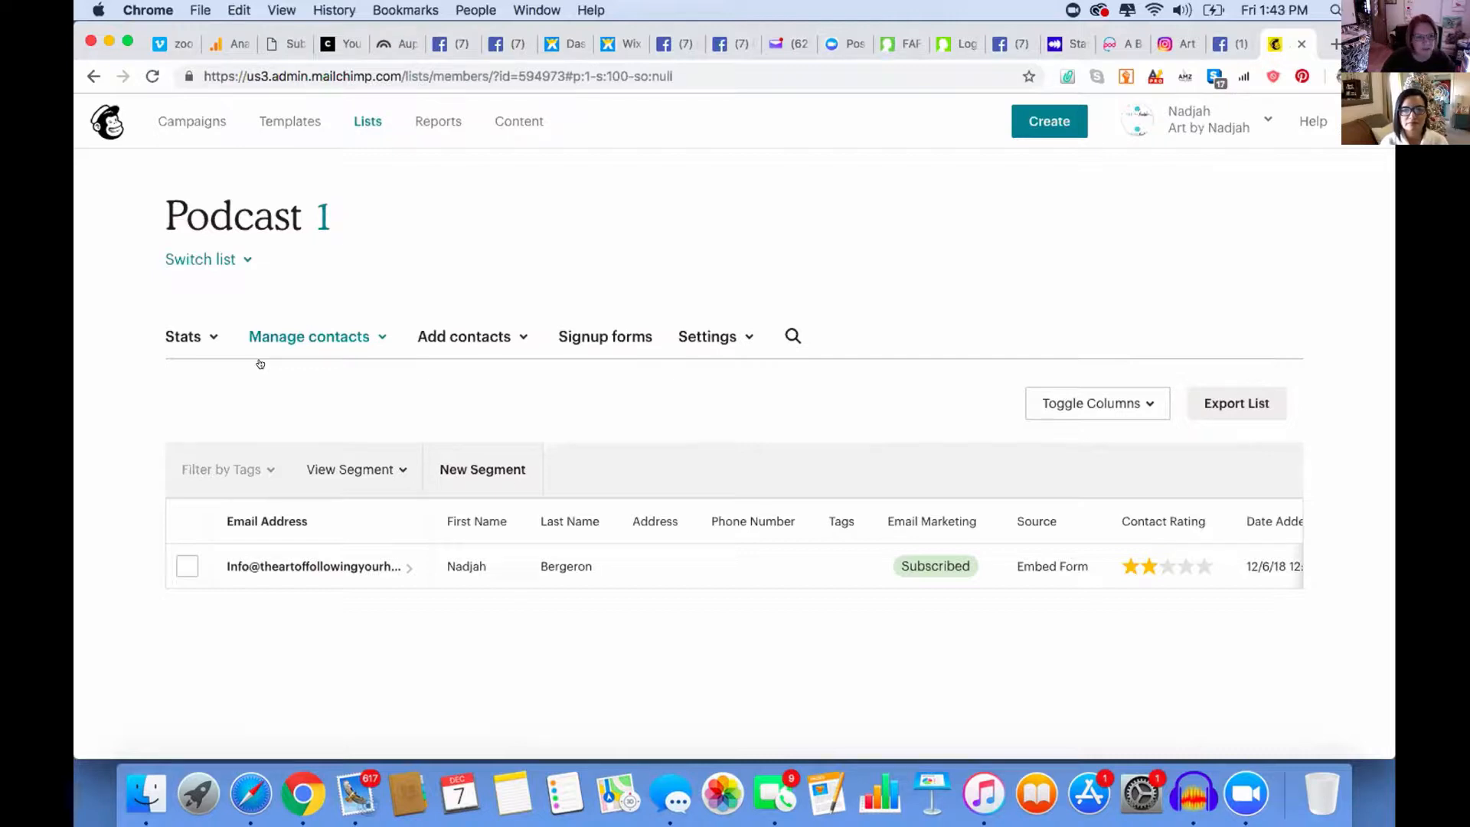
click(90, 77)
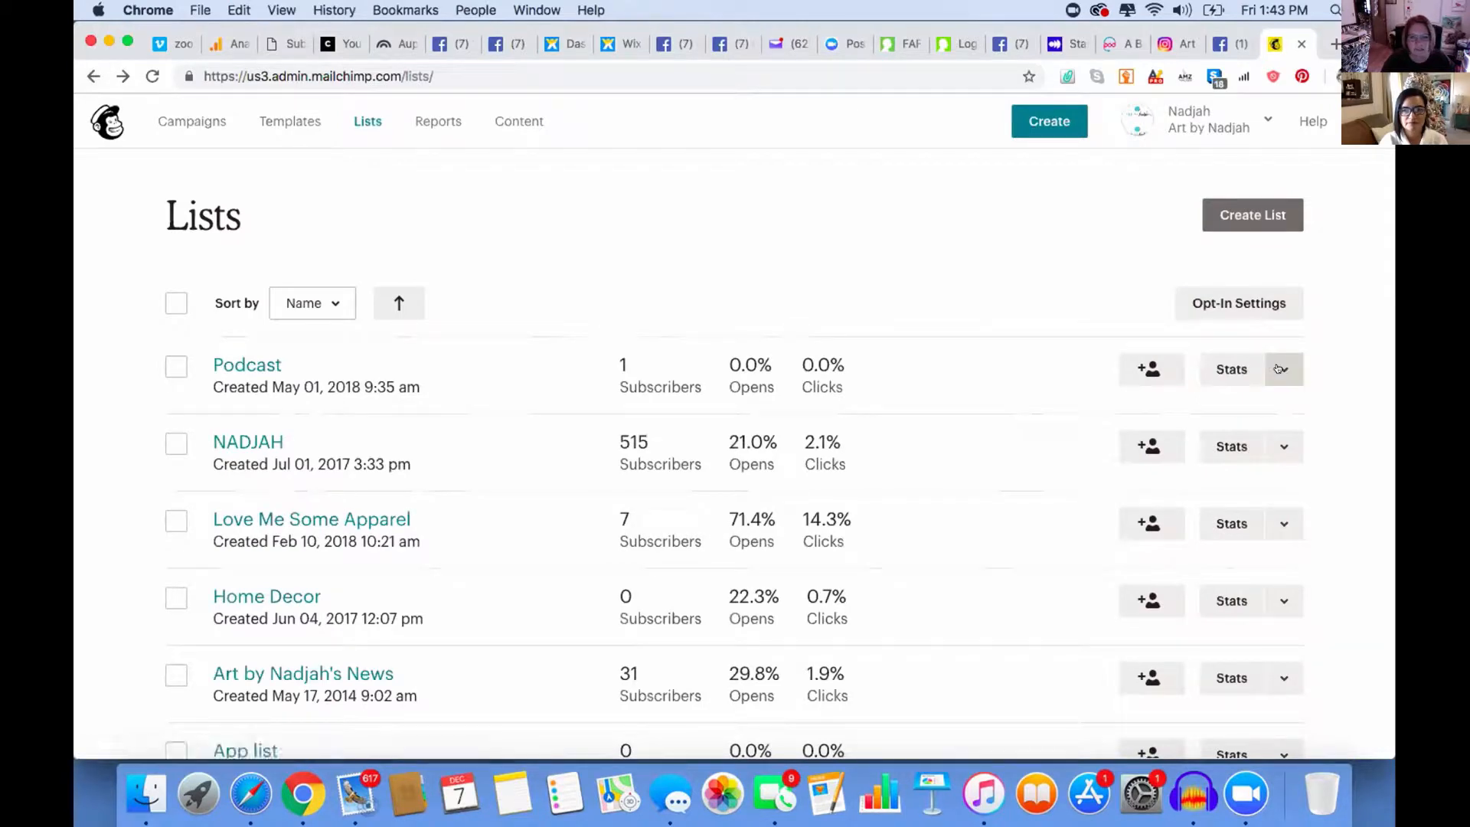
click(1280, 369)
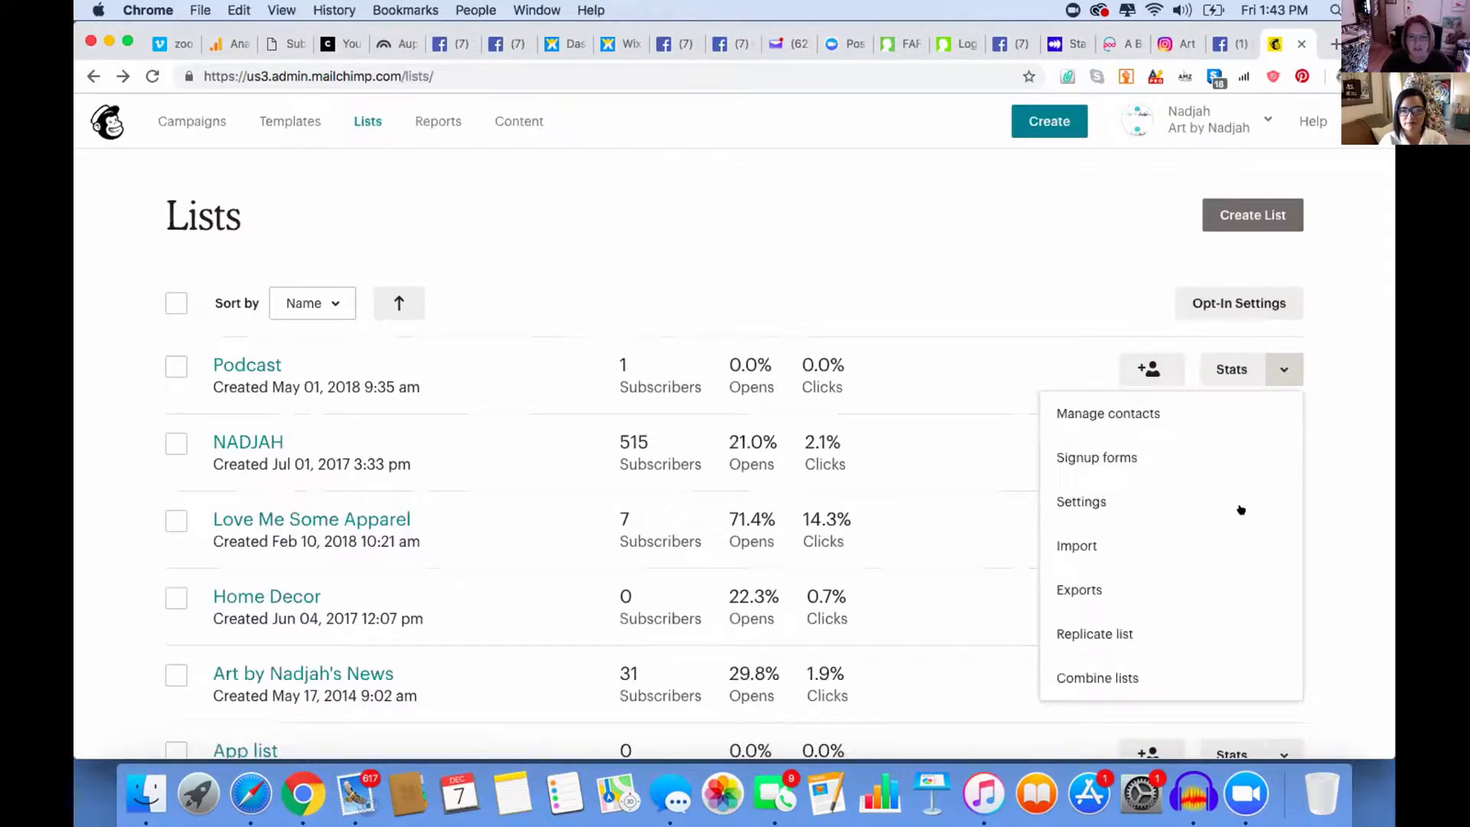
click(1157, 460)
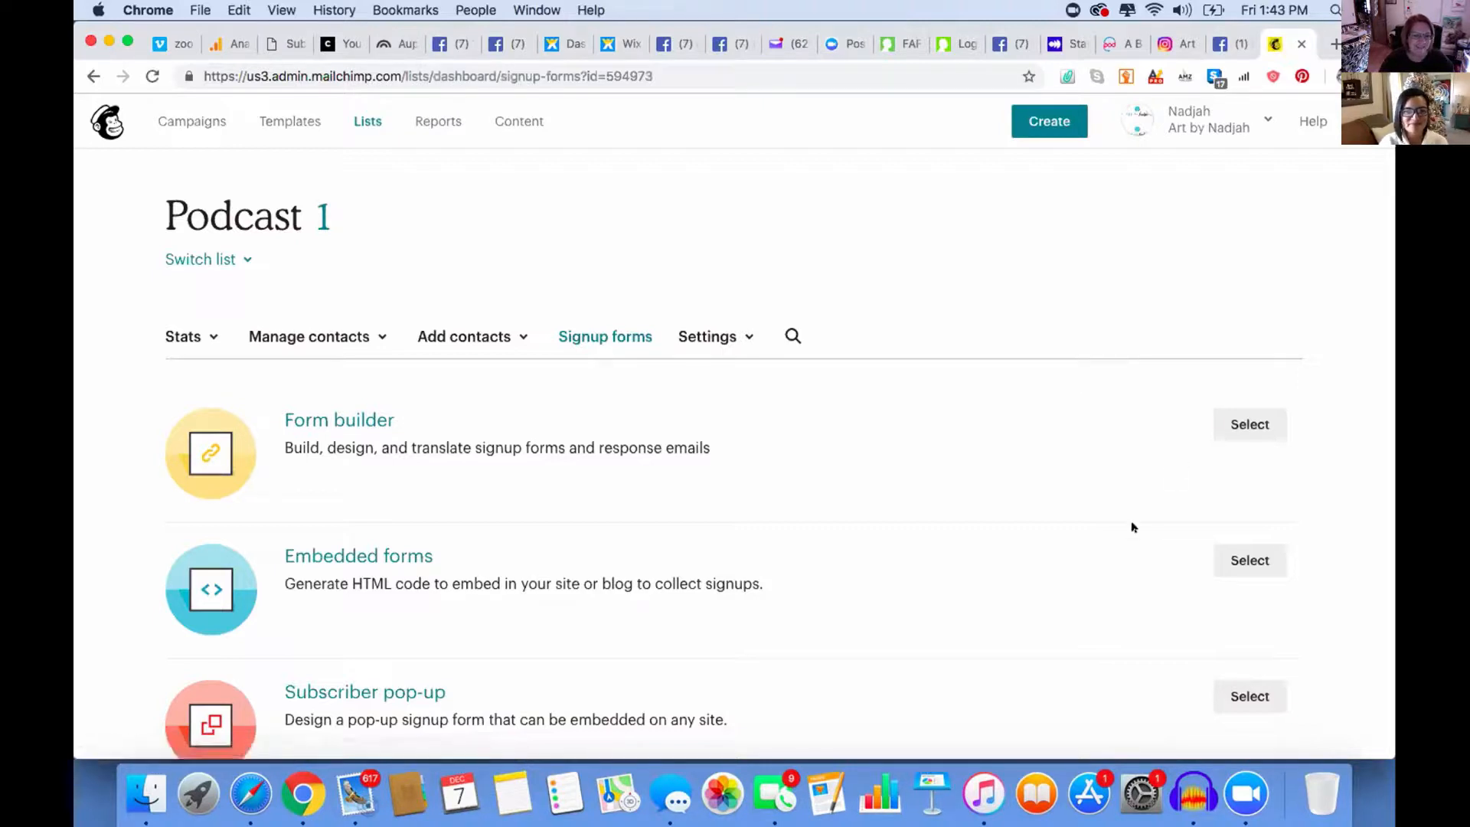
scroll(1133, 526, down, 5)
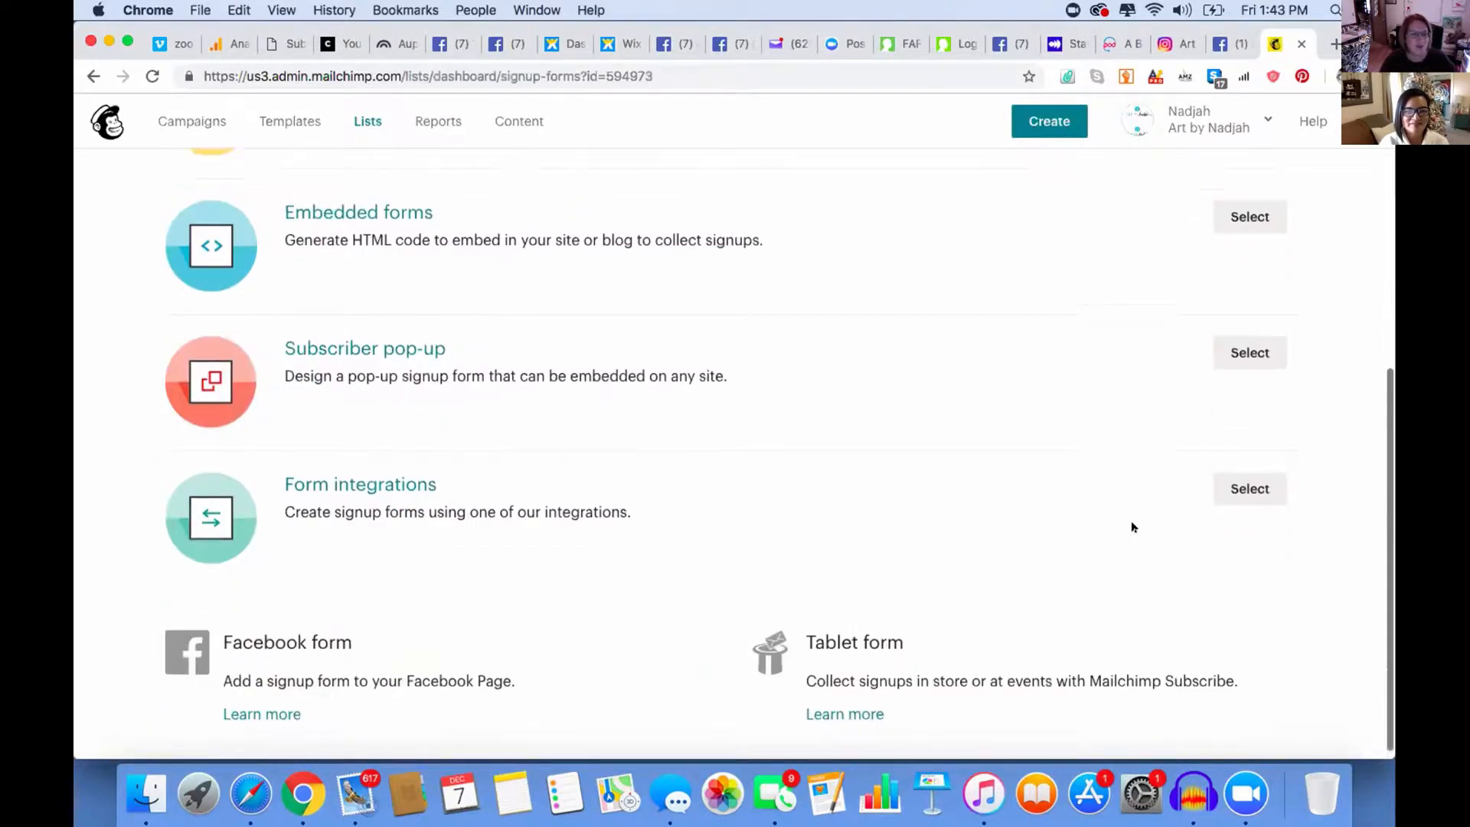
scroll(1132, 527, up, 3)
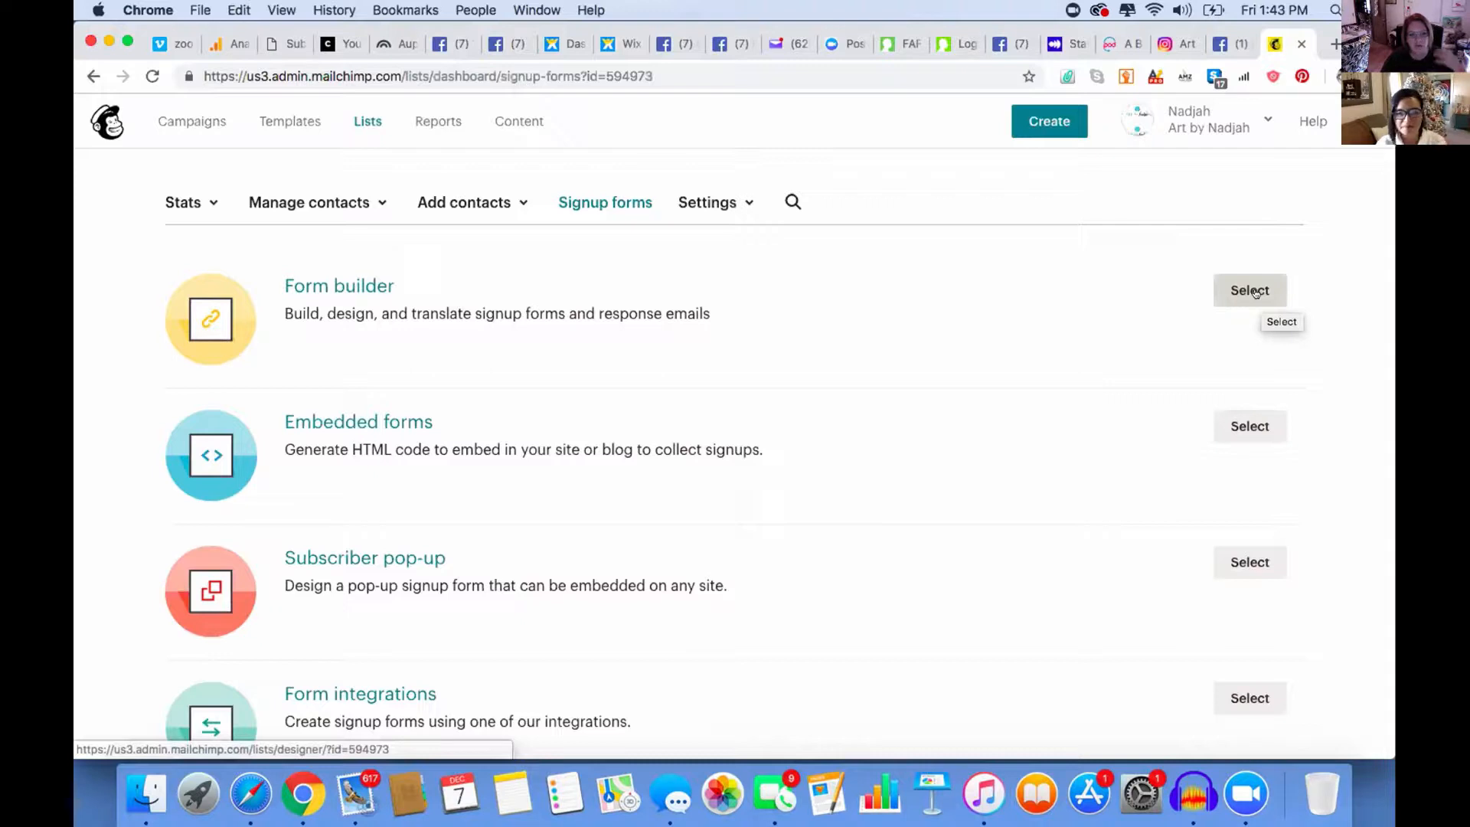
key(XF86AudioMute)
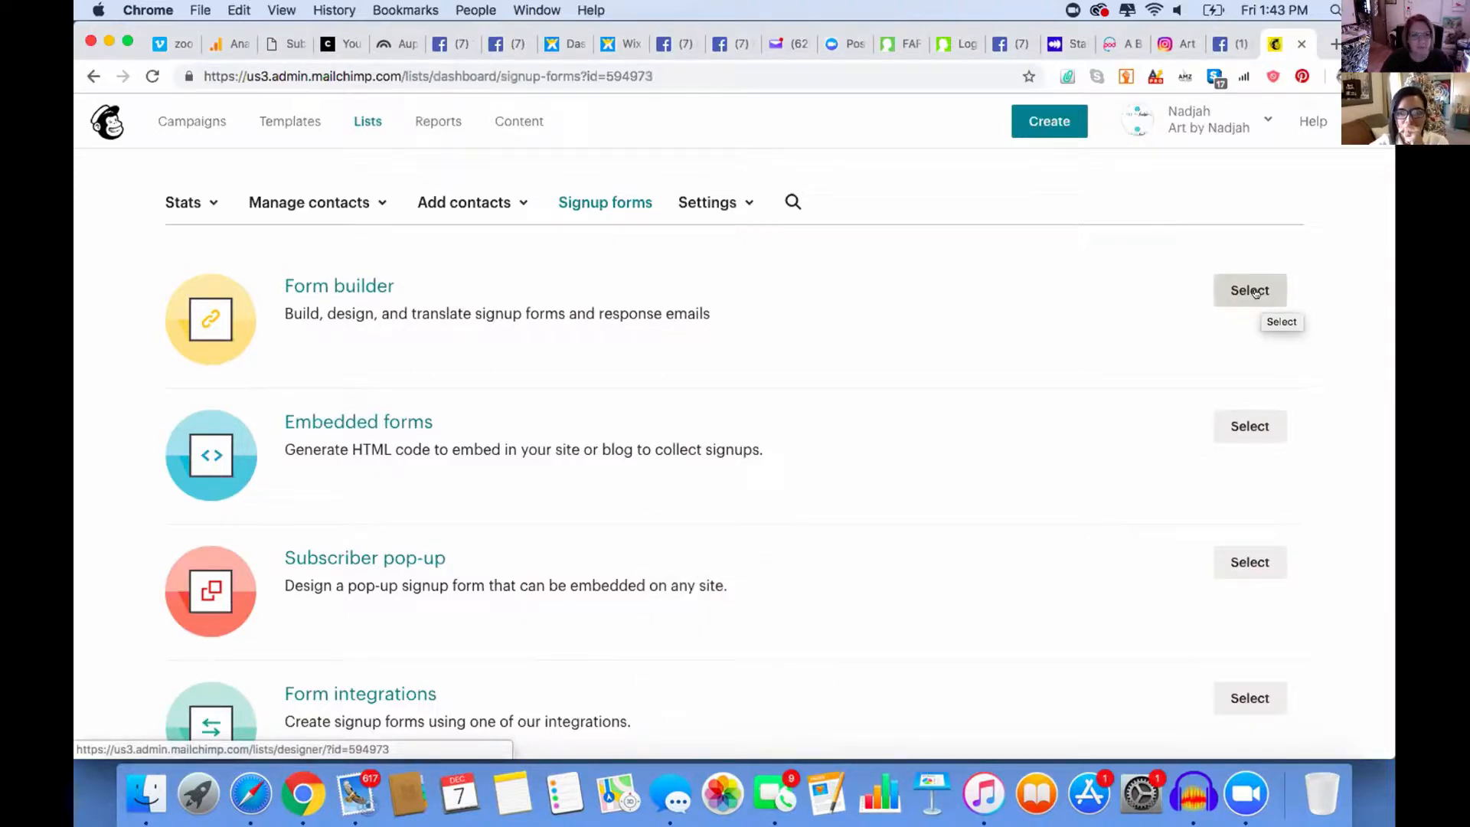
key(XF86AudioMute)
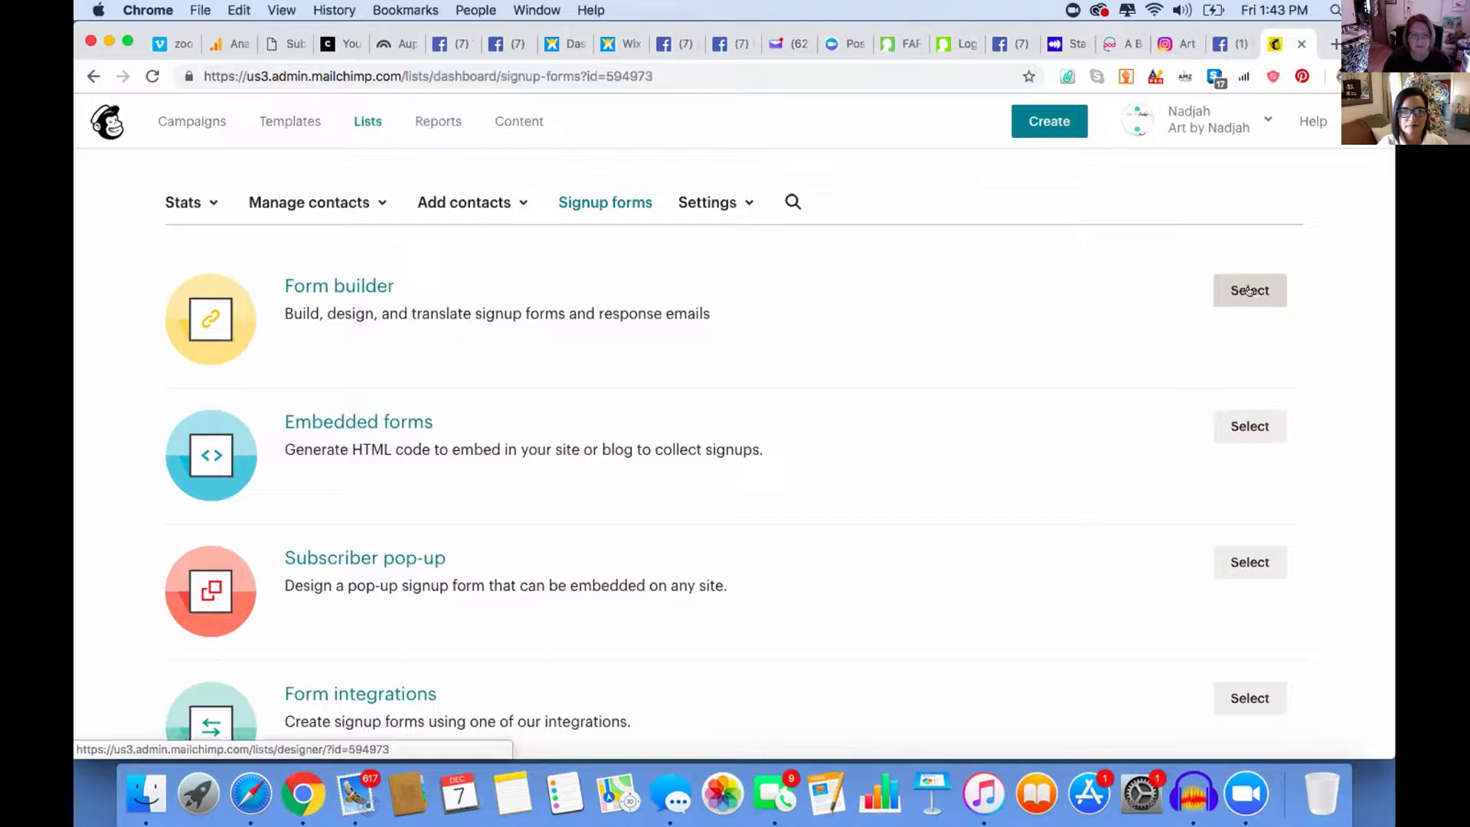
click(1248, 291)
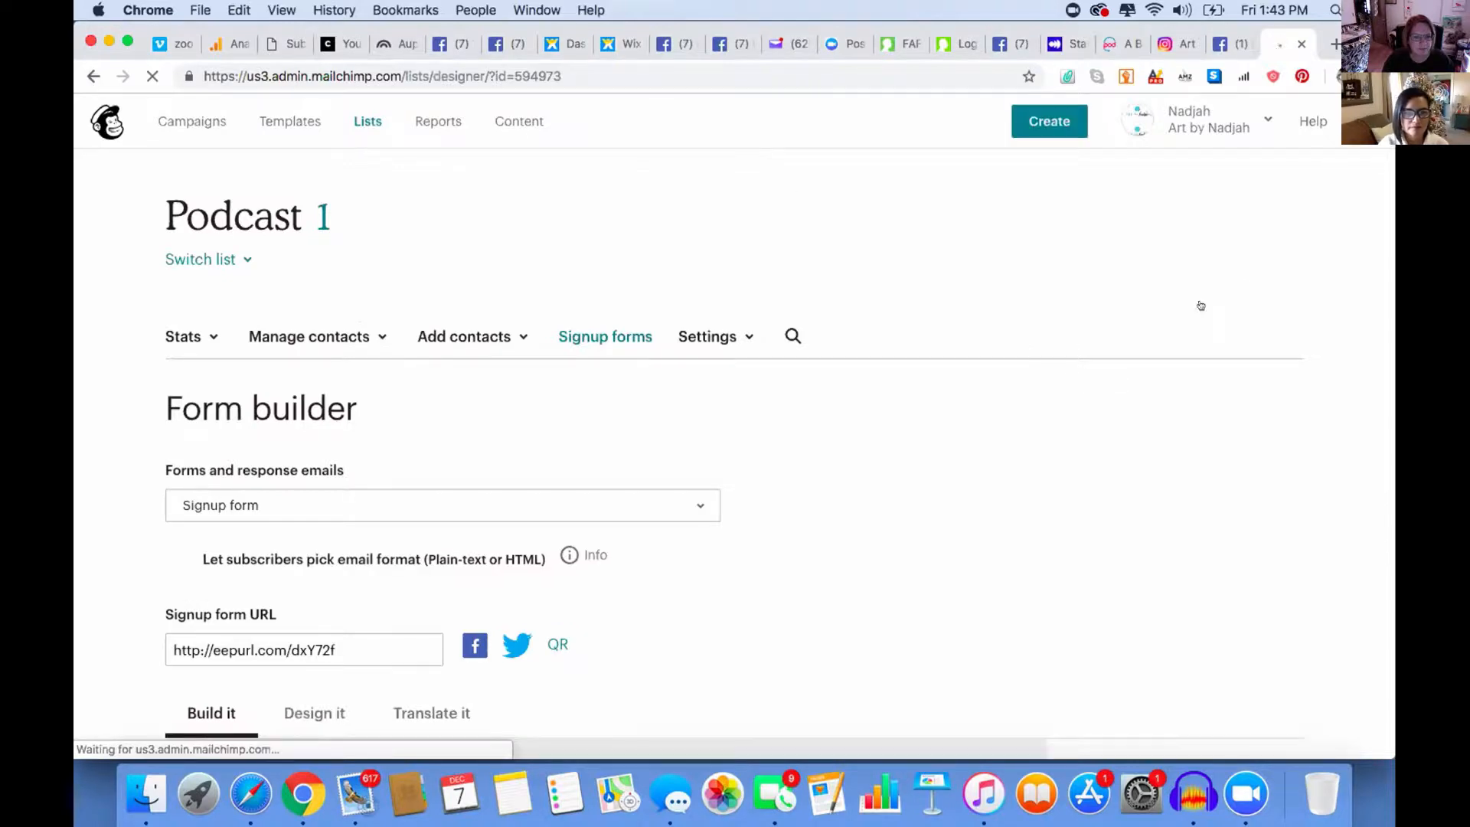
Replace the signup form's title with "The Art of Following Your Heart Freebie" and save it.
scroll(729, 597, down, 6)
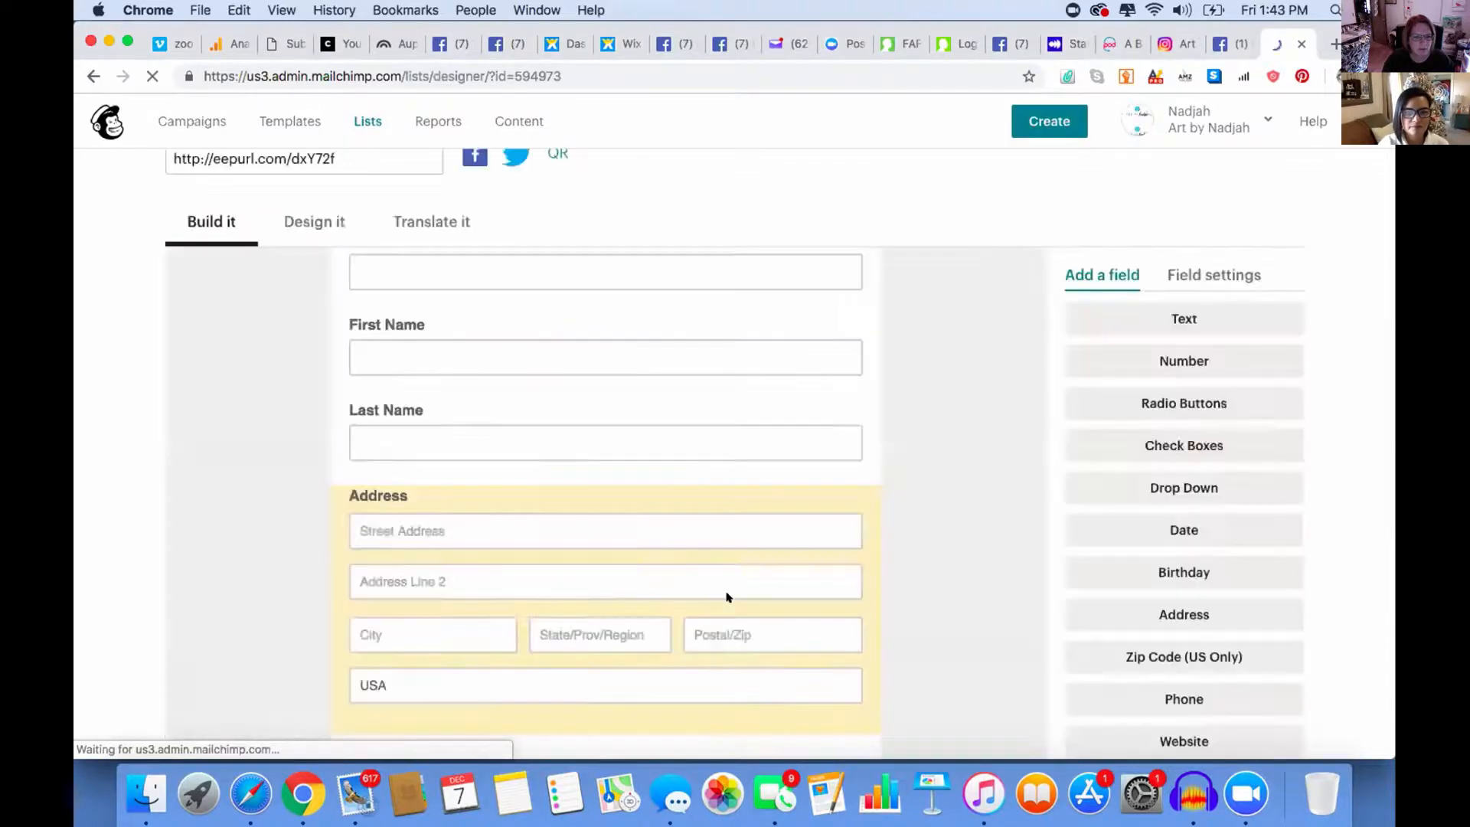
scroll(727, 598, up, 4)
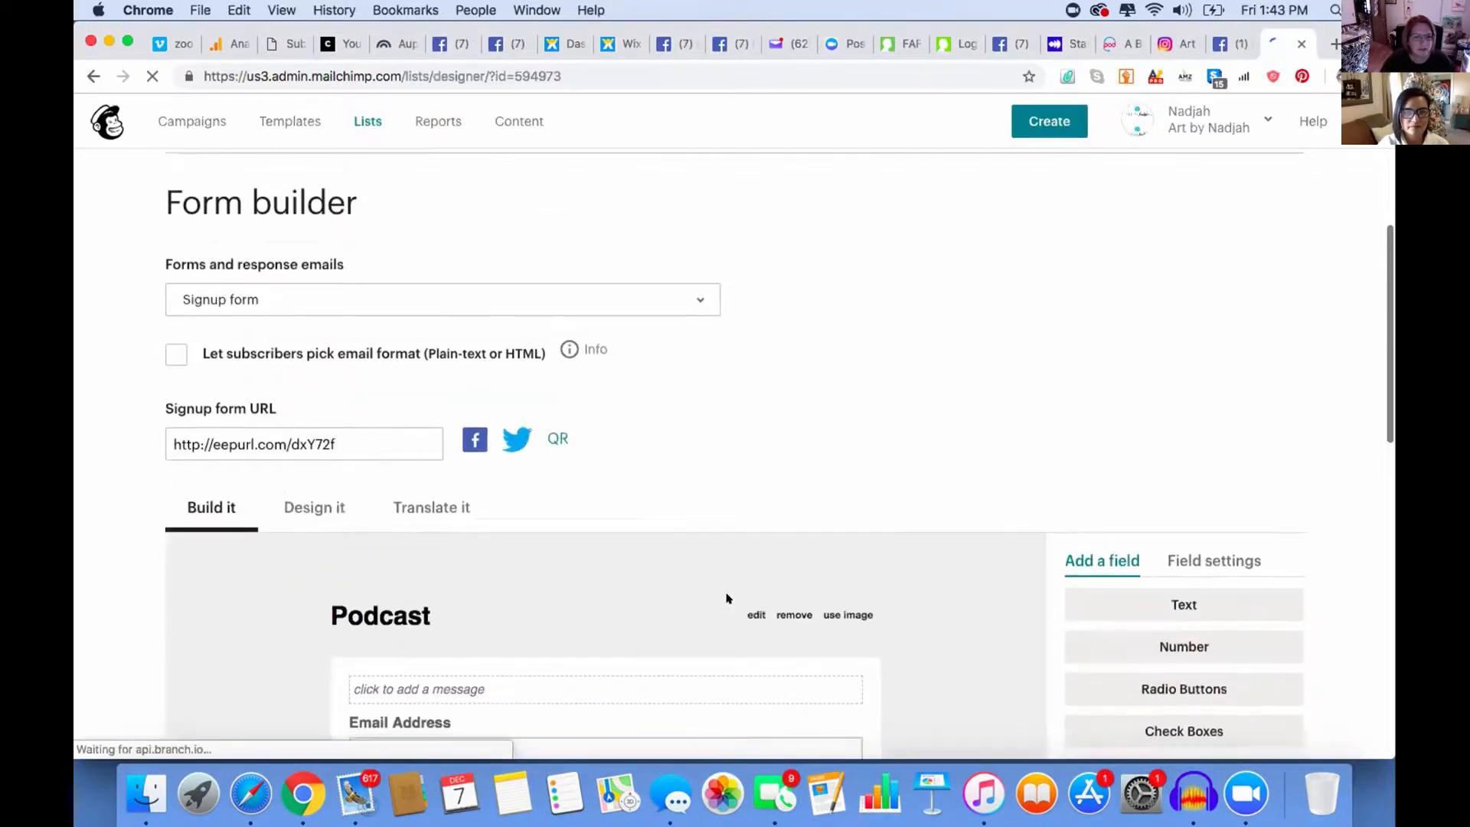
scroll(727, 598, down, 2)
scroll(727, 598, down, 2)
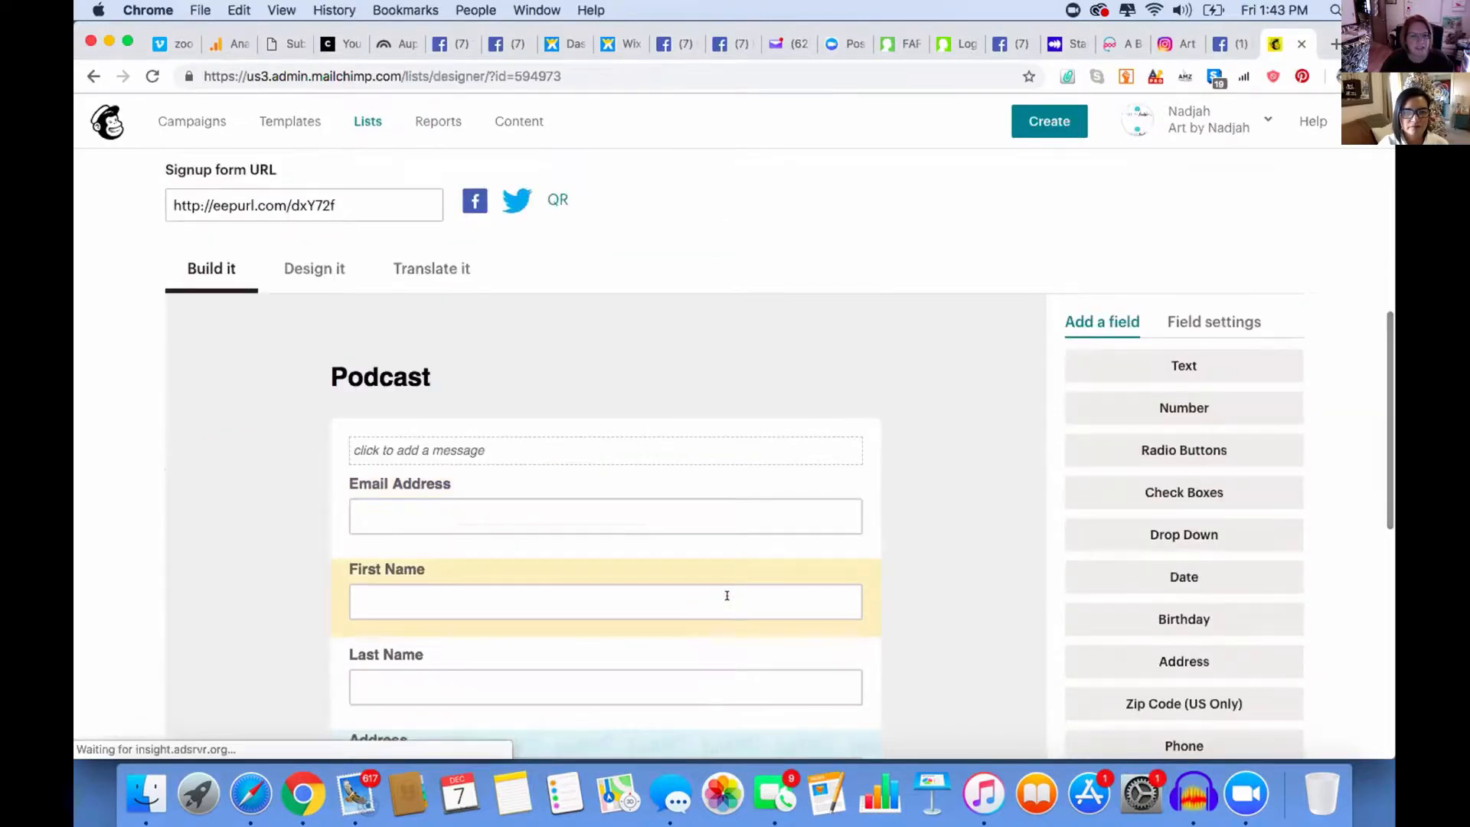
scroll(729, 594, down, 1)
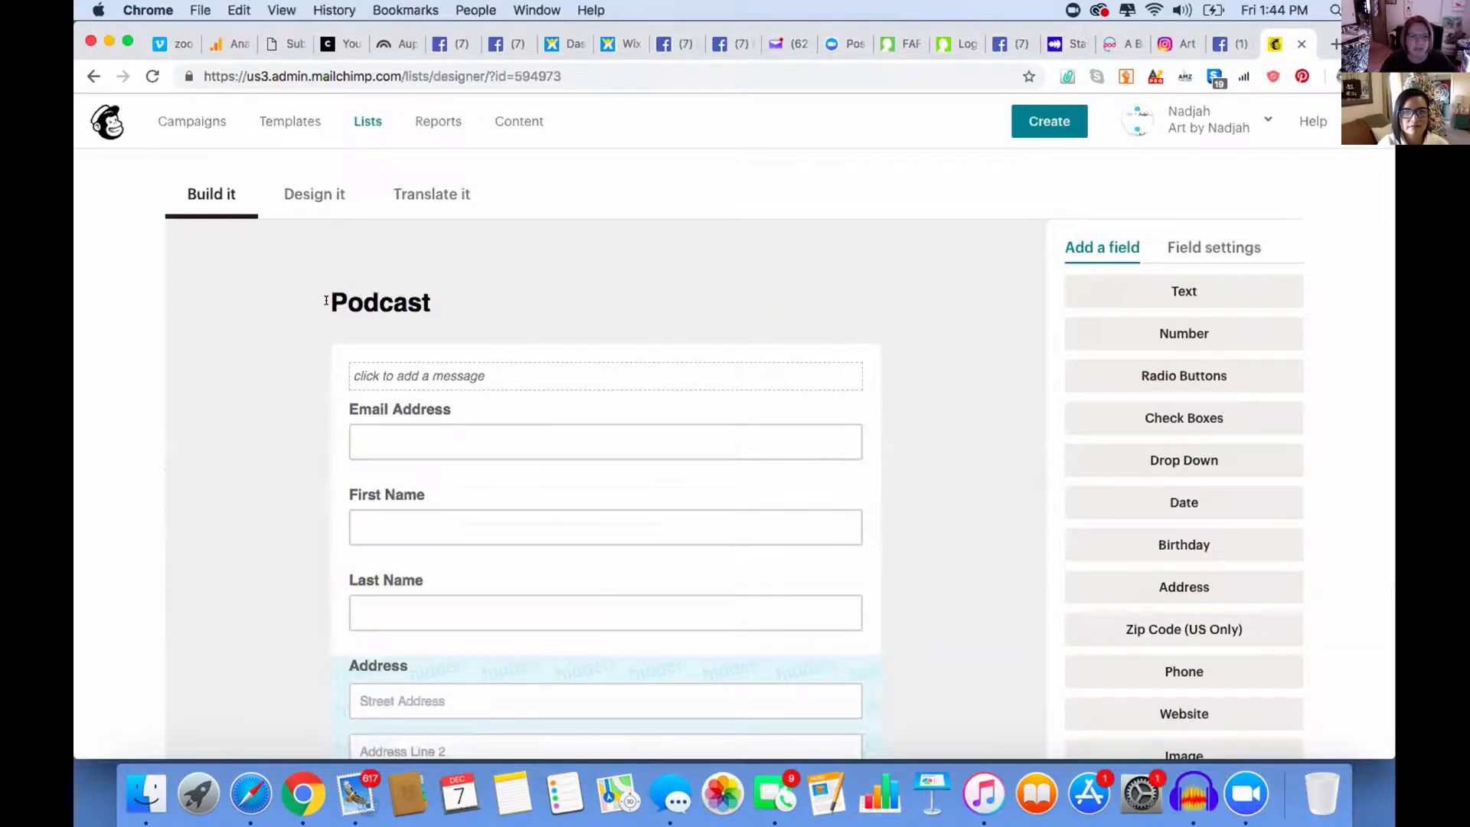
drag(332, 303, 441, 301)
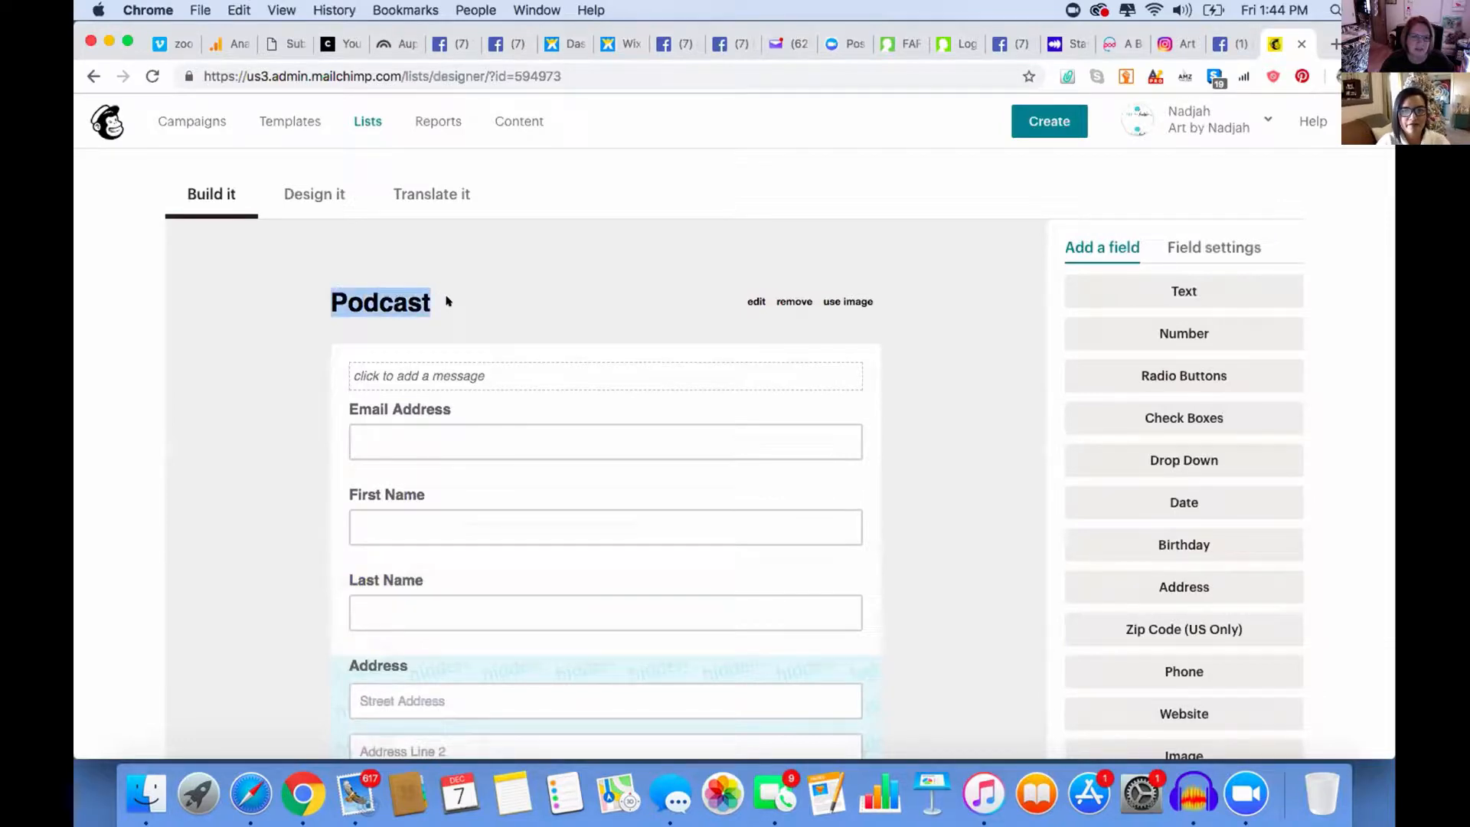
click(755, 301)
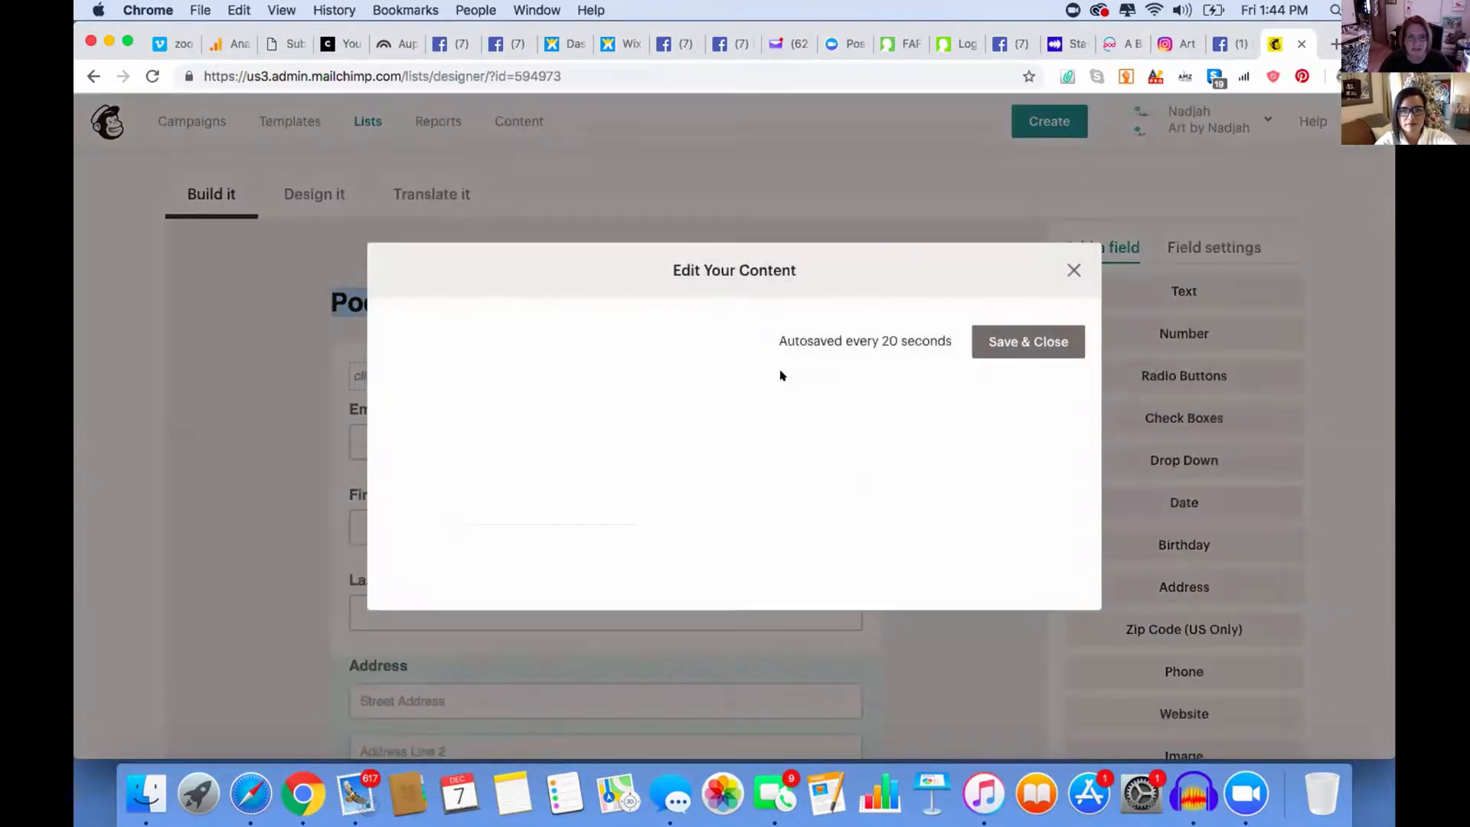
drag(440, 445, 344, 448)
text(The Art of Following Your Heart Freebie)
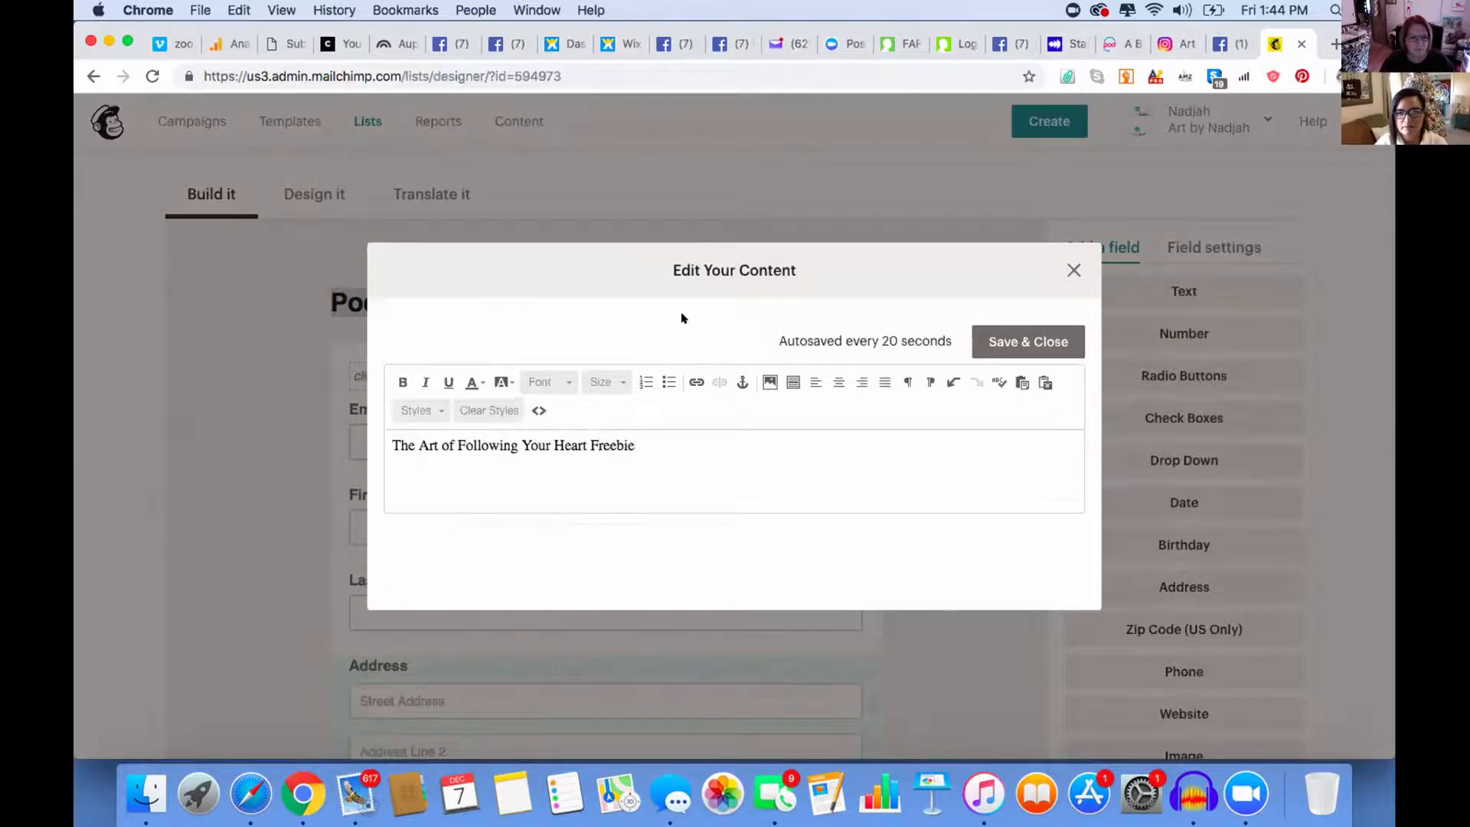
click(1018, 333)
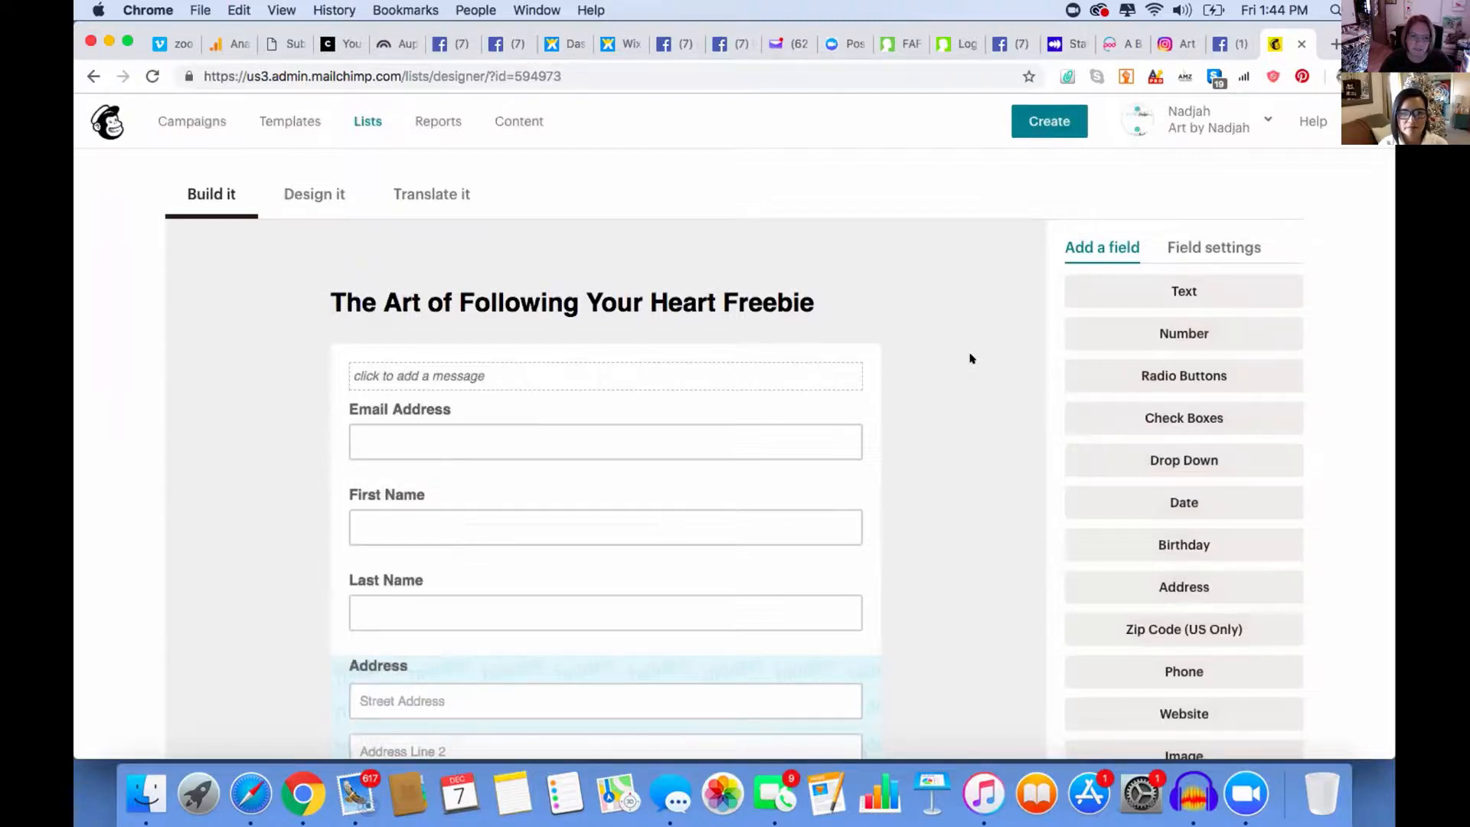
Set the visibility of the signup form's Last Name field to Hidden and save the field.
scroll(971, 358, down, 3)
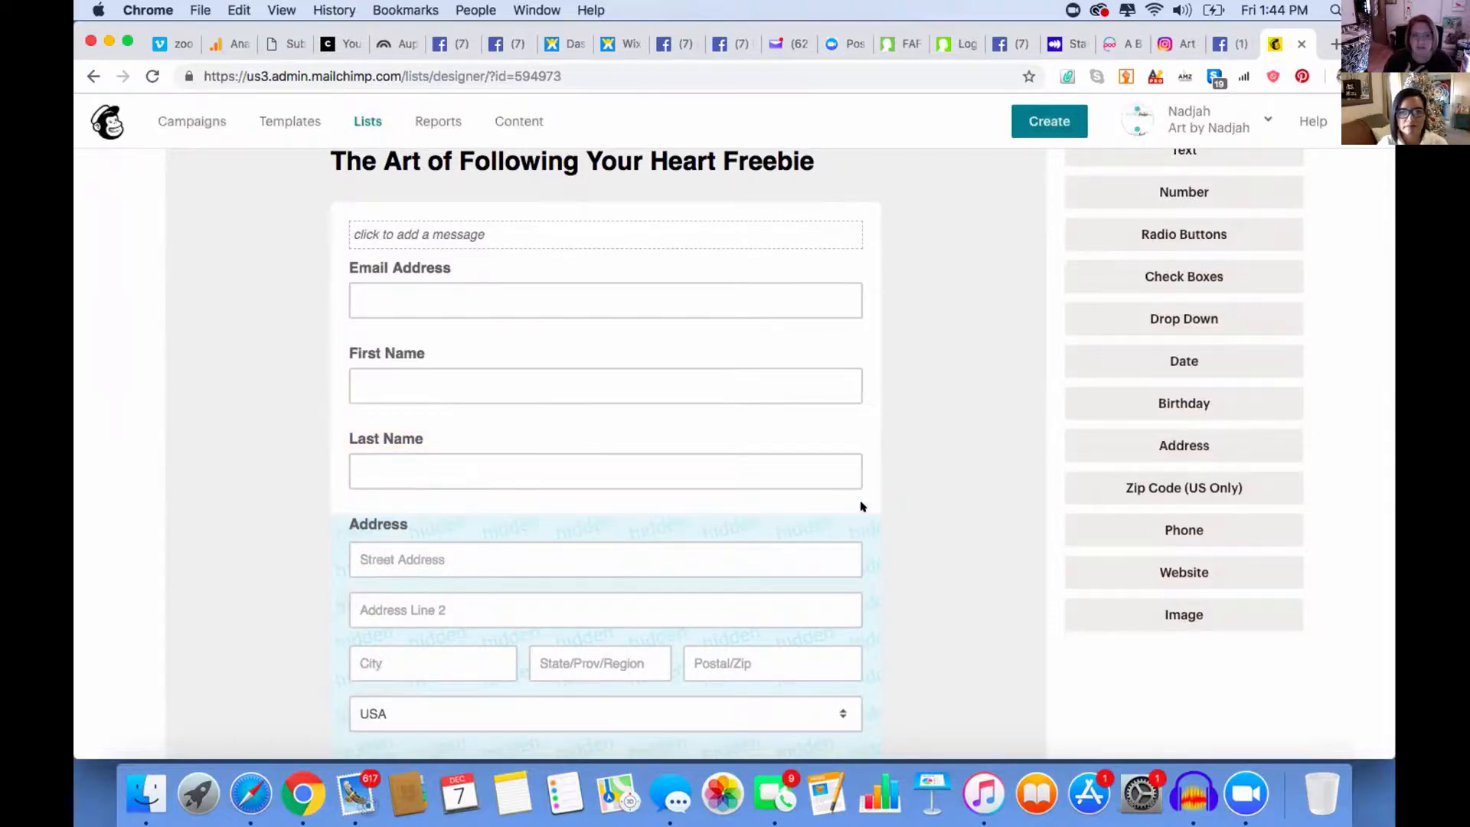
scroll(810, 450, down, 3)
scroll(810, 452, up, 3)
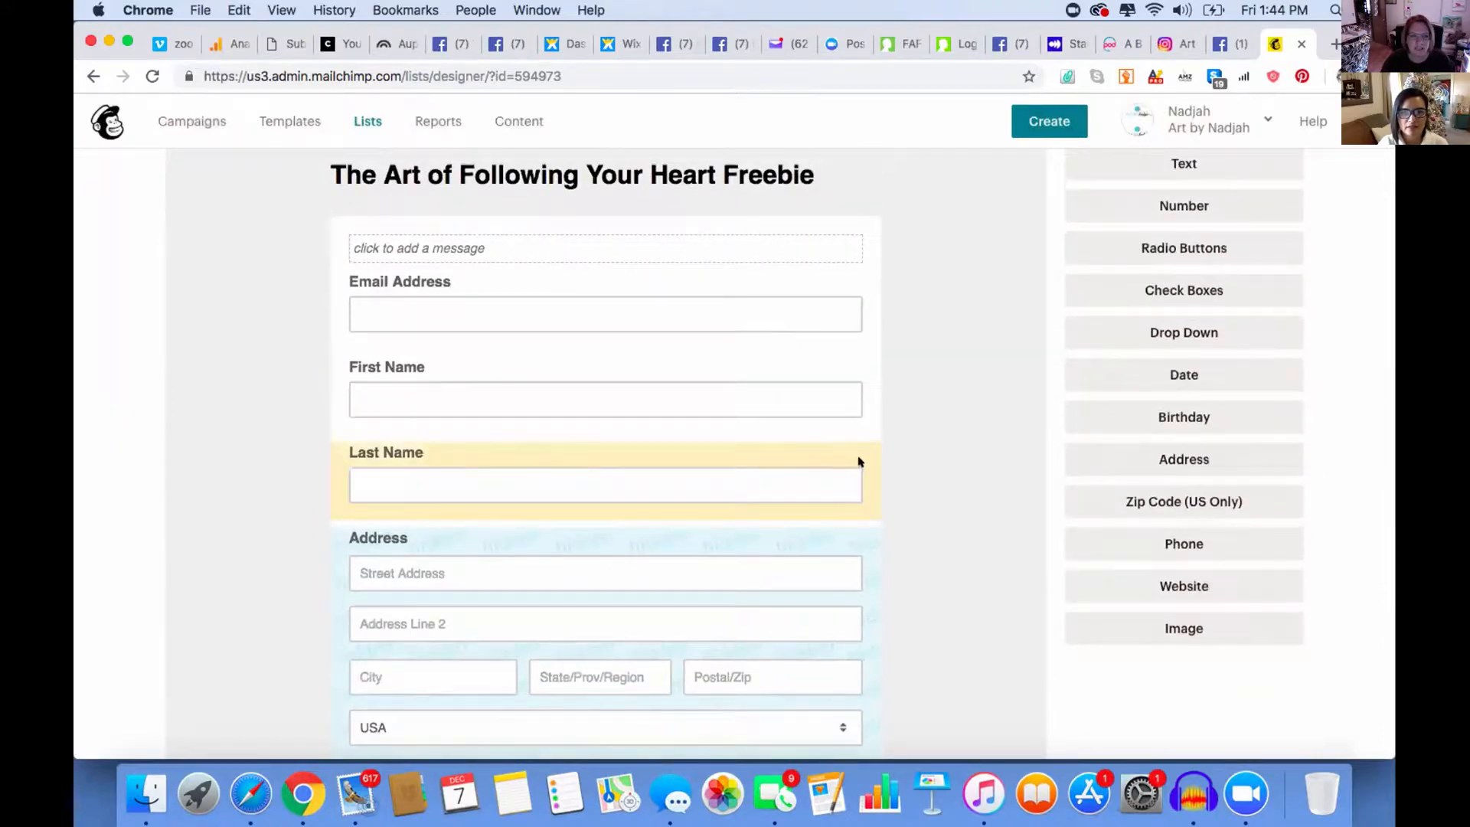
click(857, 462)
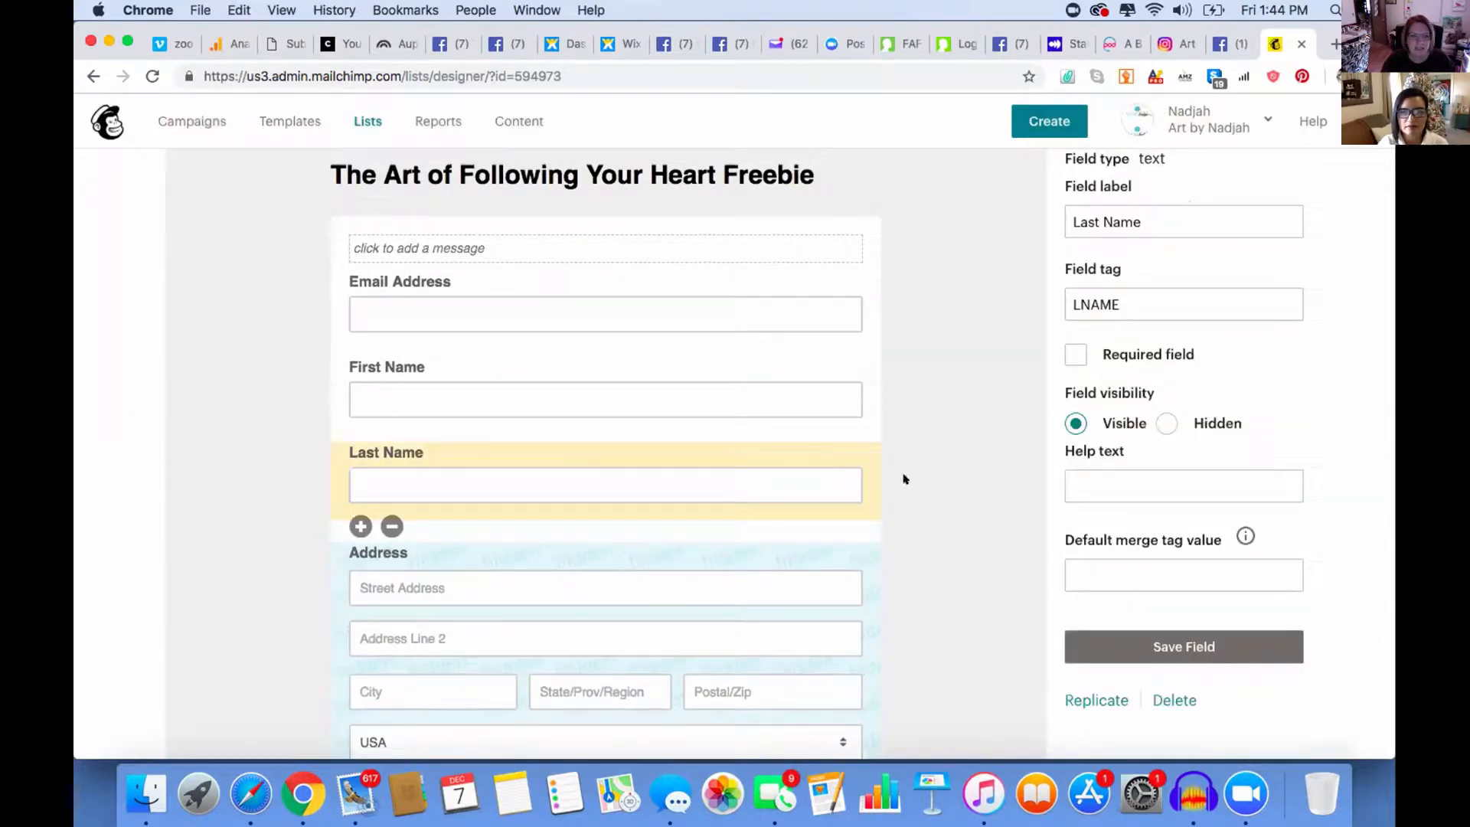
click(391, 525)
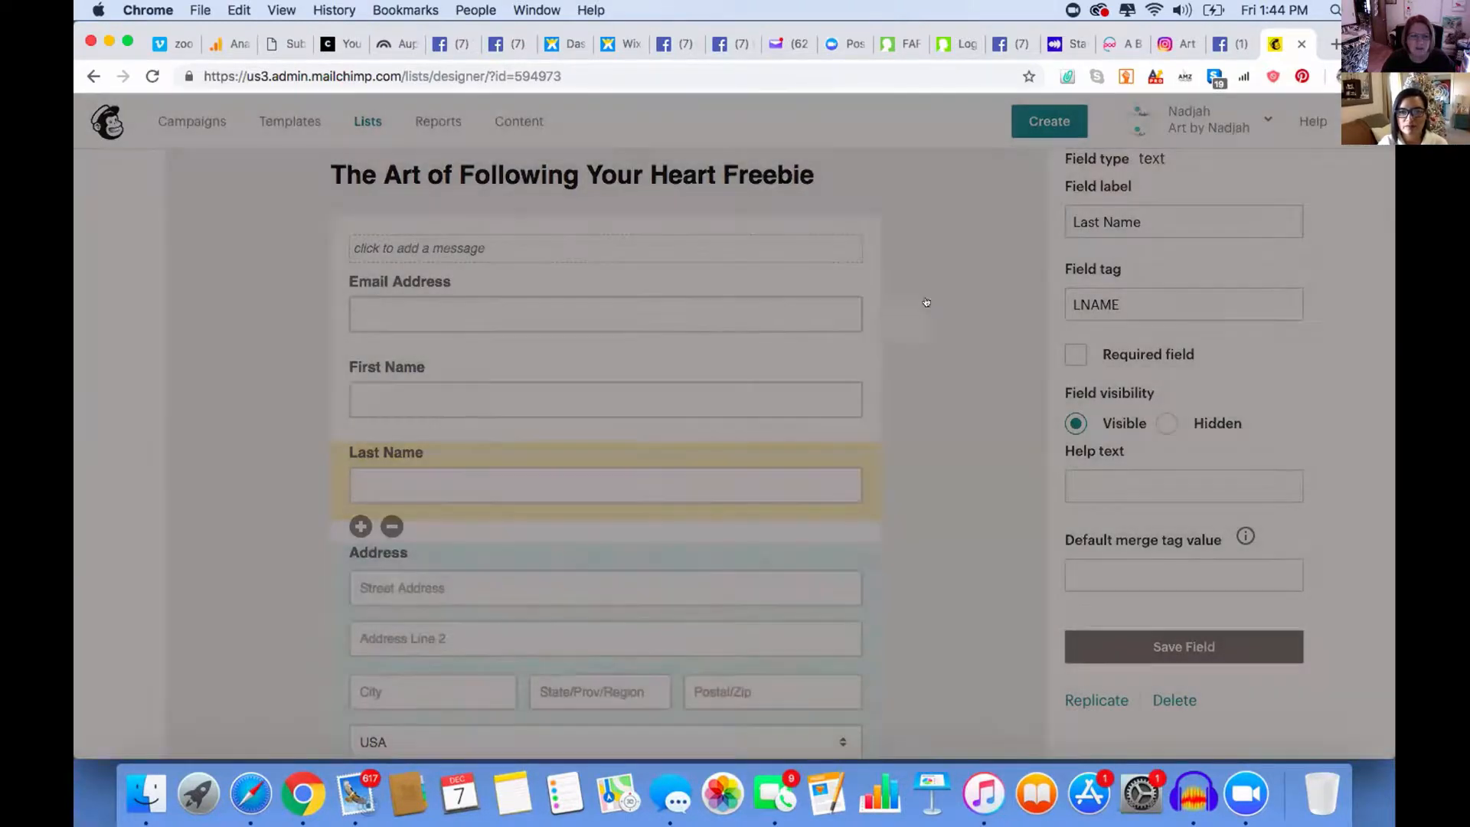
click(931, 302)
scroll(1263, 342, up, 1)
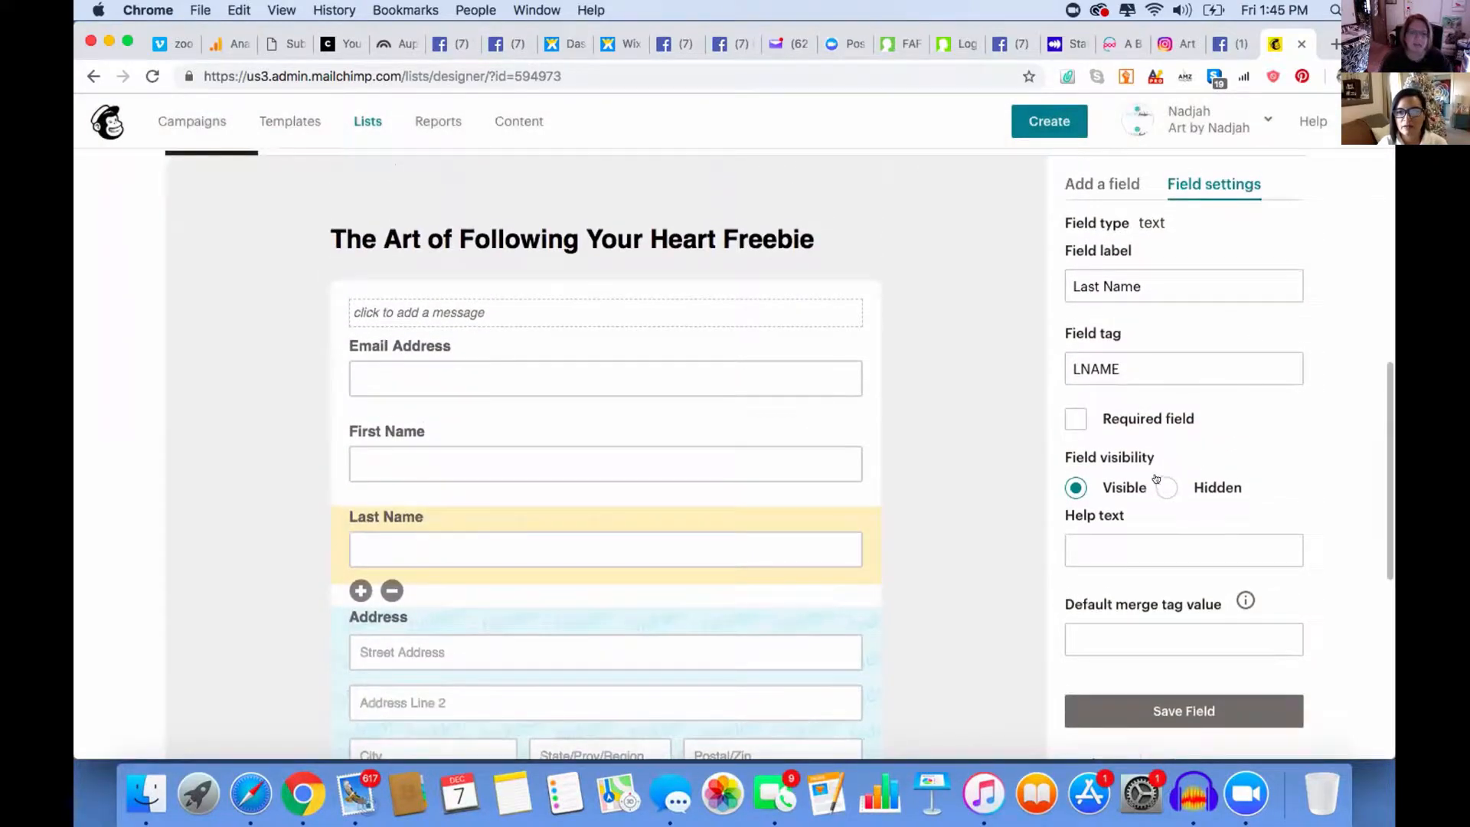
click(1158, 482)
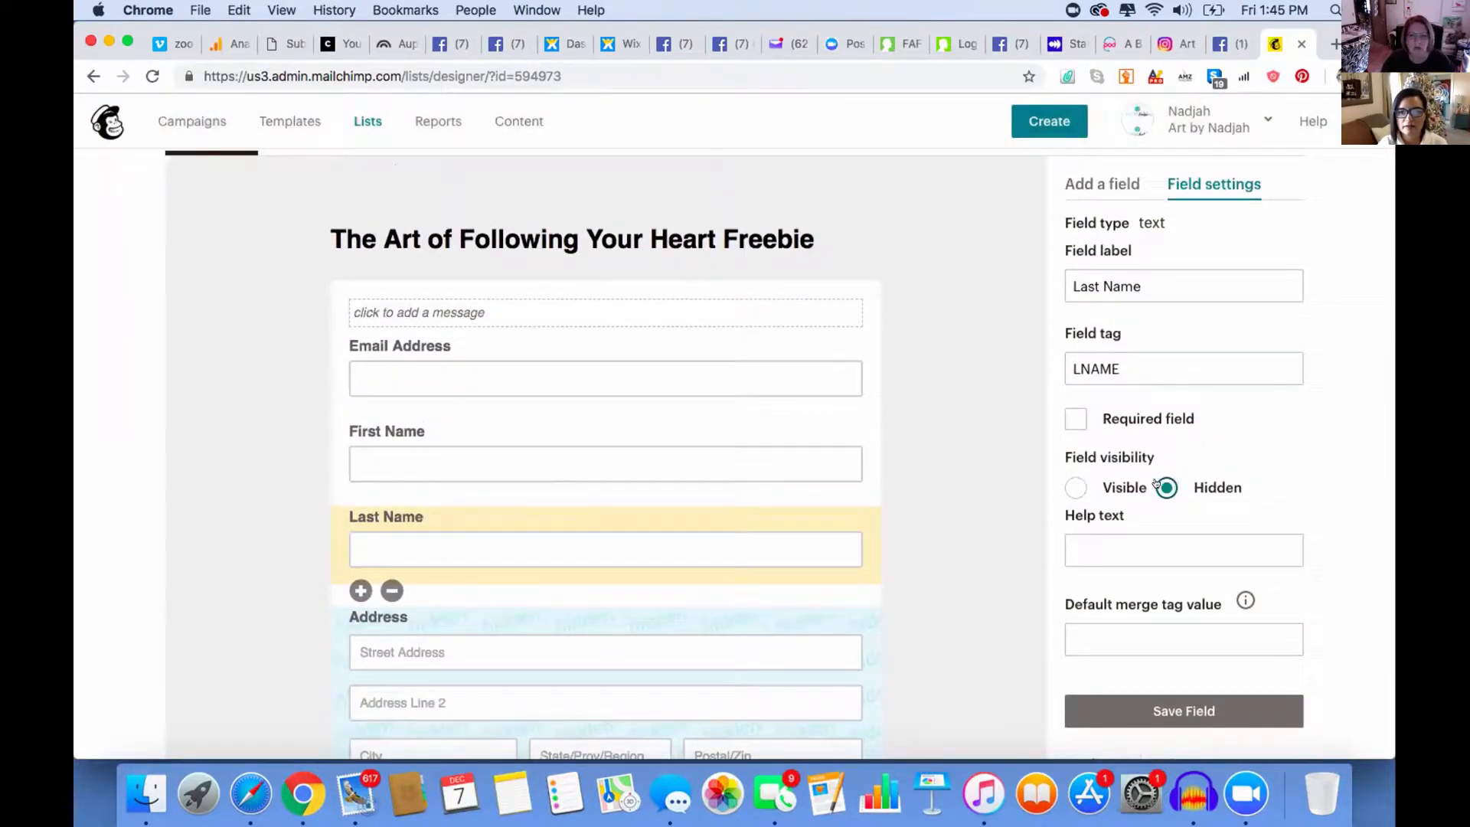
scroll(926, 540, down, 2)
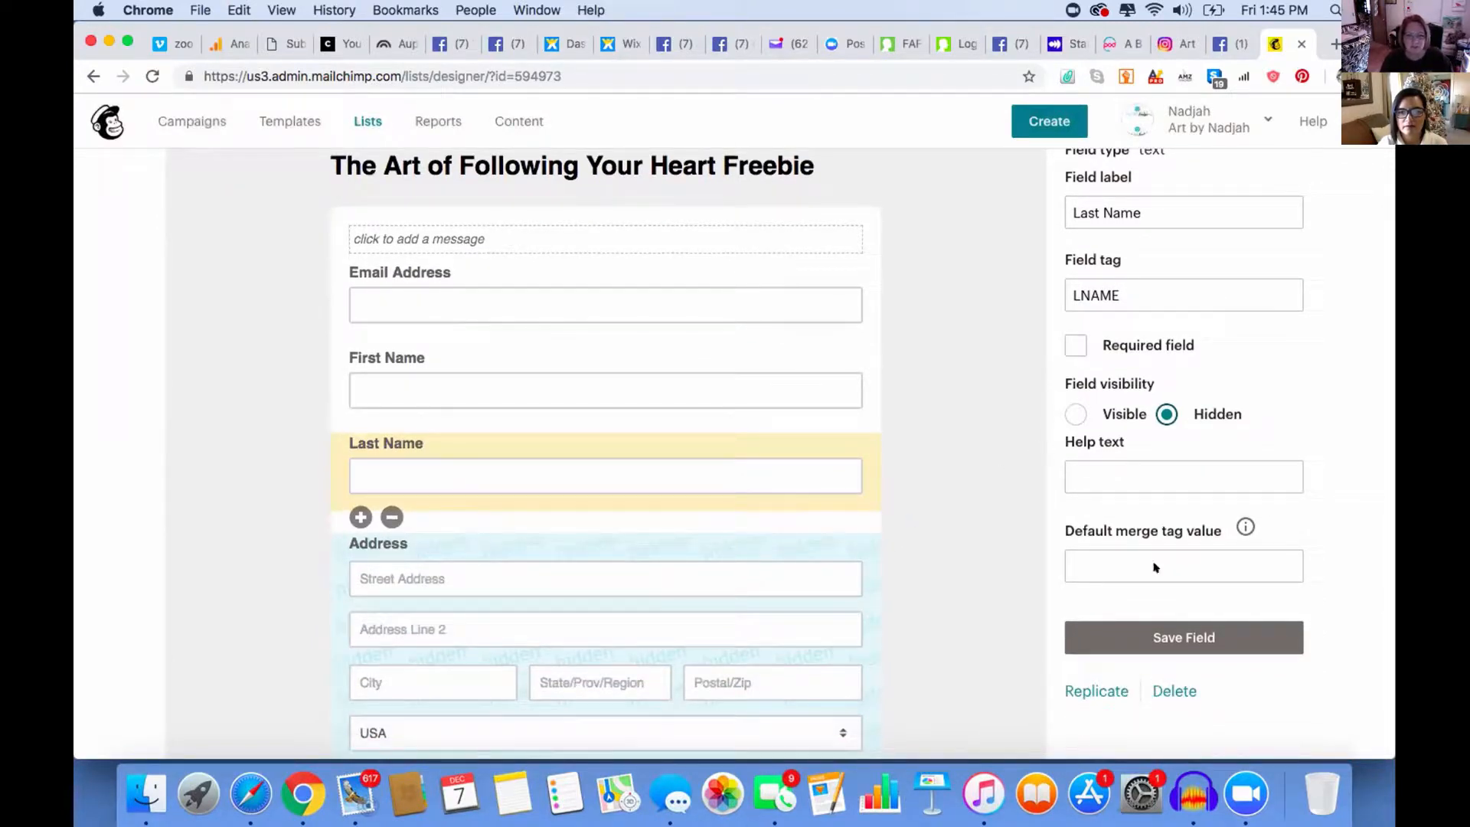
click(1183, 638)
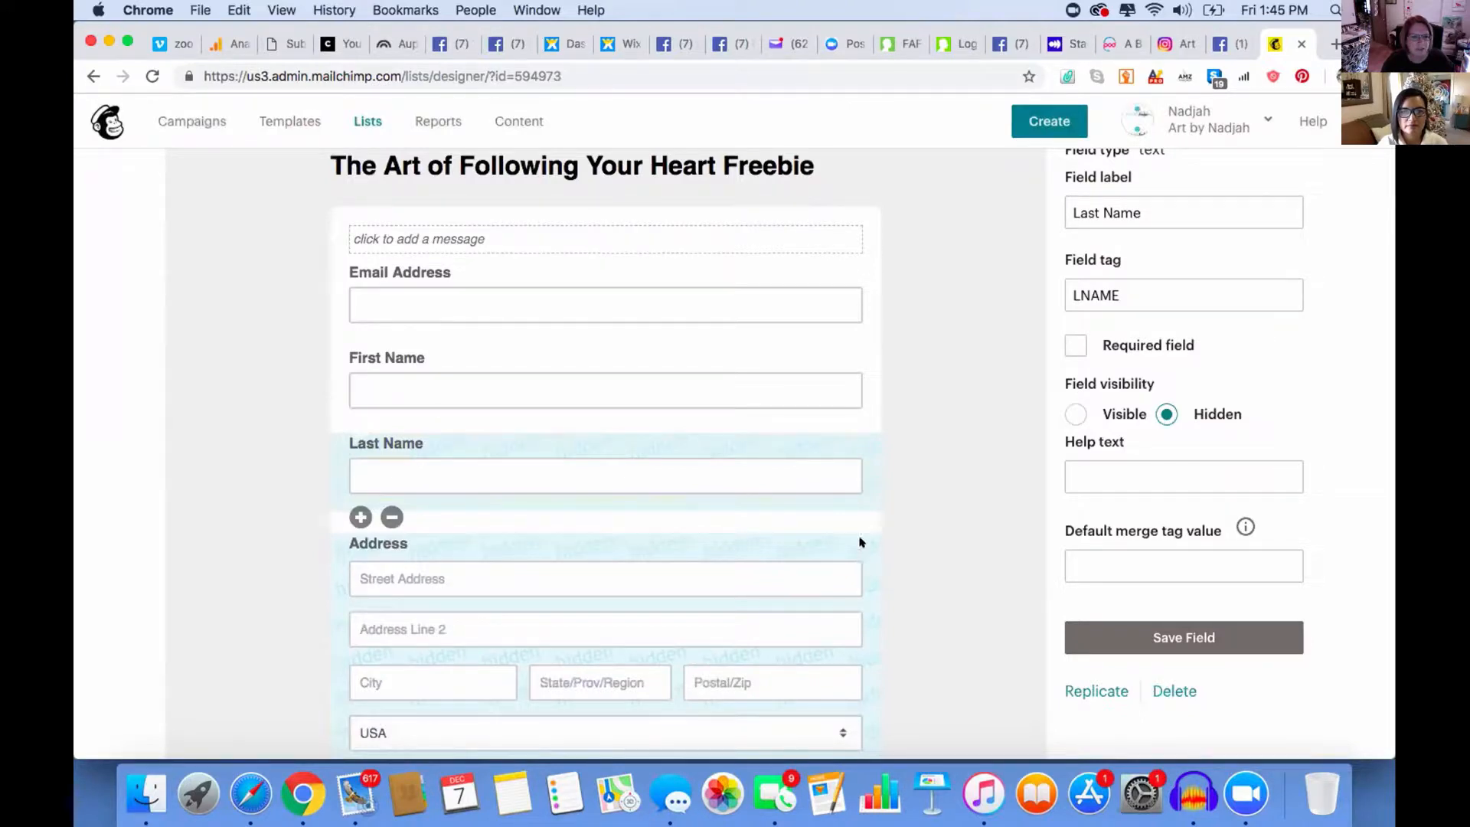
Review the signup form from its fields and subscribe button up to the form type and signup form URL.
scroll(869, 584, down, 1)
scroll(869, 583, down, 5)
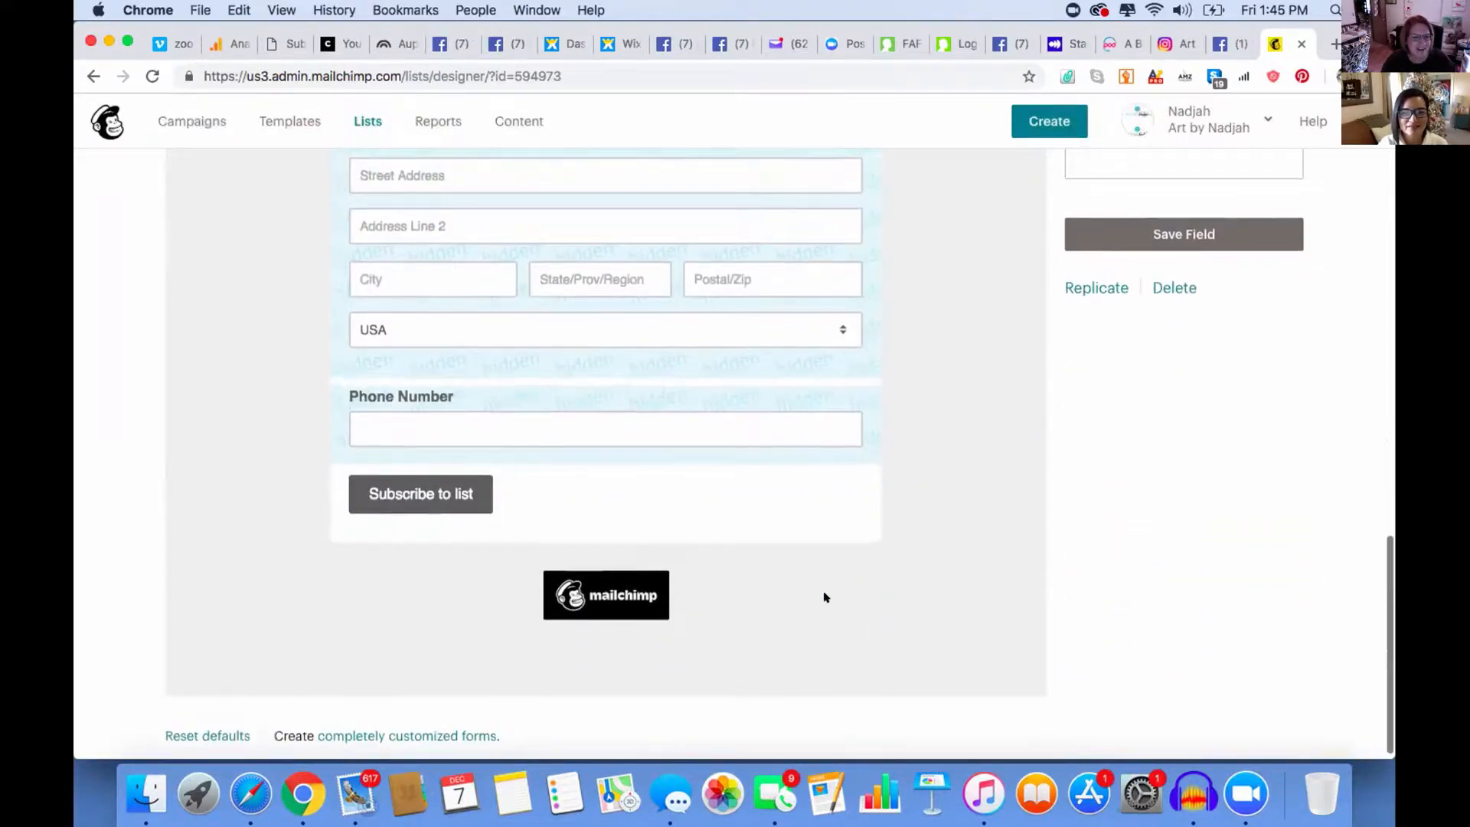
scroll(824, 597, up, 5)
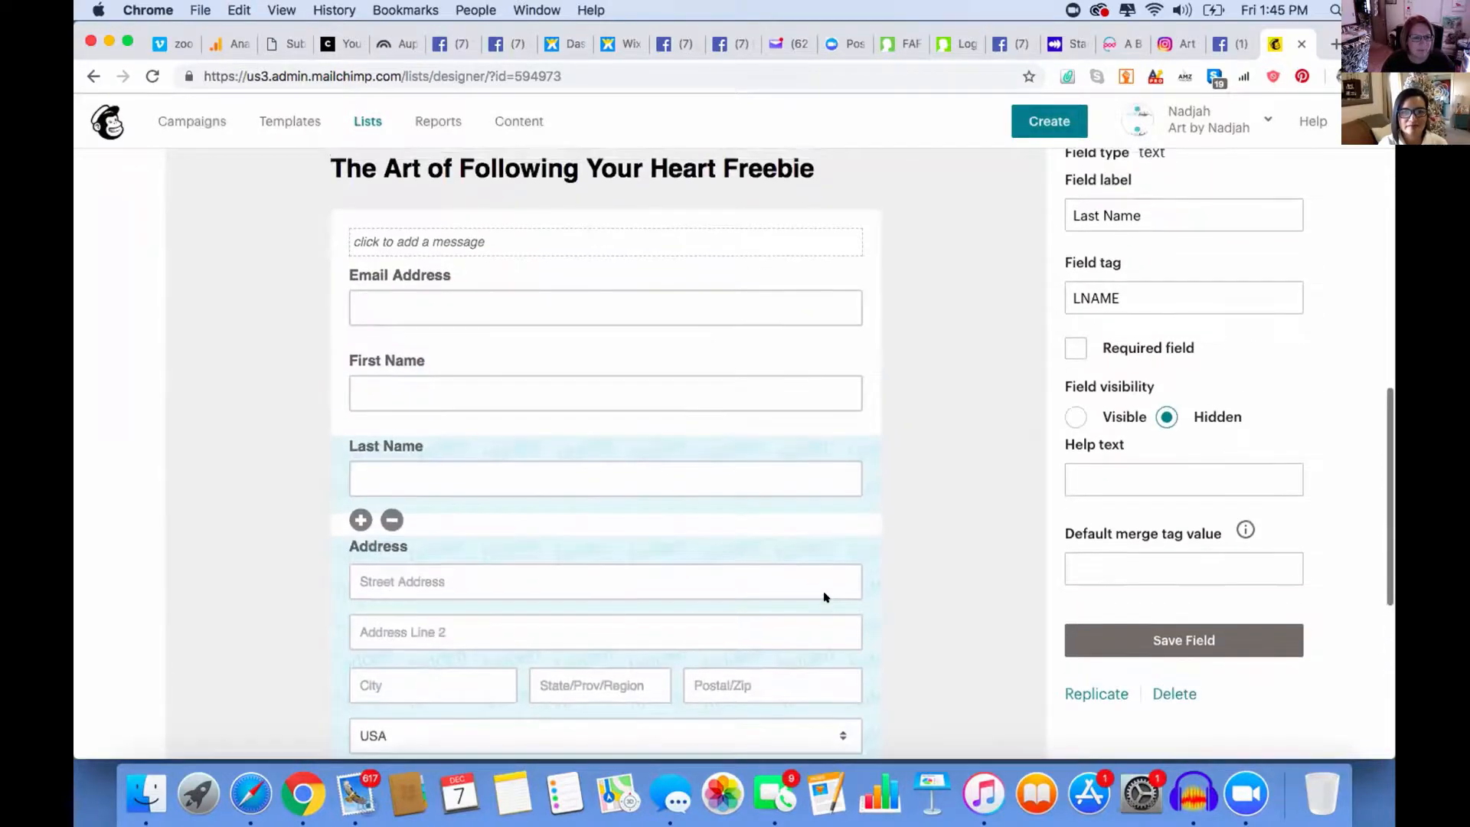
scroll(825, 597, up, 6)
scroll(825, 597, up, 3)
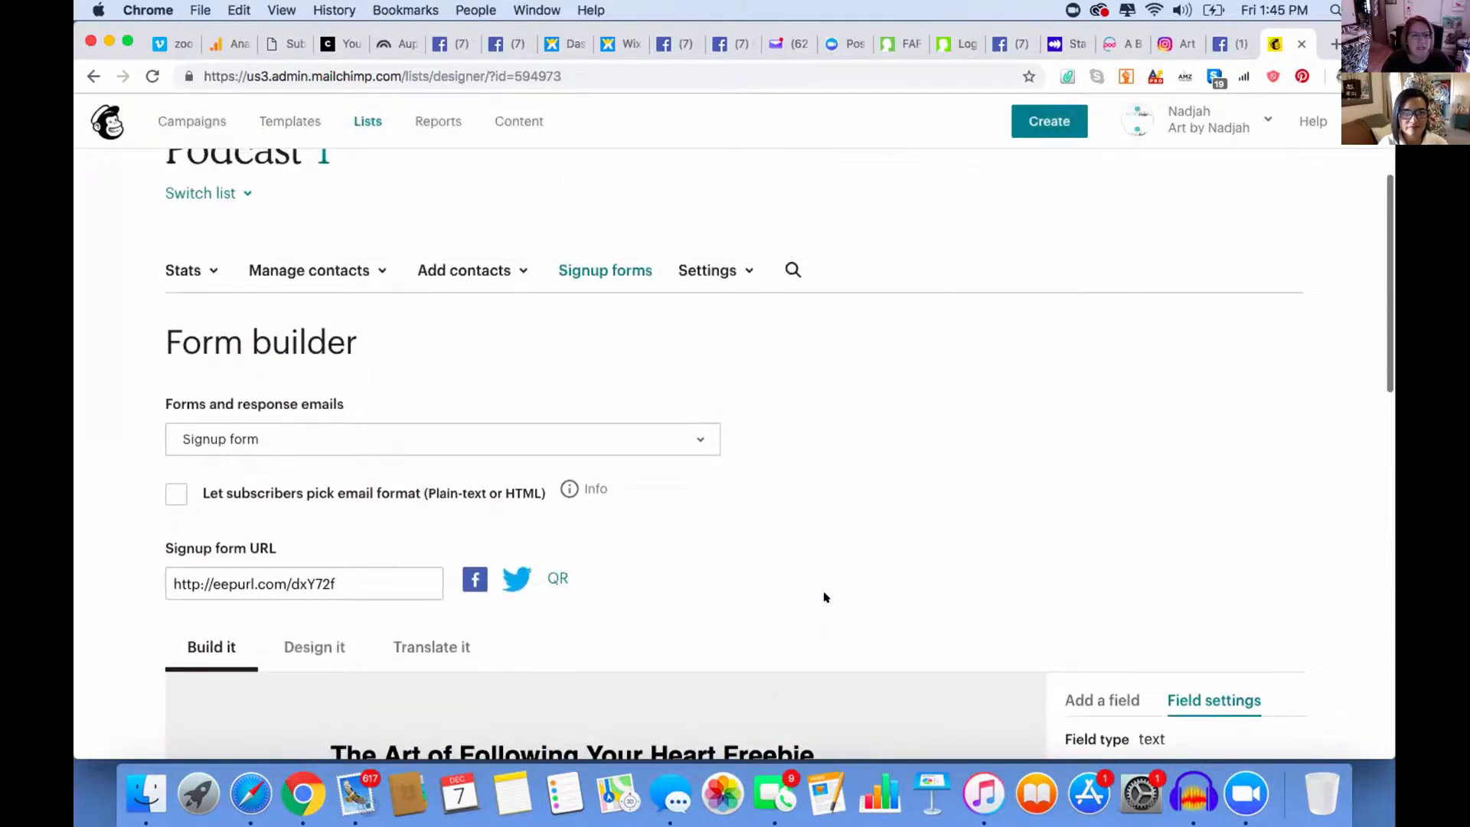
scroll(825, 597, down, 1)
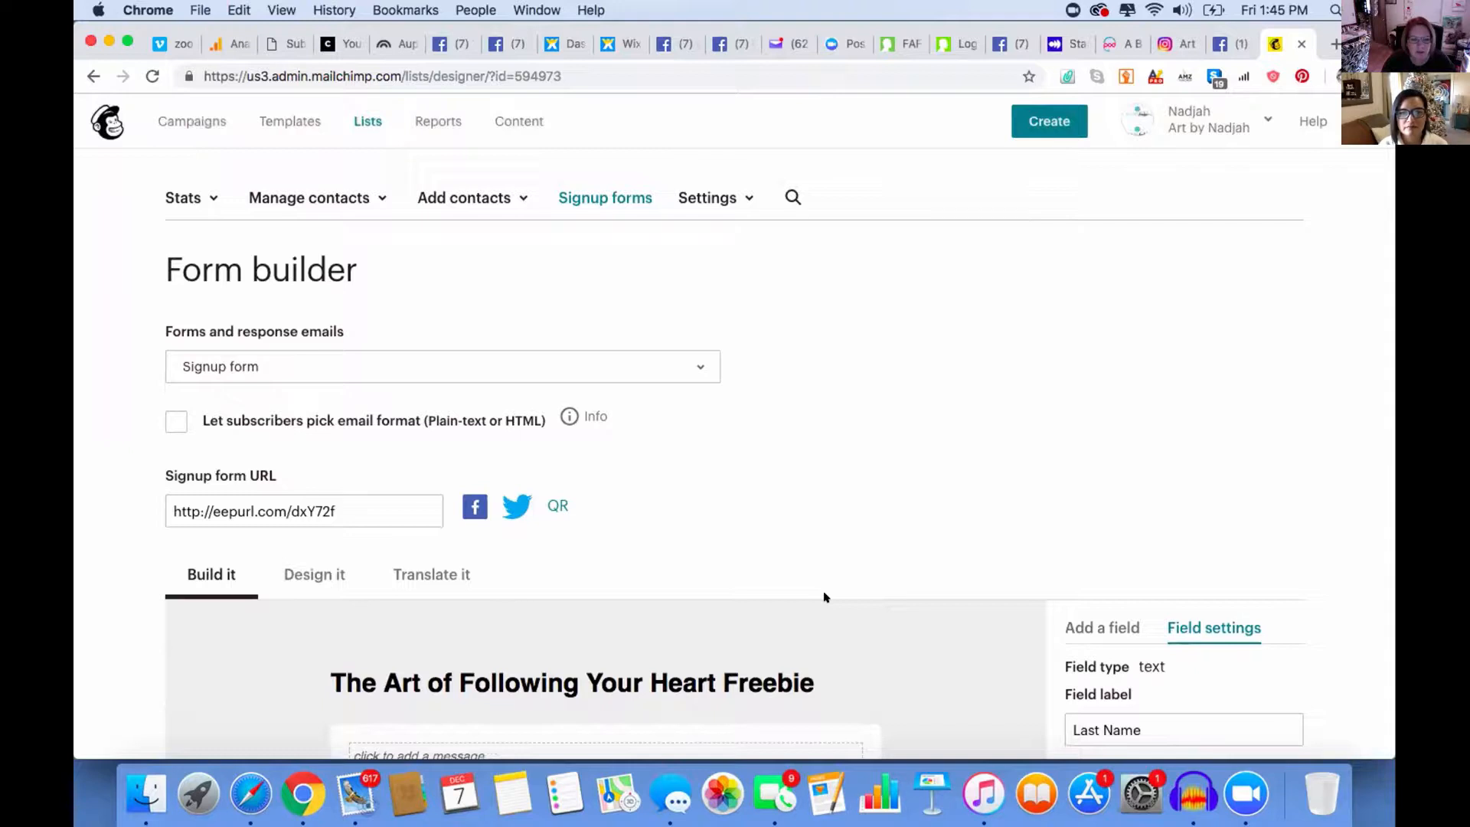
scroll(825, 597, down, 3)
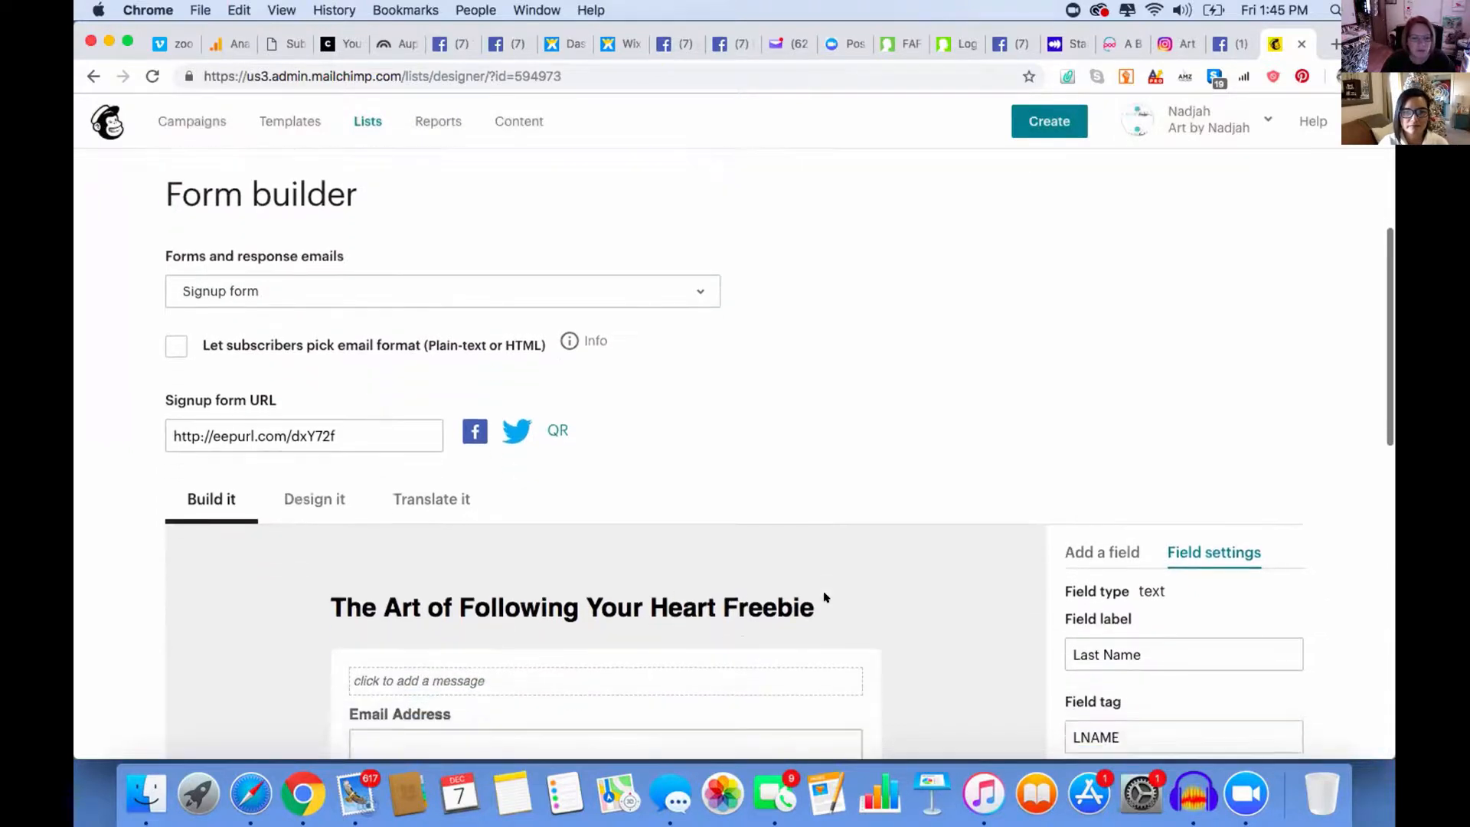
scroll(825, 597, down, 2)
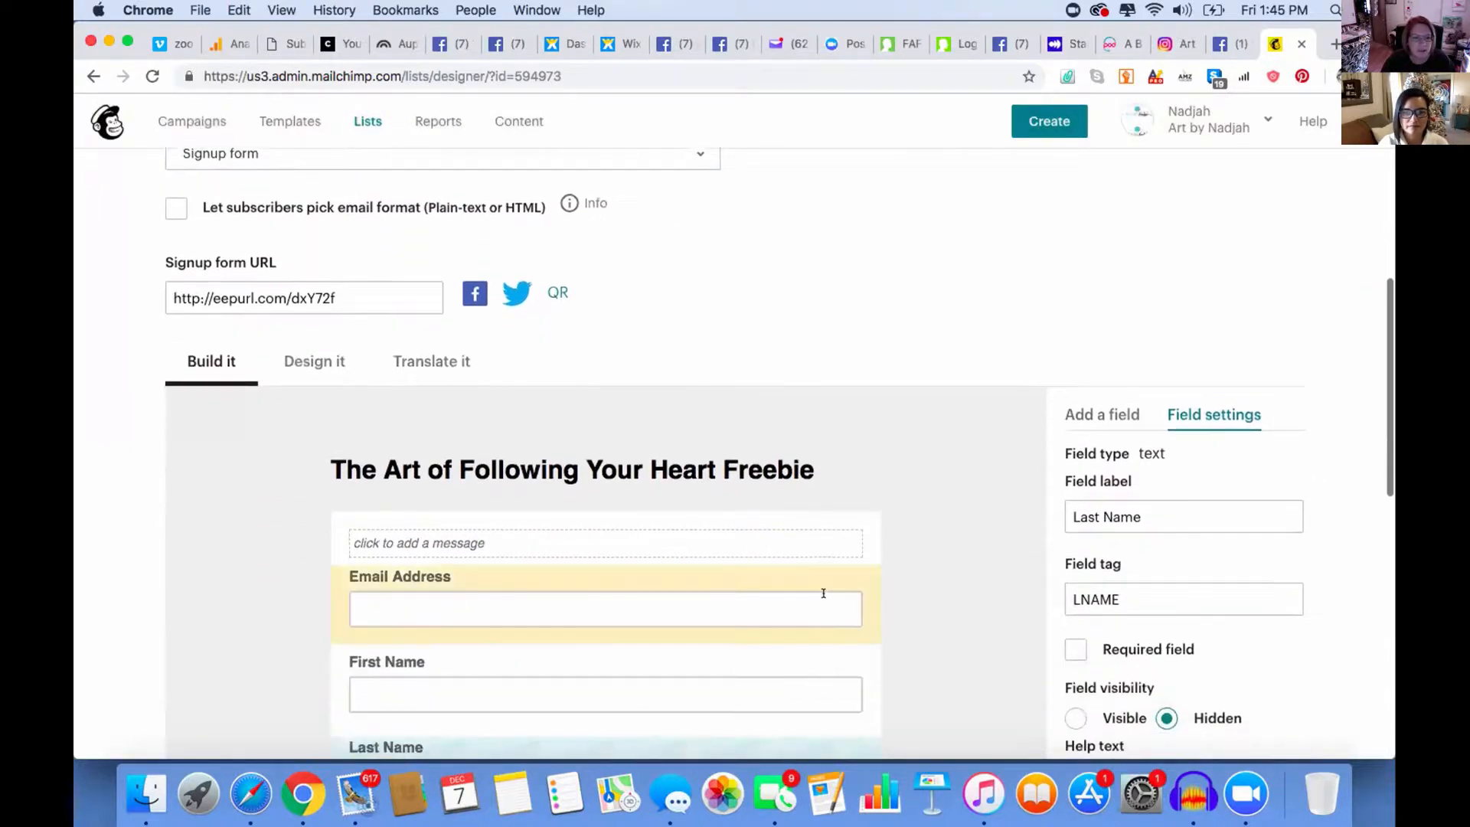
Add the message 'Access my beautiful "La Flor Pop Art" Artwork for your phone or computer wallpaper.' above the signup form's fields and save it.
click(493, 539)
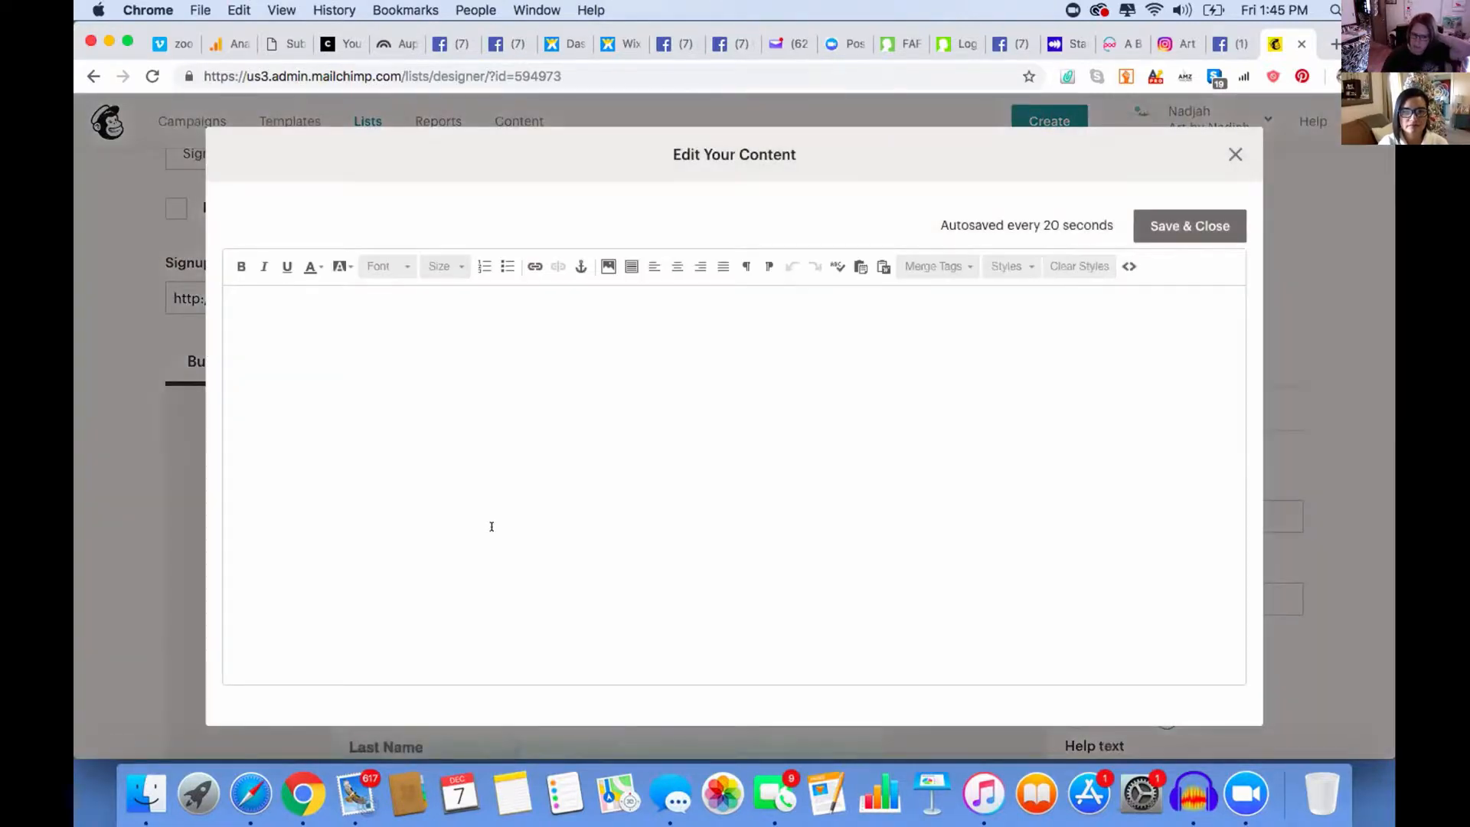
click(402, 302)
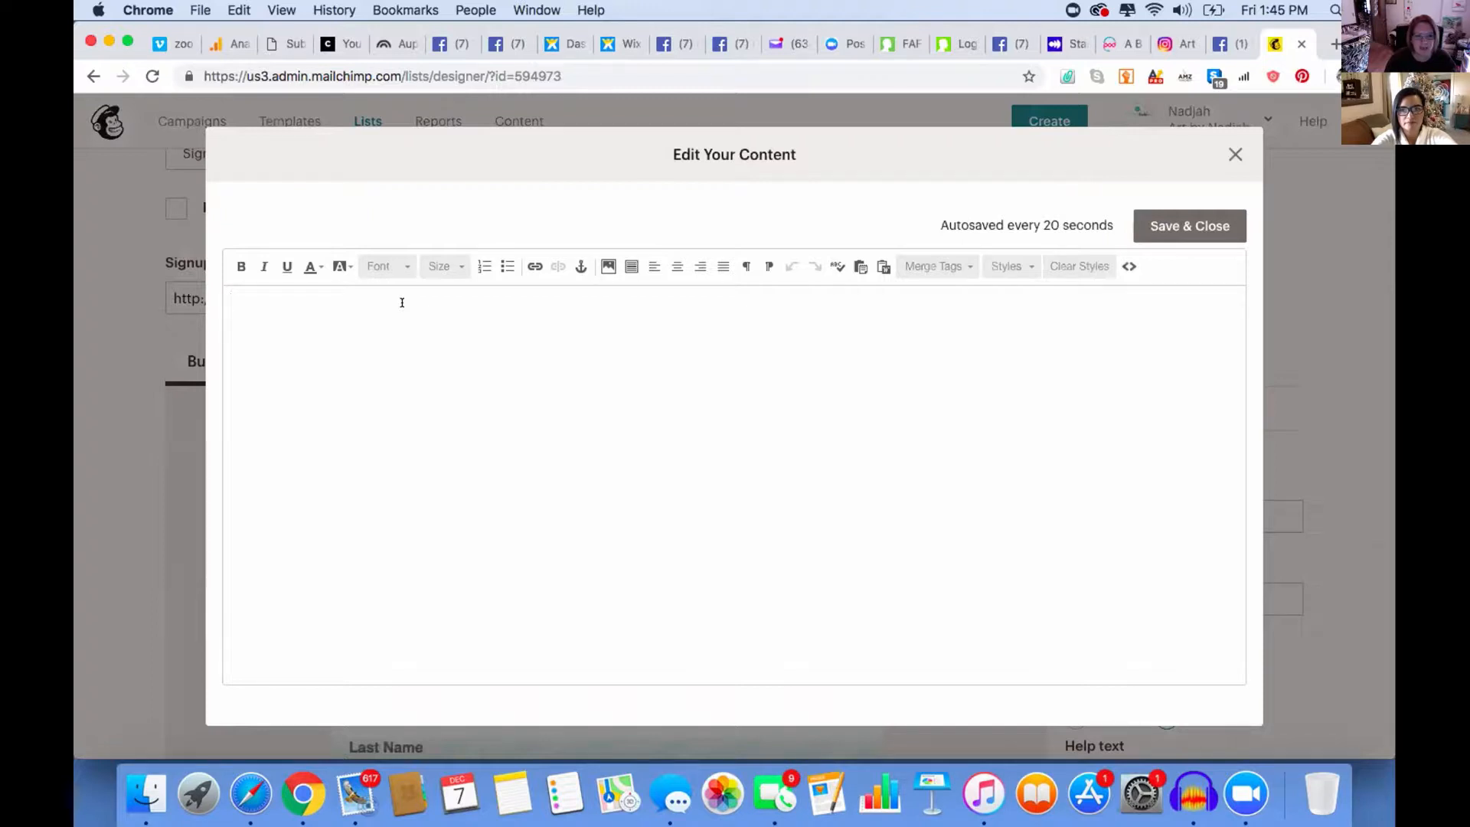
text(The)
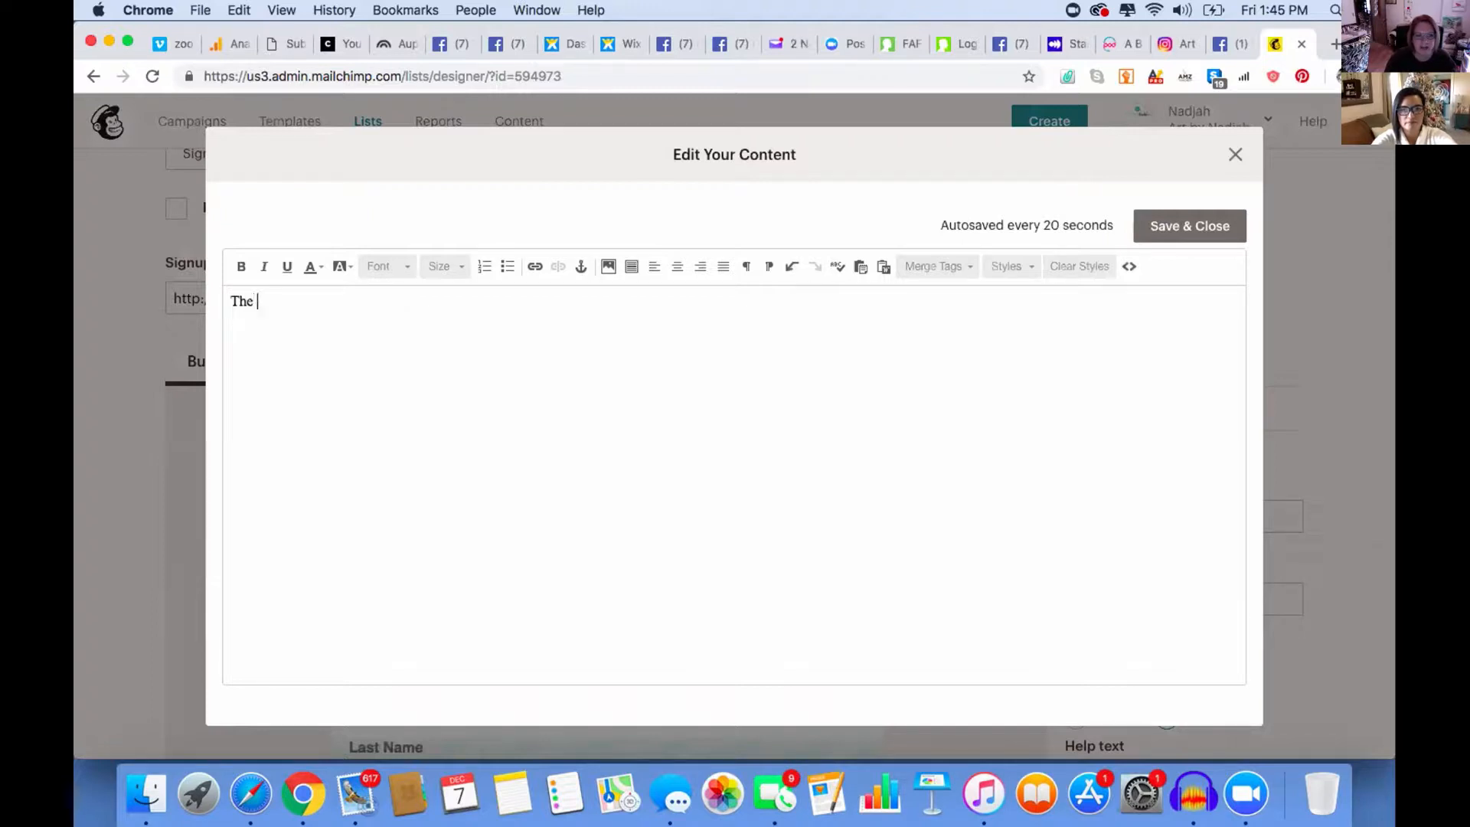
key(BackSpace)
key(BackSpace)
key(BackSpace)
key(BackSpace)
text(Access )
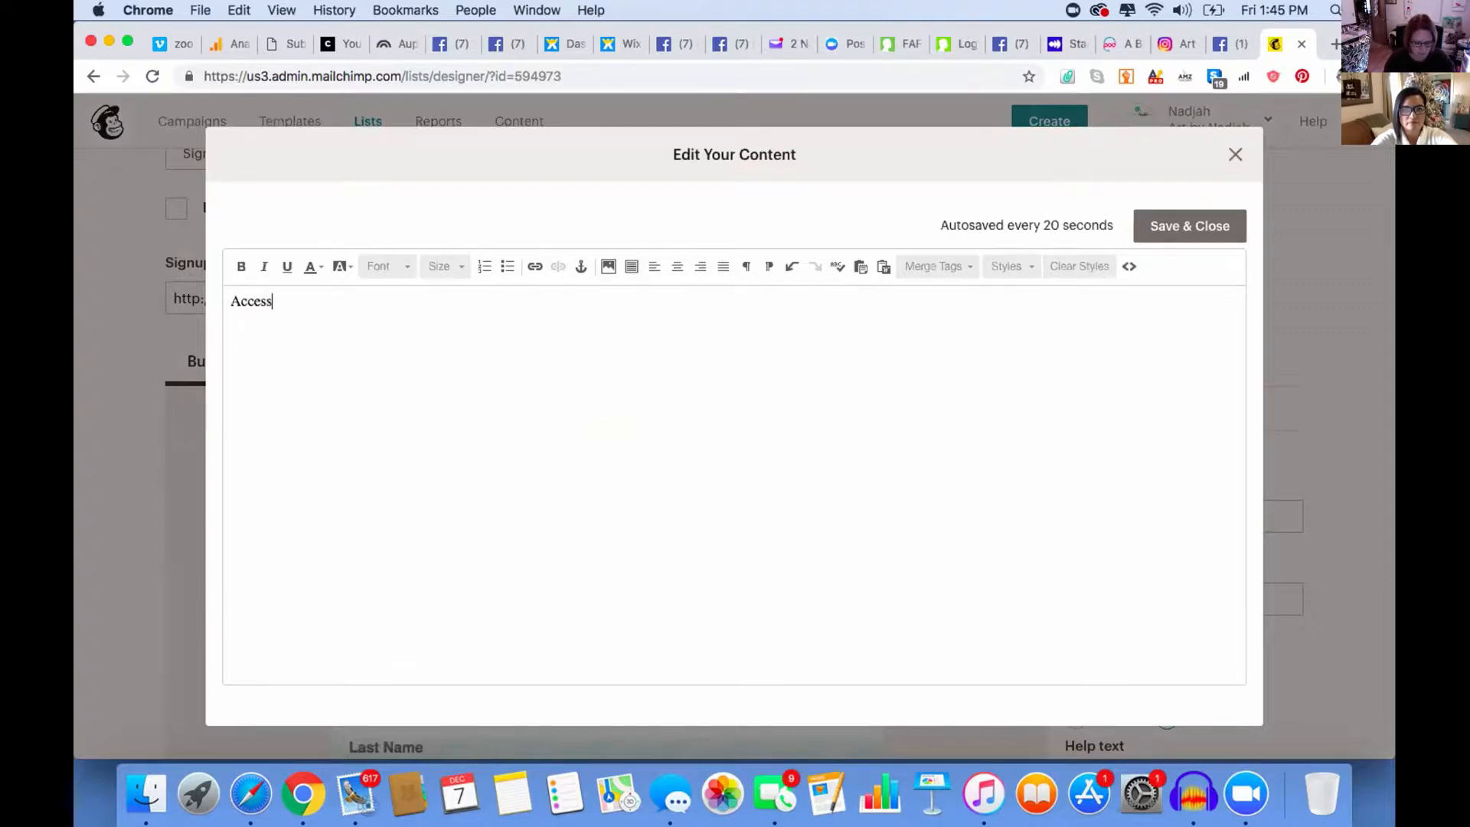
text(my beaut)
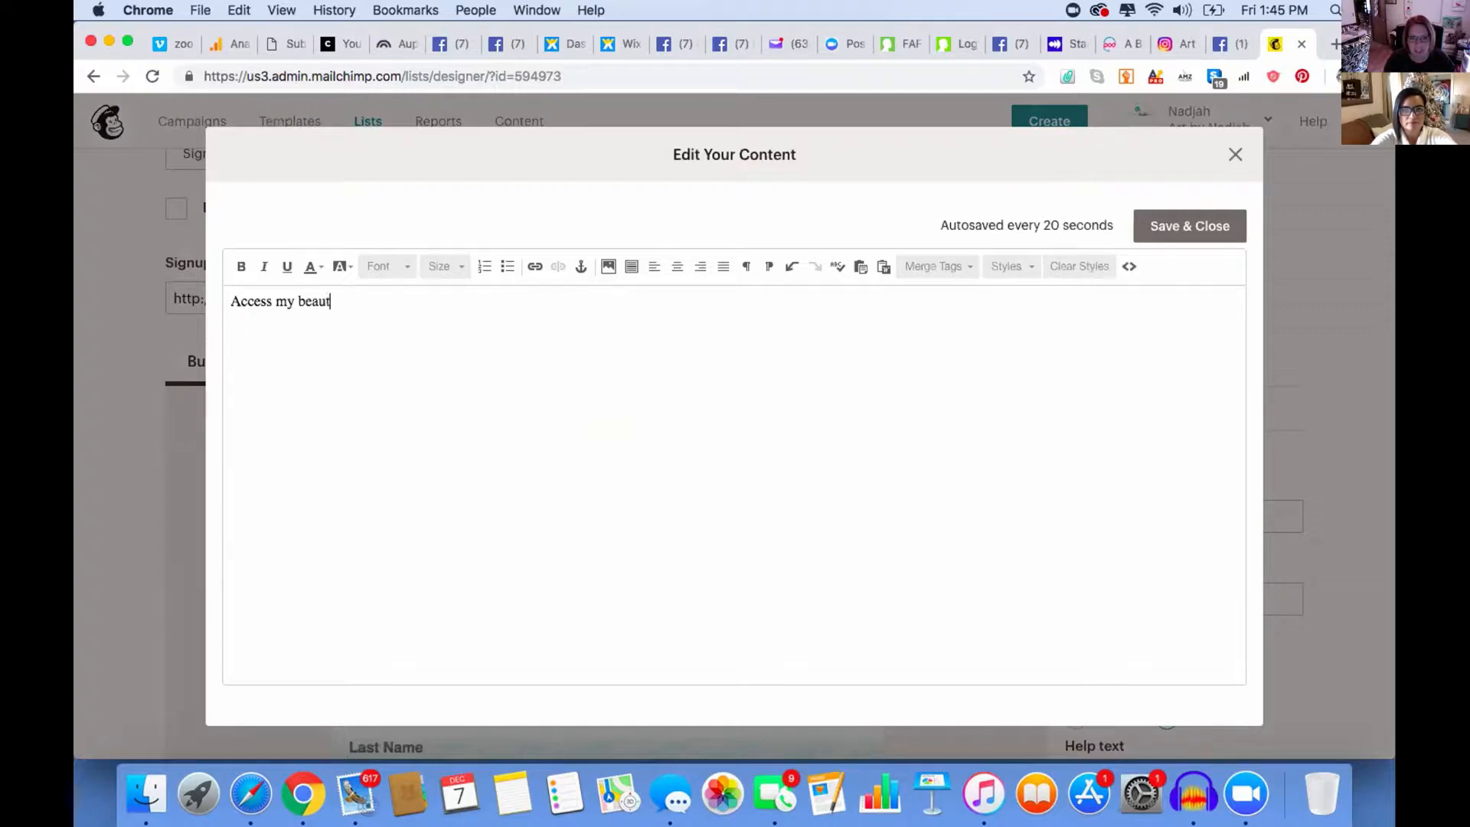
text(iful and)
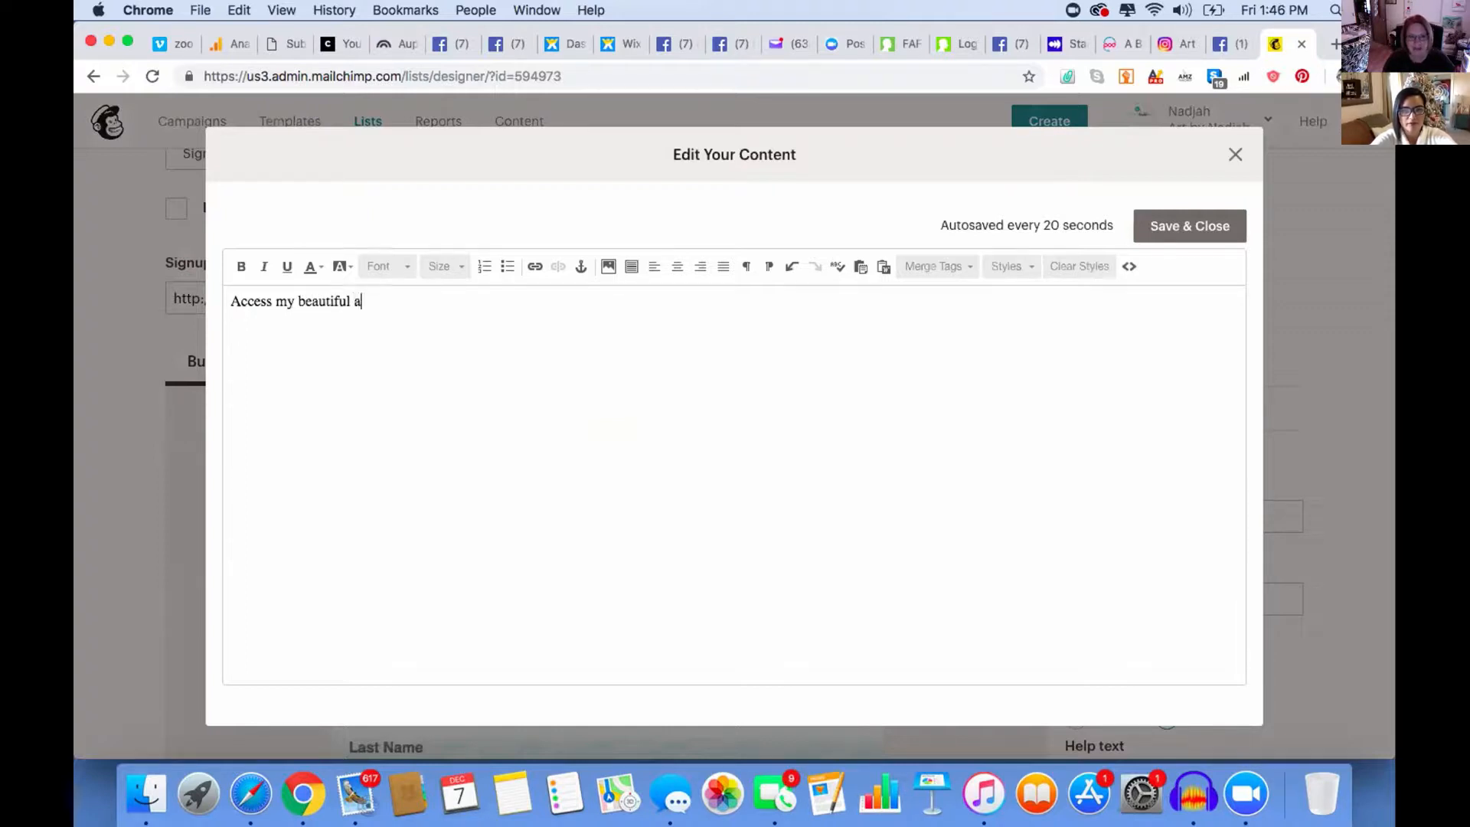
key(BackSpace)
key(BackSpace)
text(r)
key(BackSpace)
key(BackSpace)
key(BackSpace)
text("La Flor )
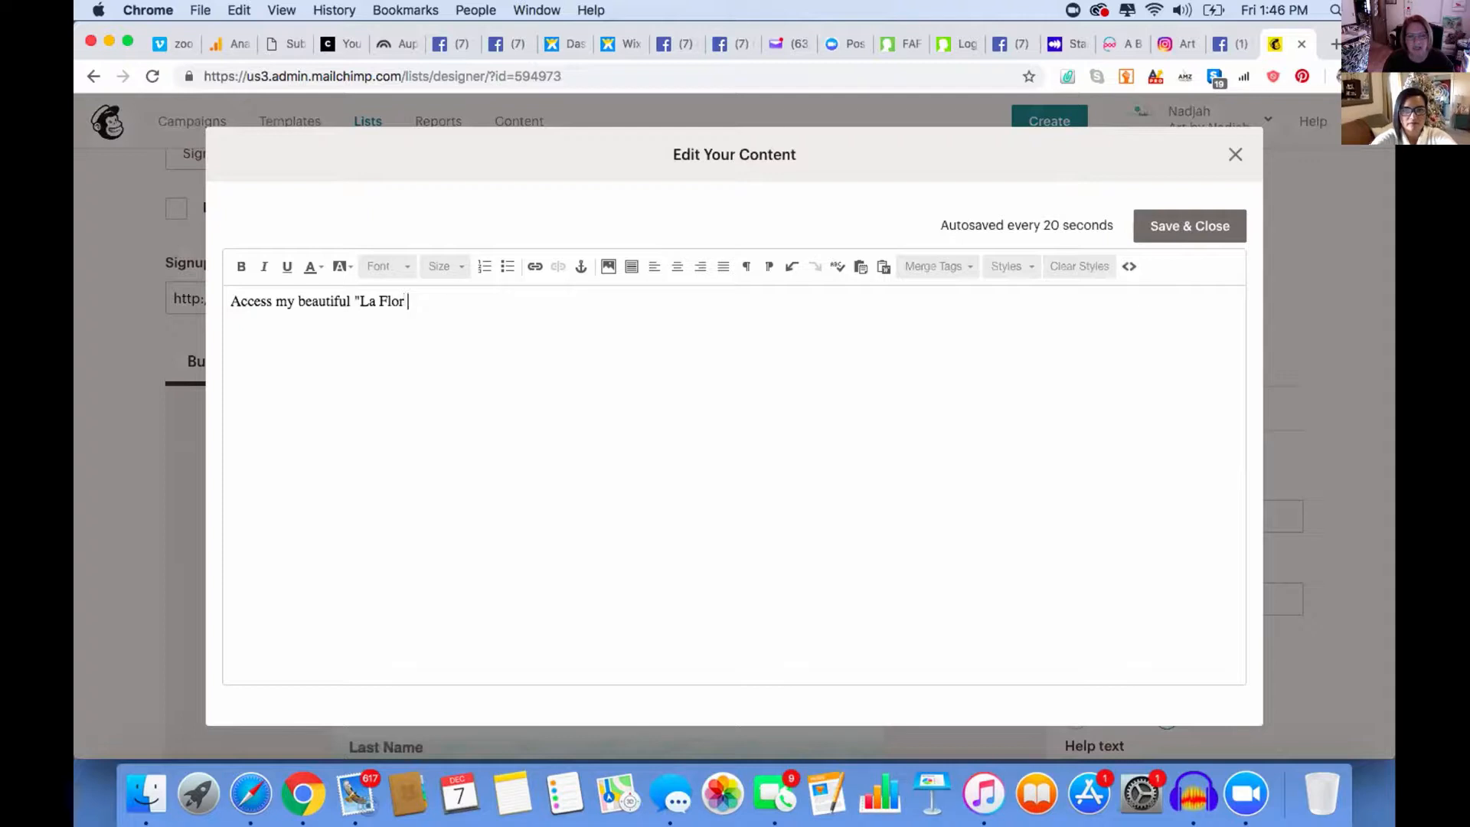
text(Pop Art")
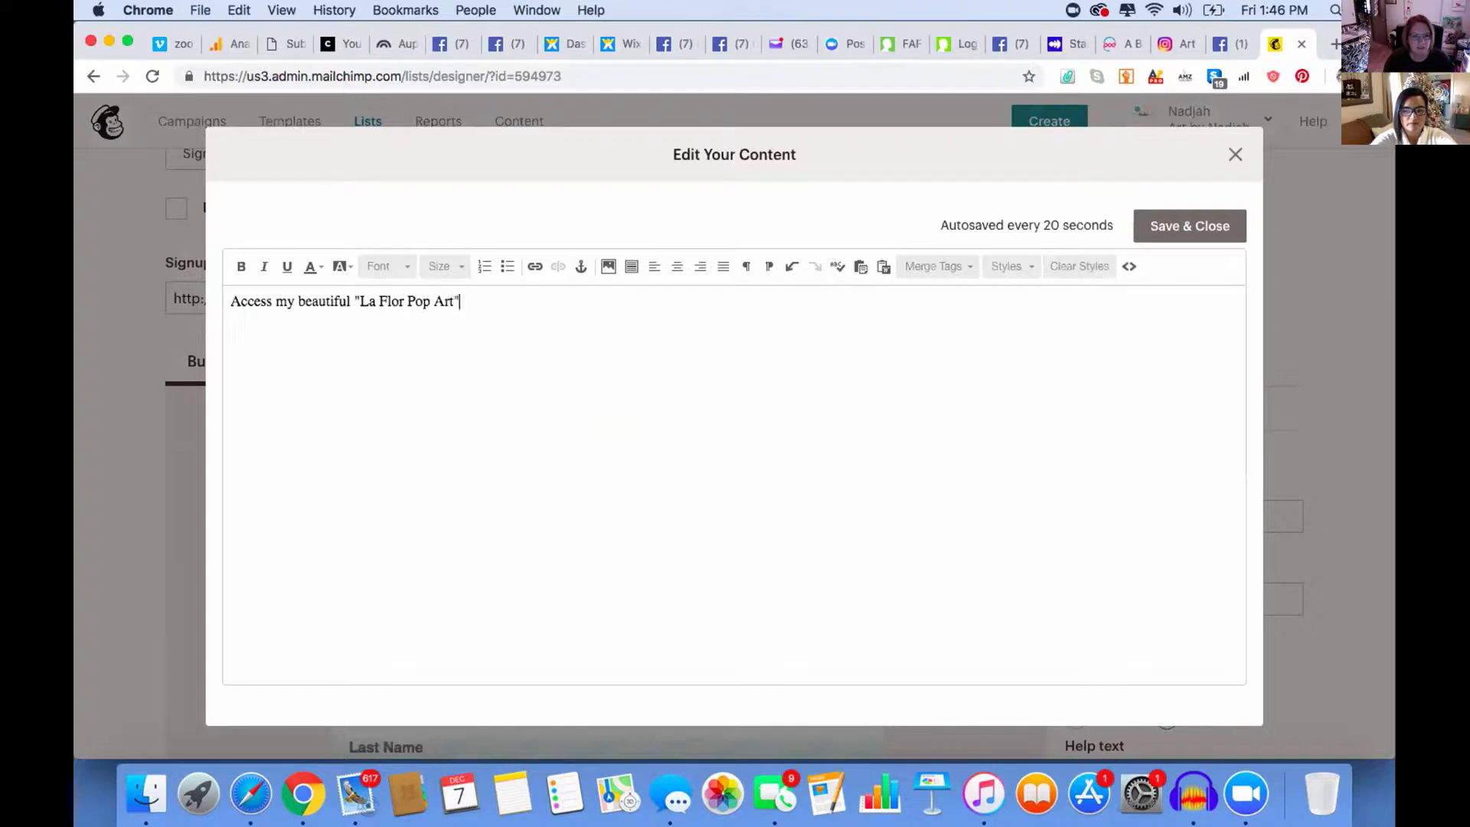
text( Print)
key(BackSpace)
key(BackSpace)
key(BackSpace)
key(BackSpace)
key(BackSpace)
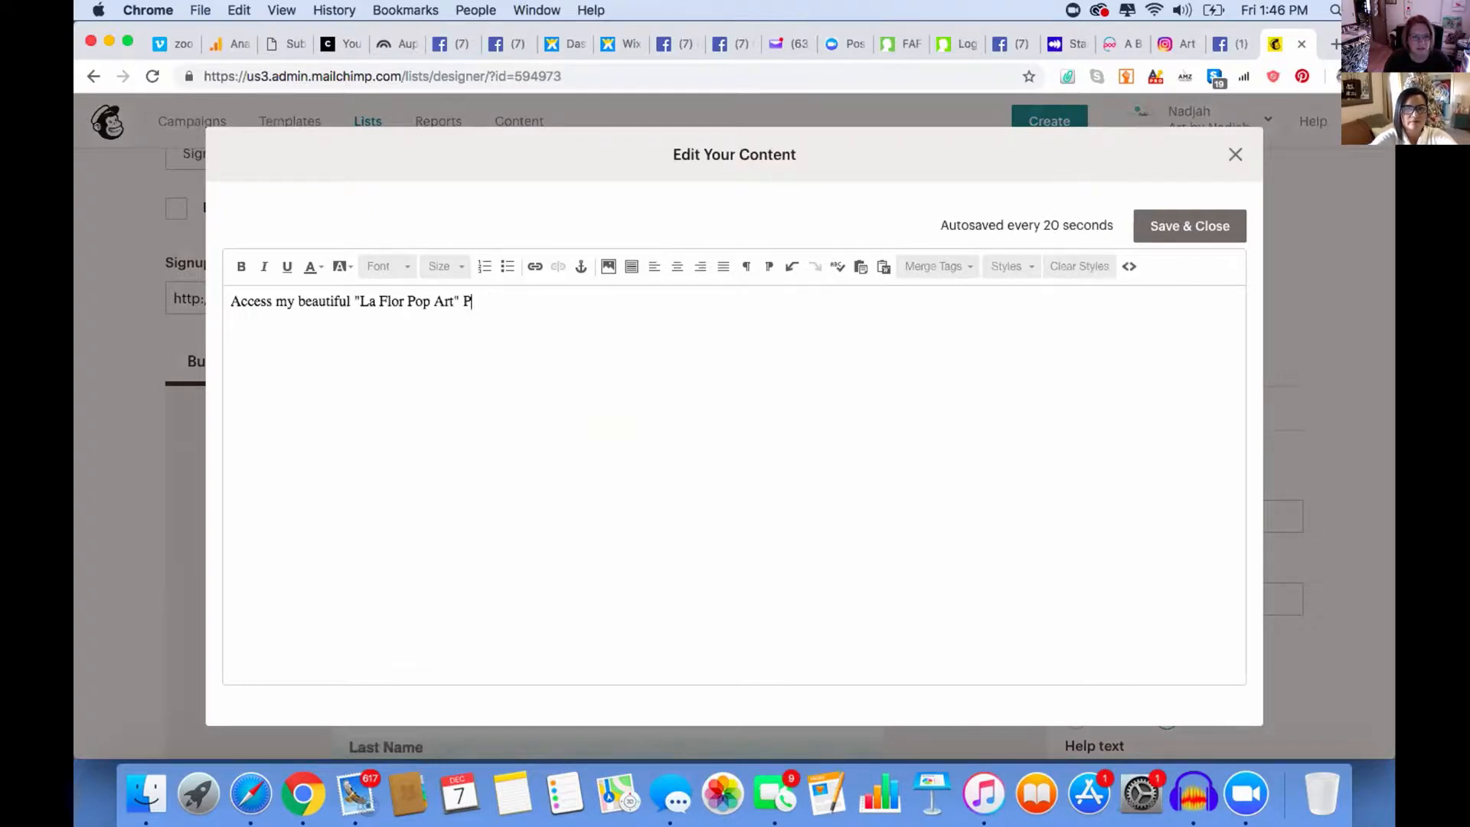
key(BackSpace)
text(Artwo)
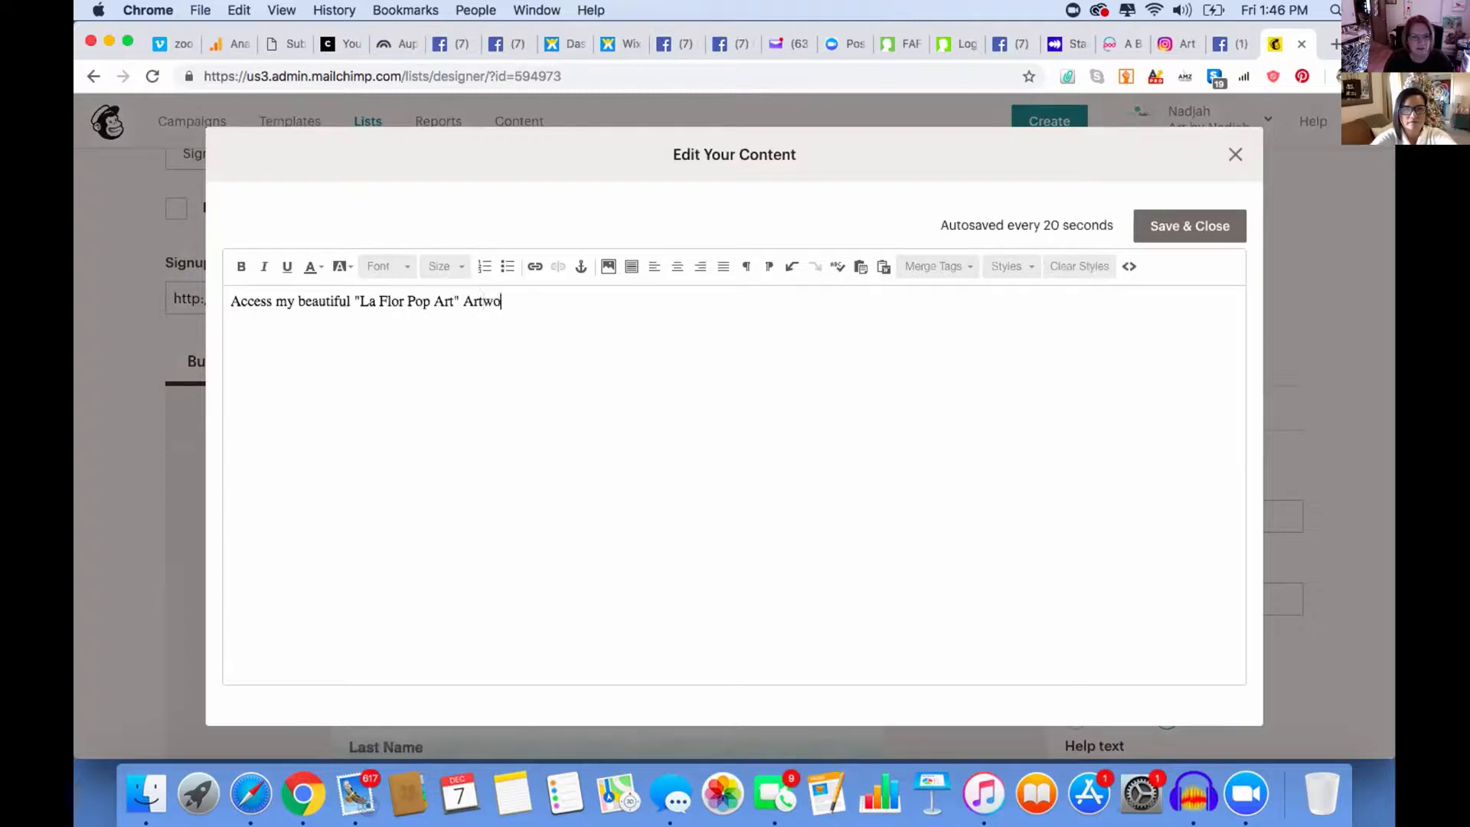
text(rk from)
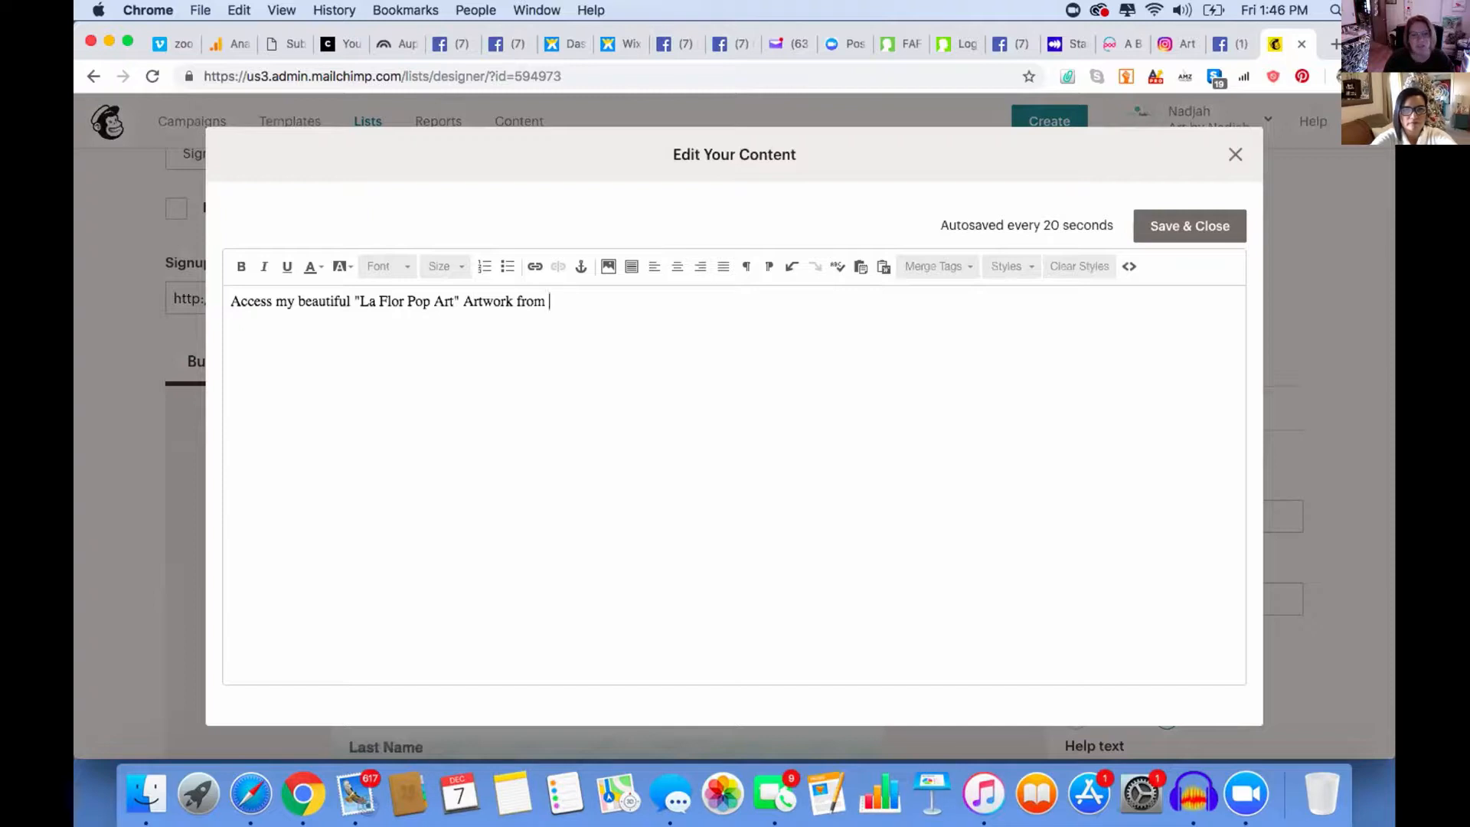
key(BackSpace)
key(BackSpace)
key(BackSpace)
key(BackSpace)
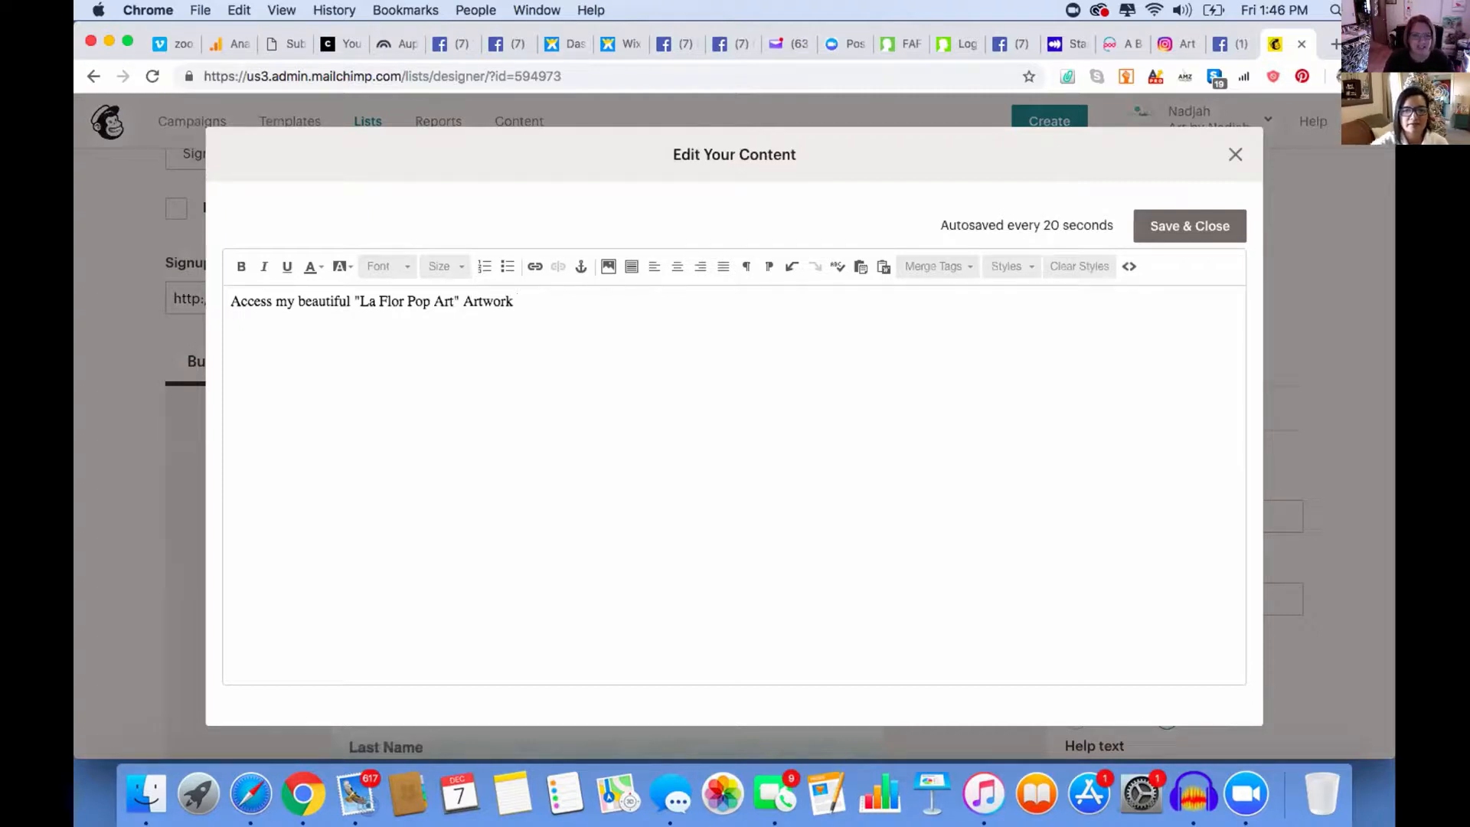
text(for y)
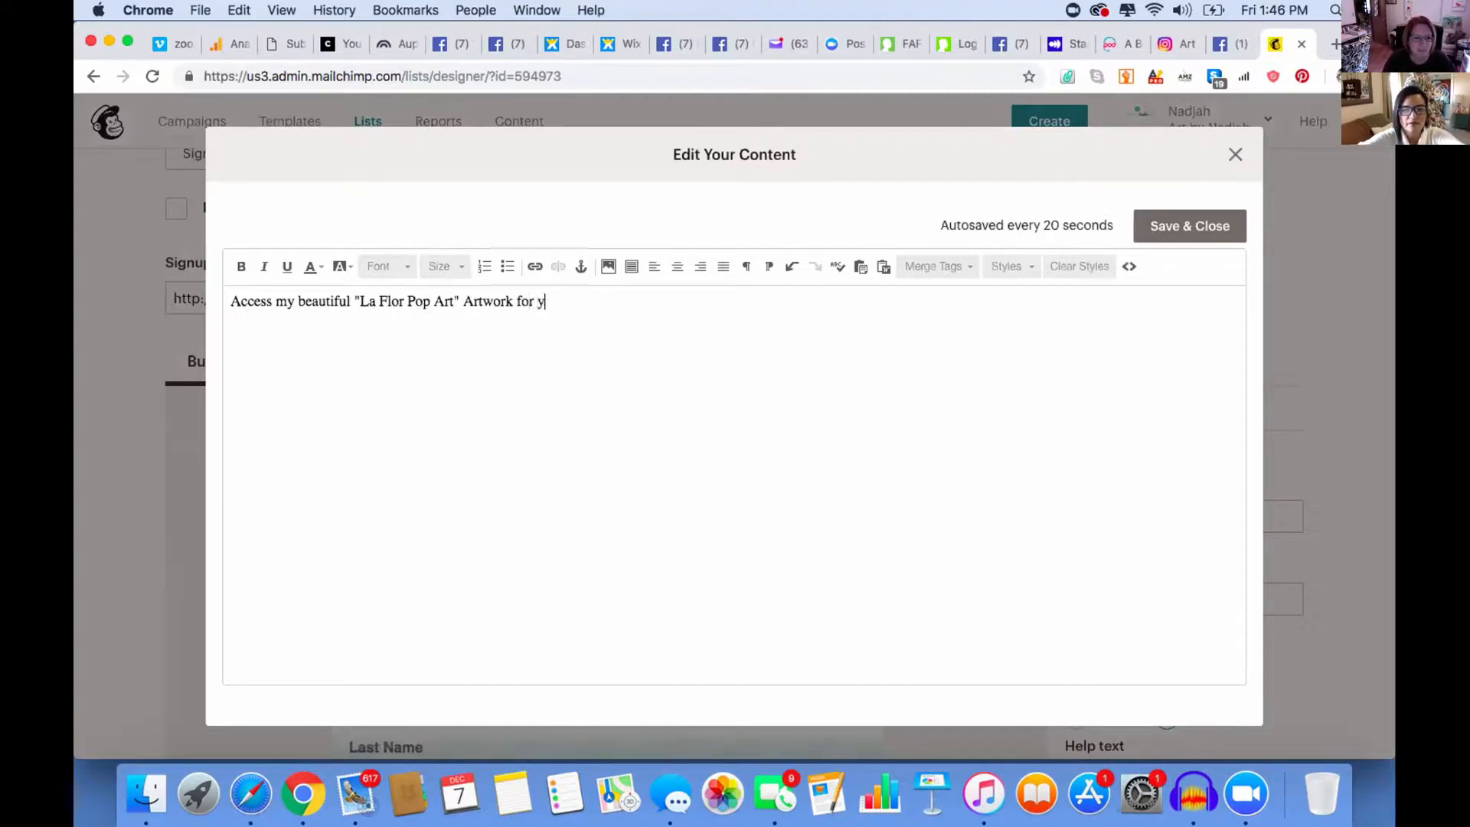
text(our phon)
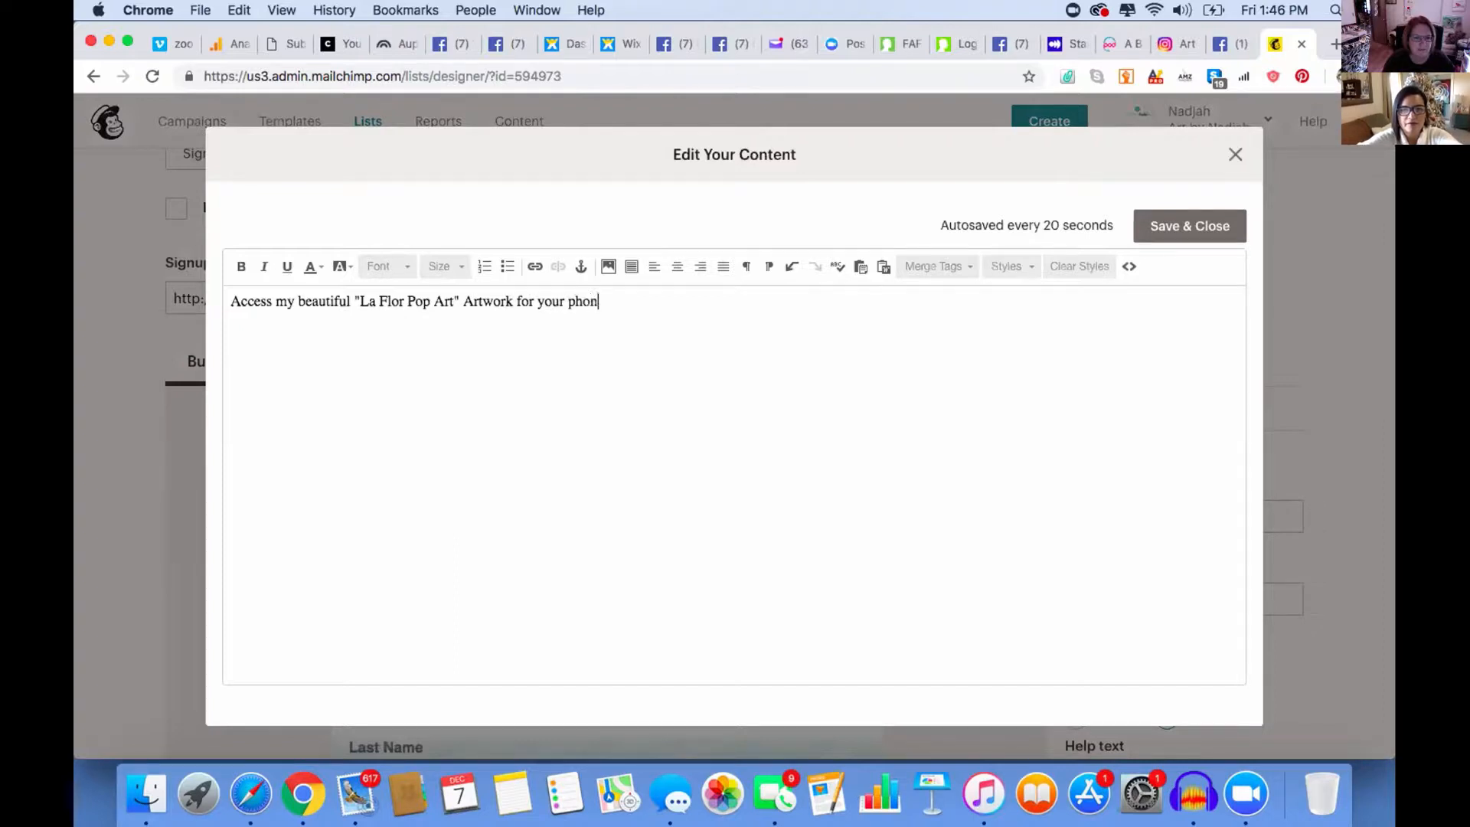
text(e or compu)
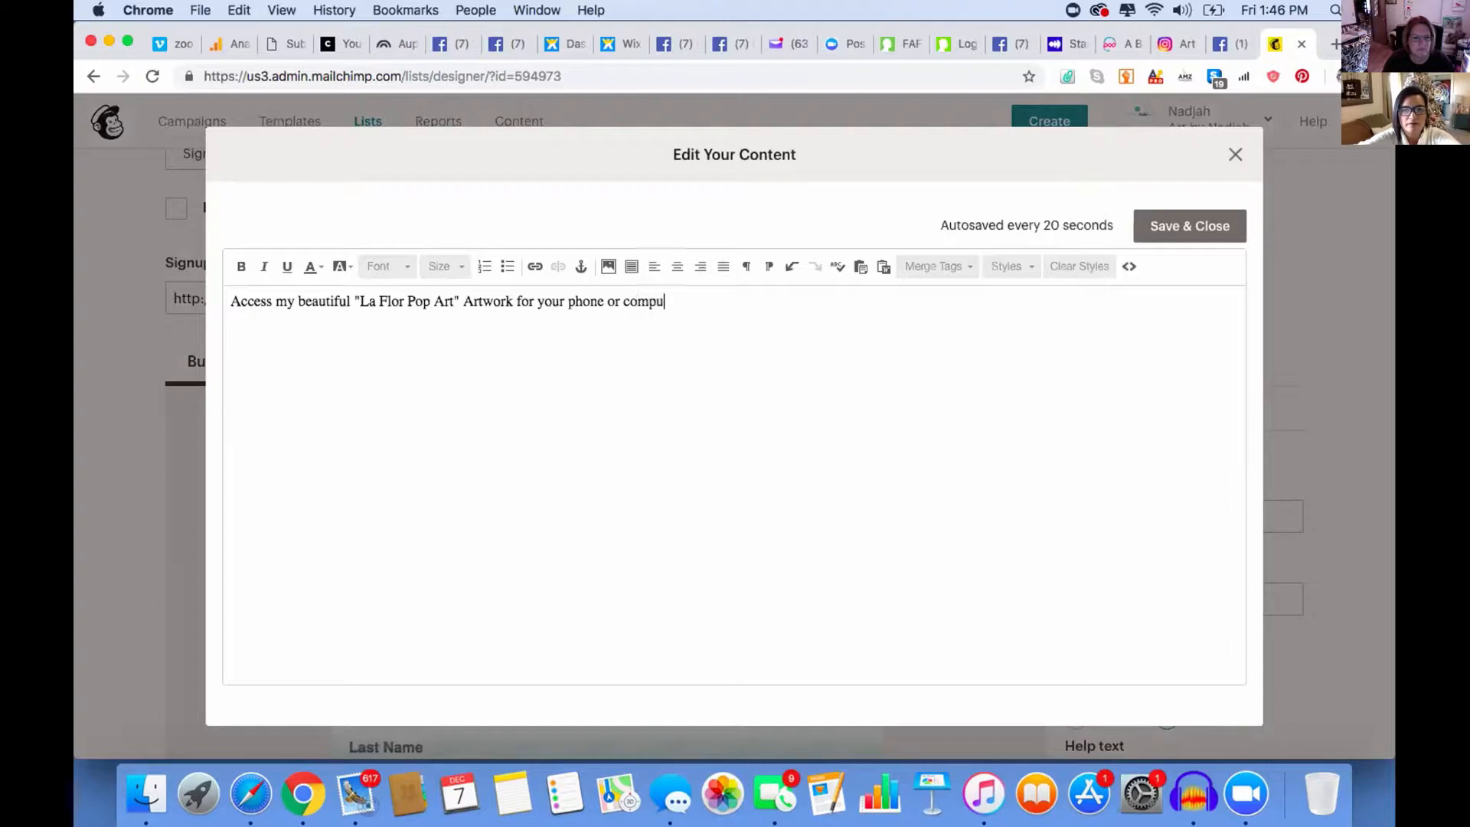
text(ter wa)
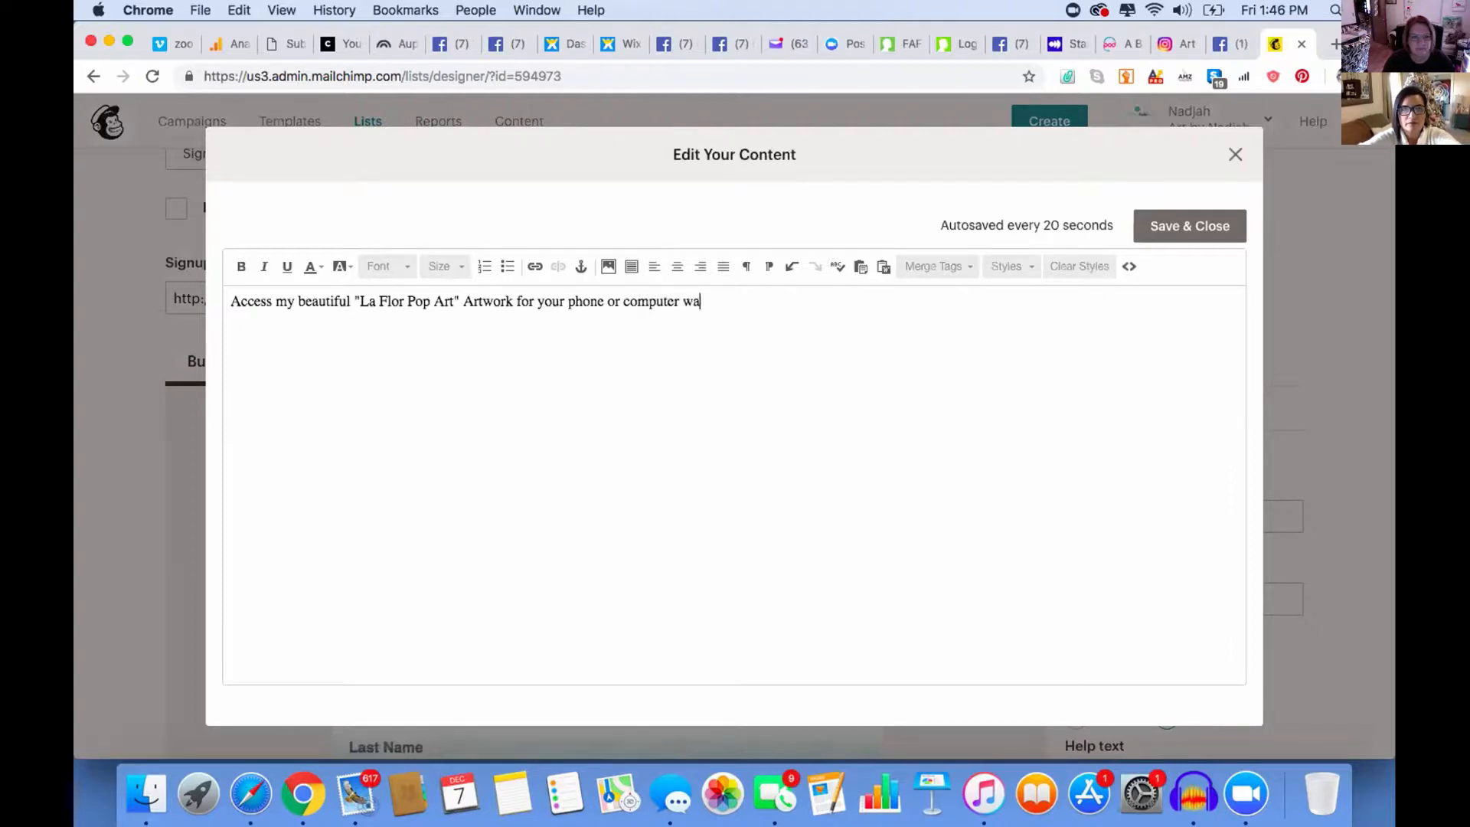
text(llpaper.)
click(1171, 230)
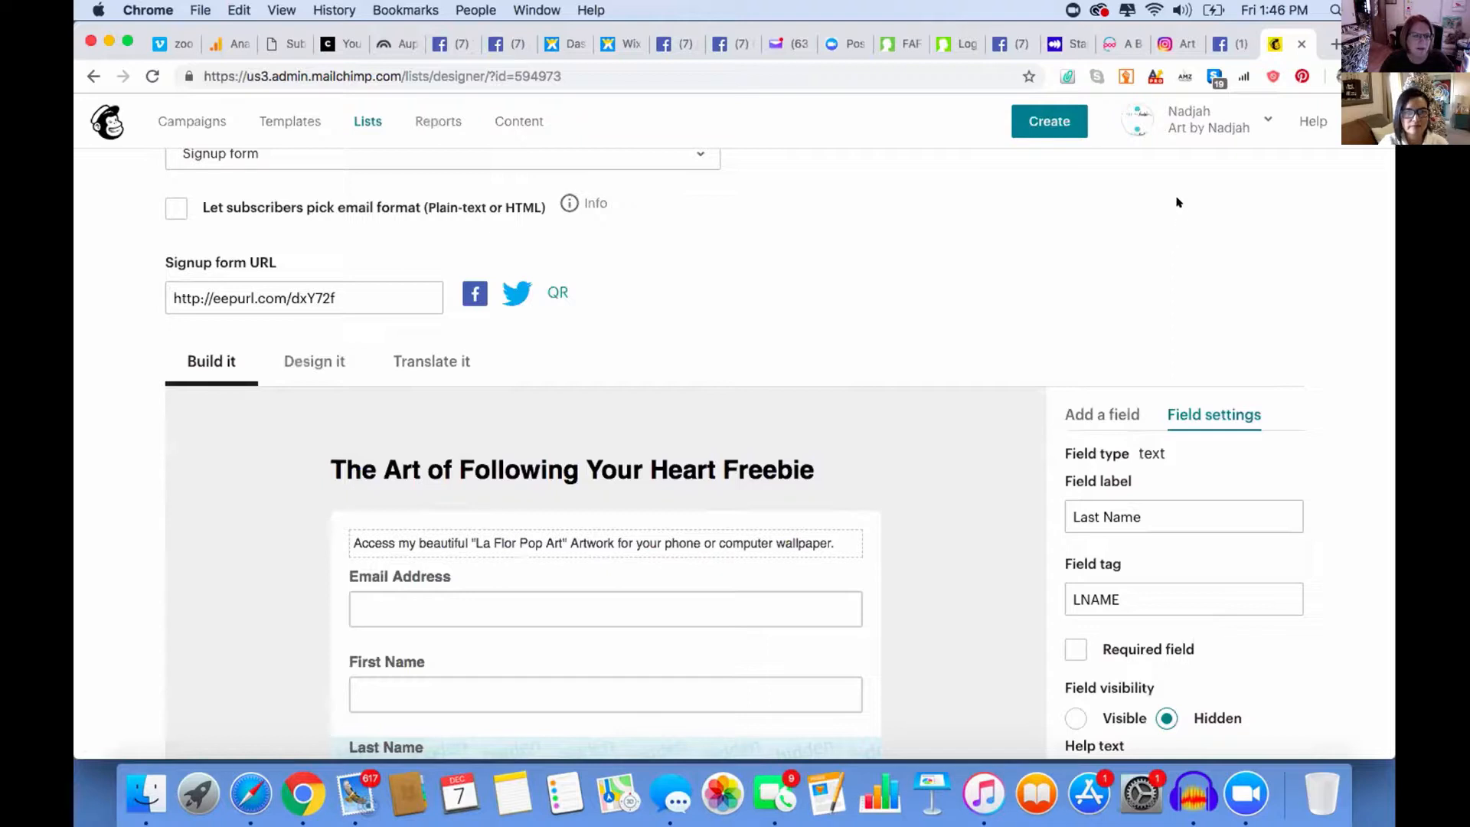
Copy the signup form URL, preview the live form in a new browser tab, and return to the Form builder.
click(347, 289)
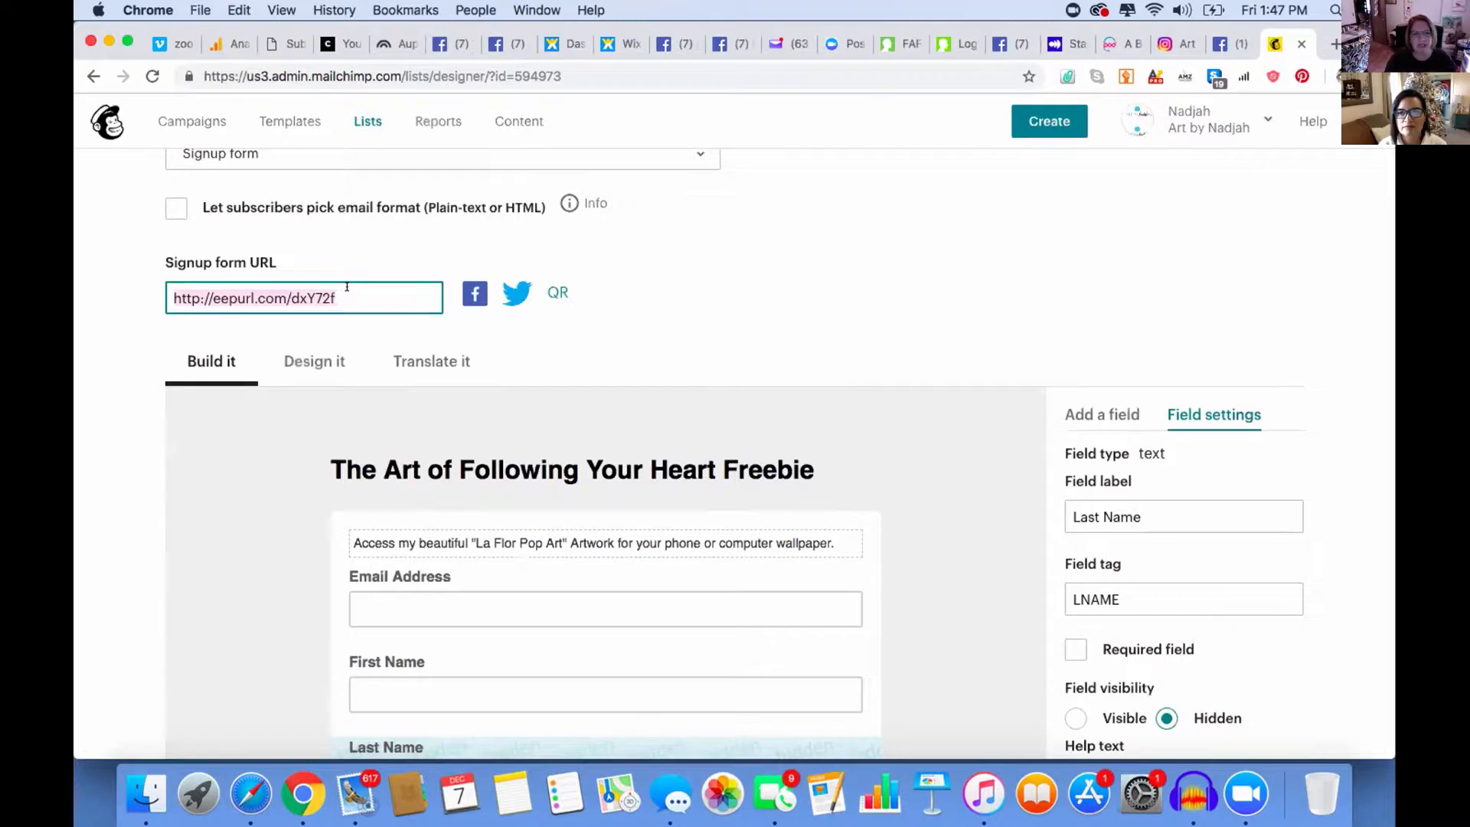
right_click(282, 293)
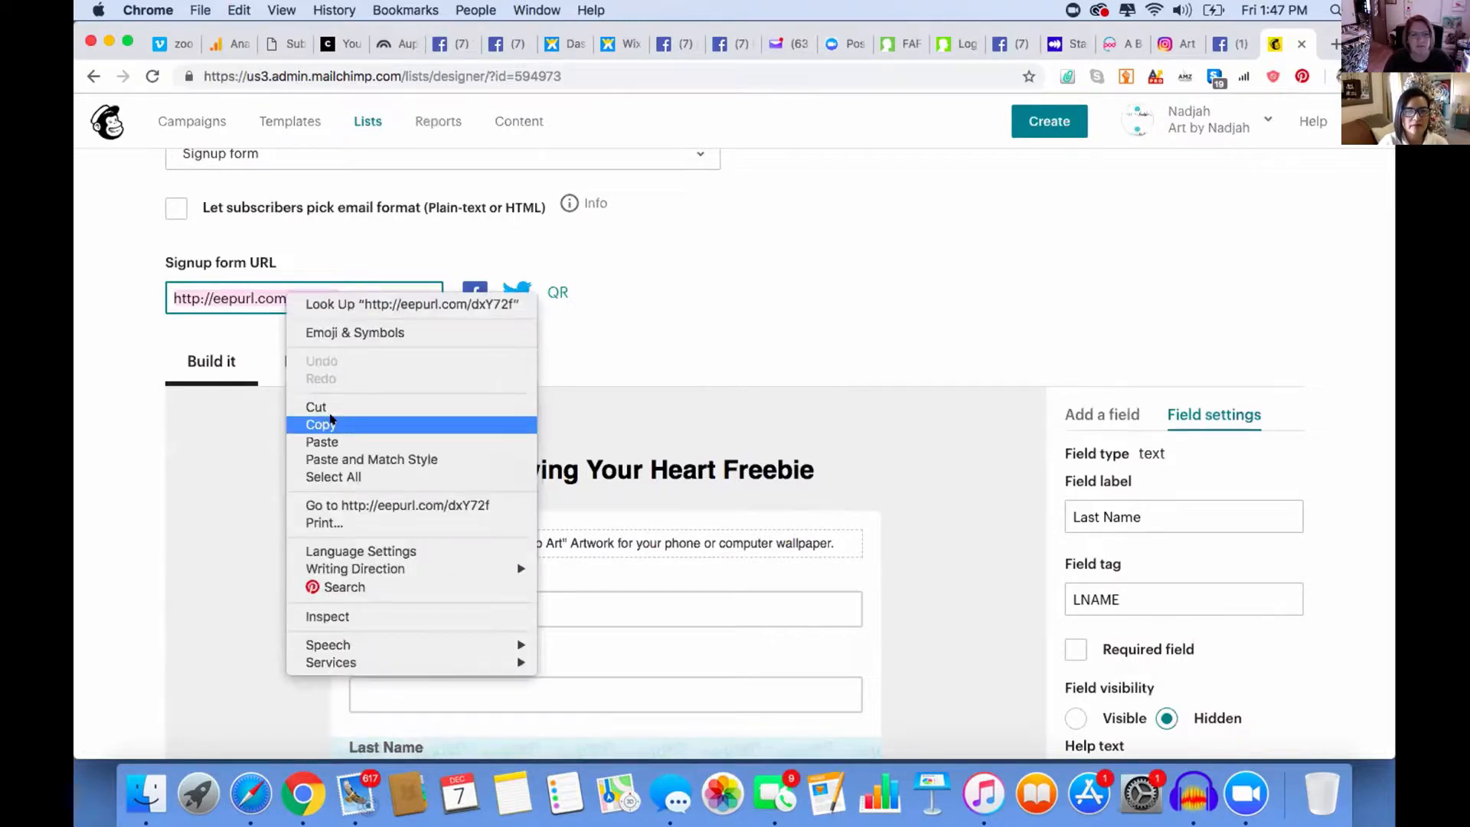
click(331, 424)
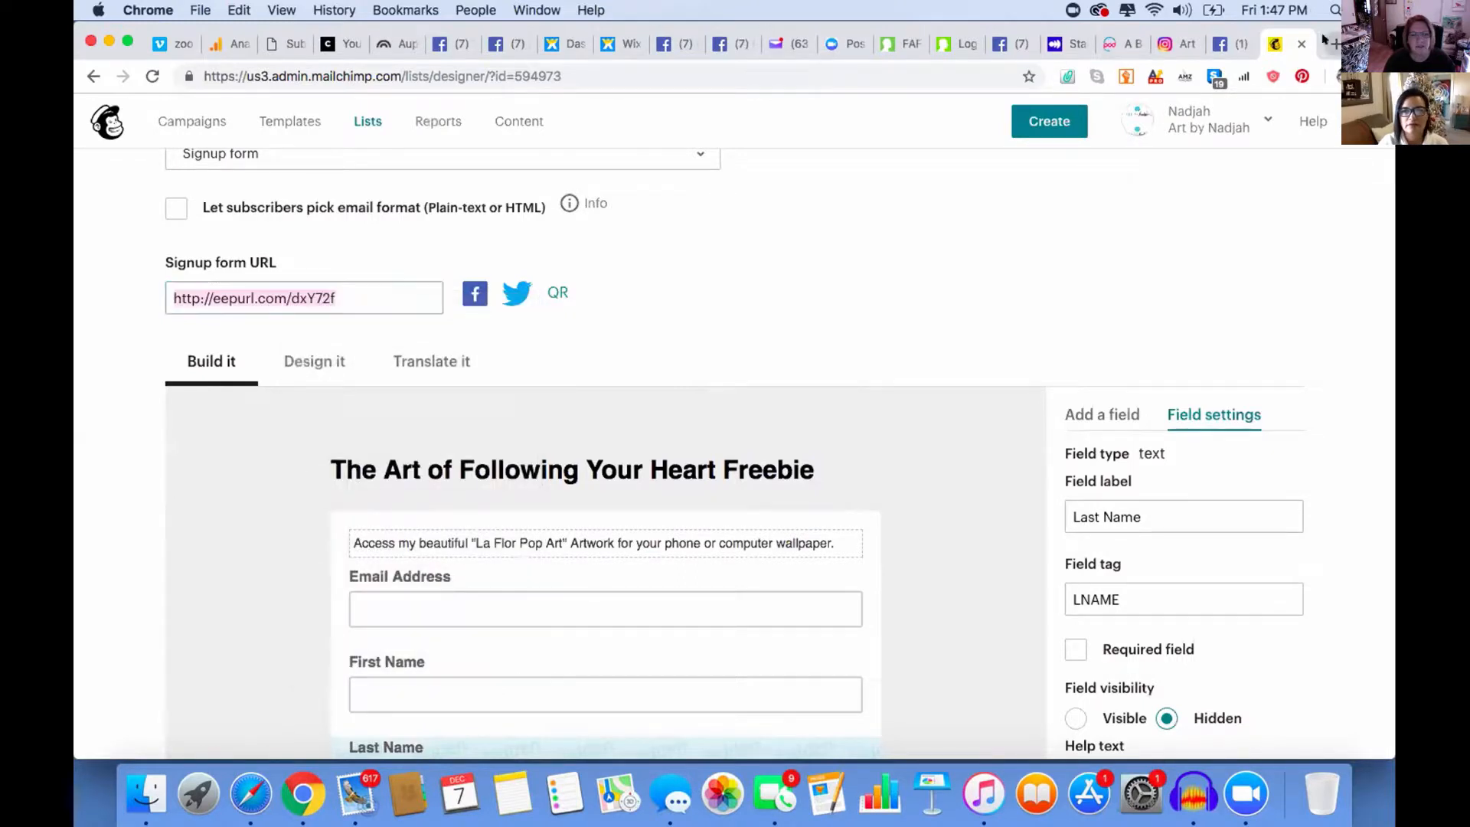
click(1332, 43)
right_click(463, 76)
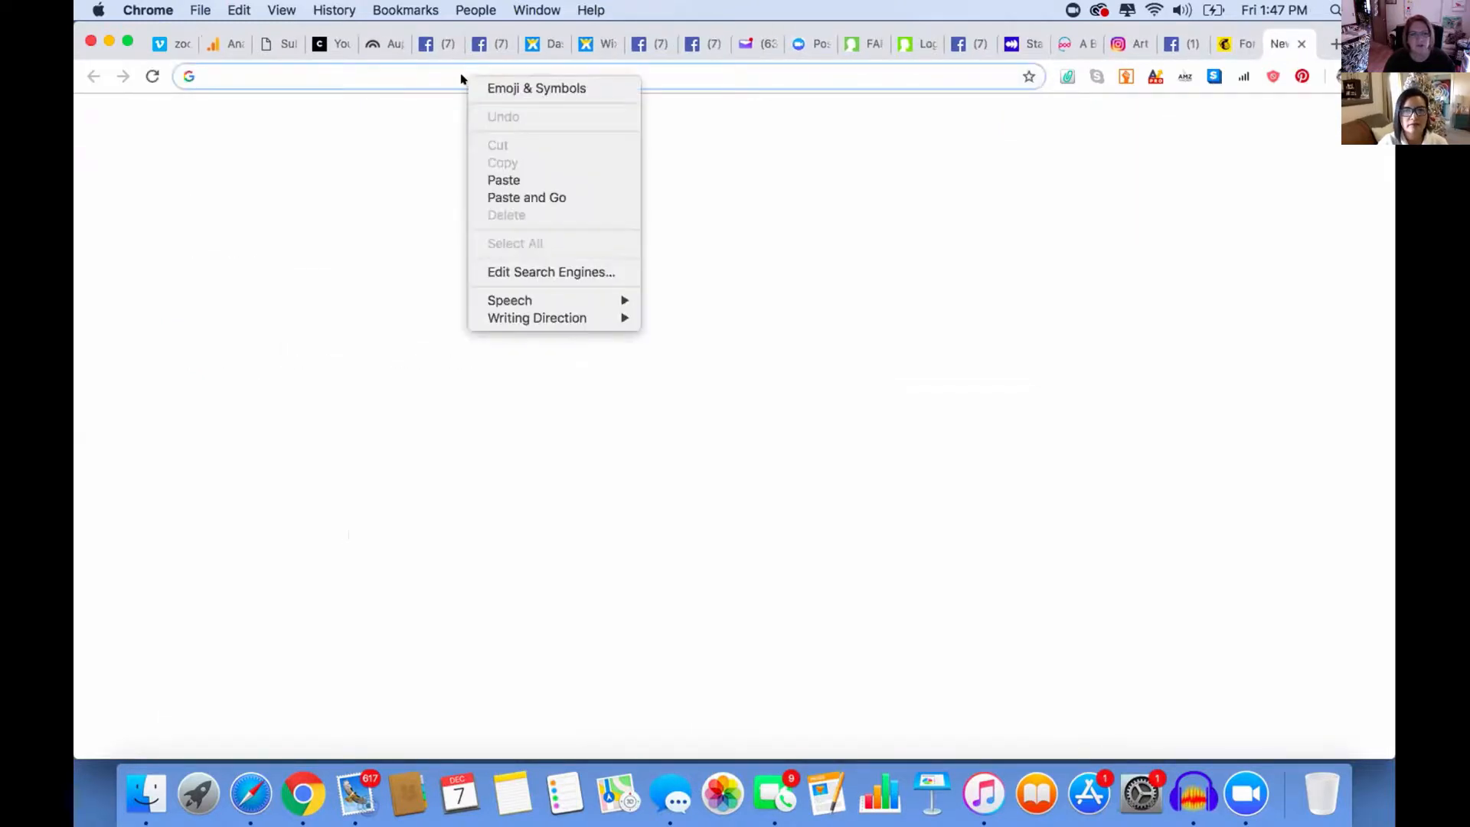
click(503, 179)
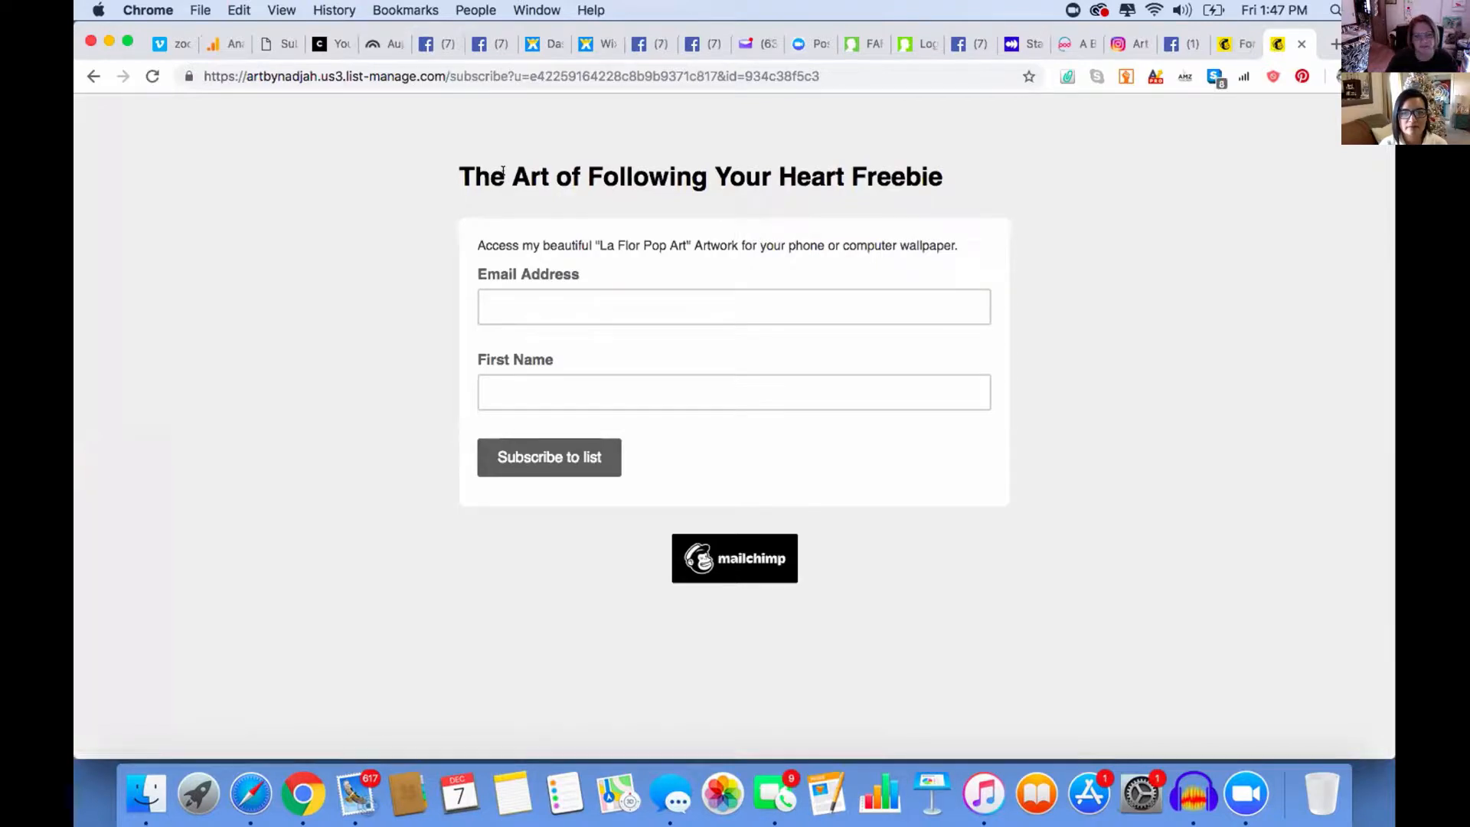
click(1226, 38)
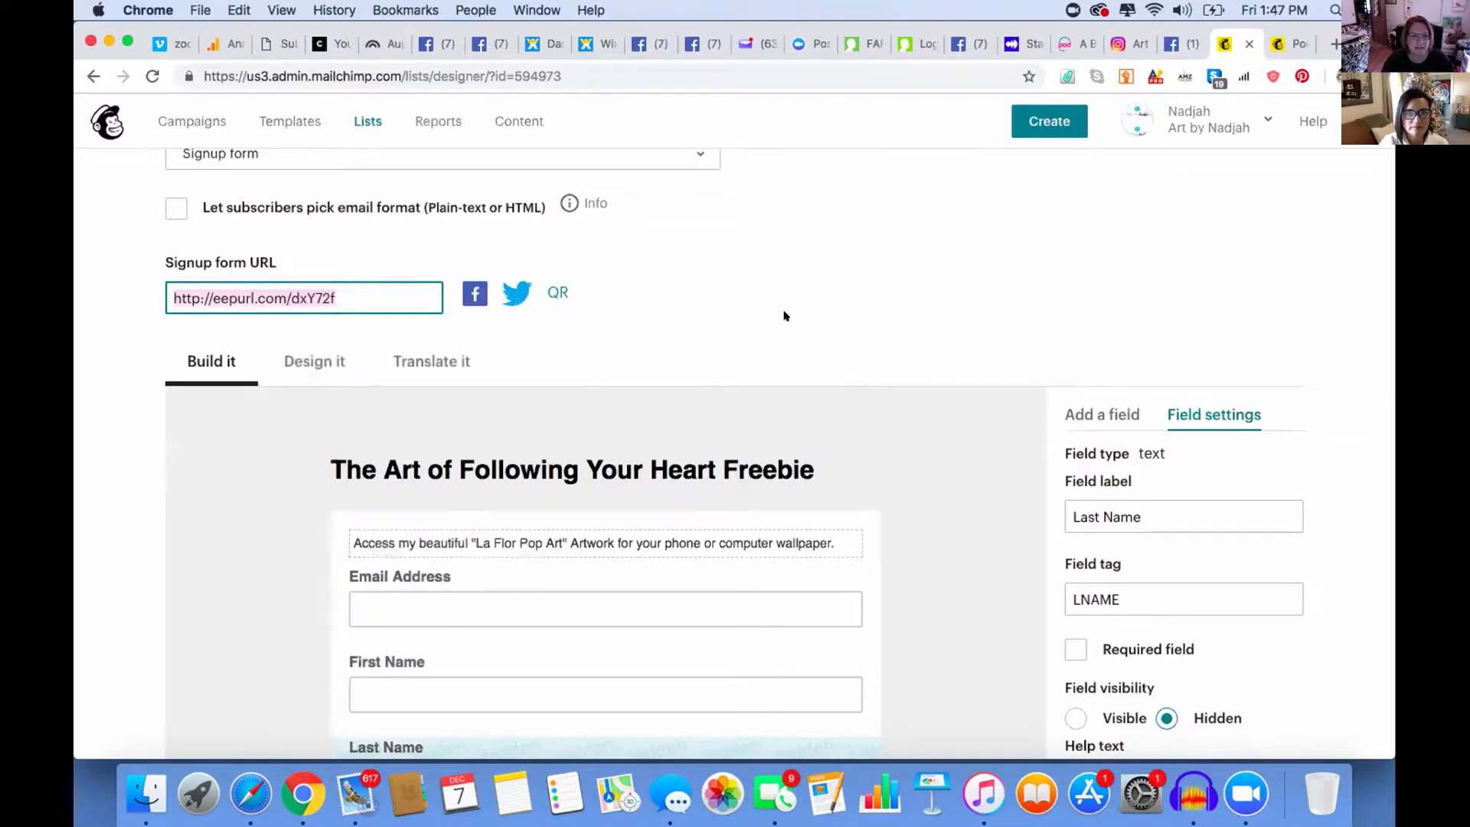
Try to change the signup form's page background to a turquoise shade in its design settings, and reopen the Podcast list's Form builder.
click(292, 357)
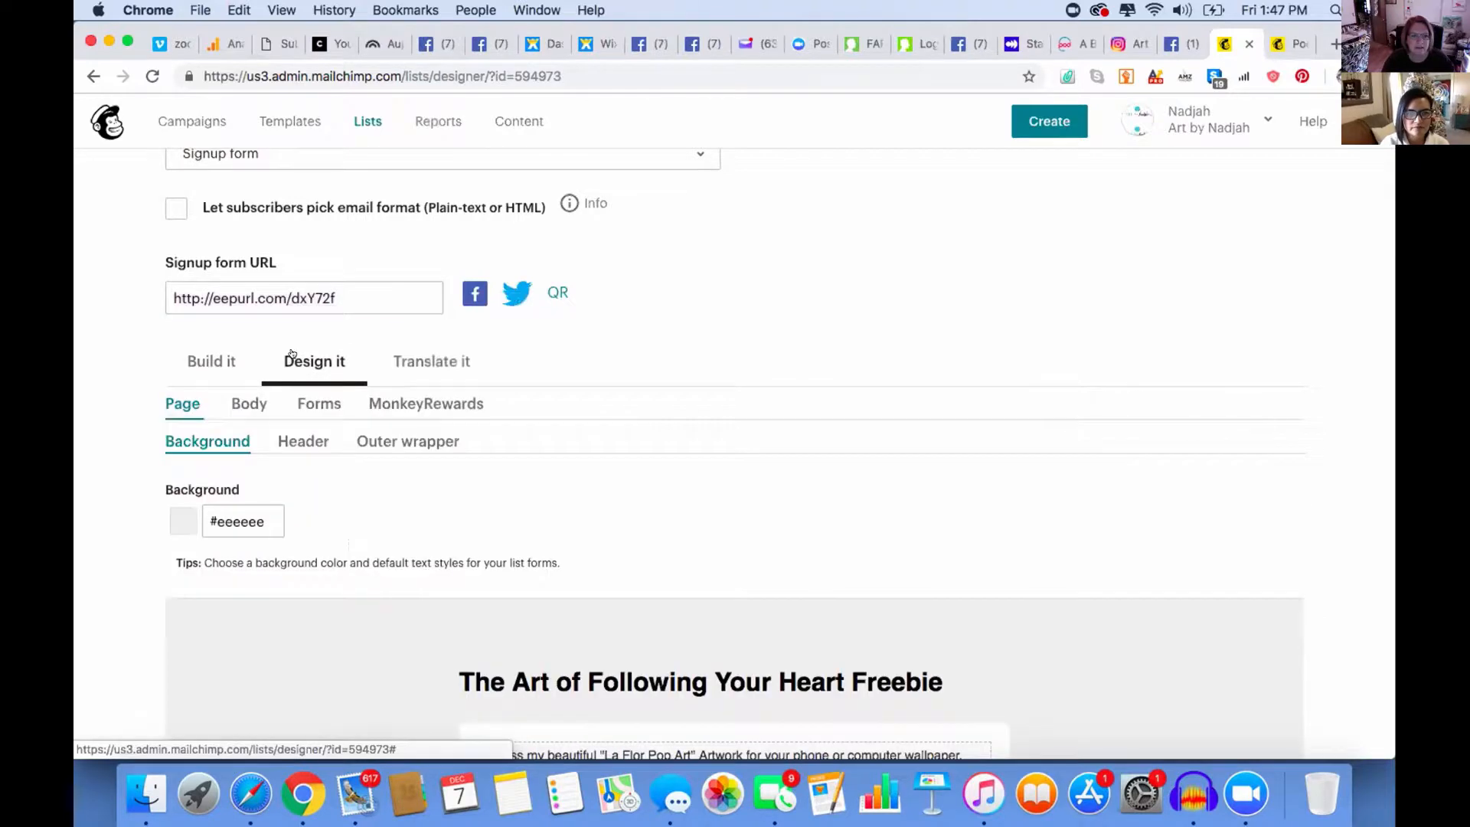
scroll(457, 485, down, 3)
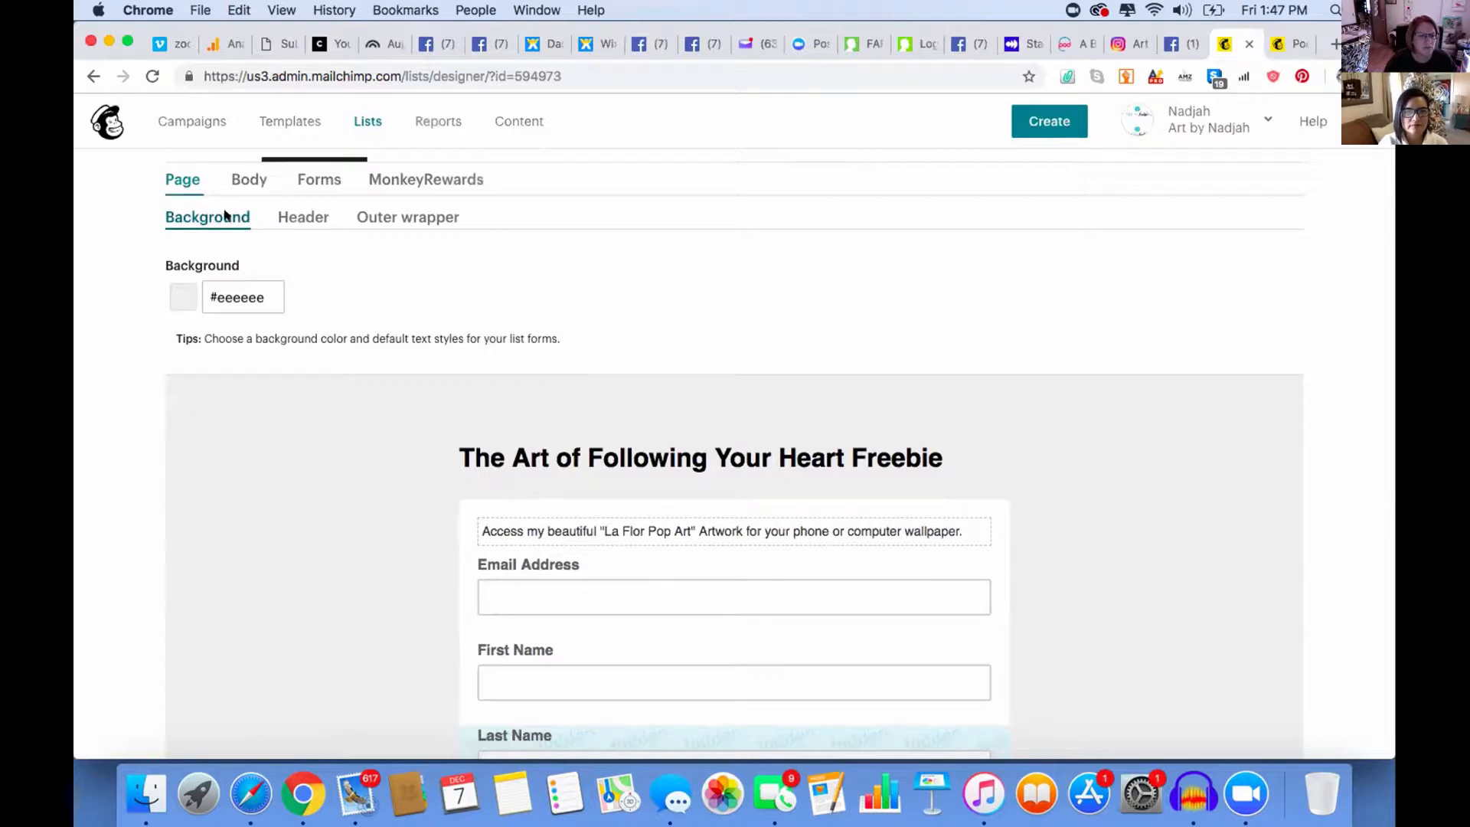
scroll(327, 463, down, 3)
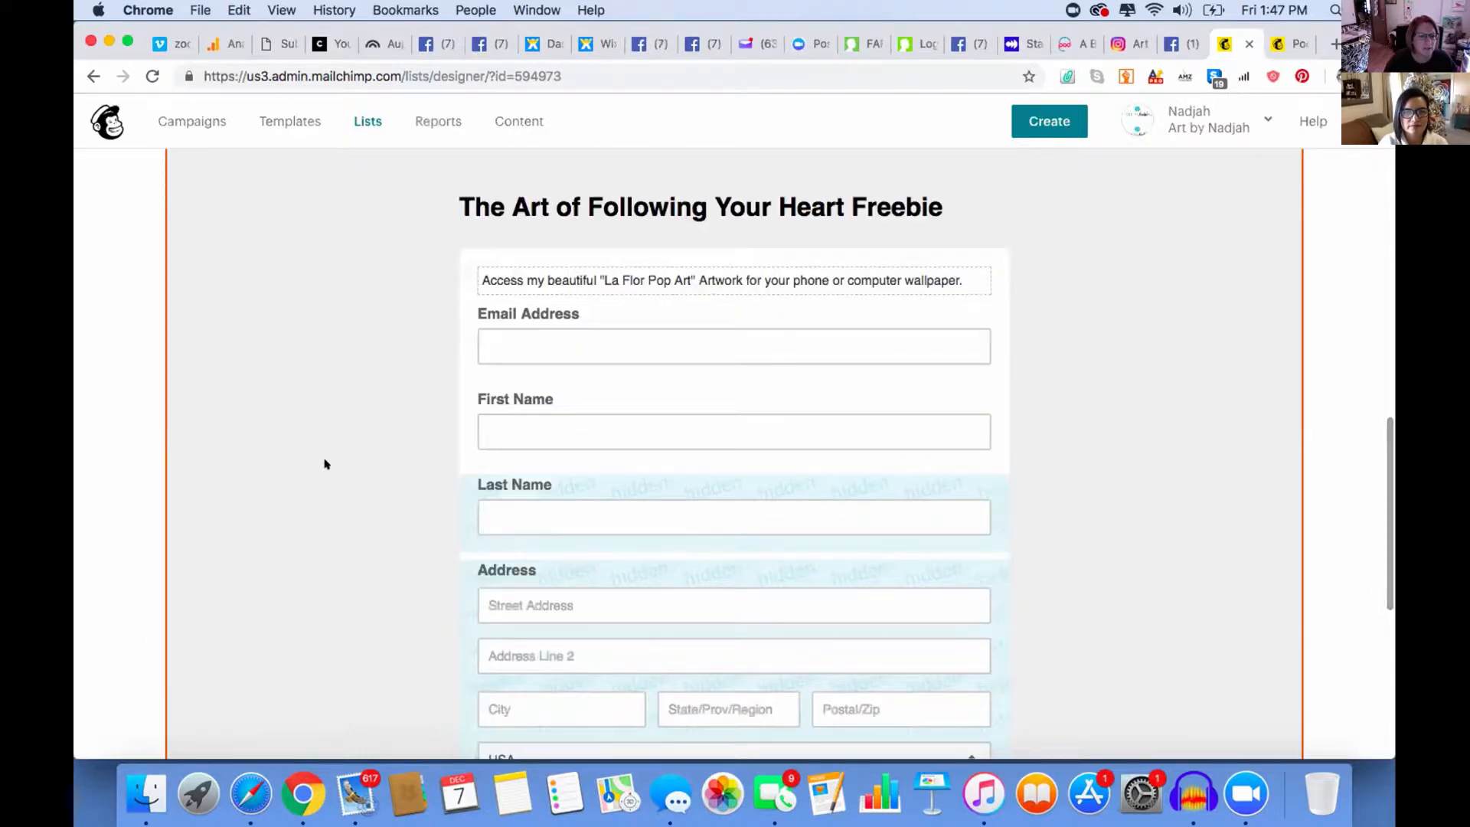
scroll(325, 459, up, 3)
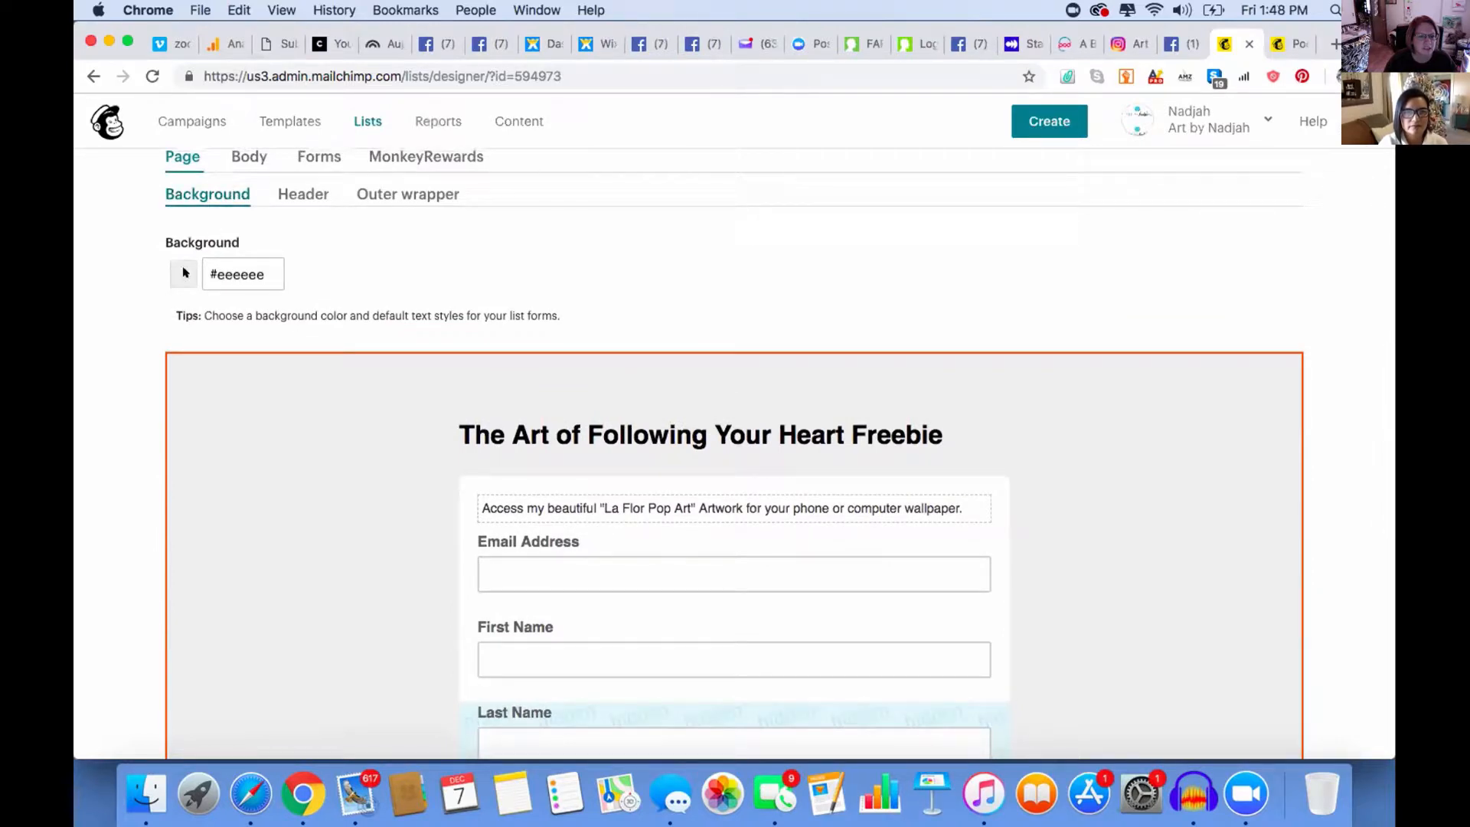
click(237, 268)
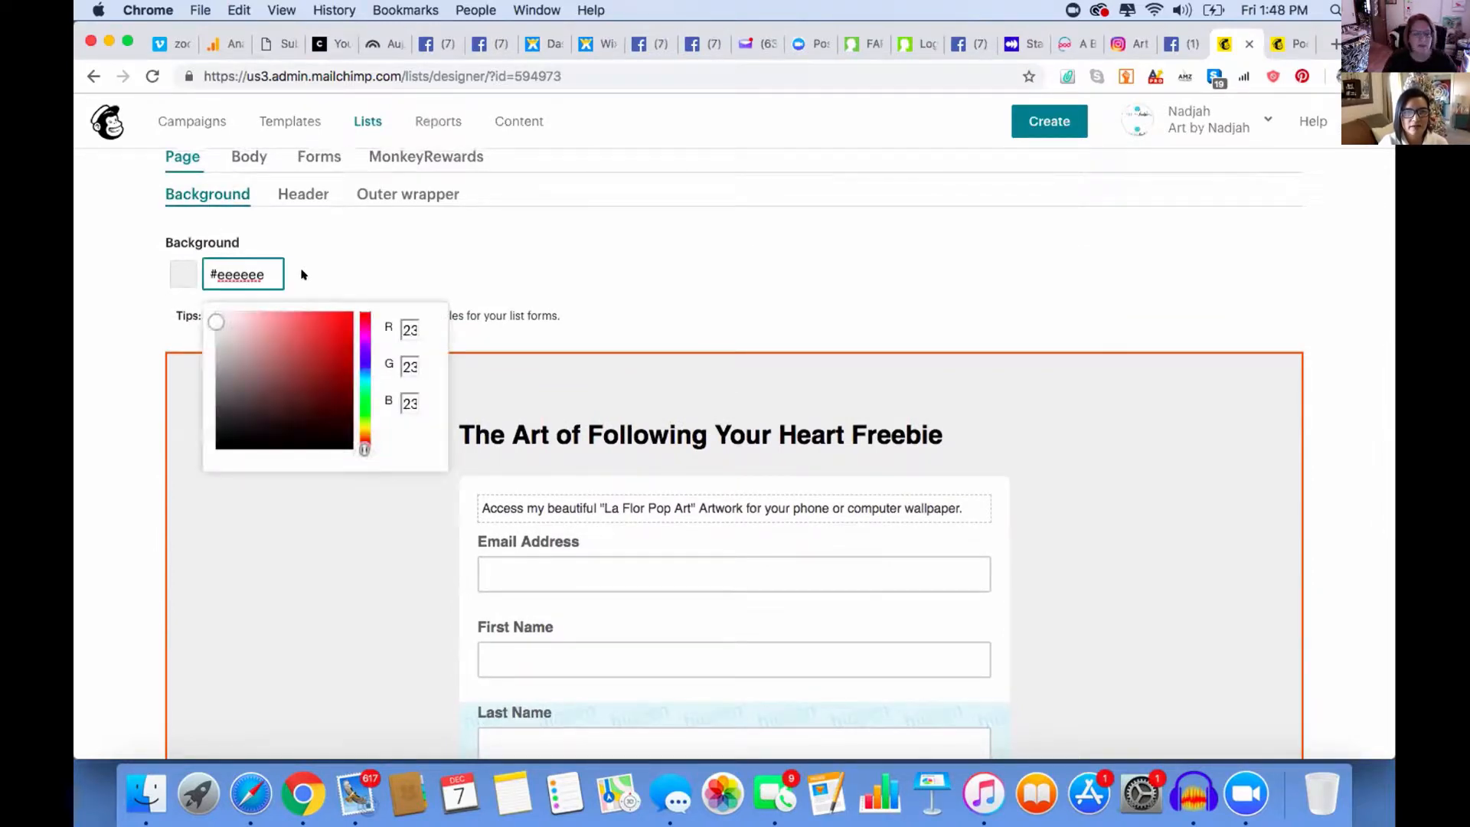
click(363, 376)
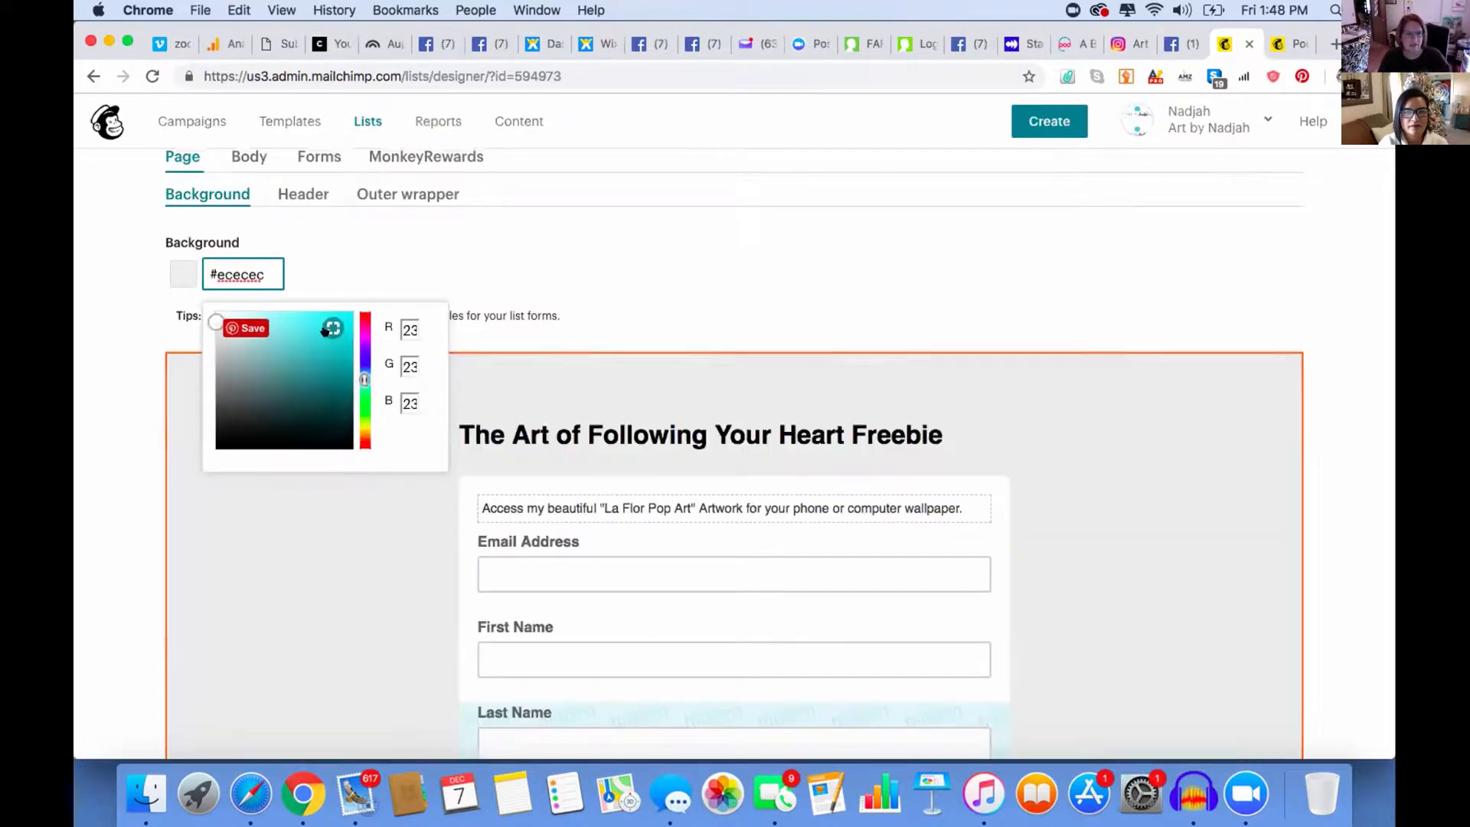
click(327, 328)
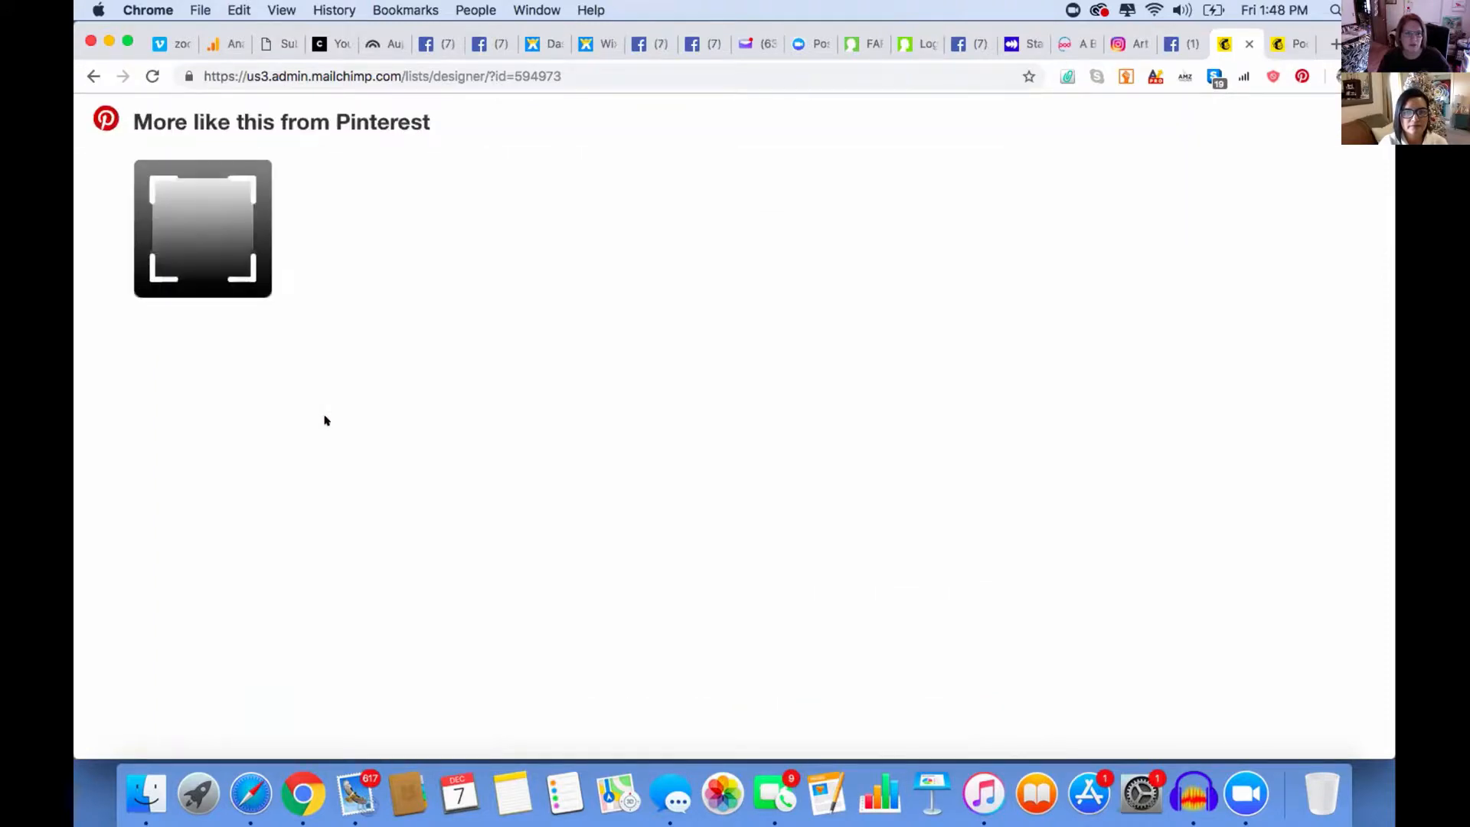
click(93, 75)
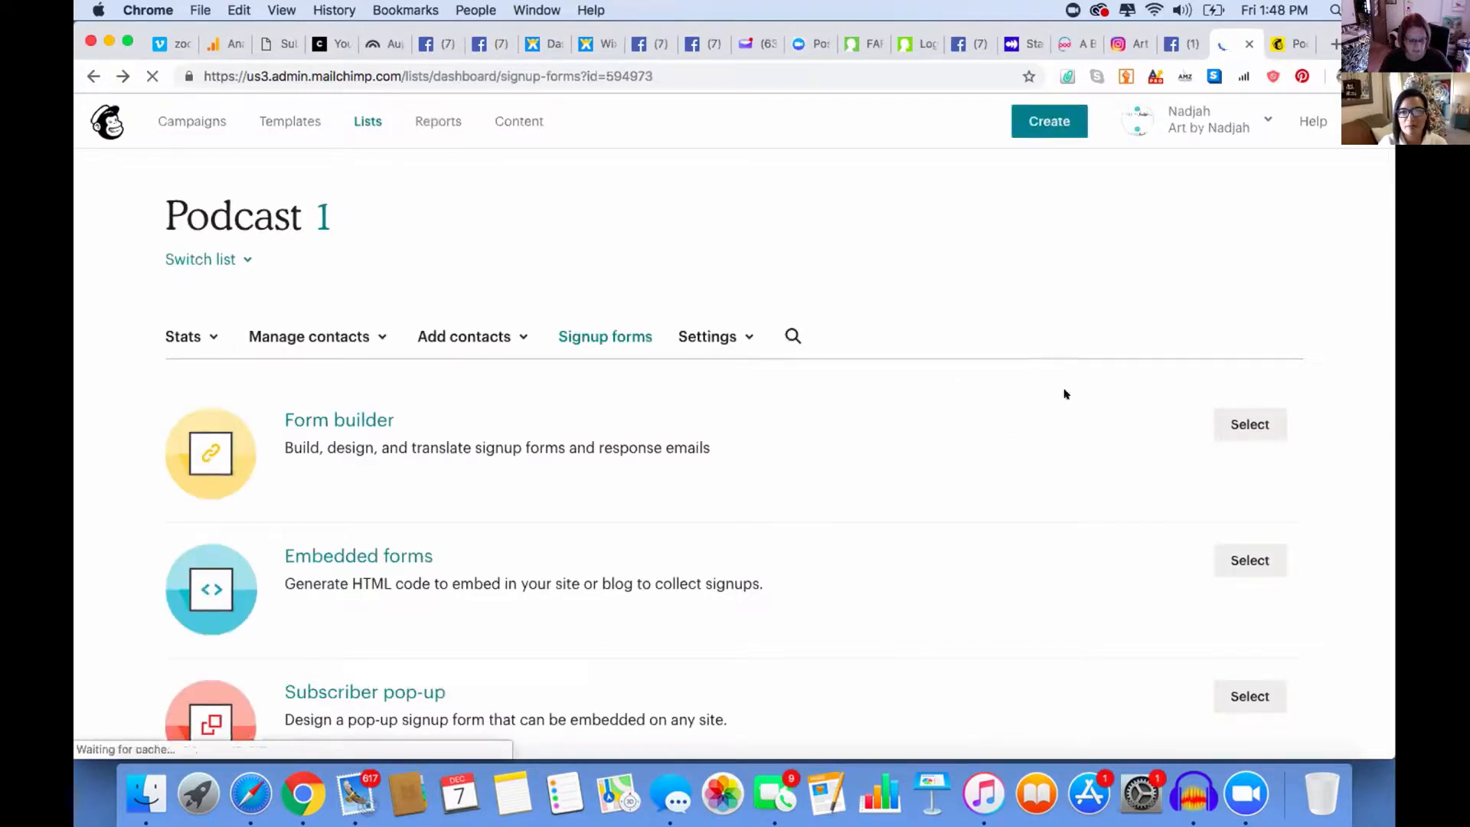
click(1244, 423)
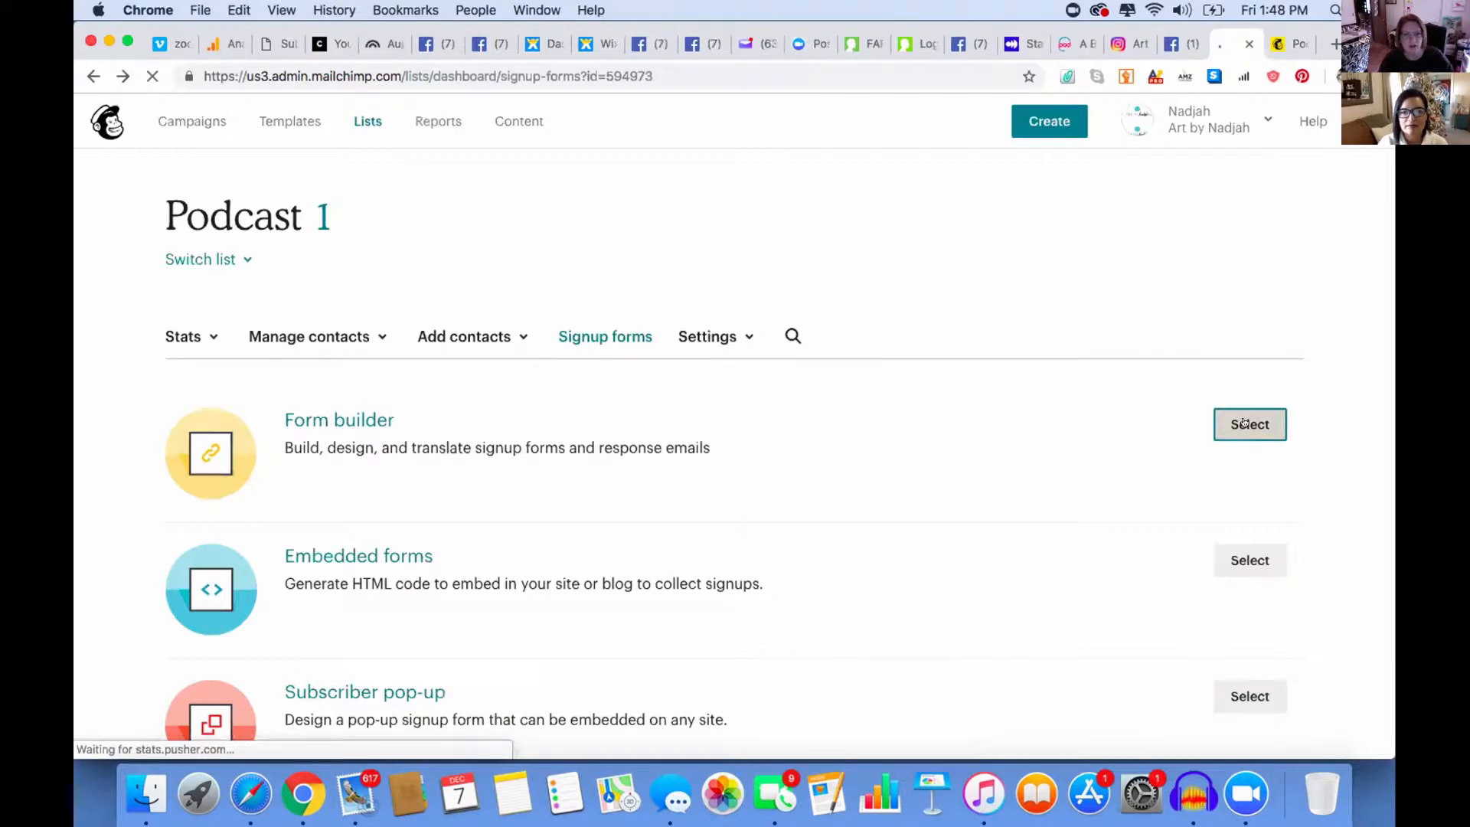
Switch the Form builder to the Signup form with alerts and review its error messages and fields.
scroll(948, 607, down, 6)
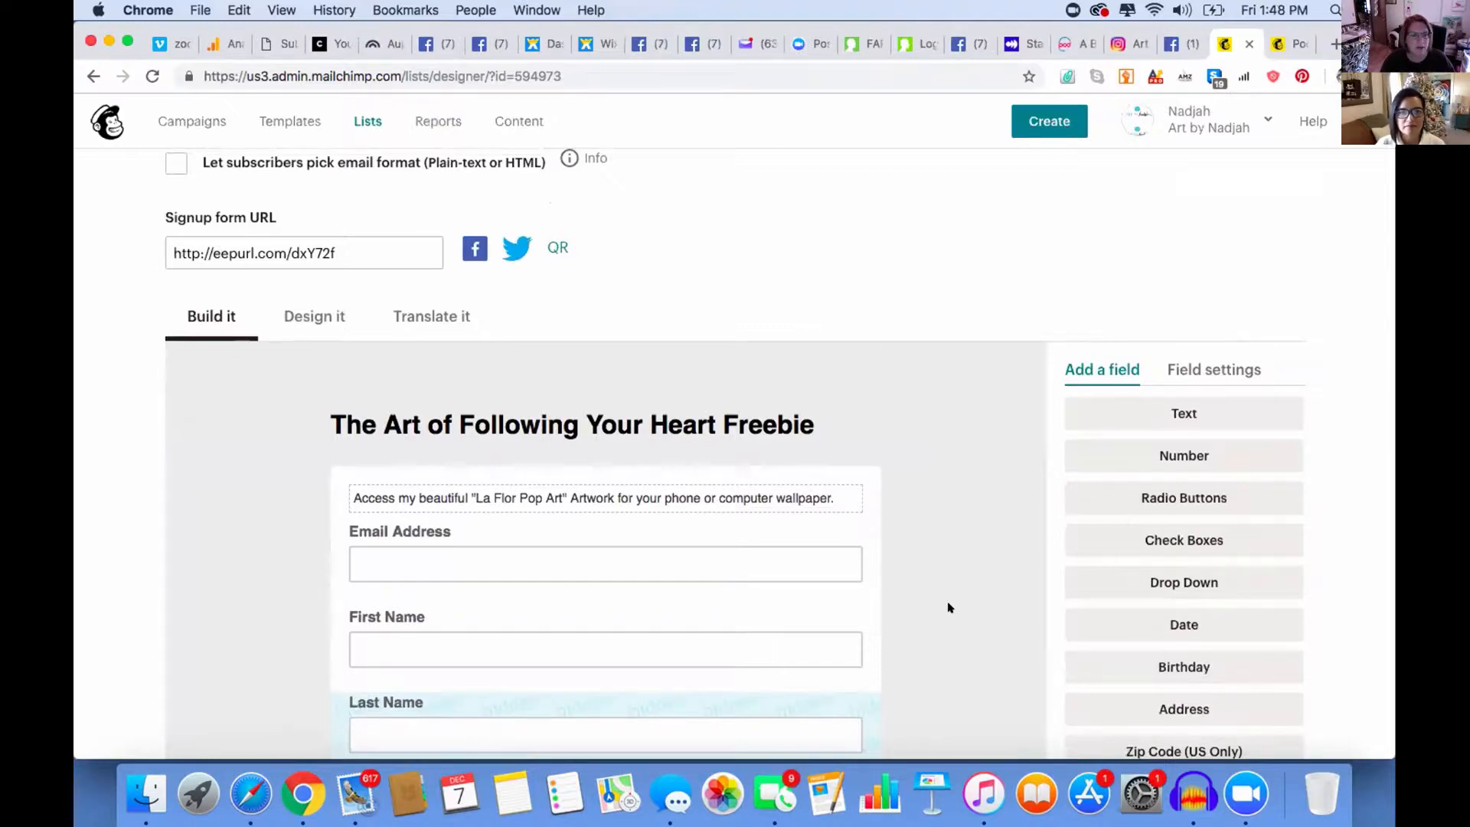
scroll(948, 607, up, 3)
scroll(948, 607, up, 1)
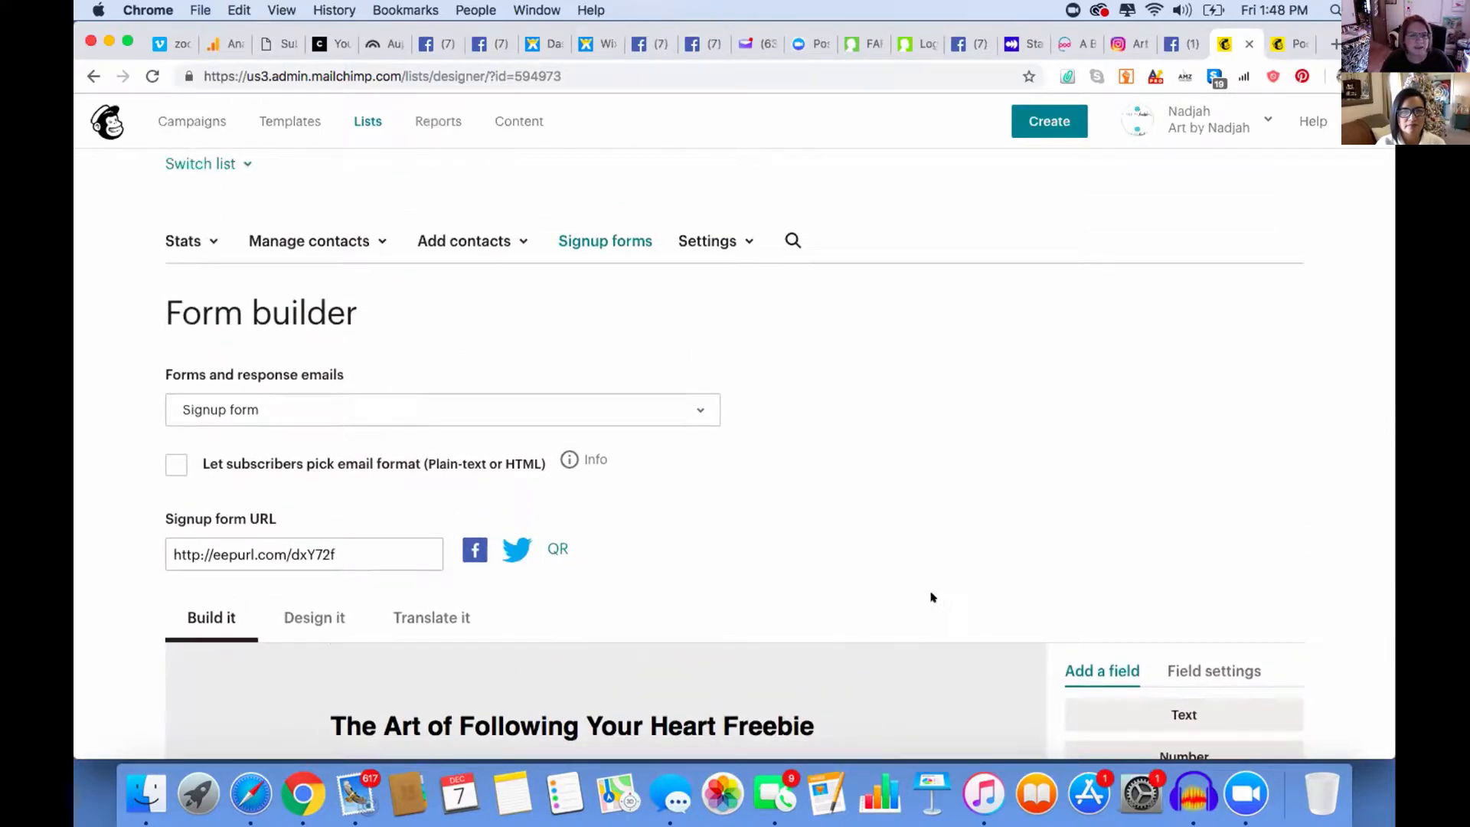
click(699, 407)
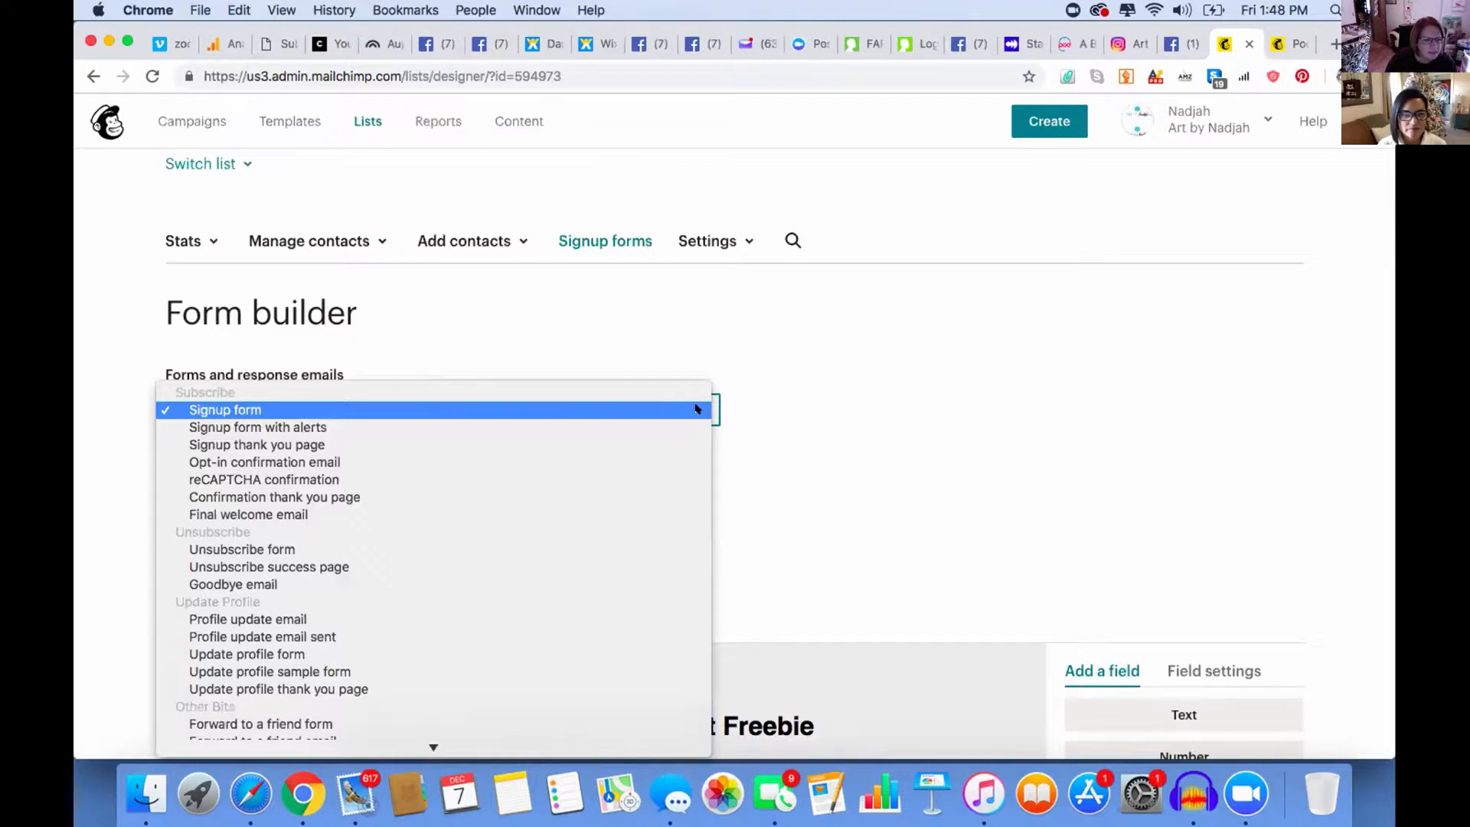
click(697, 427)
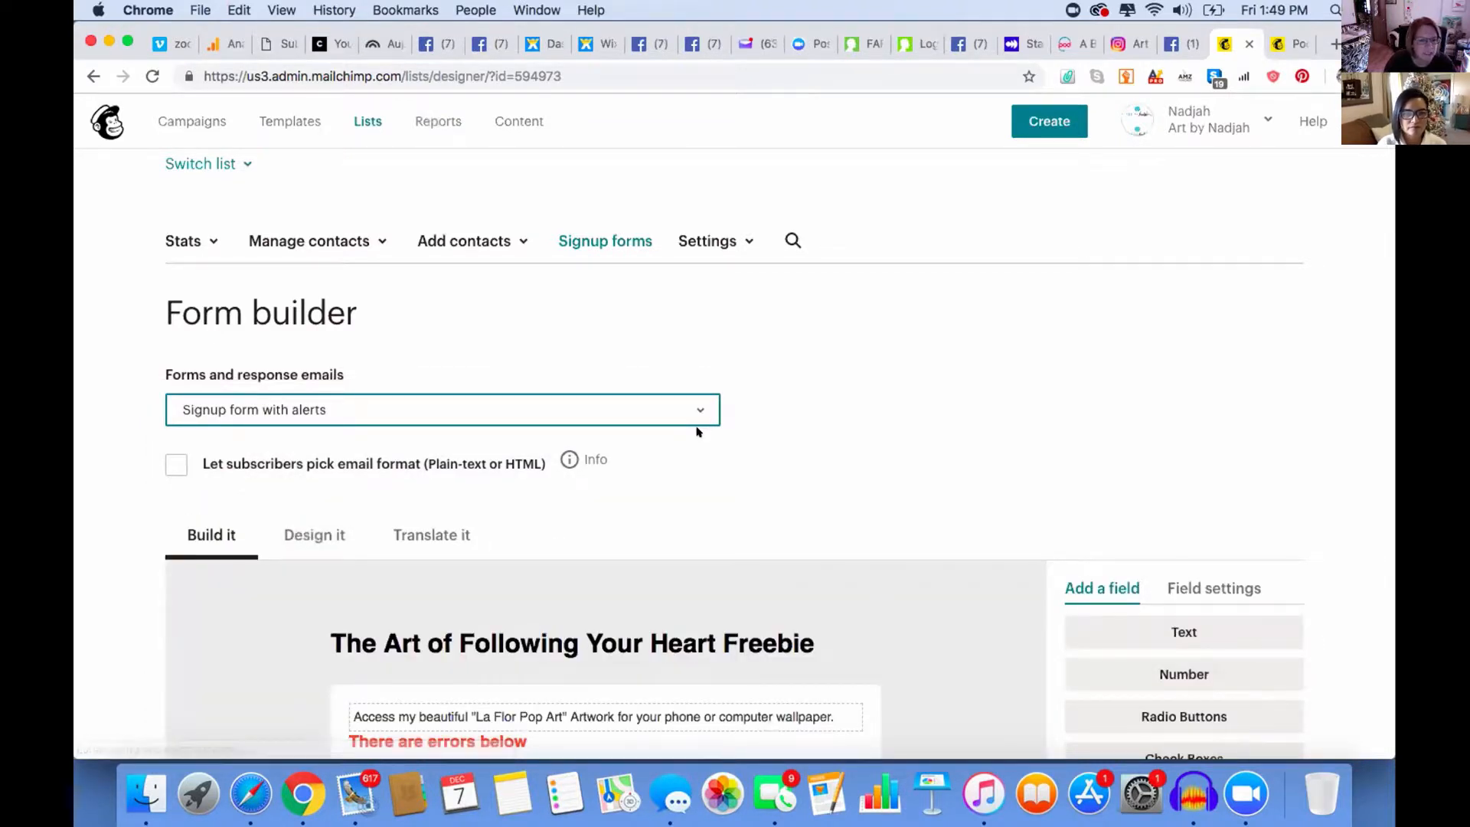
scroll(698, 431, down, 3)
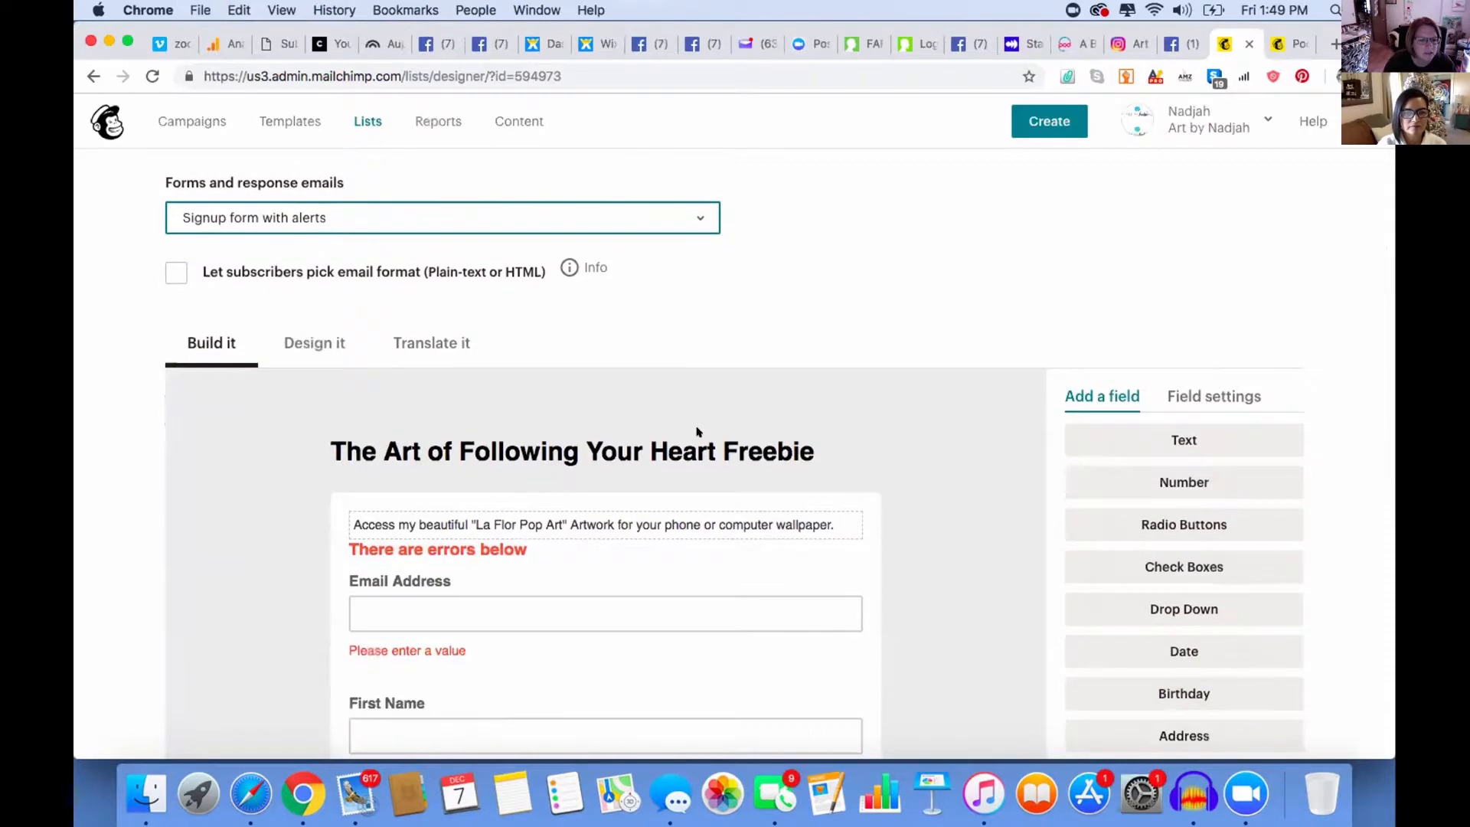
scroll(697, 432, down, 4)
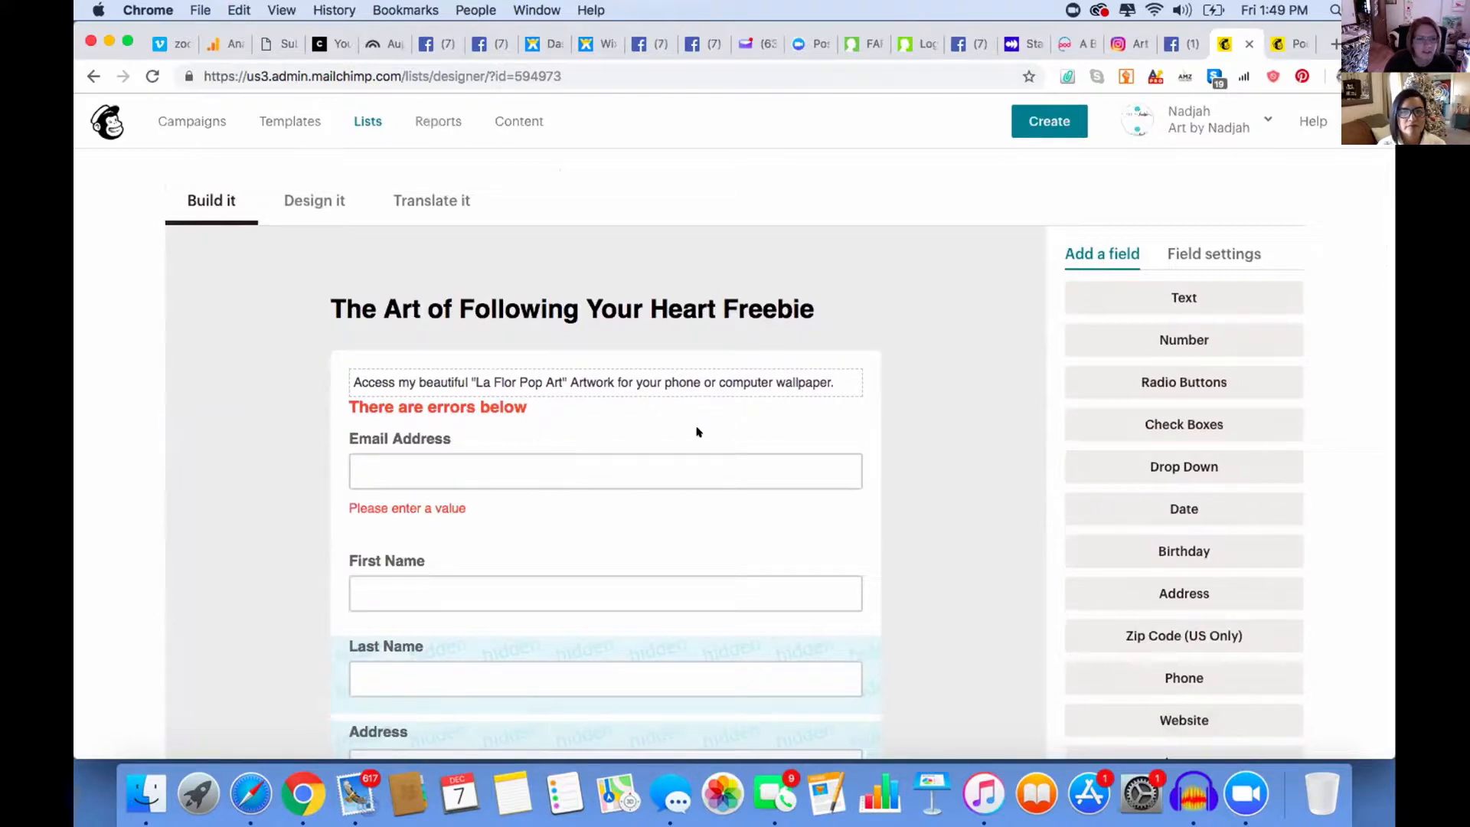
scroll(697, 432, up, 4)
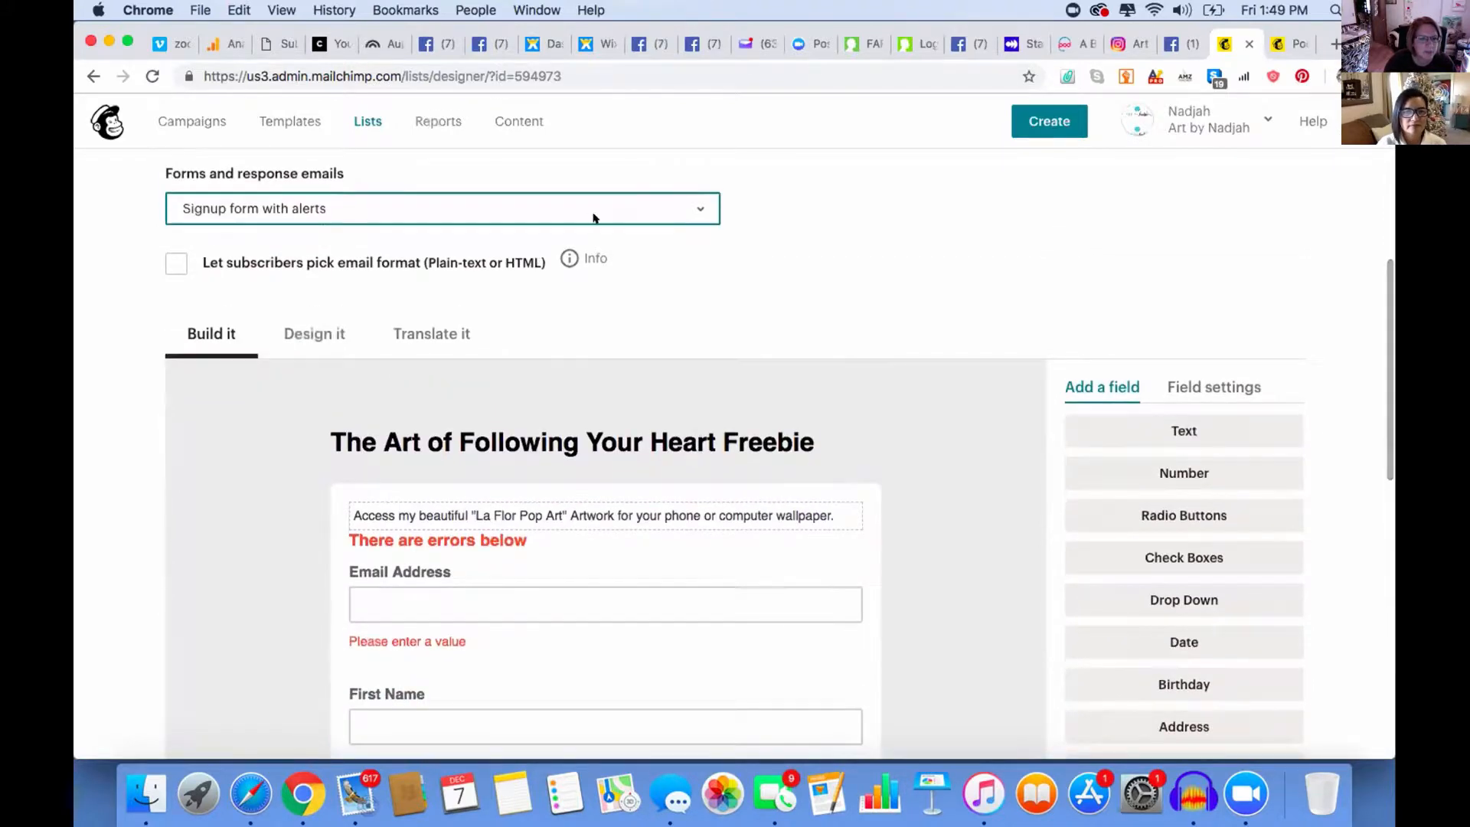
Show the Signup thank you page in the Form builder and review its redirect URL option and message.
click(655, 200)
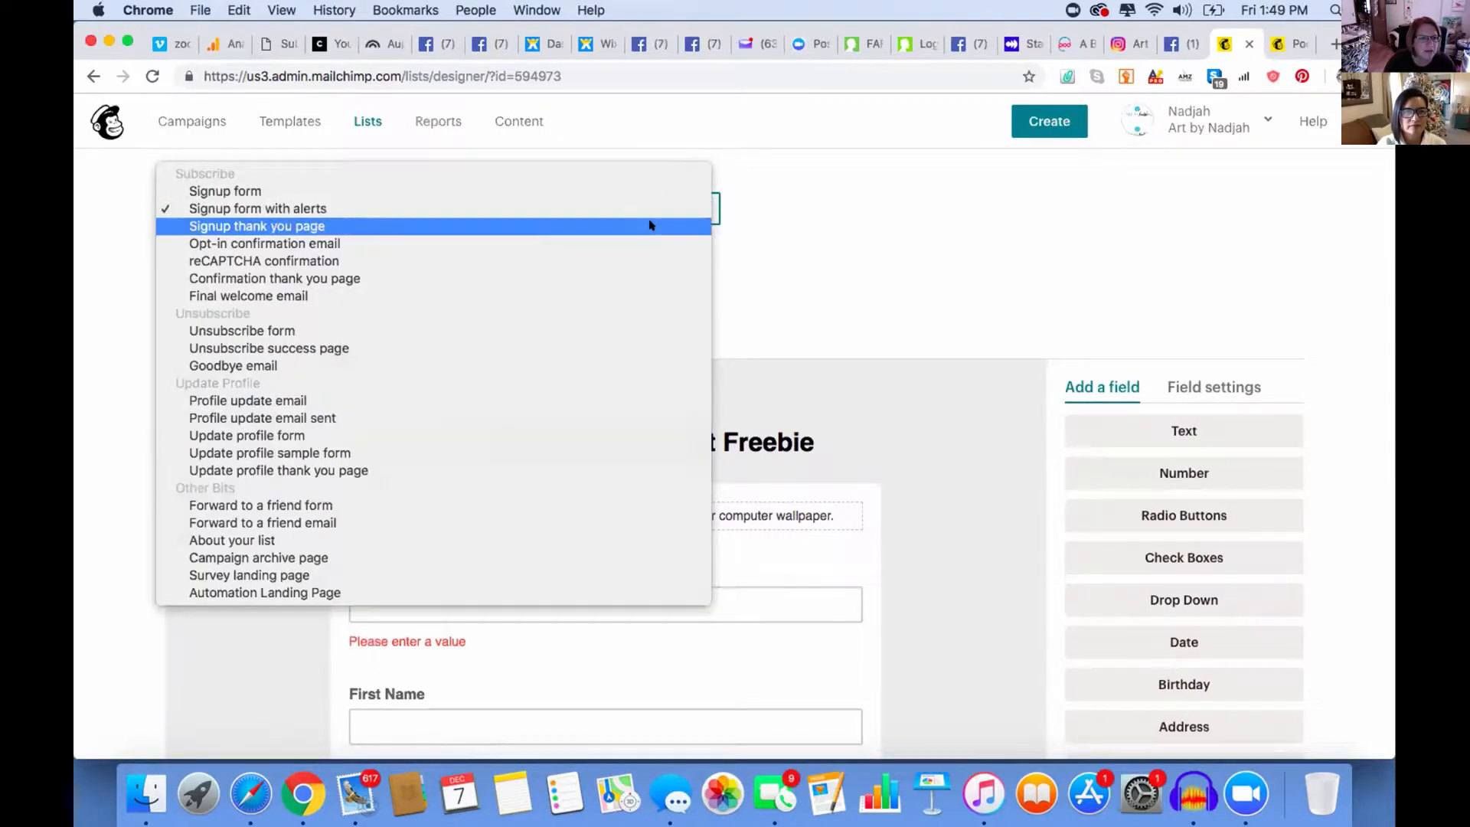
click(649, 225)
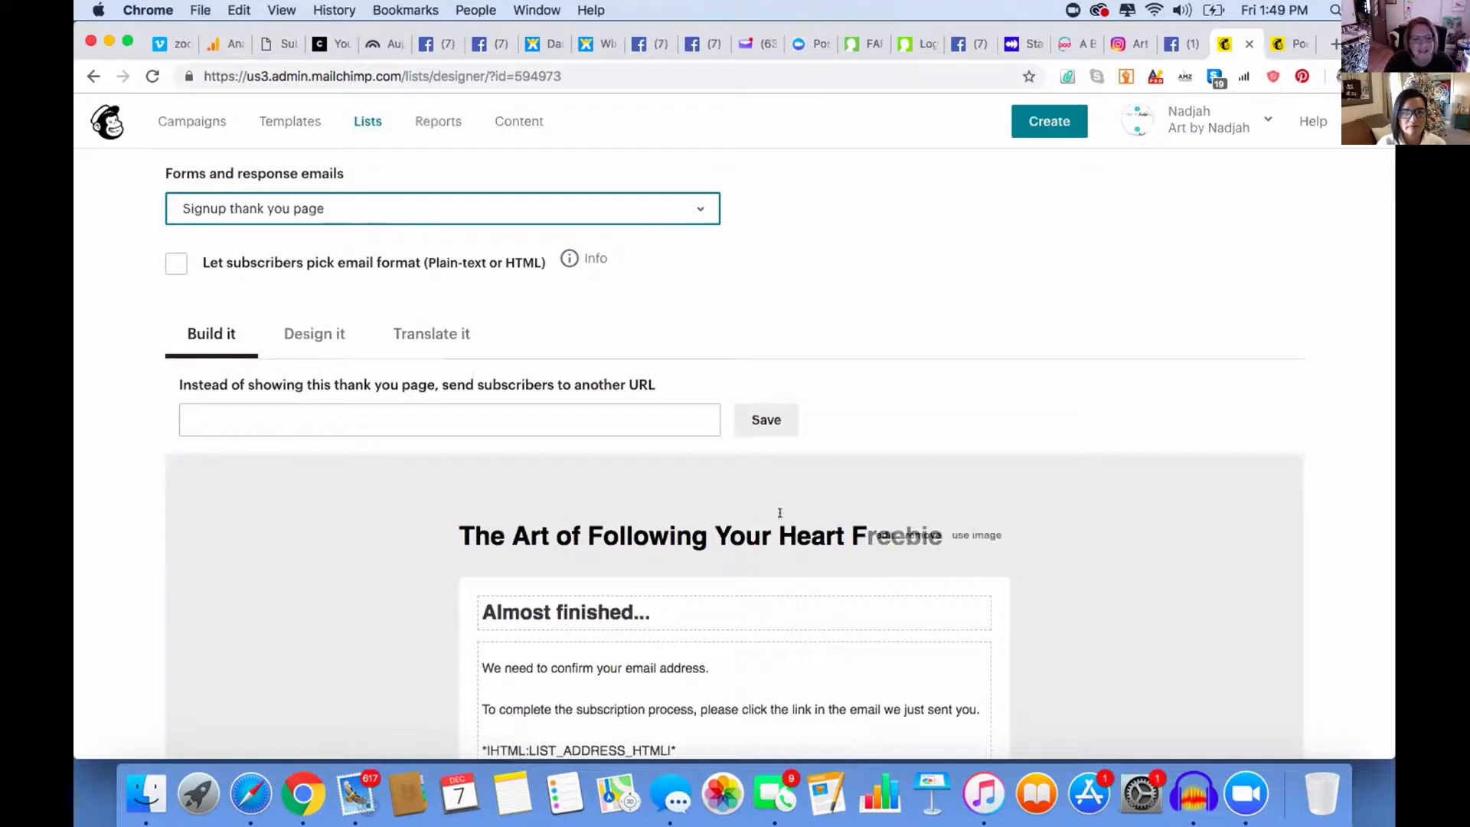
scroll(780, 512, down, 2)
scroll(780, 512, down, 1)
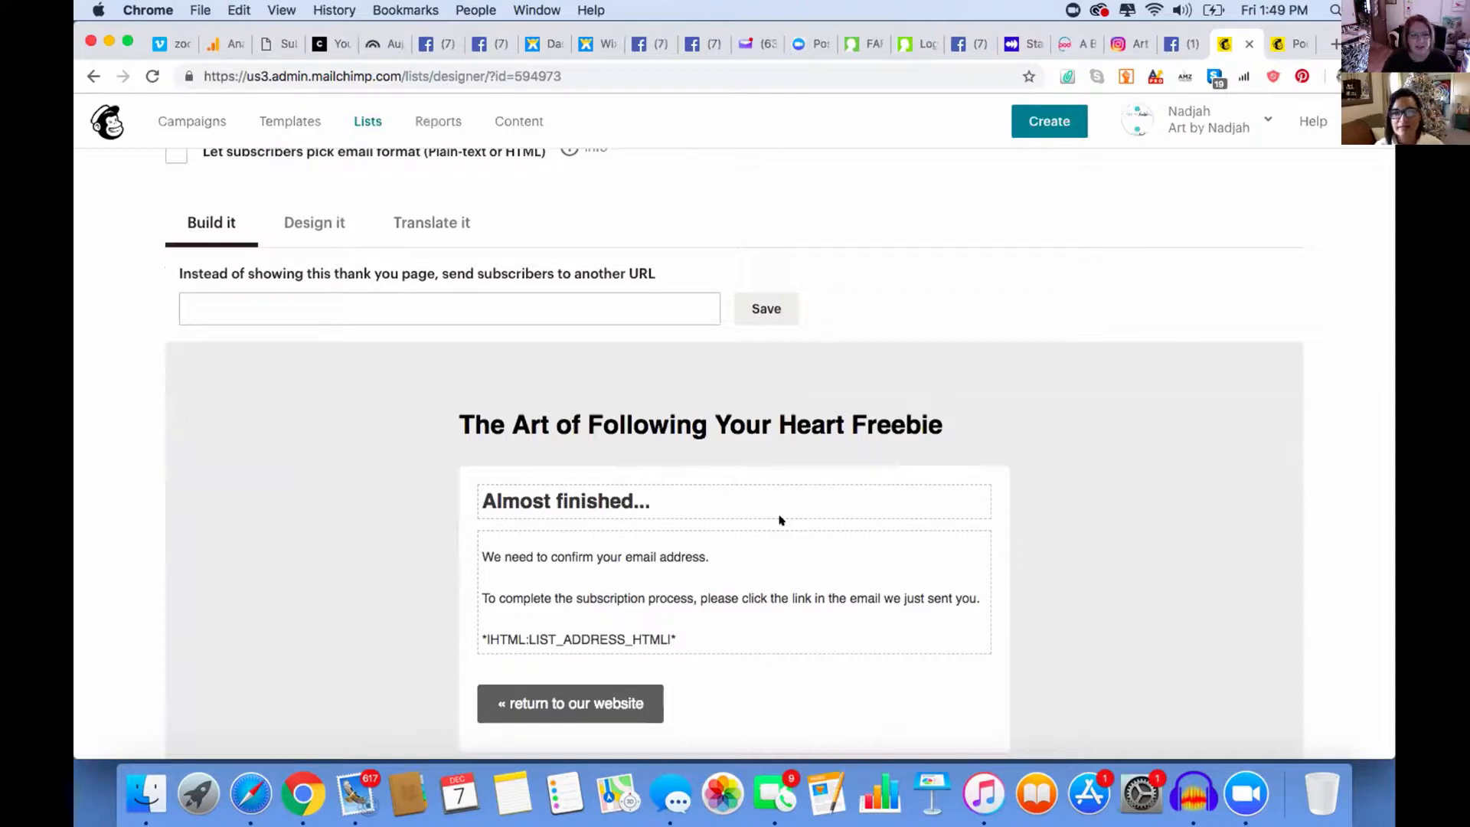
scroll(779, 520, up, 4)
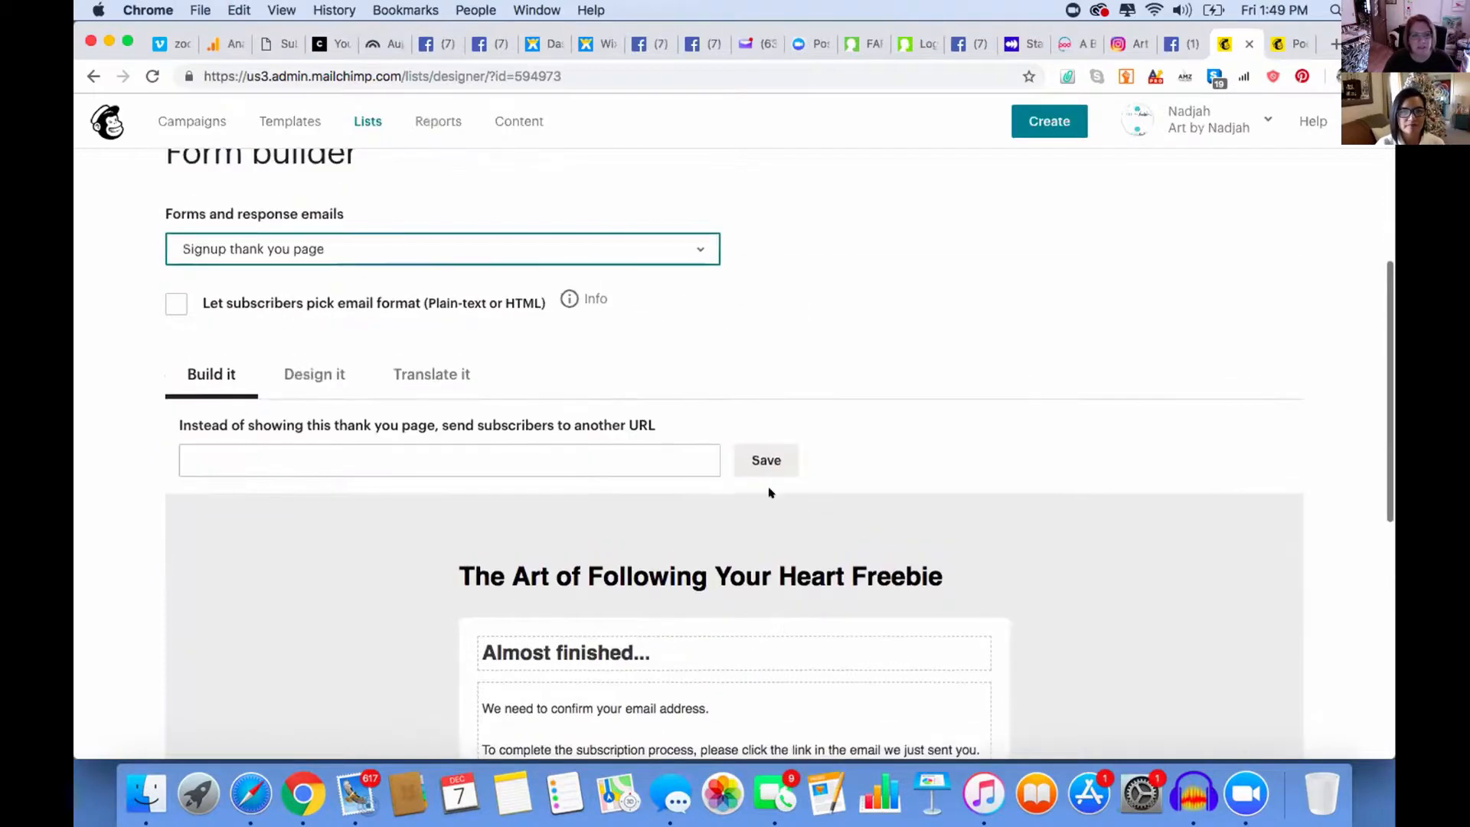
Show the Opt-in confirmation email and review its sender details, subject, subscribe button and body text.
click(694, 245)
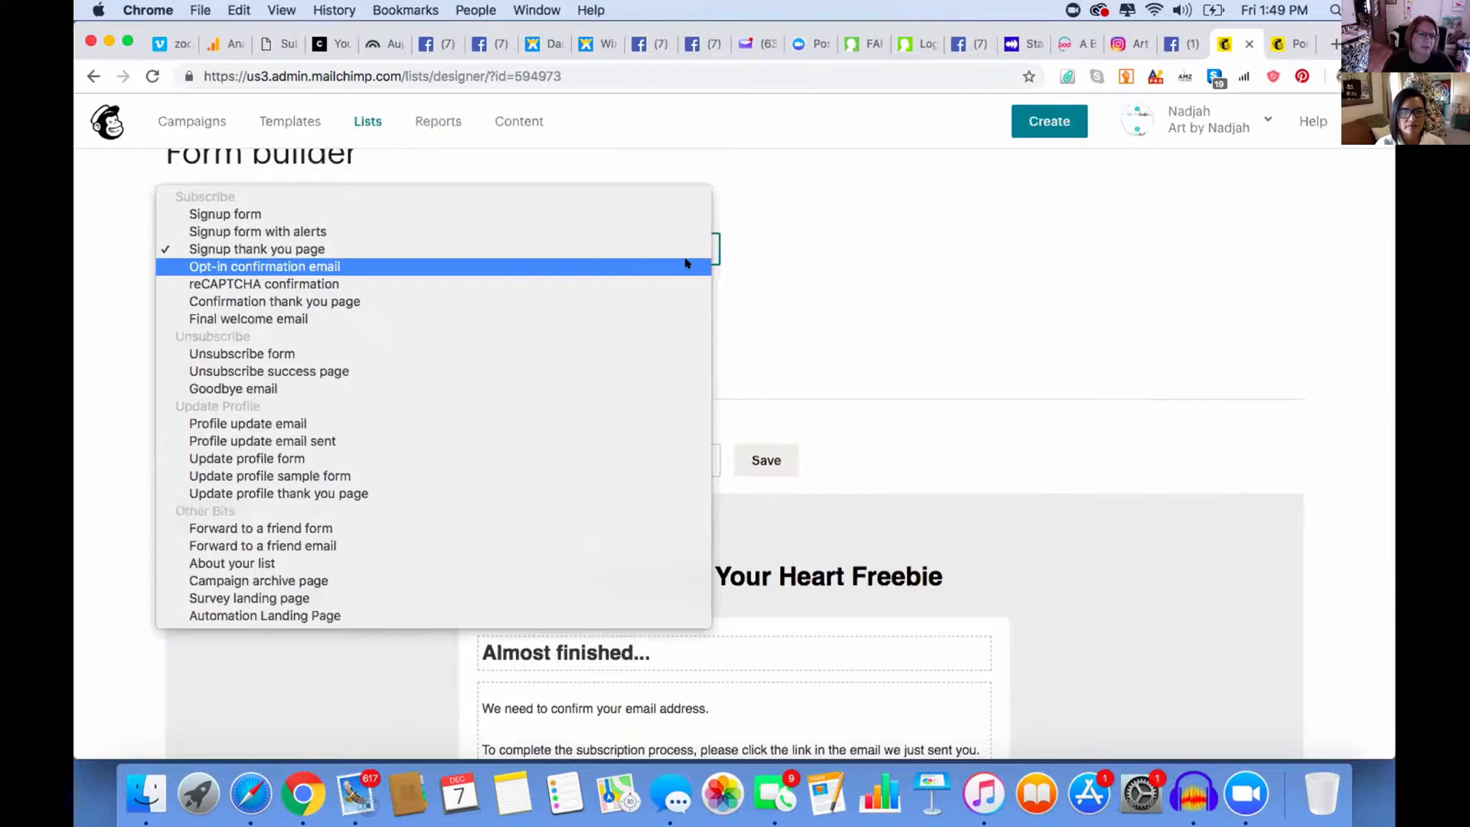
click(685, 266)
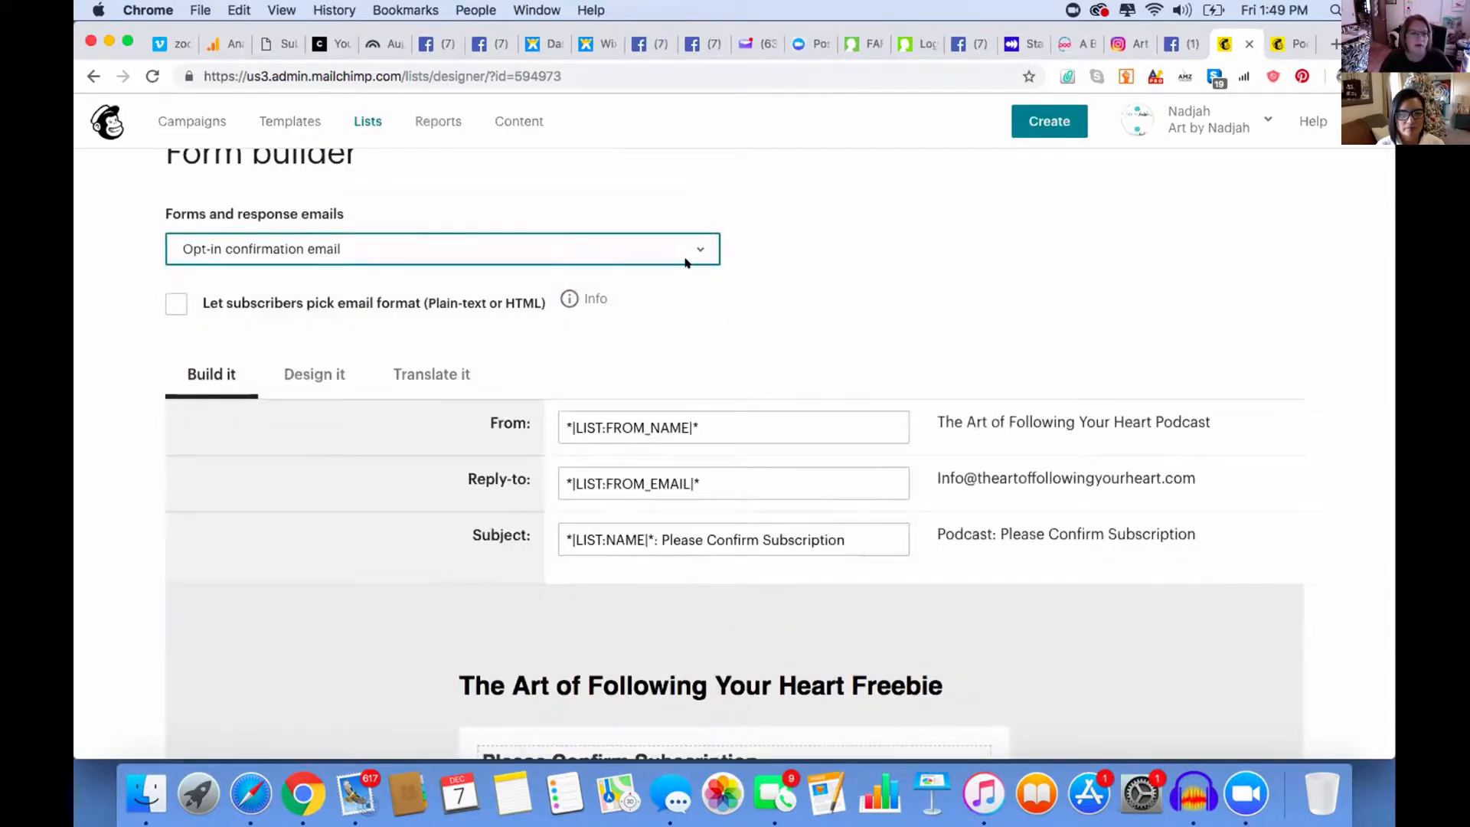
scroll(750, 449, down, 1)
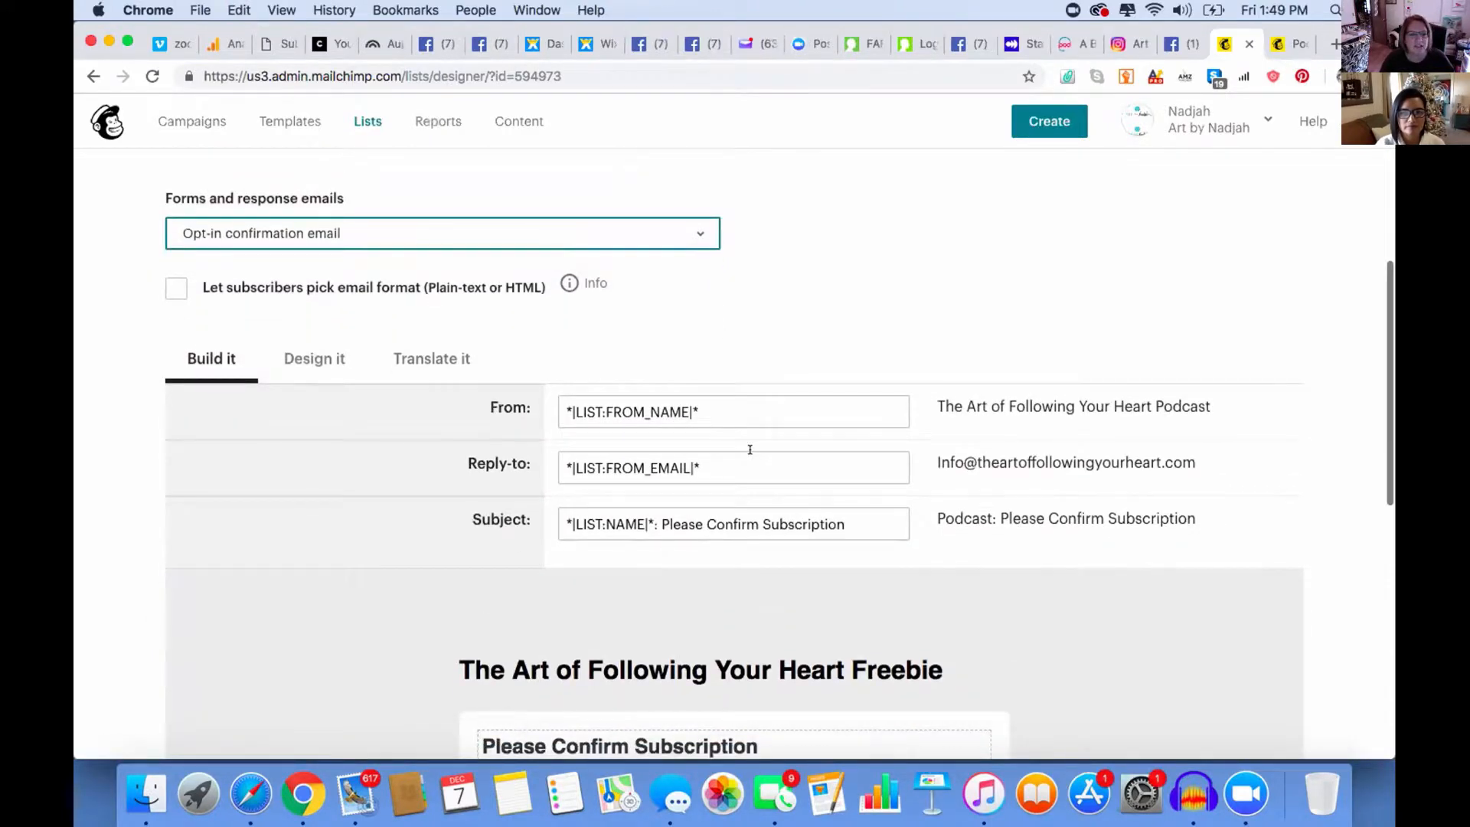
scroll(749, 450, down, 4)
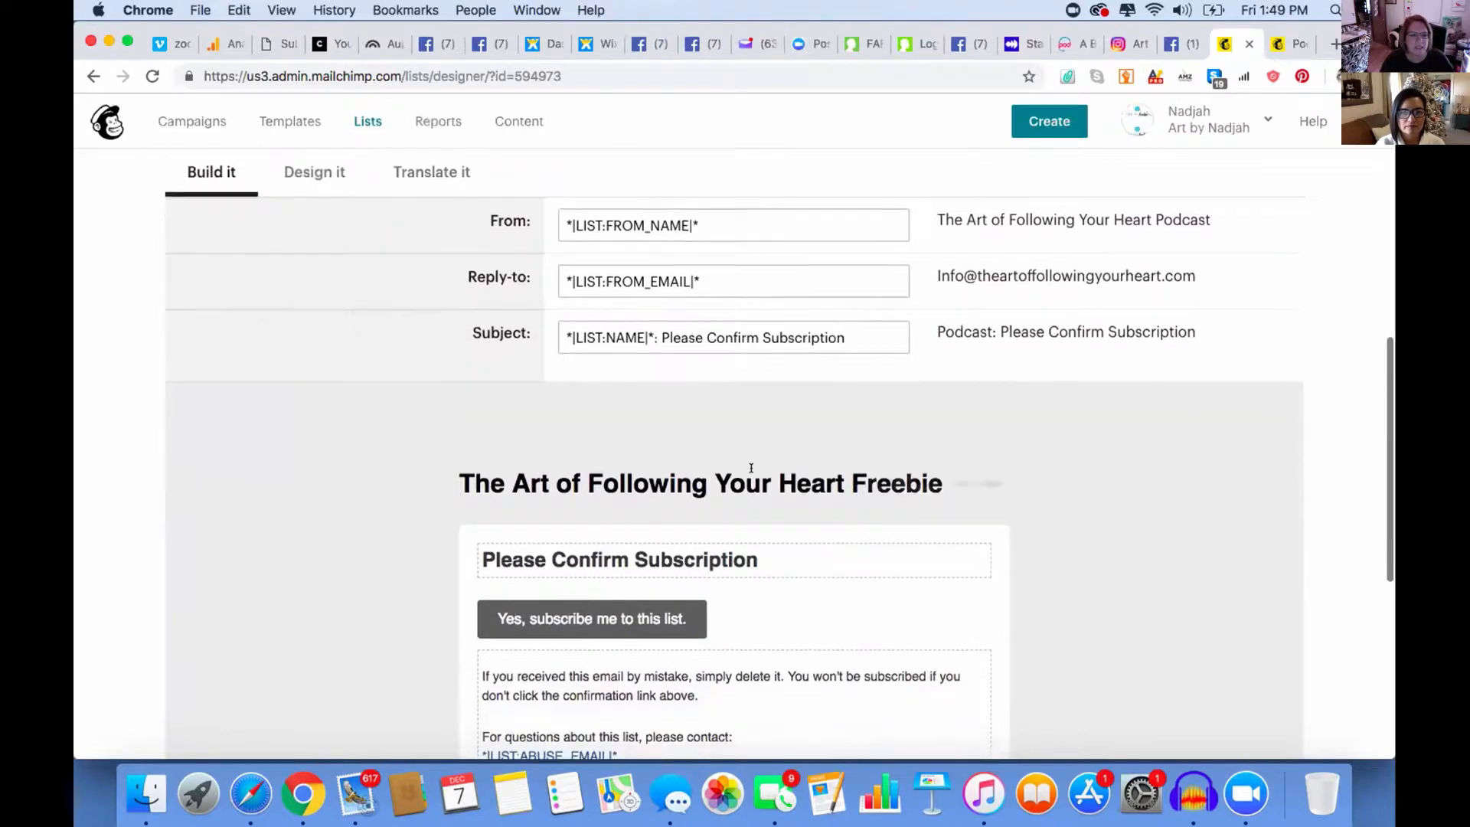
scroll(751, 471, down, 1)
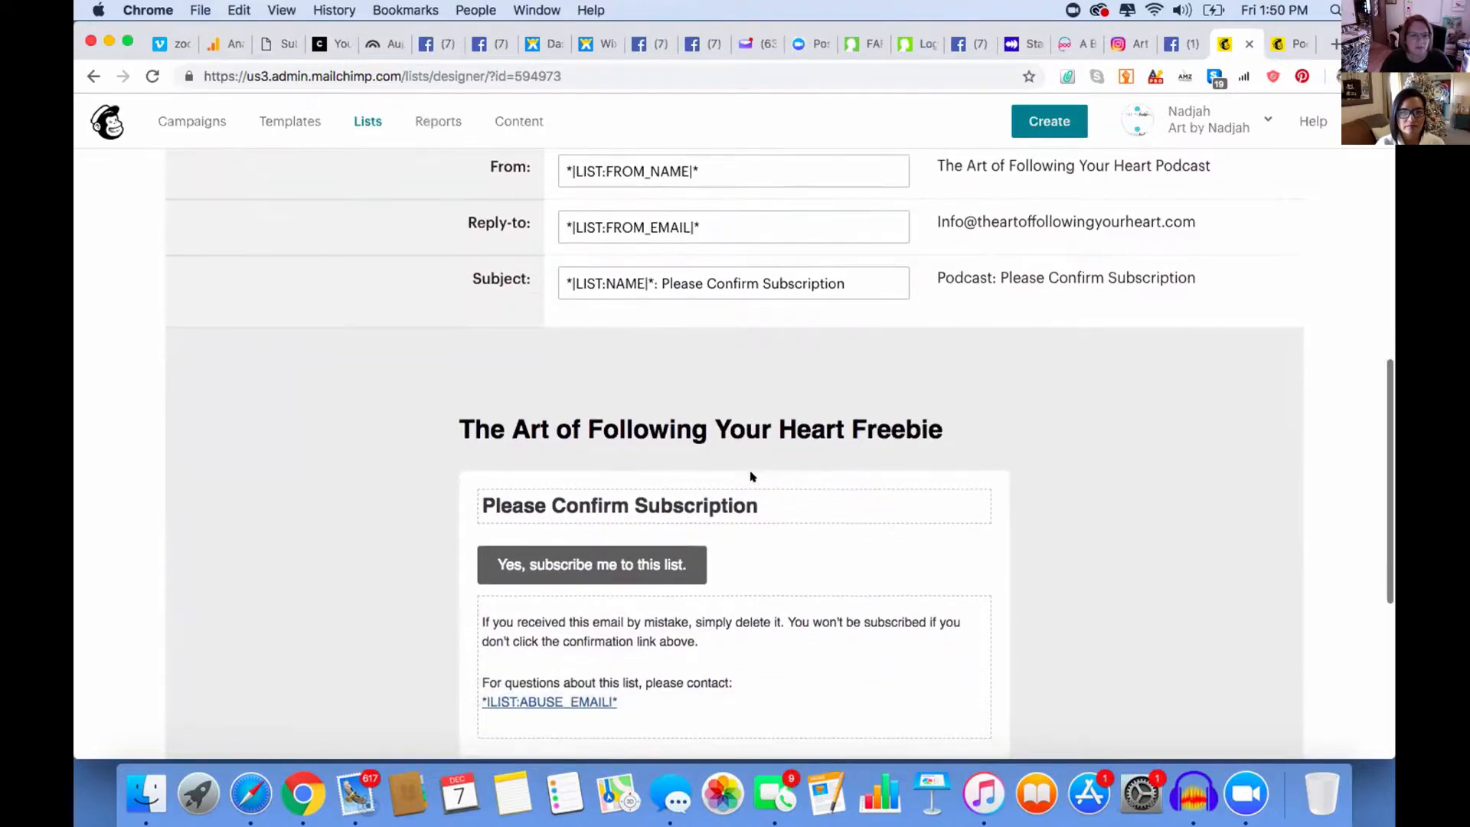
scroll(750, 474, down, 1)
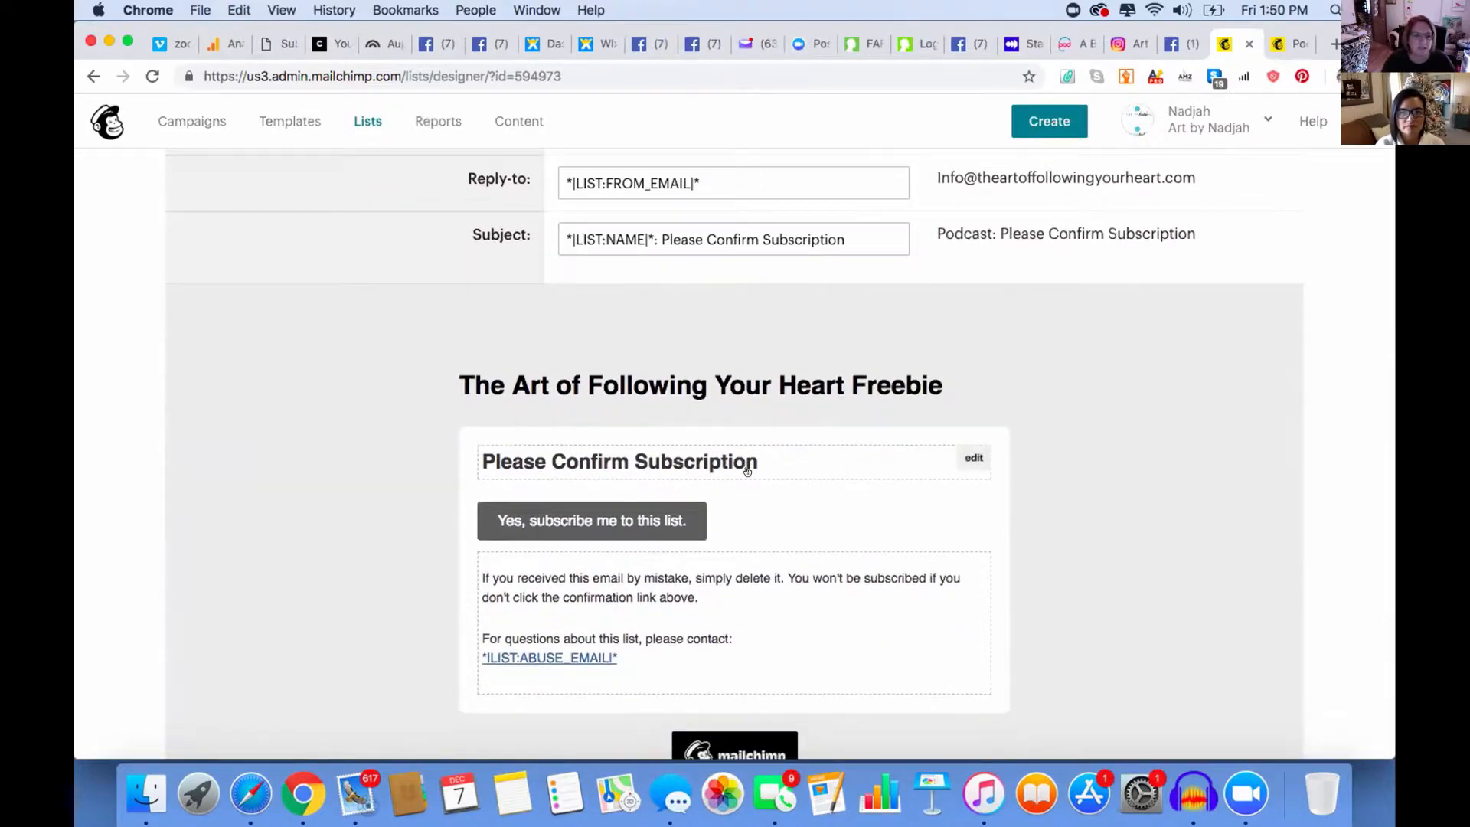
scroll(748, 472, down, 2)
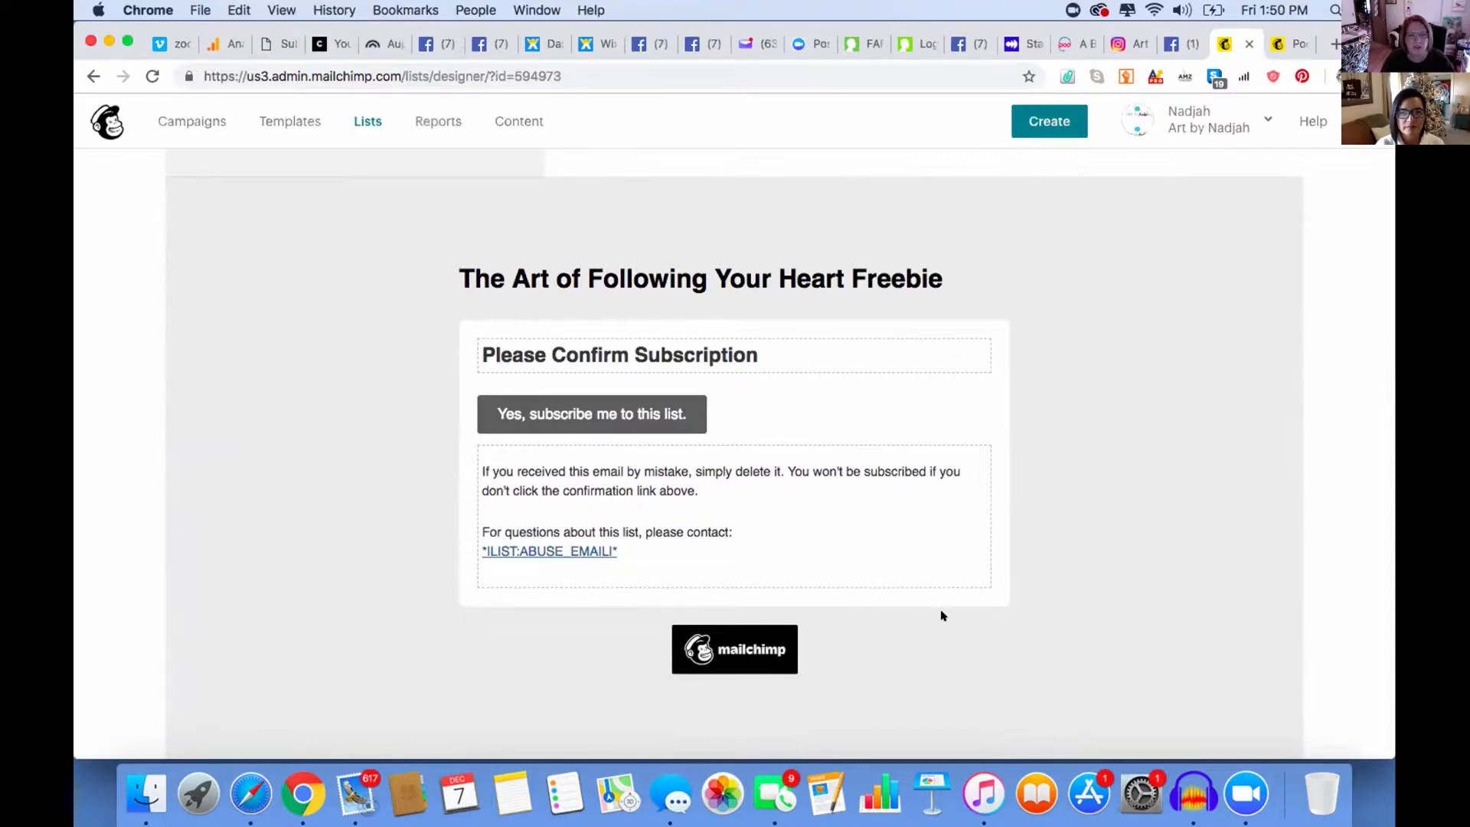
Re-examine the Opt-in confirmation email's header options, from, reply-to and subject fields, and footer.
scroll(942, 615, up, 1)
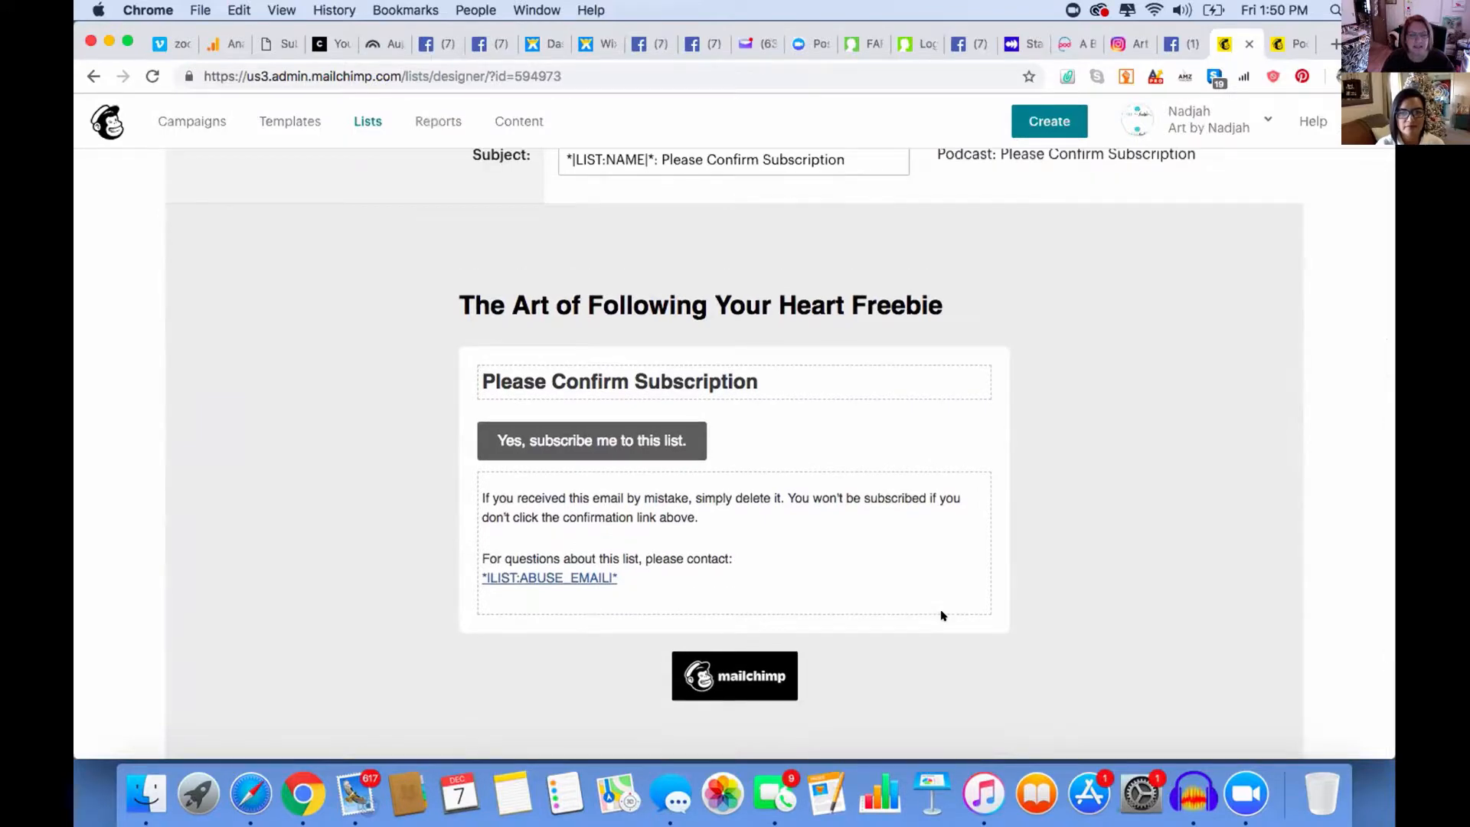
scroll(943, 615, up, 5)
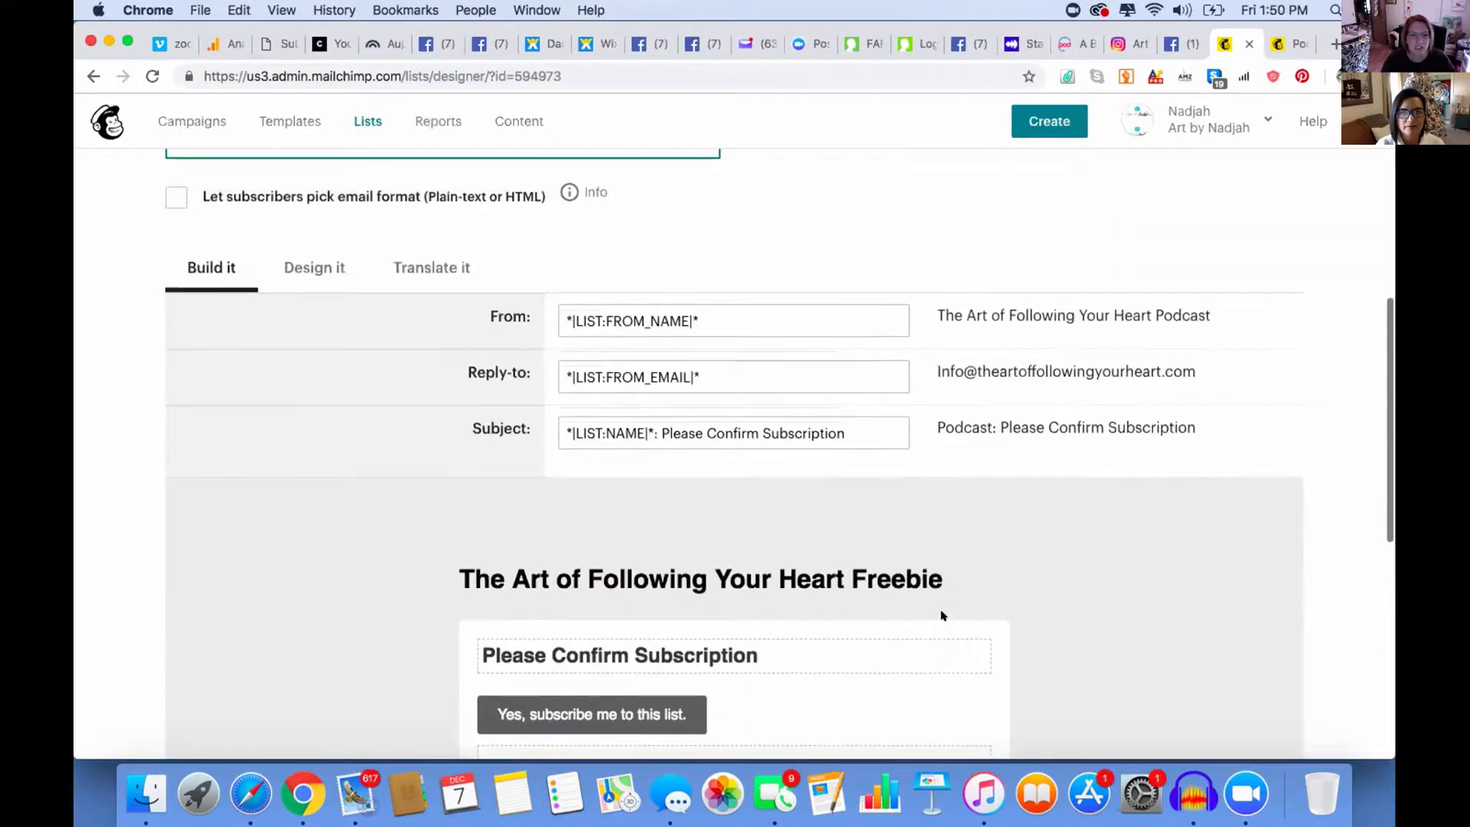
scroll(942, 616, down, 3)
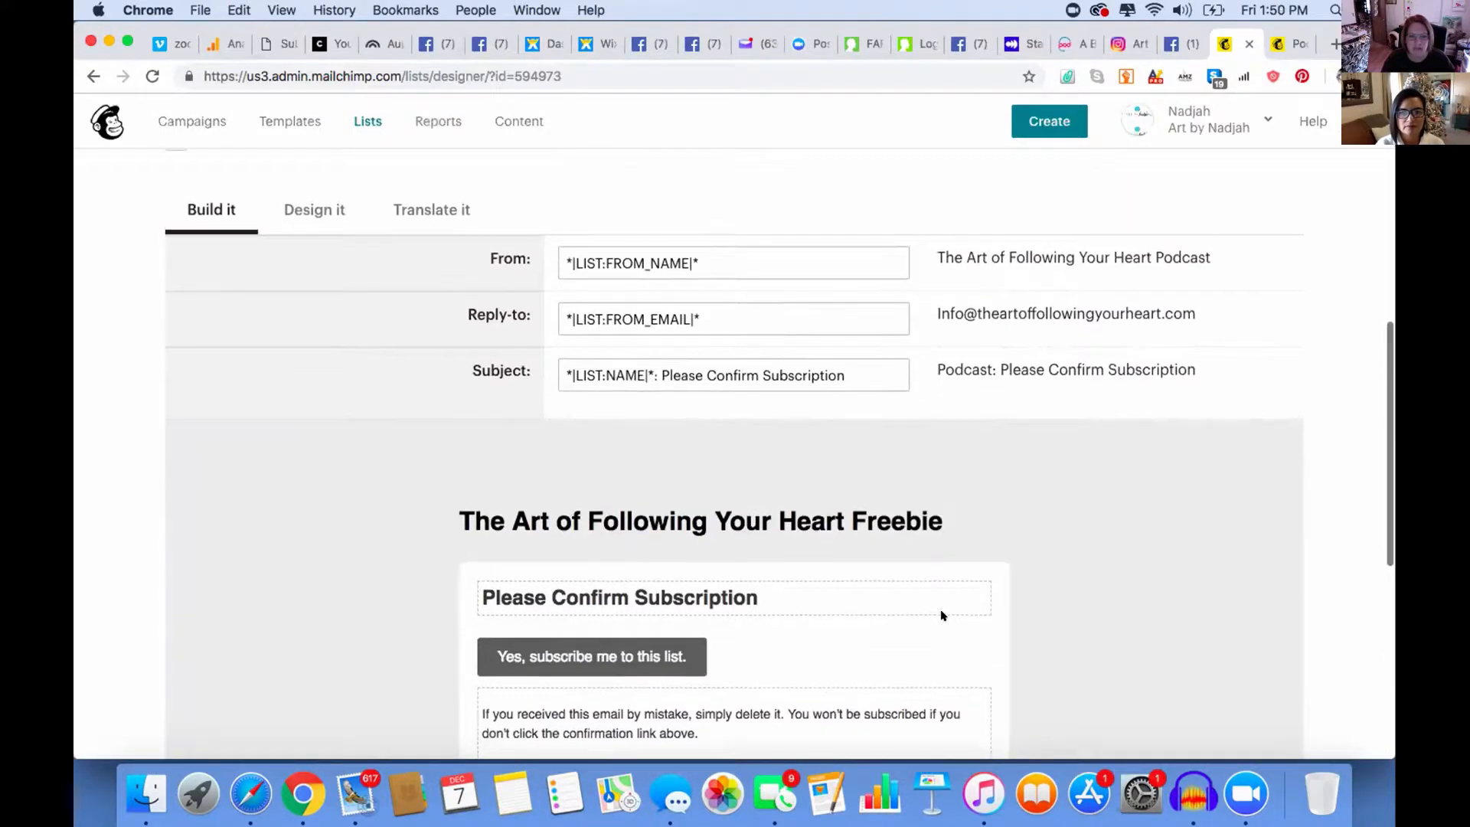
mouse_move(965, 701)
mouse_move(938, 525)
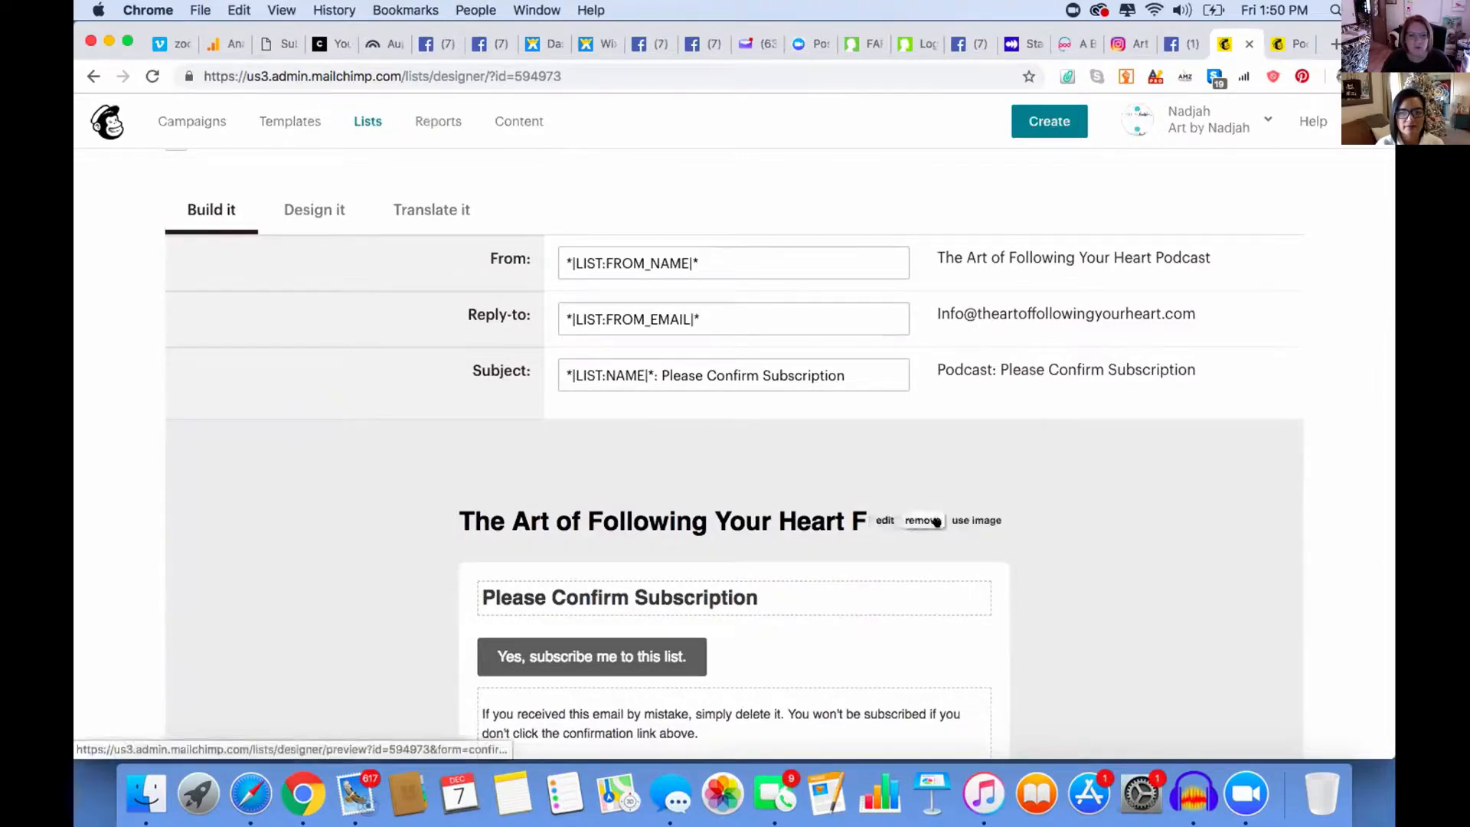
scroll(936, 522, up, 1)
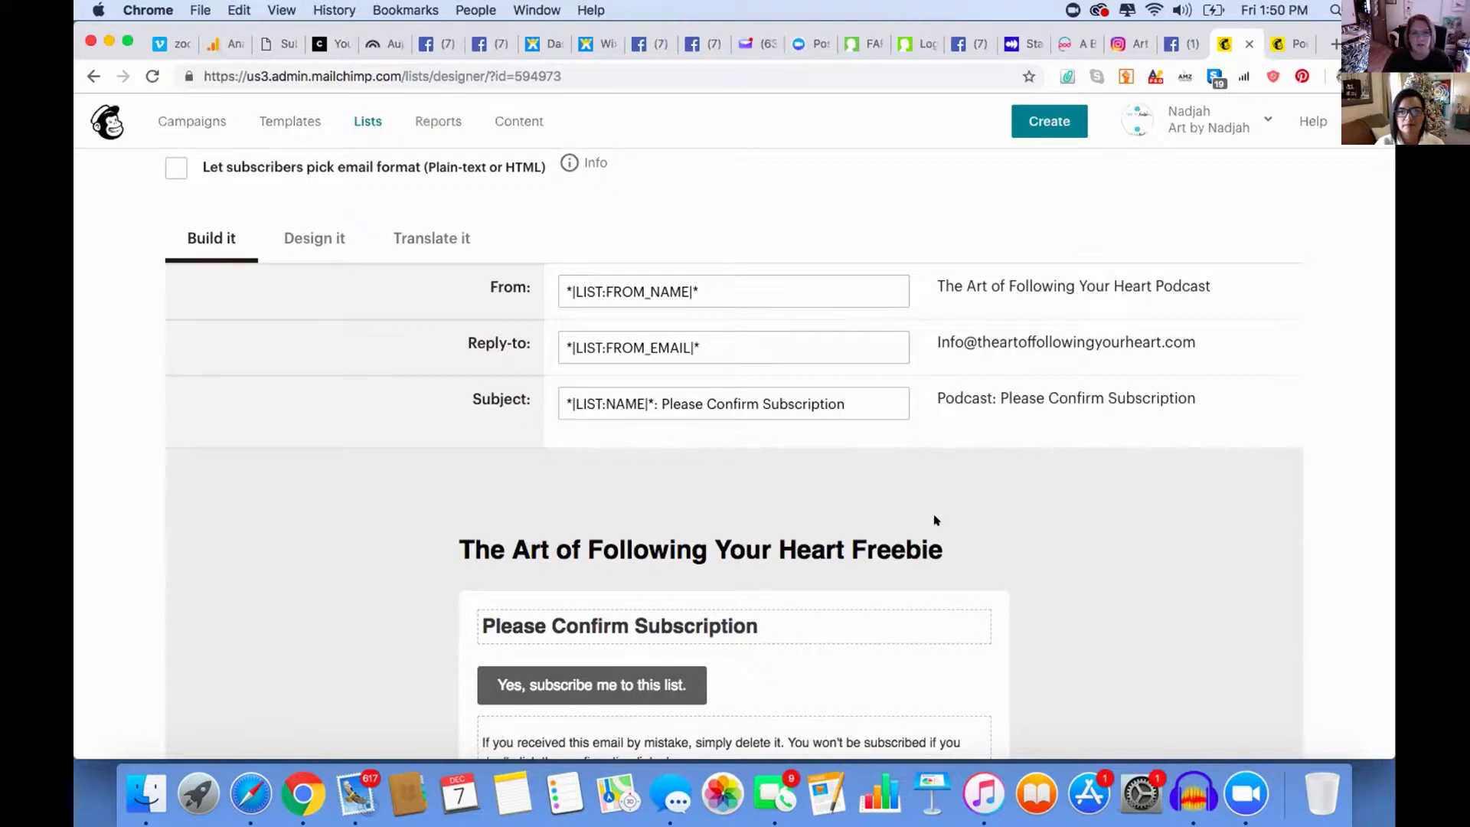
scroll(934, 521, down, 3)
scroll(934, 521, down, 5)
scroll(934, 521, up, 5)
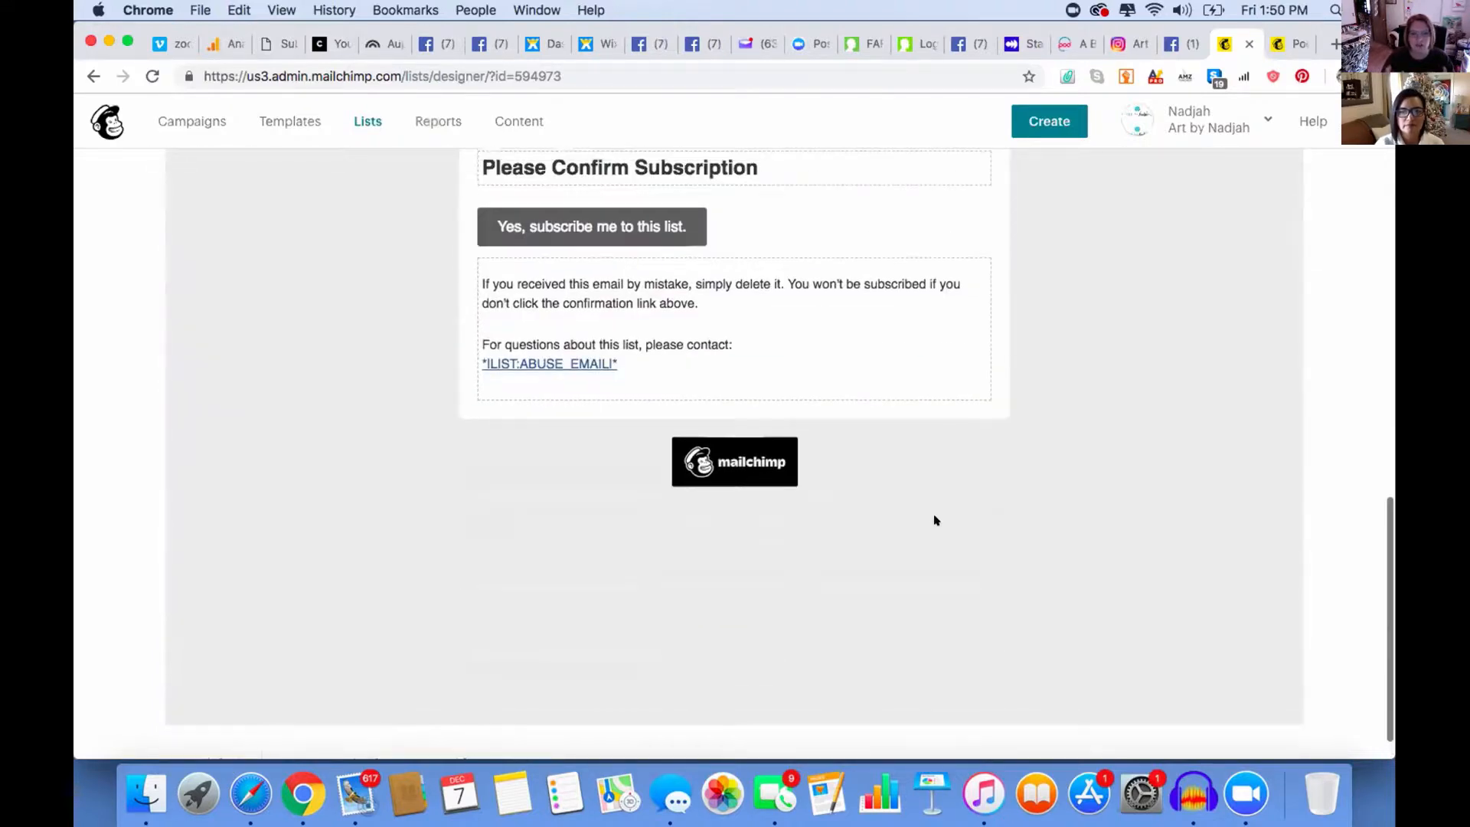
scroll(934, 521, up, 4)
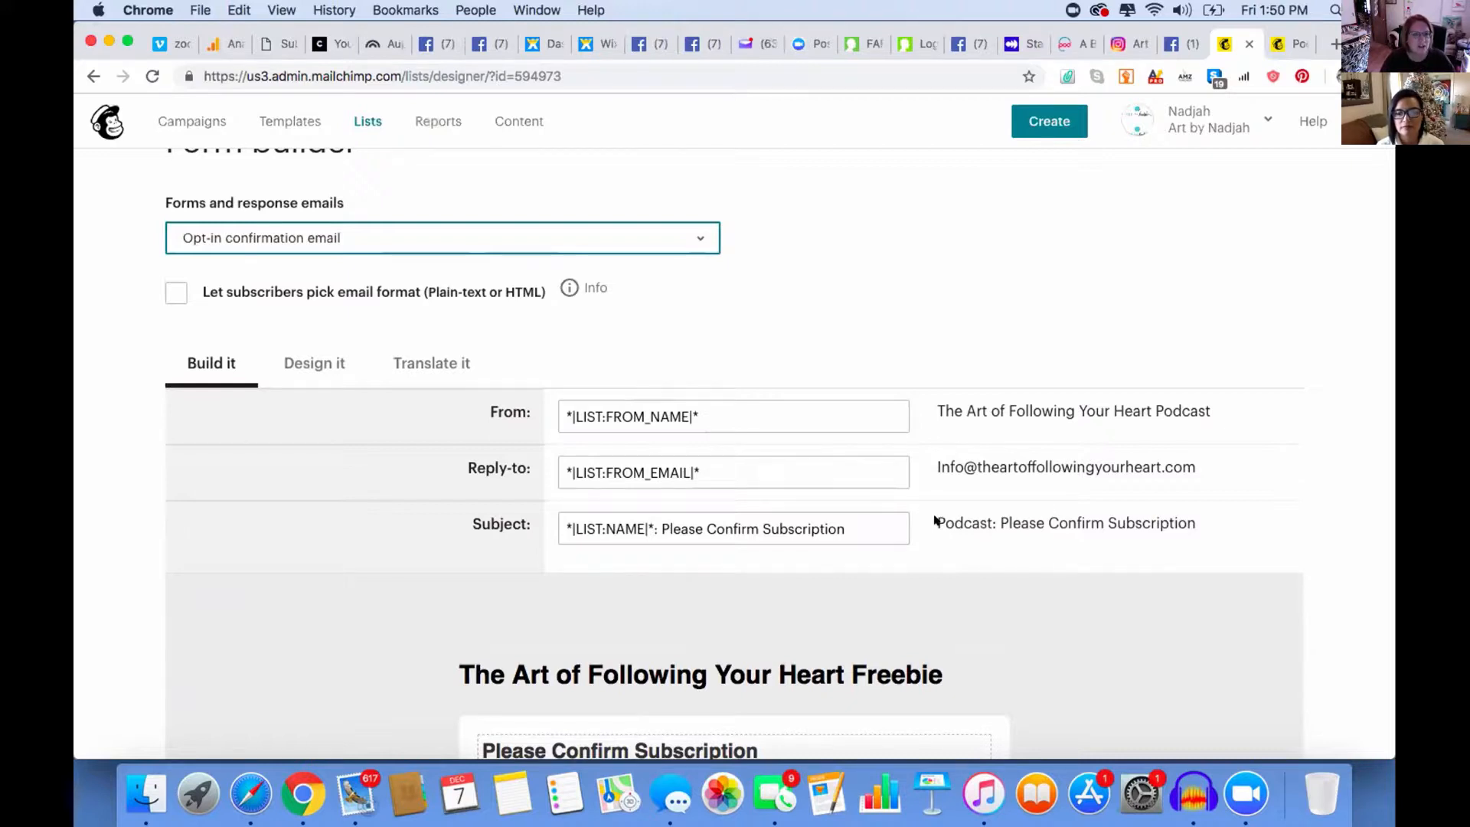
Look at the reCAPTCHA confirmation, and open the Confirmation thank you page to review its message and buttons.
click(696, 232)
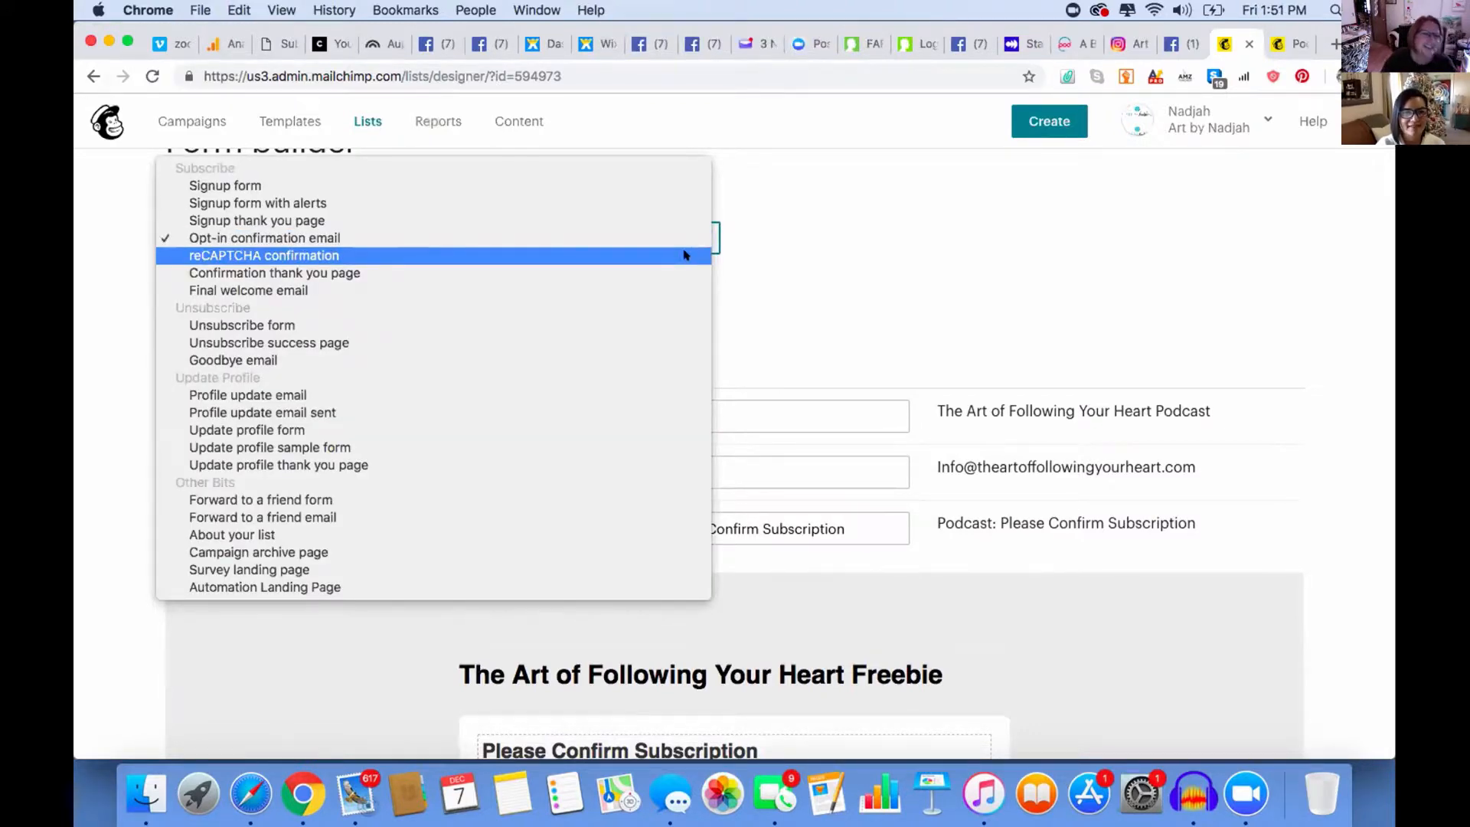
click(685, 255)
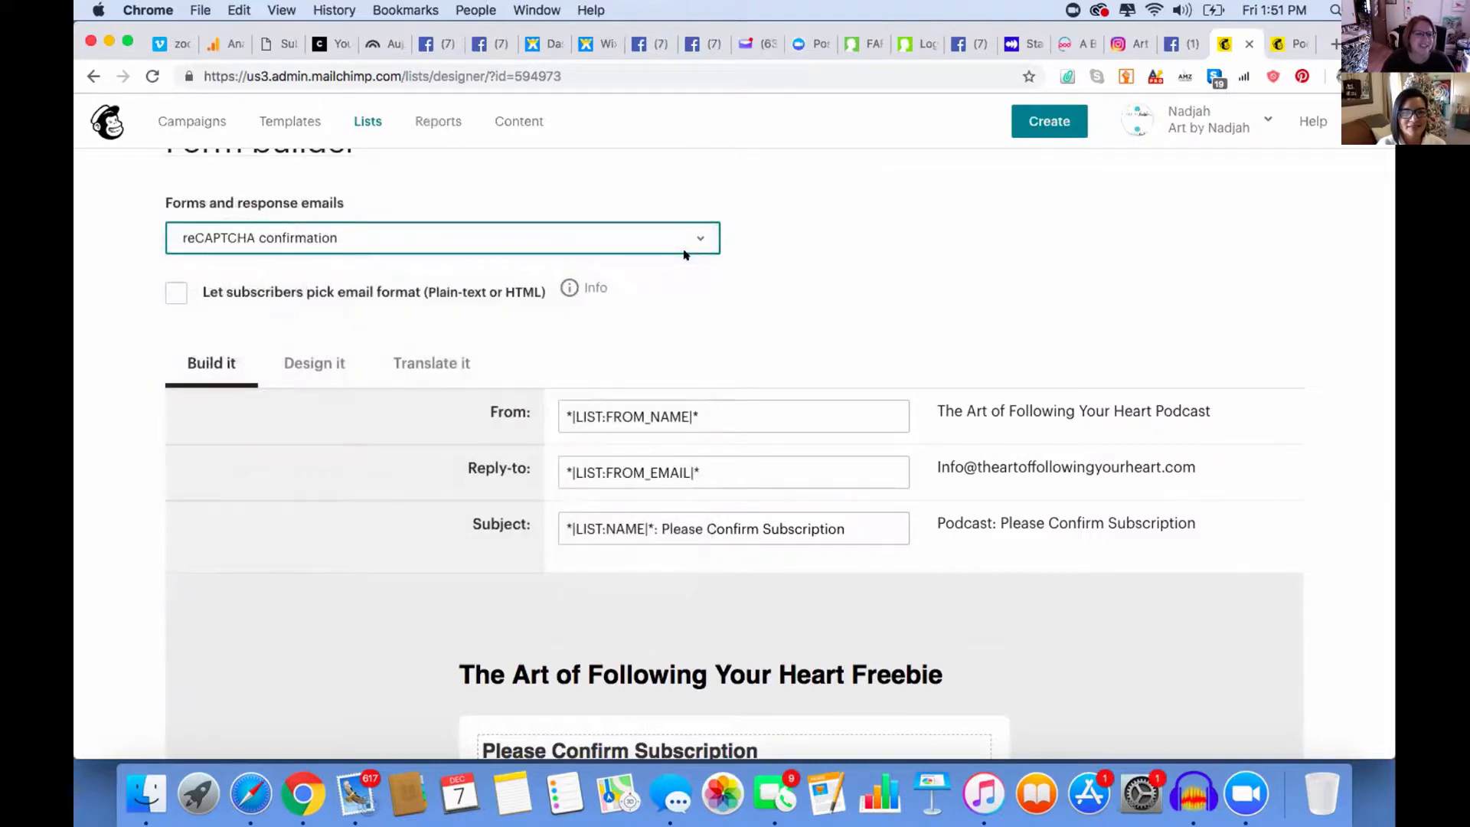
click(693, 240)
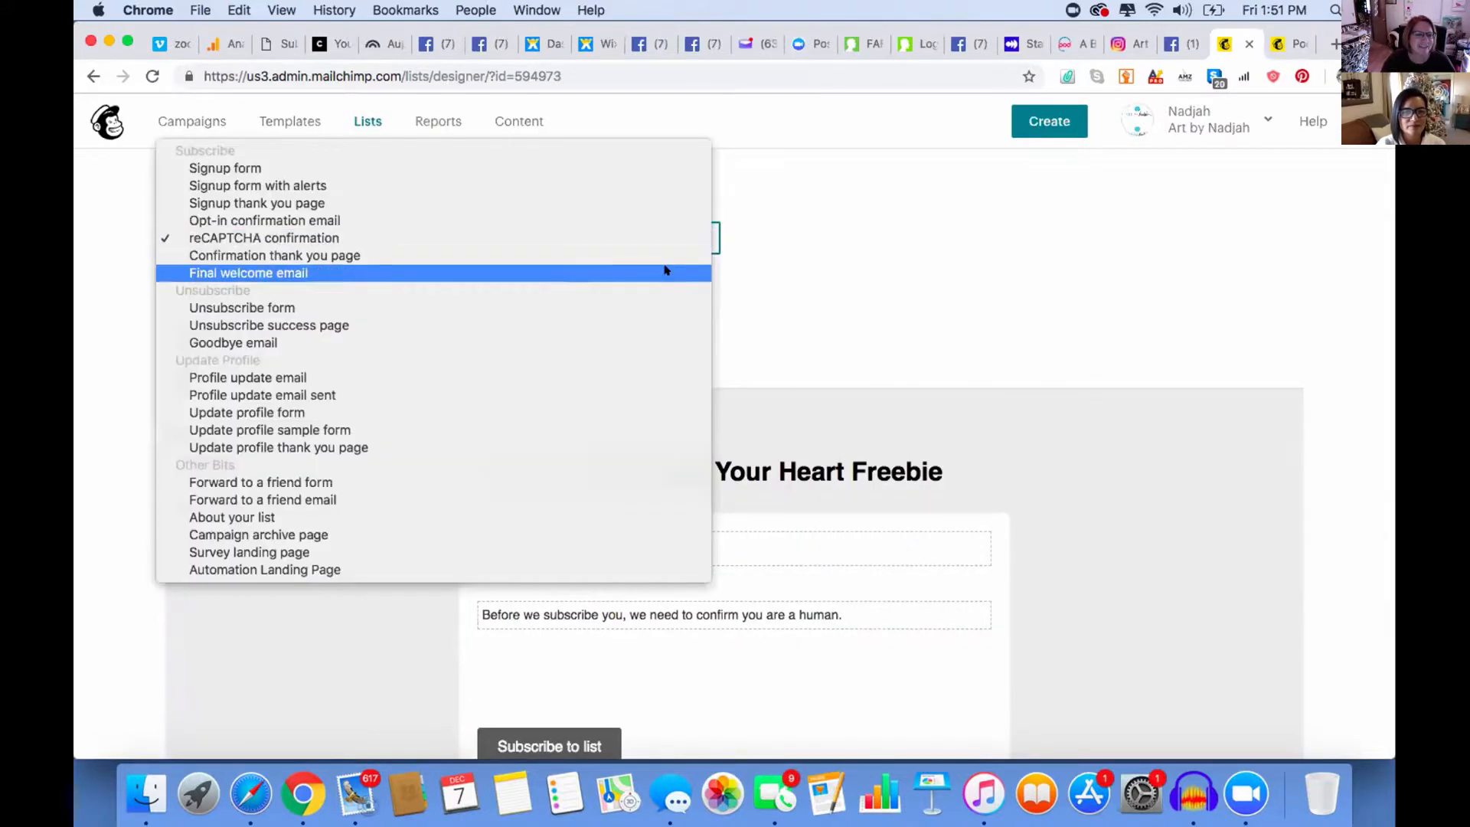
click(665, 258)
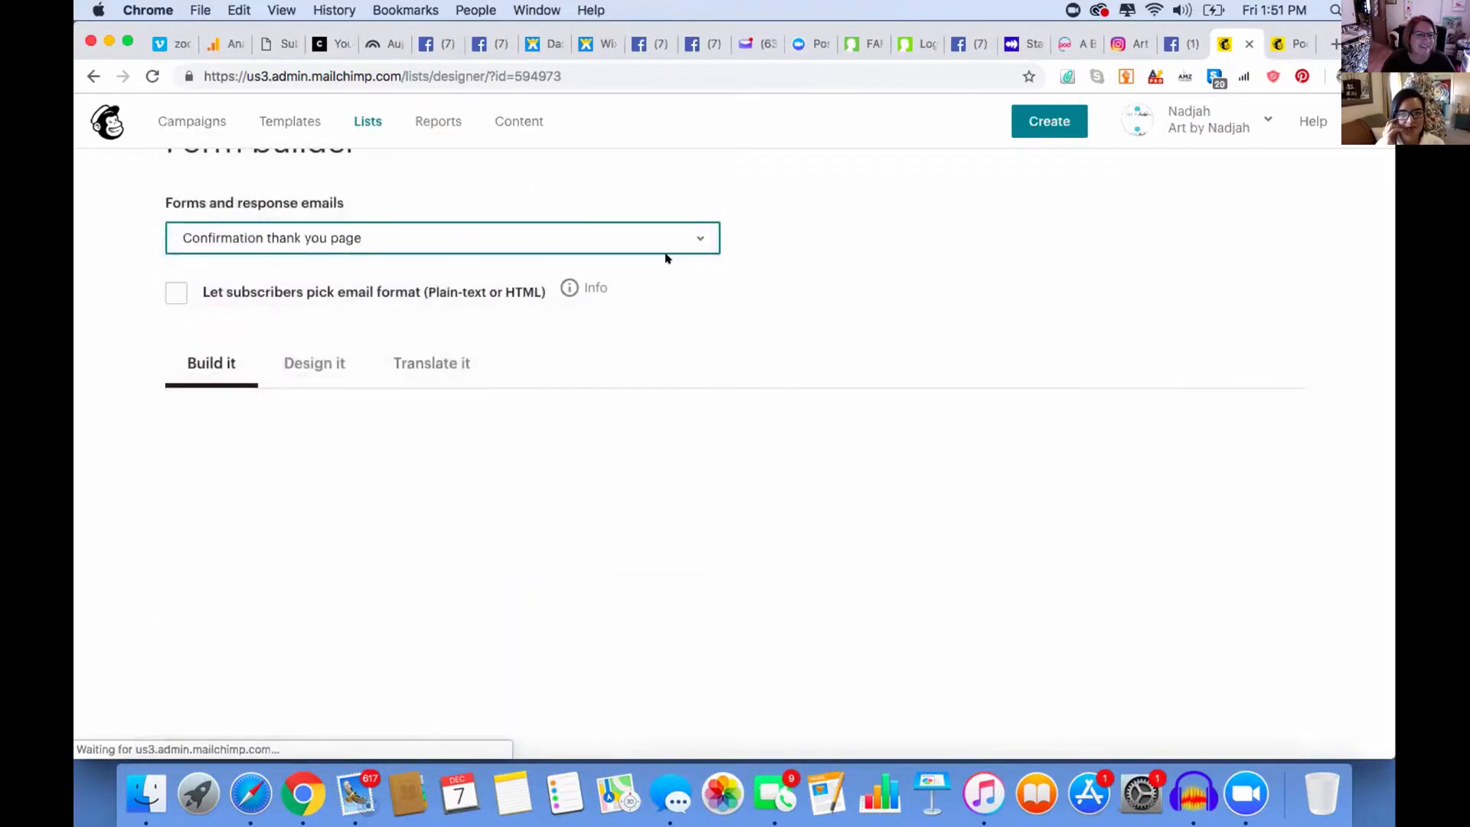
scroll(830, 496, down, 3)
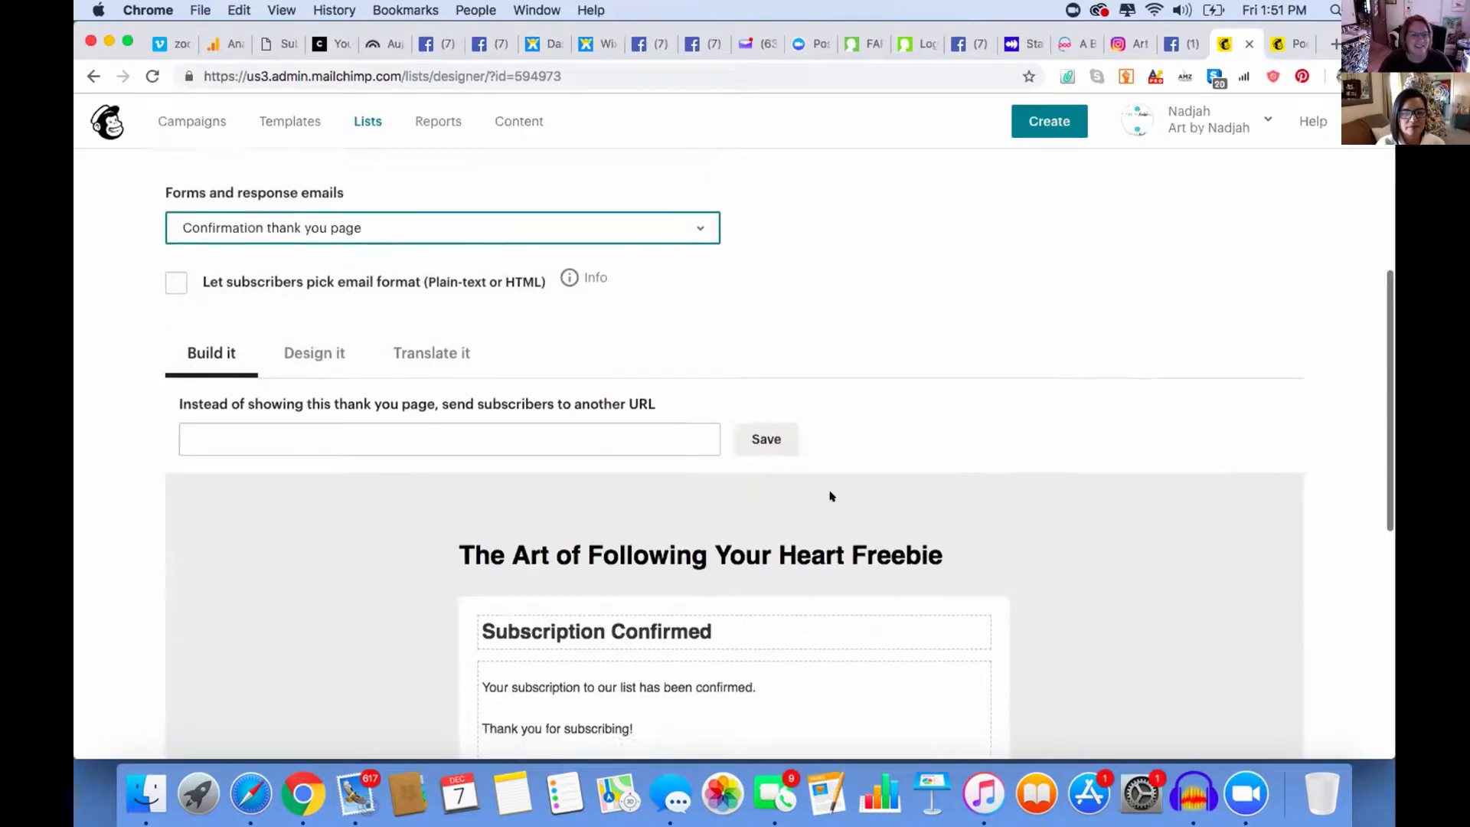
scroll(830, 496, down, 1)
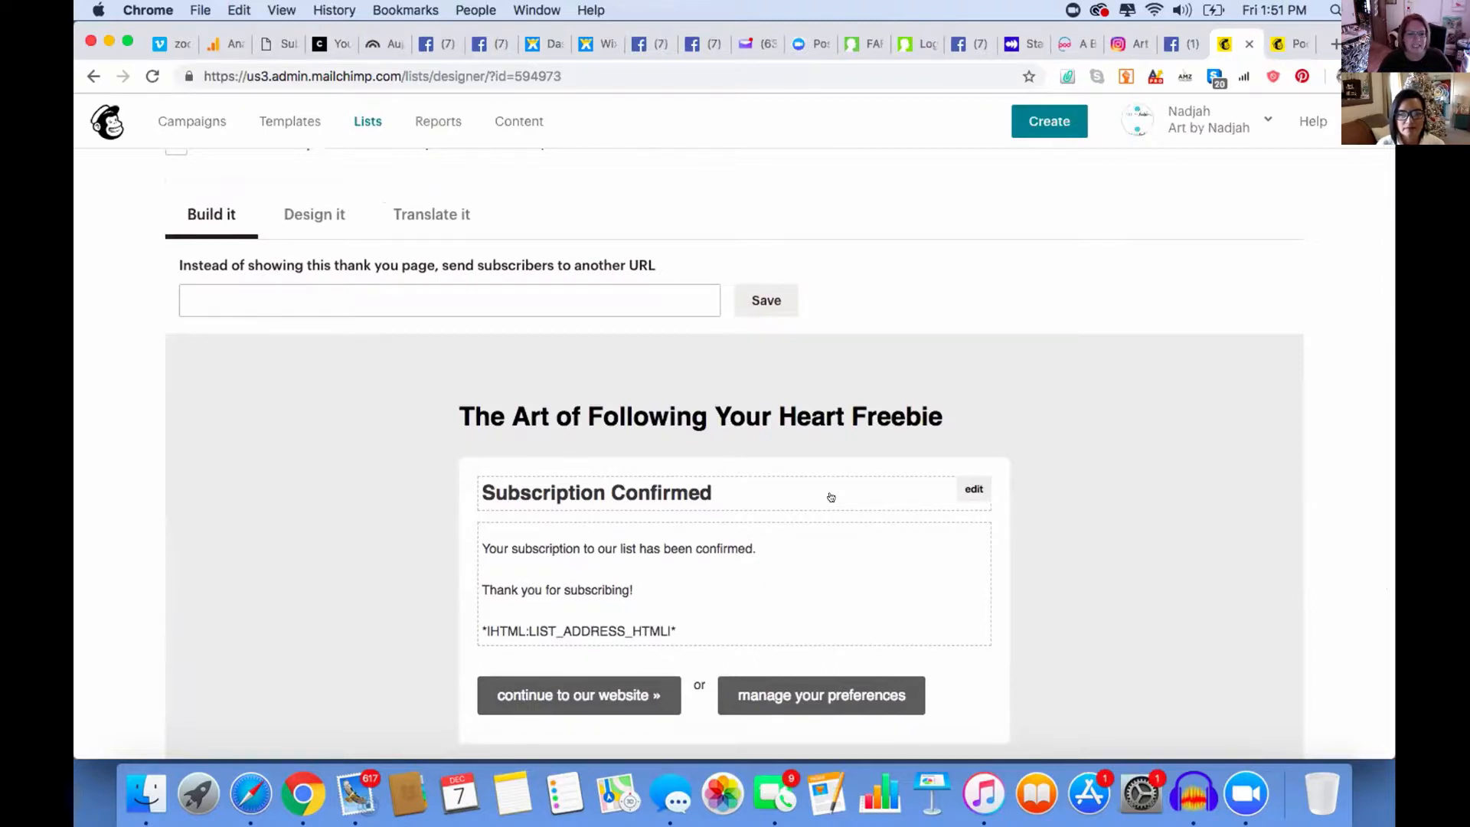
scroll(830, 498, down, 2)
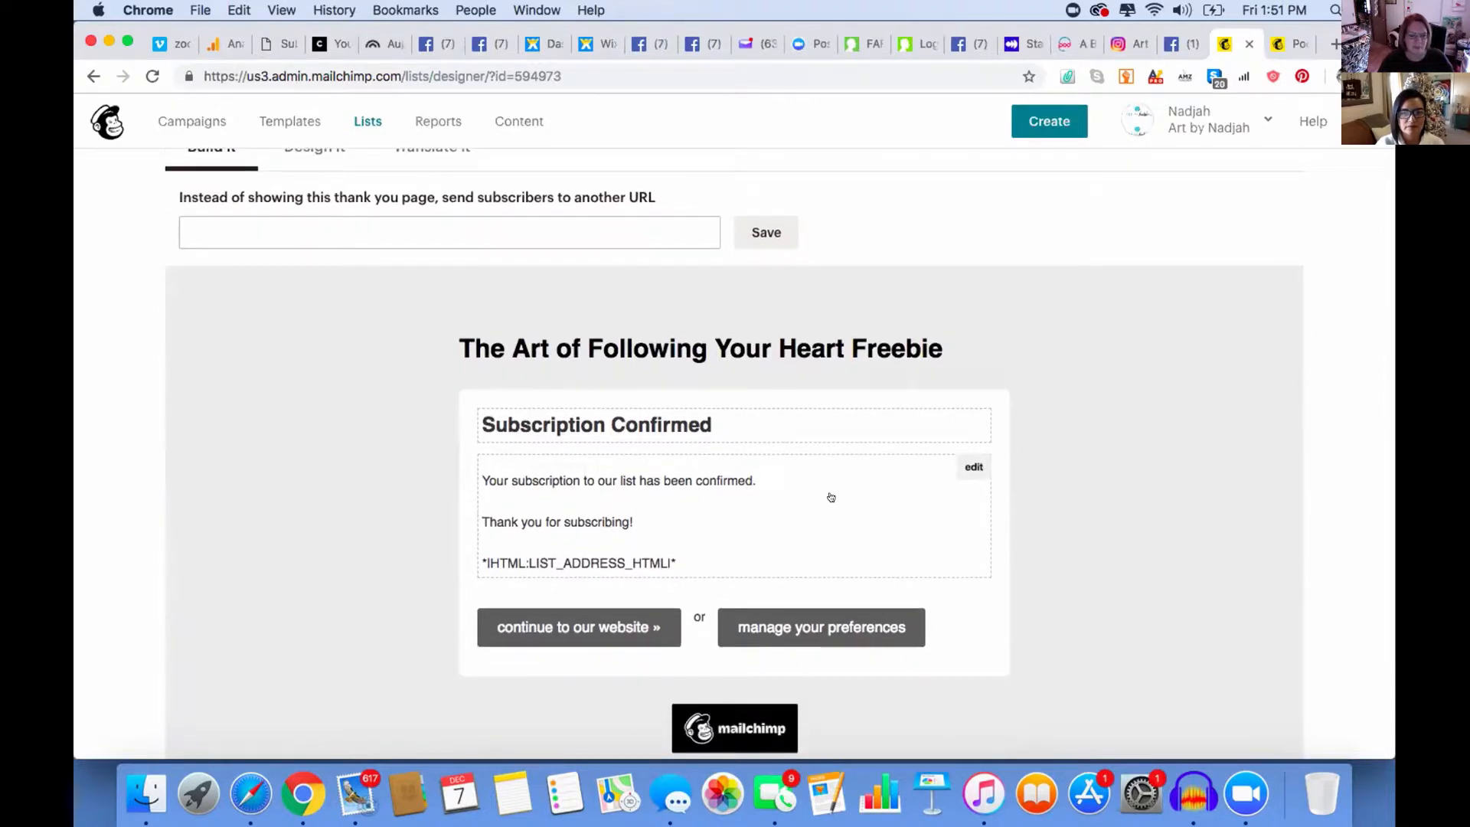
Replace the first line of the confirmation message with "Yay! I'm so glad you are here! Here is your download...." and save it.
click(831, 498)
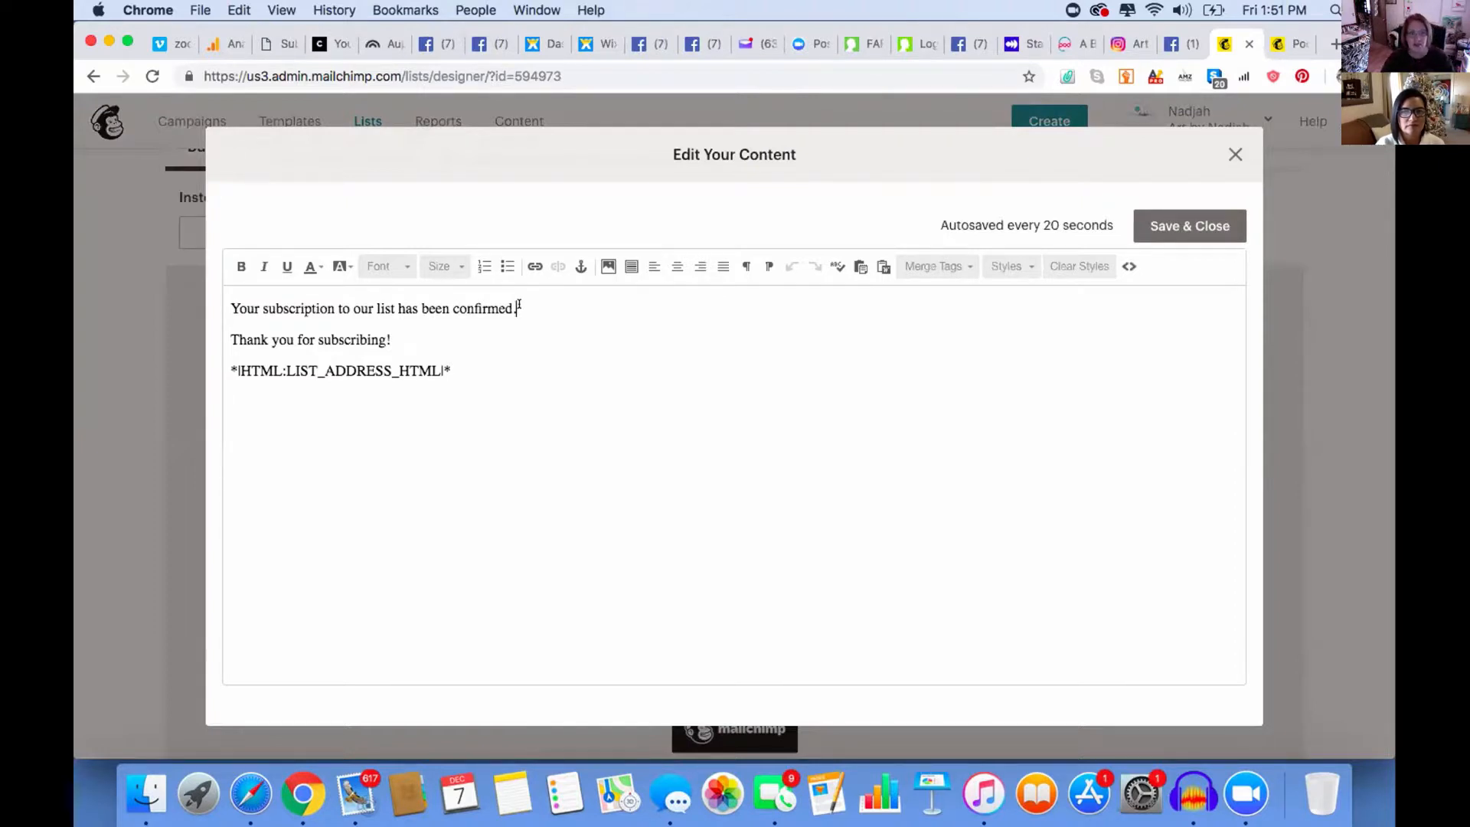
drag(519, 307, 230, 308)
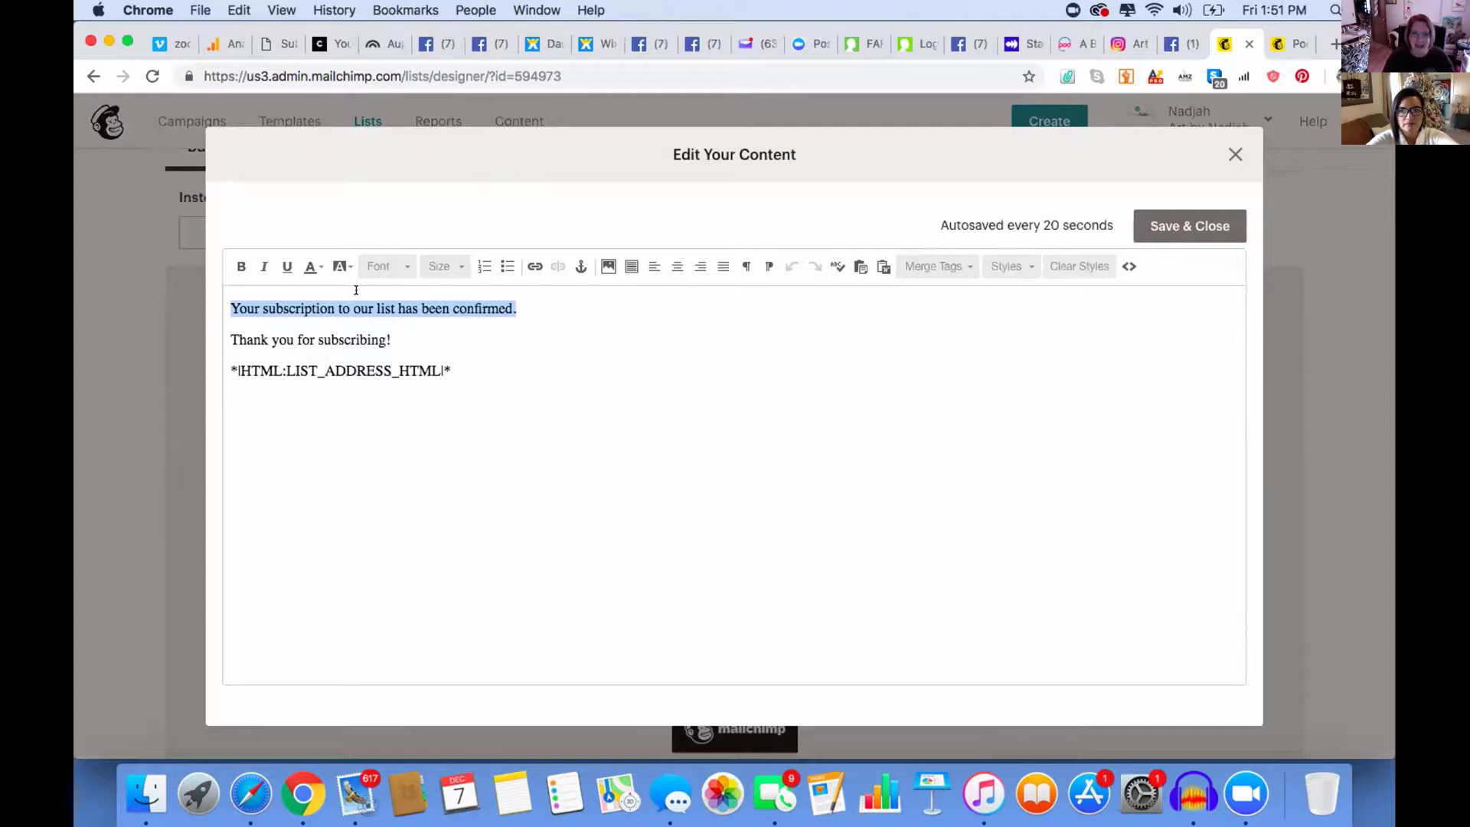
text(Yay! I)
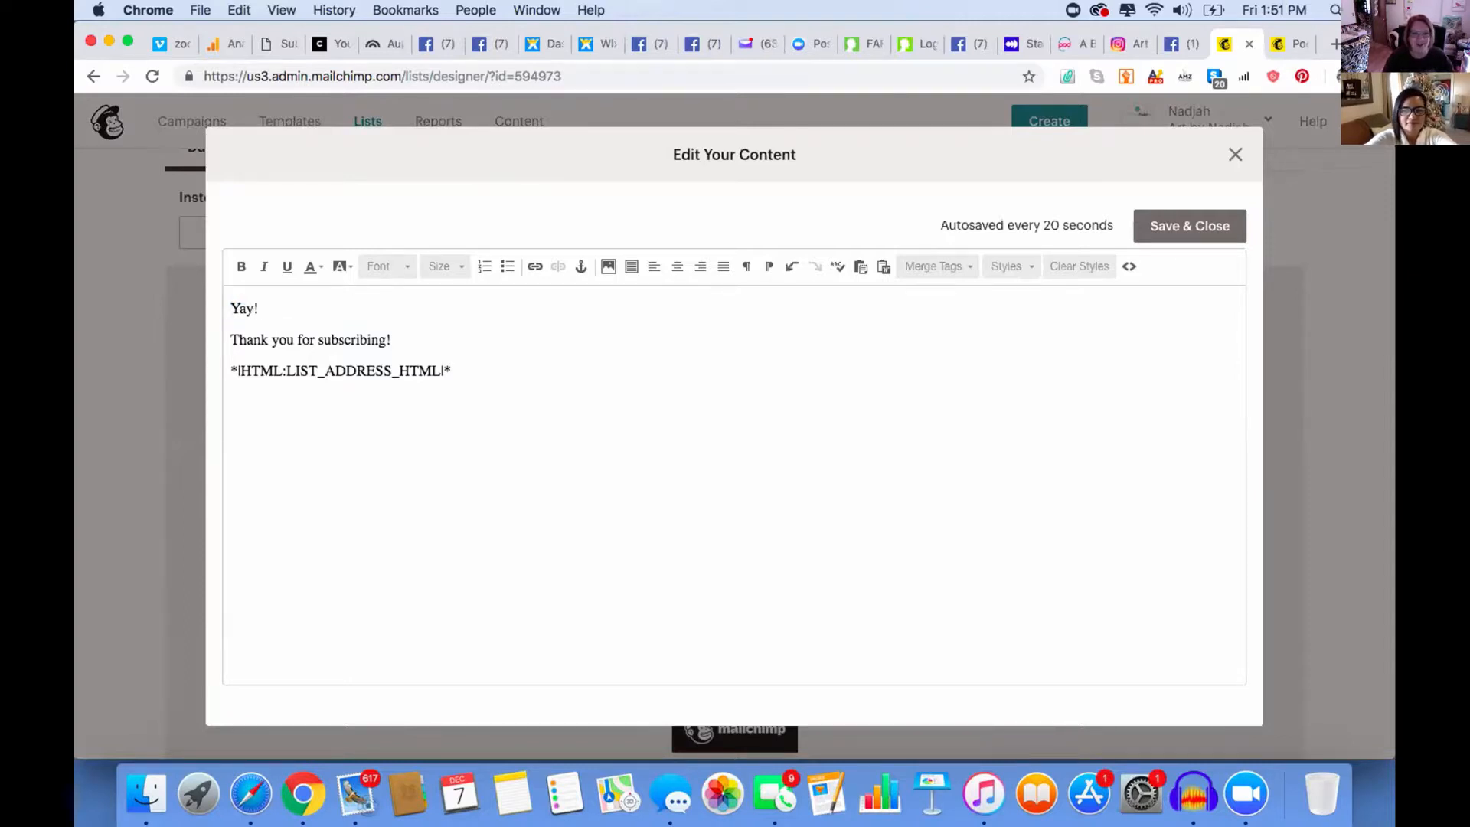
text('m so gl)
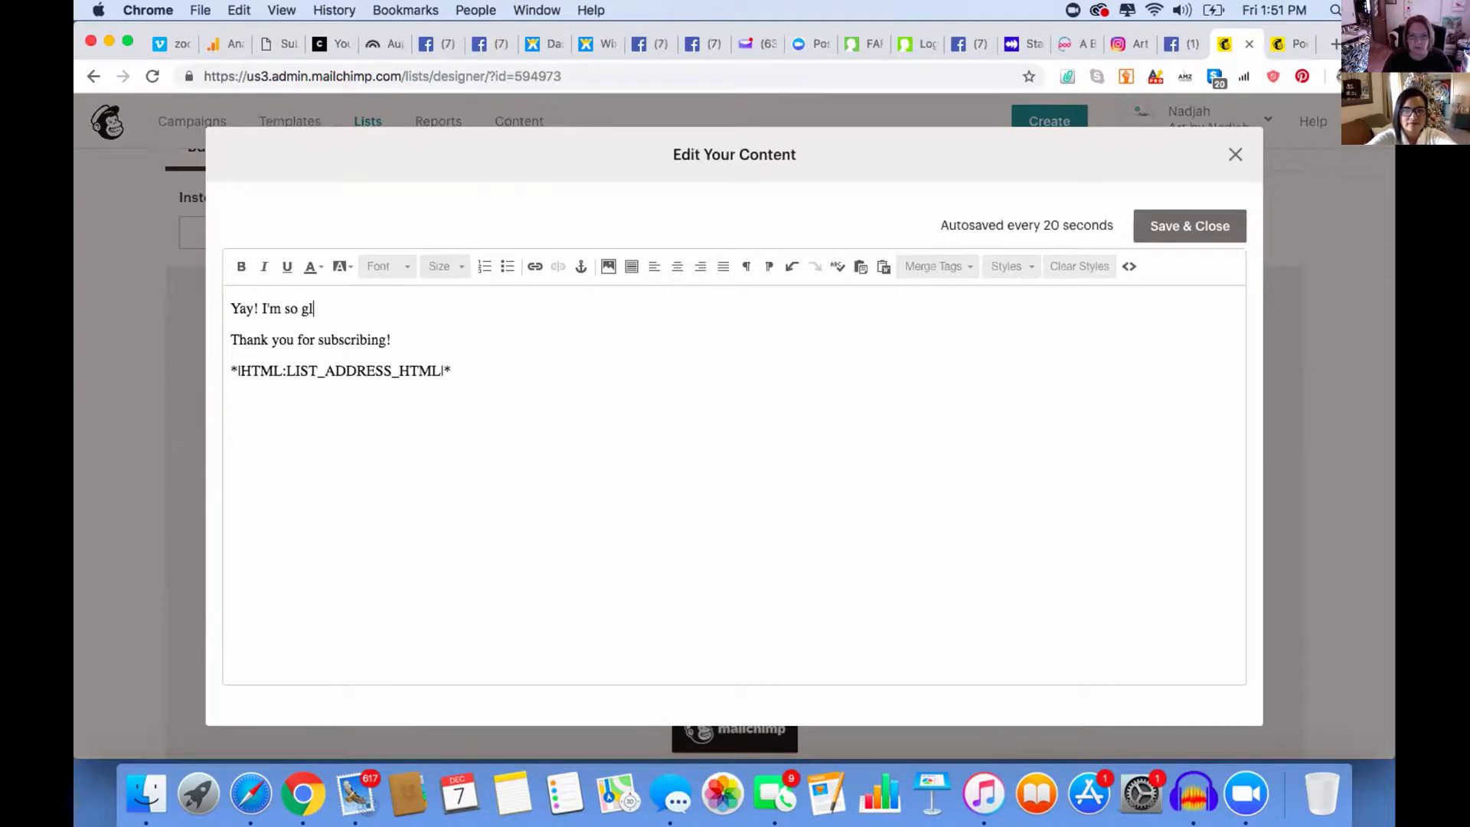
text(ad you are here)
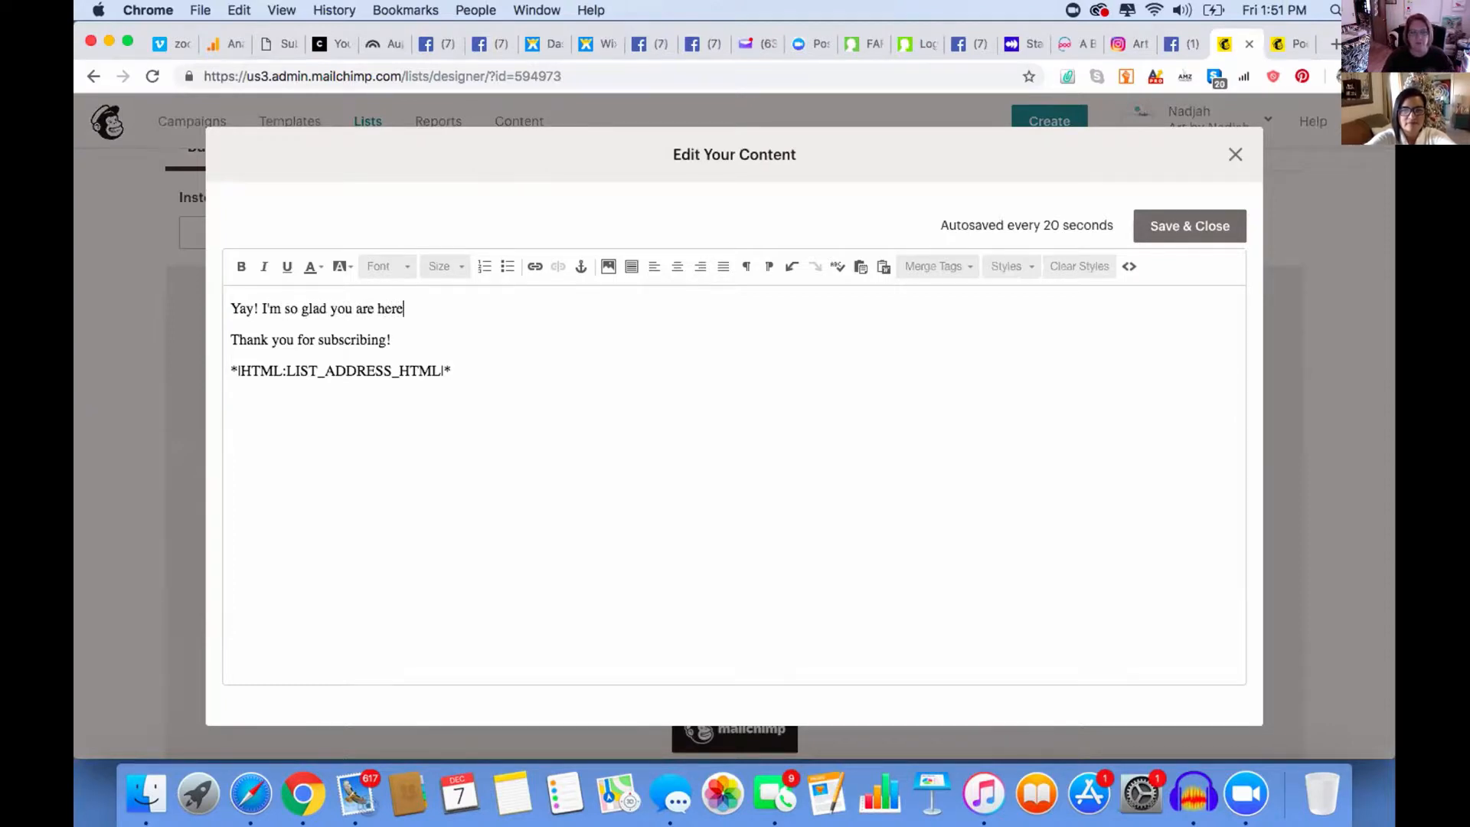
text(! )
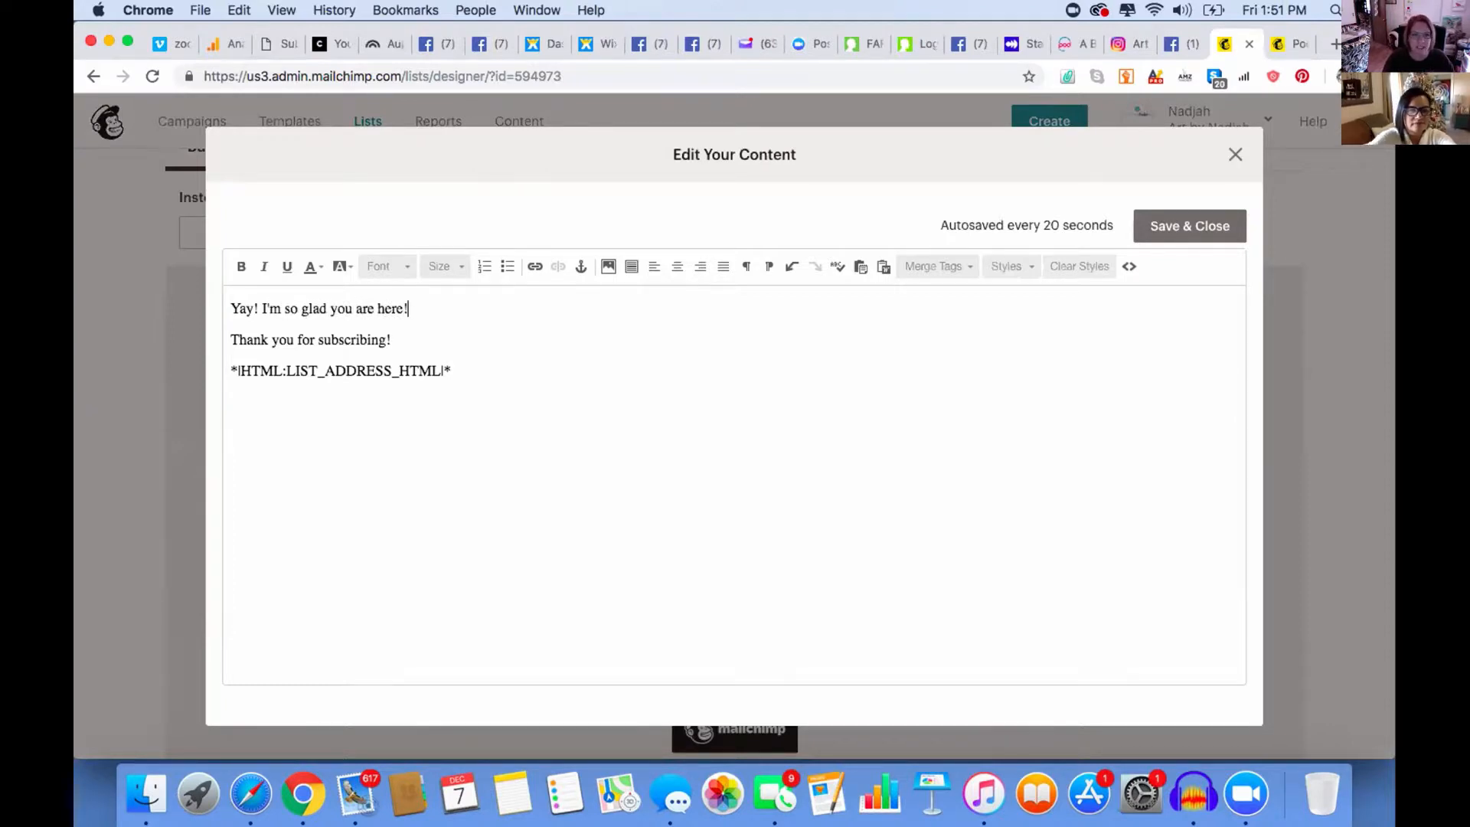
text(Her)
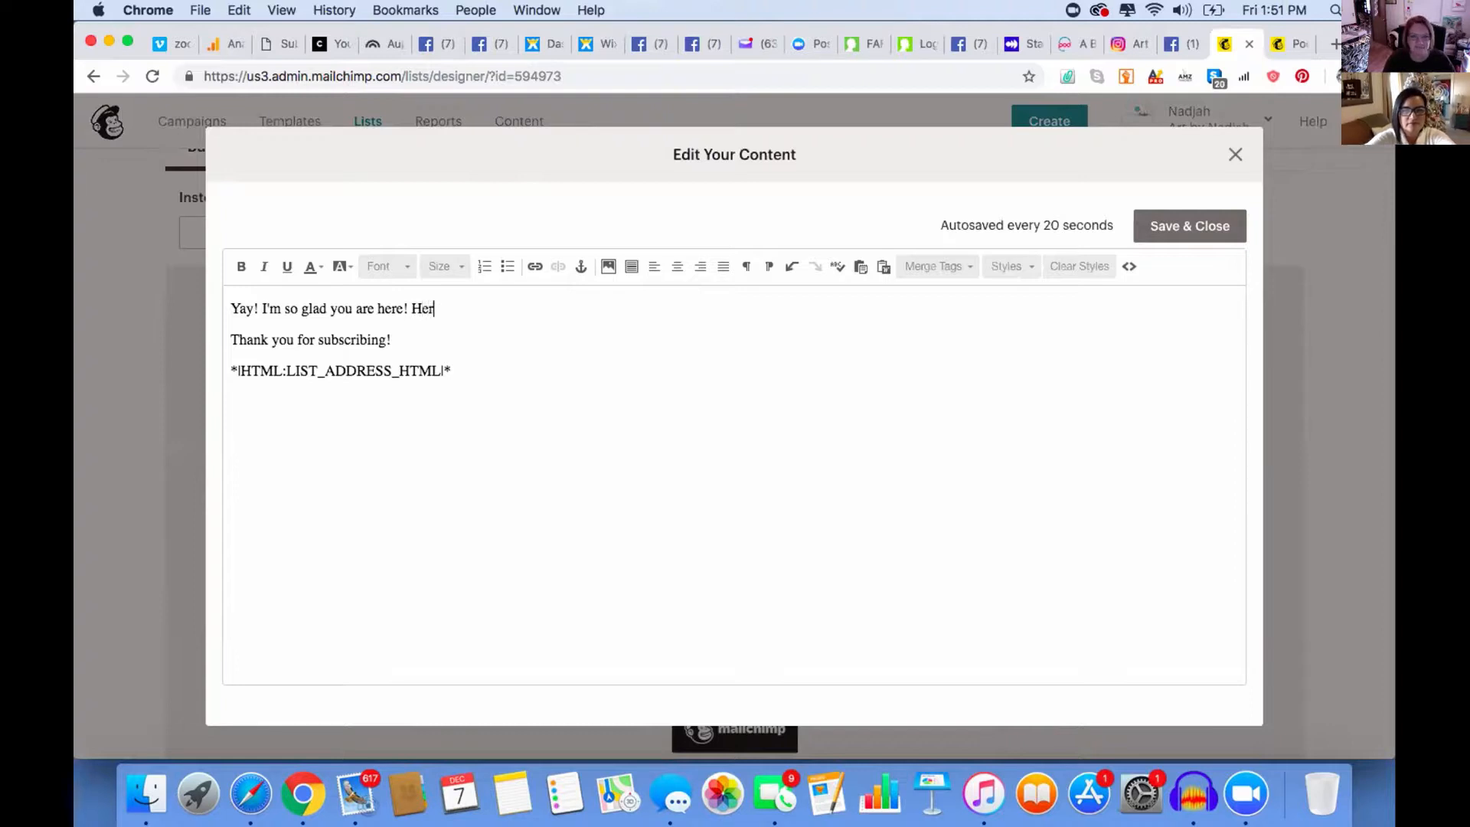
text(e is your dow)
key(BackSpace)
text(downloadd)
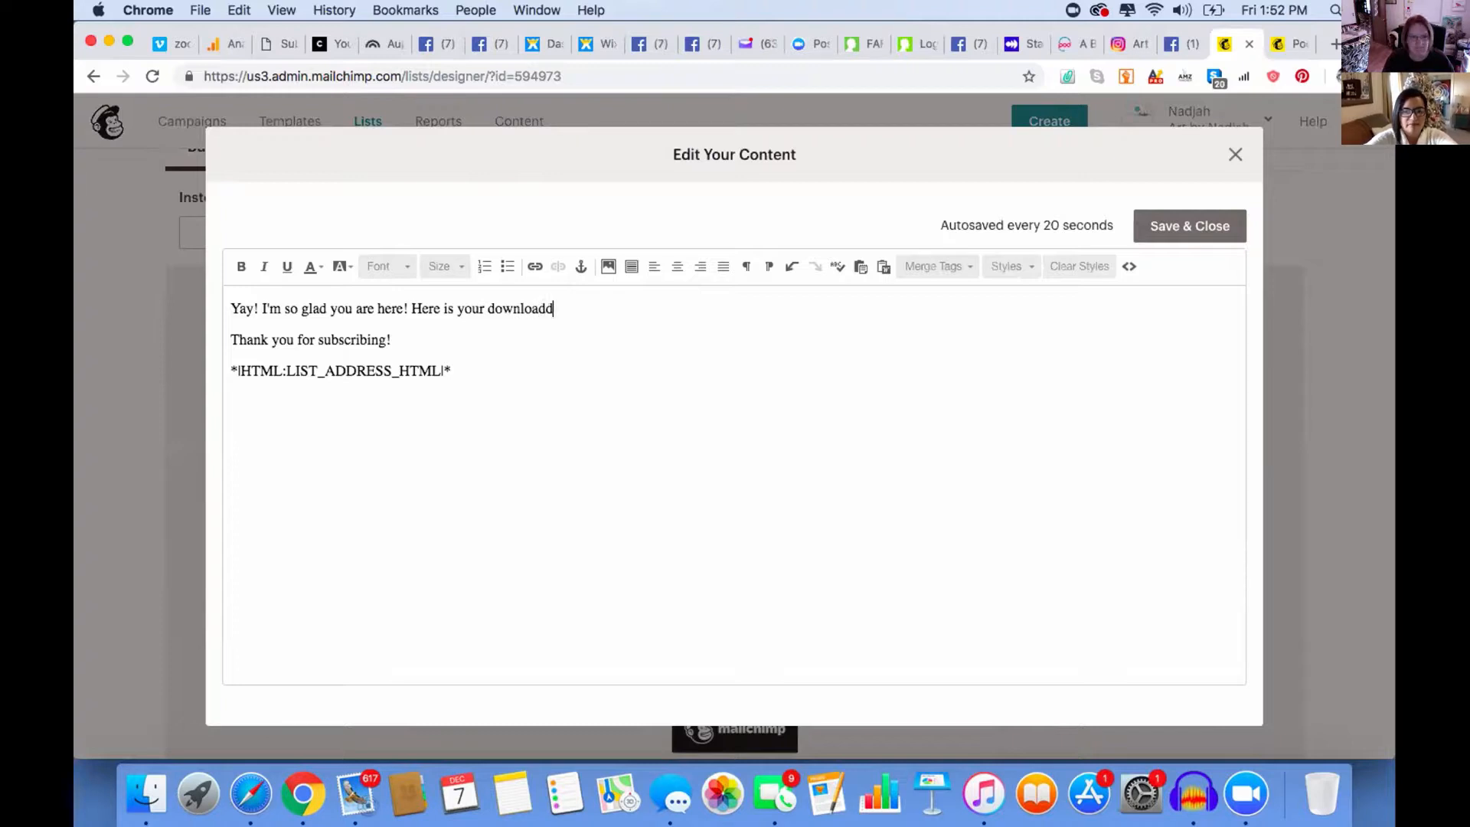
key(BackSpace)
text(...)
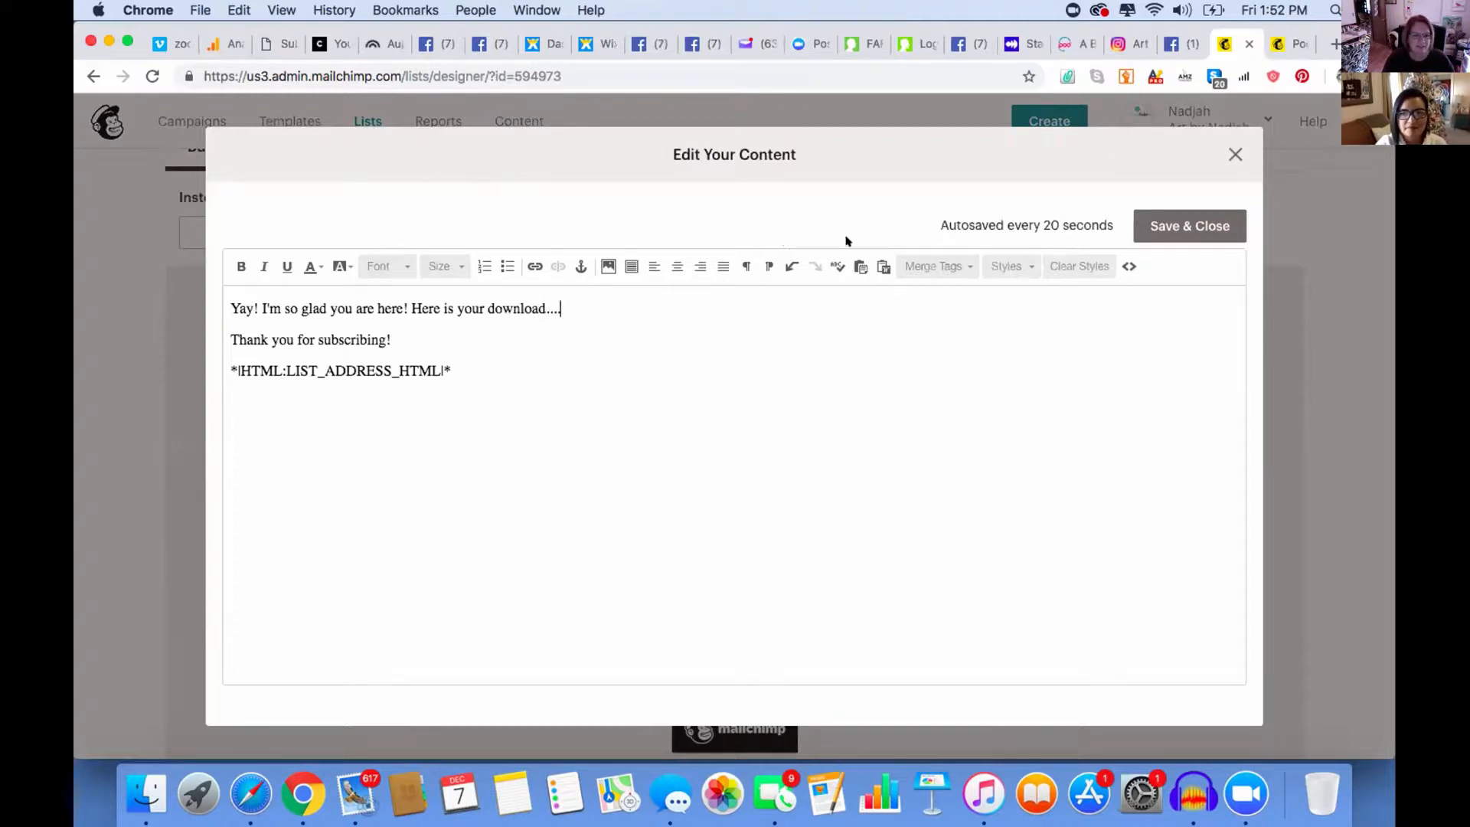
click(1168, 228)
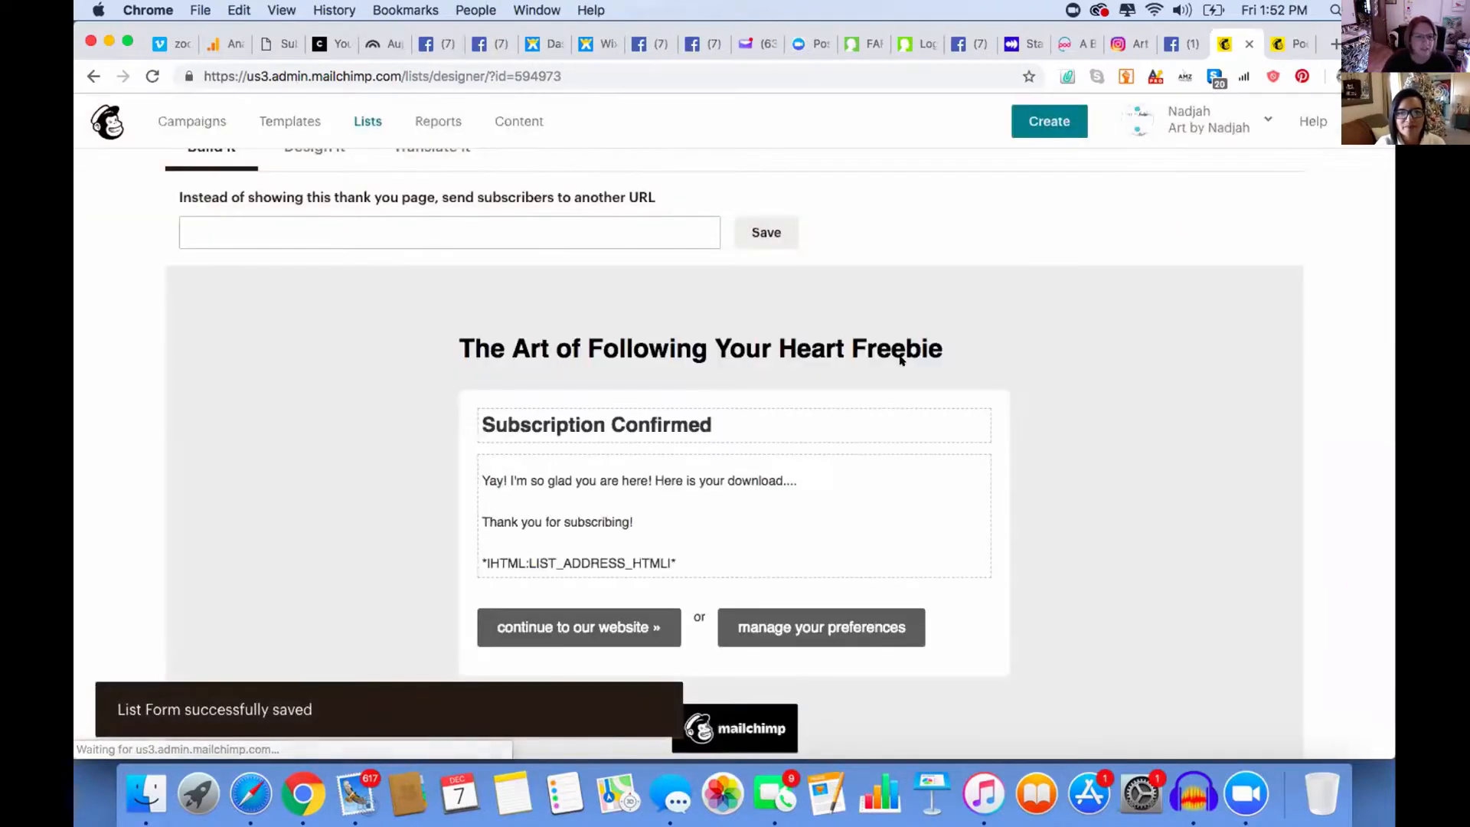
Link the words "Here is your download" in the confirmation message to the purple and red flower image file with the teal background.
click(823, 520)
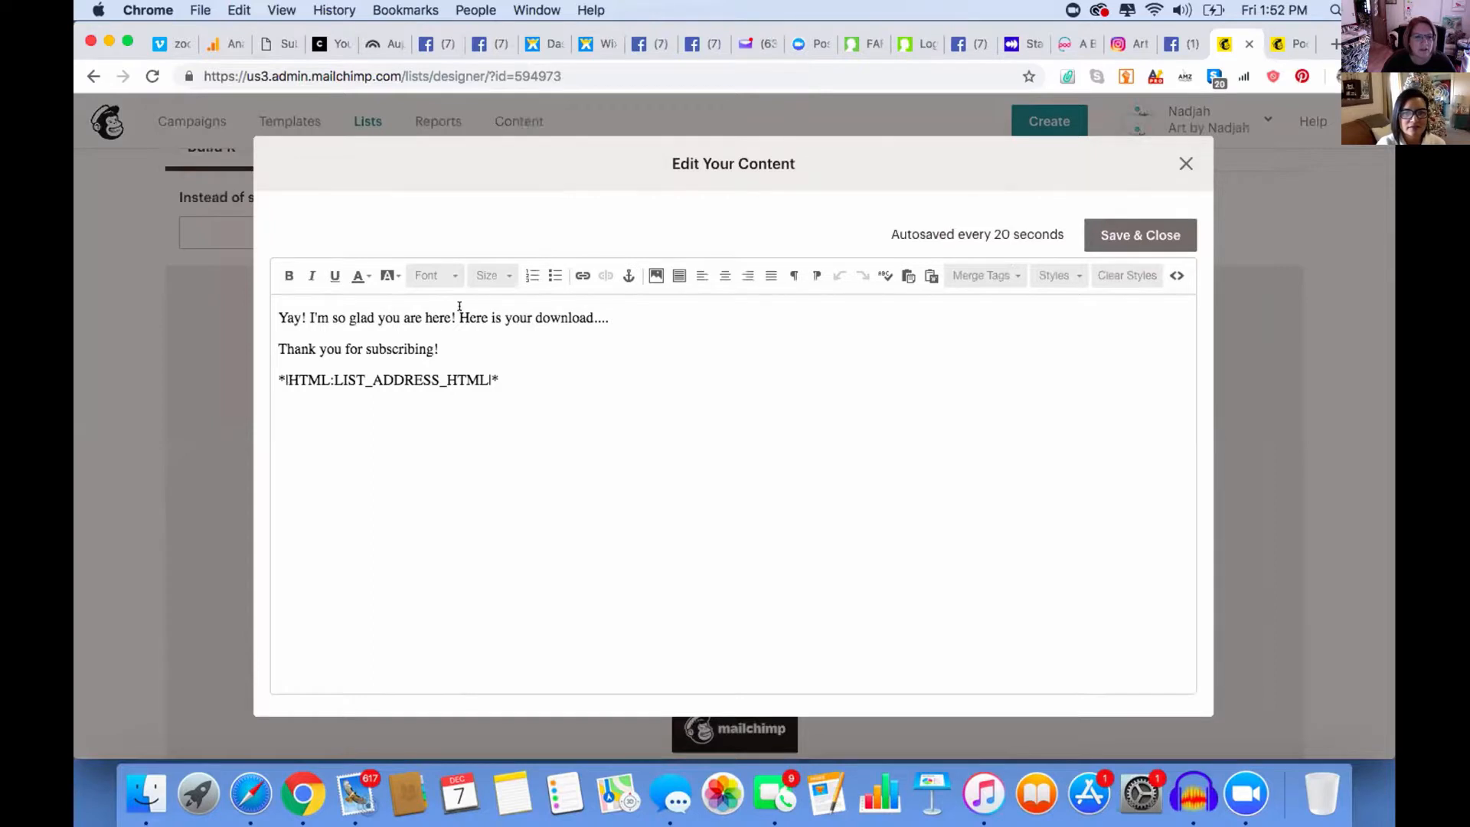
drag(460, 317, 589, 317)
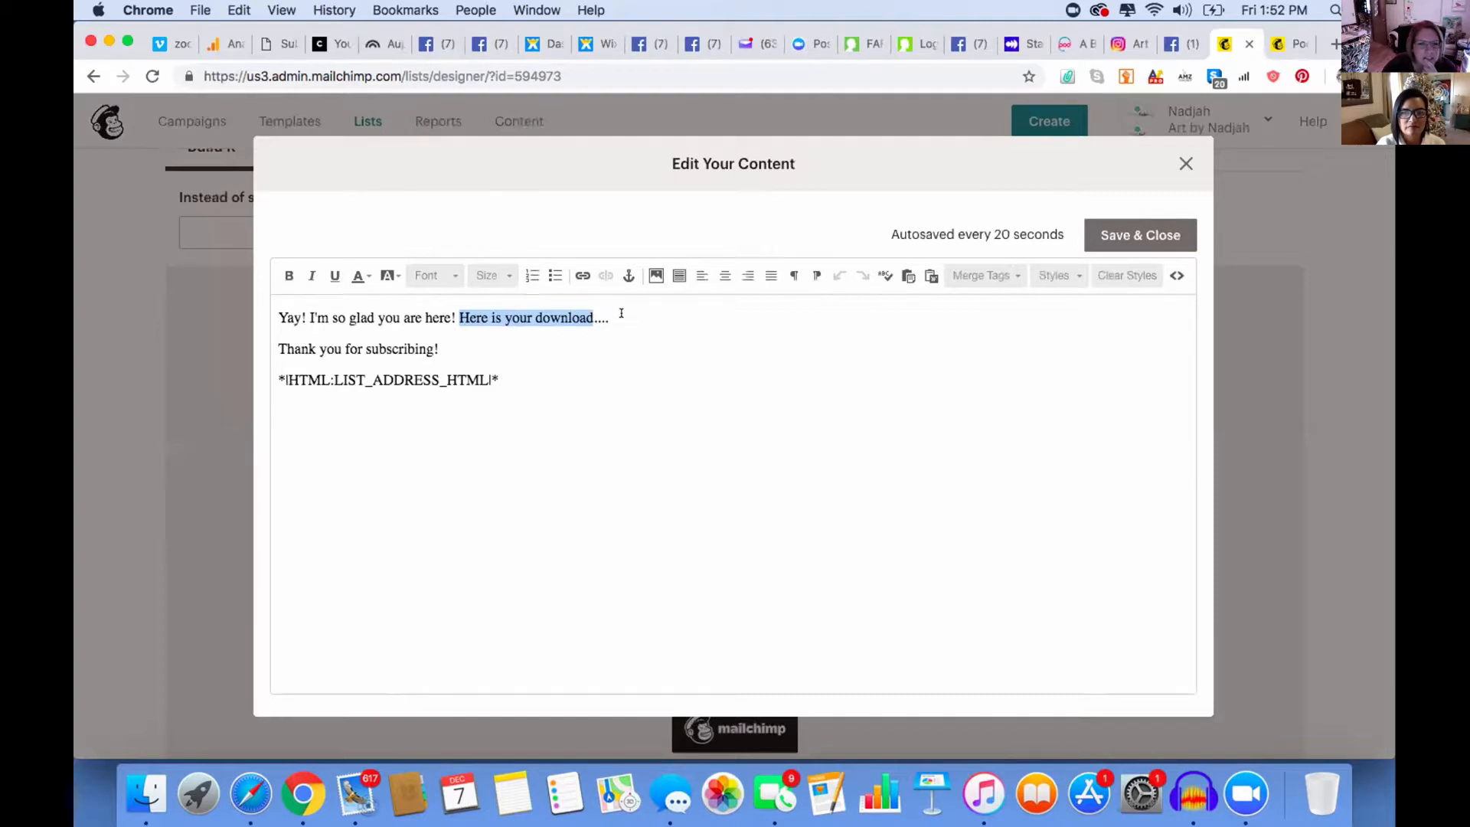
click(579, 276)
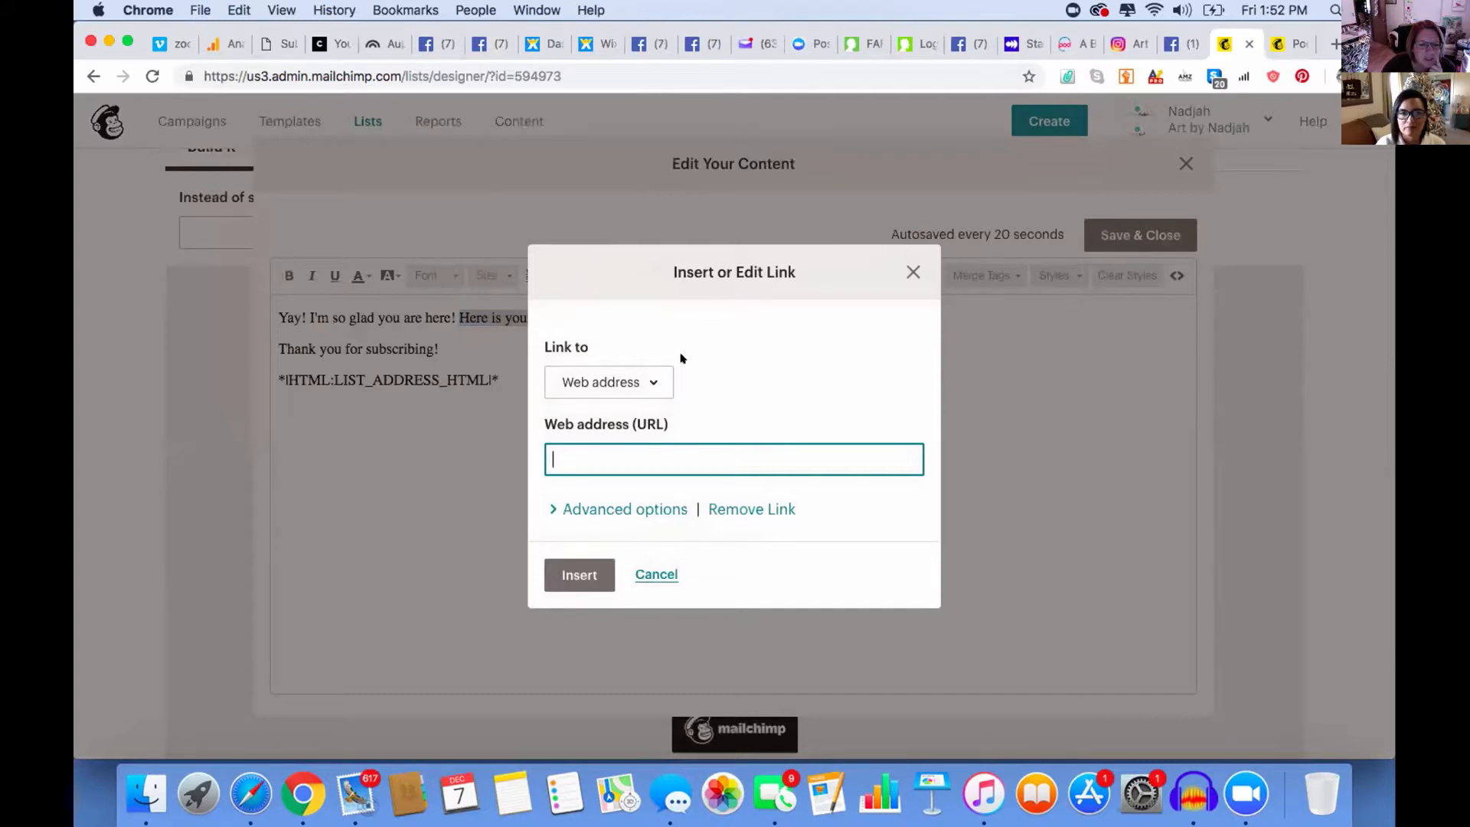
click(643, 382)
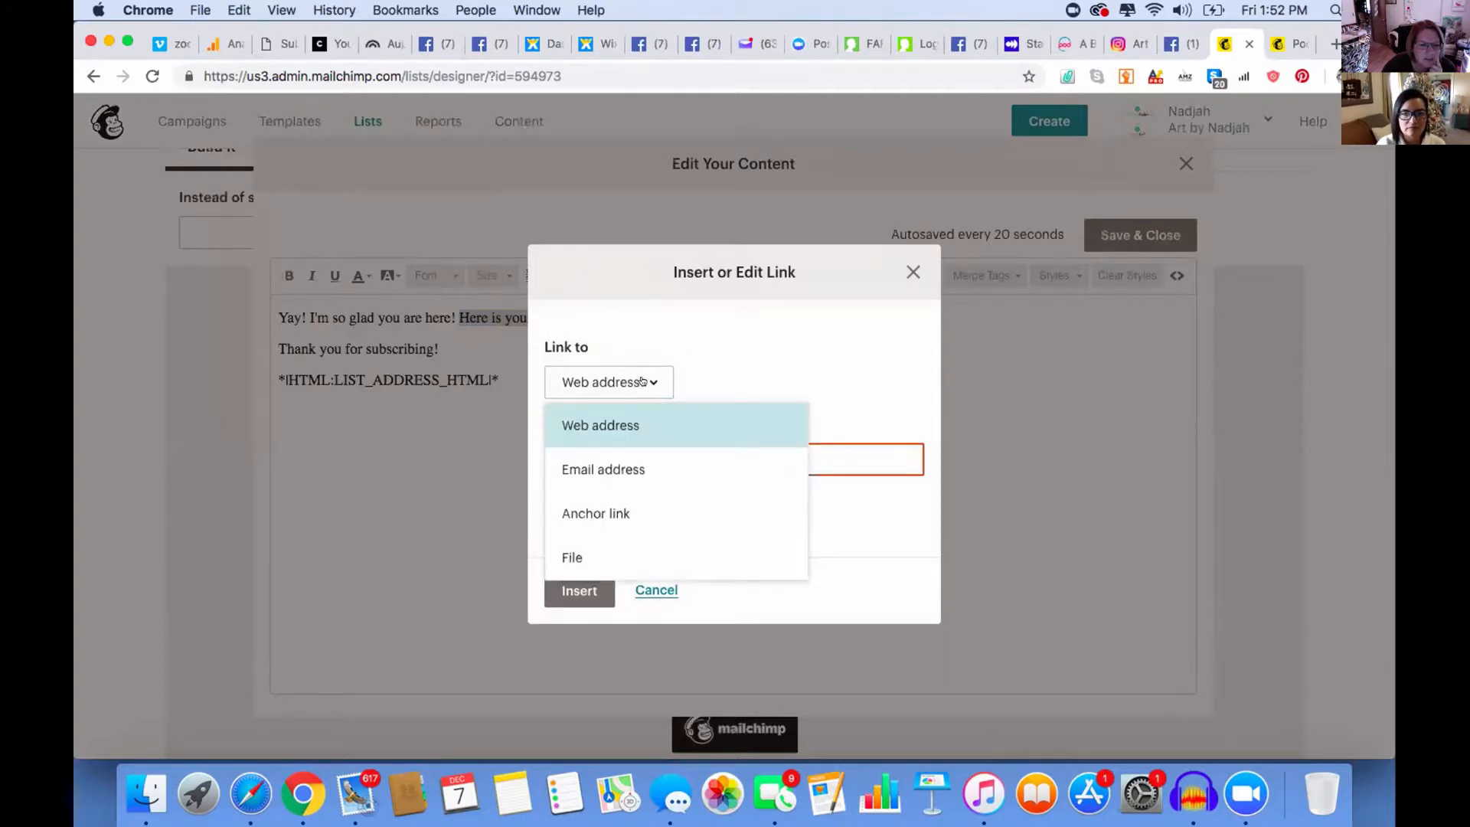
click(581, 554)
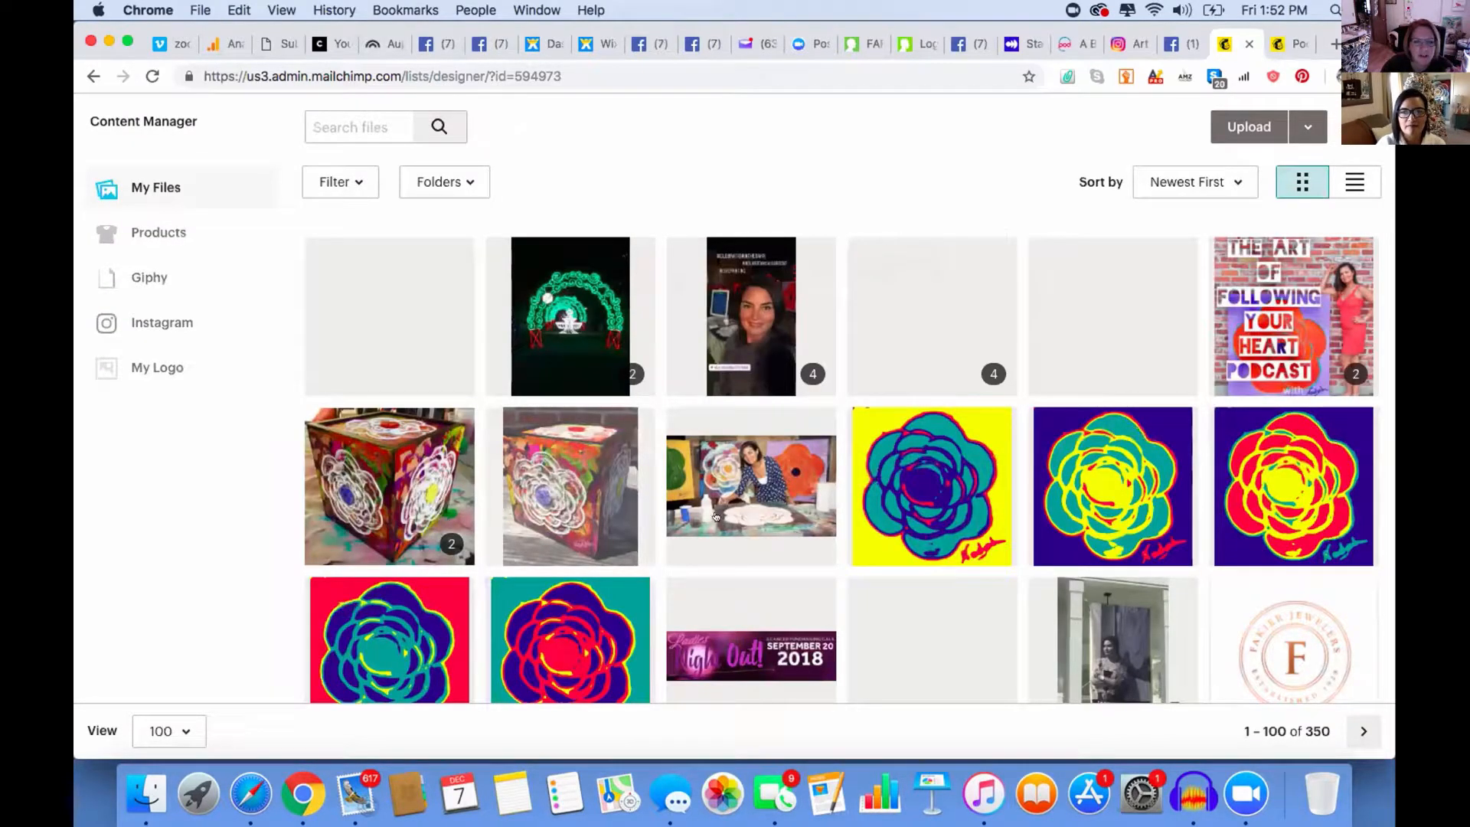
scroll(718, 509, down, 3)
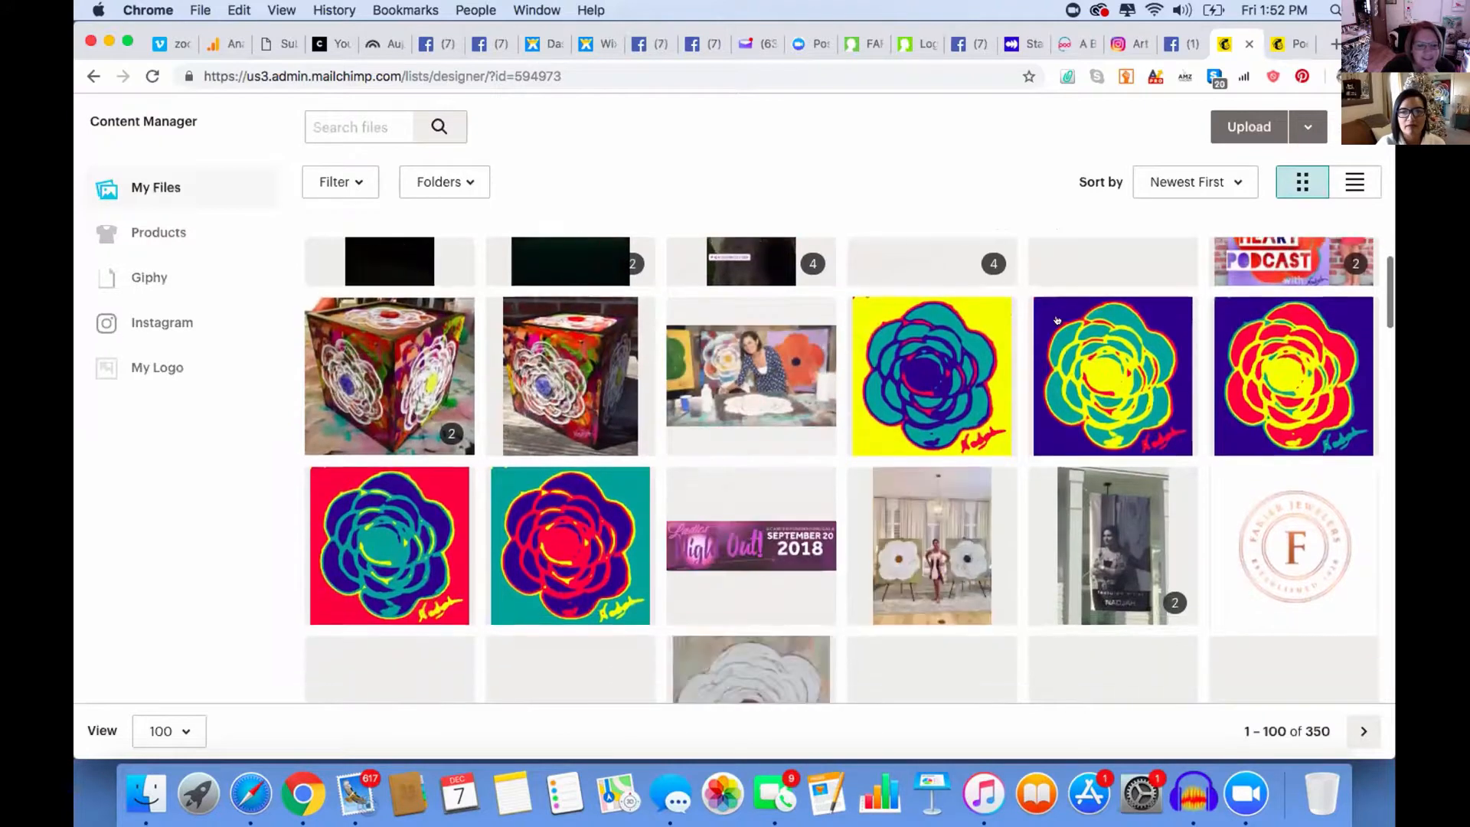
click(586, 525)
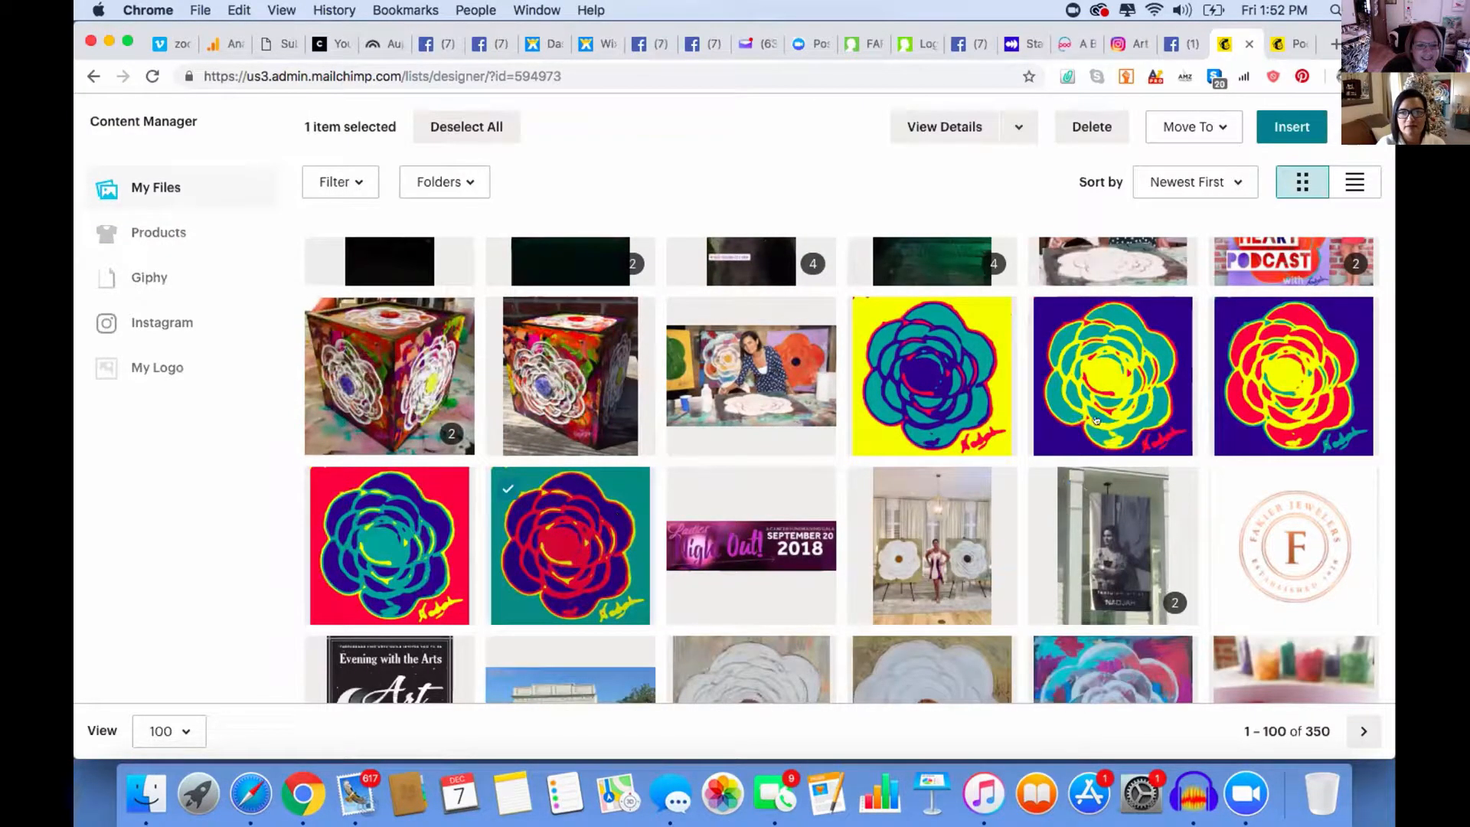
scroll(1074, 422, up, 3)
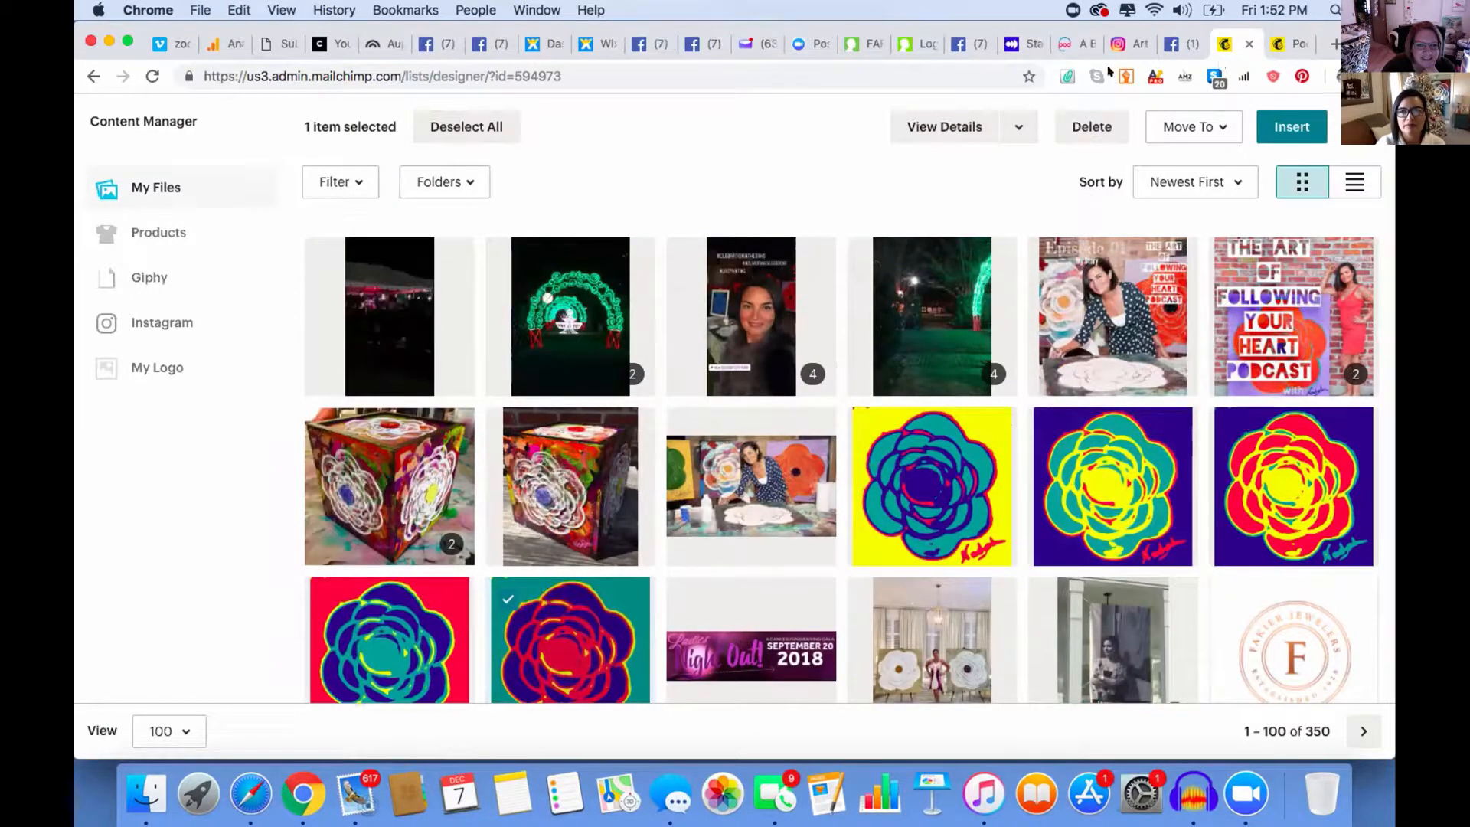
click(1286, 126)
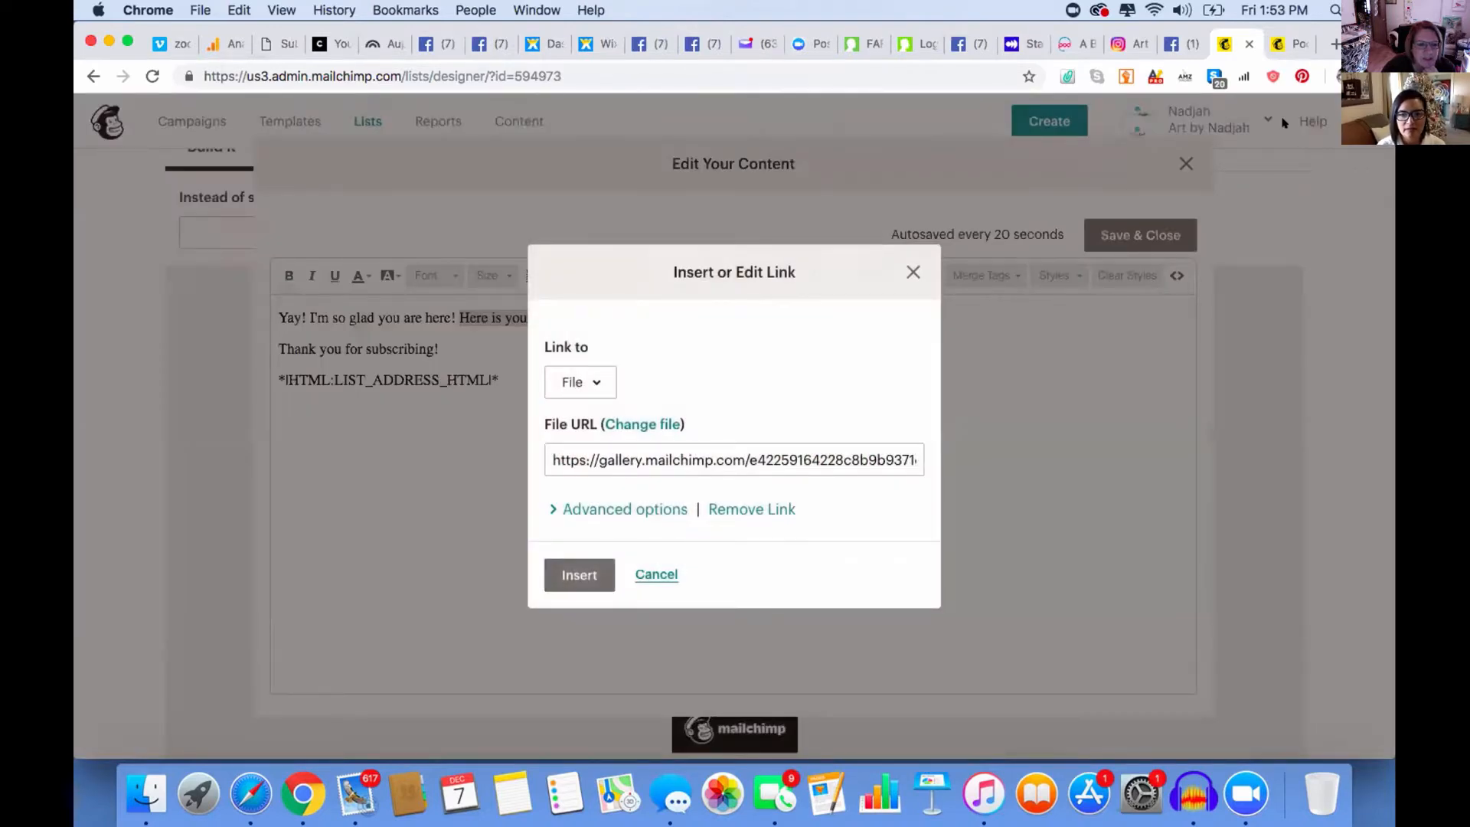
click(568, 575)
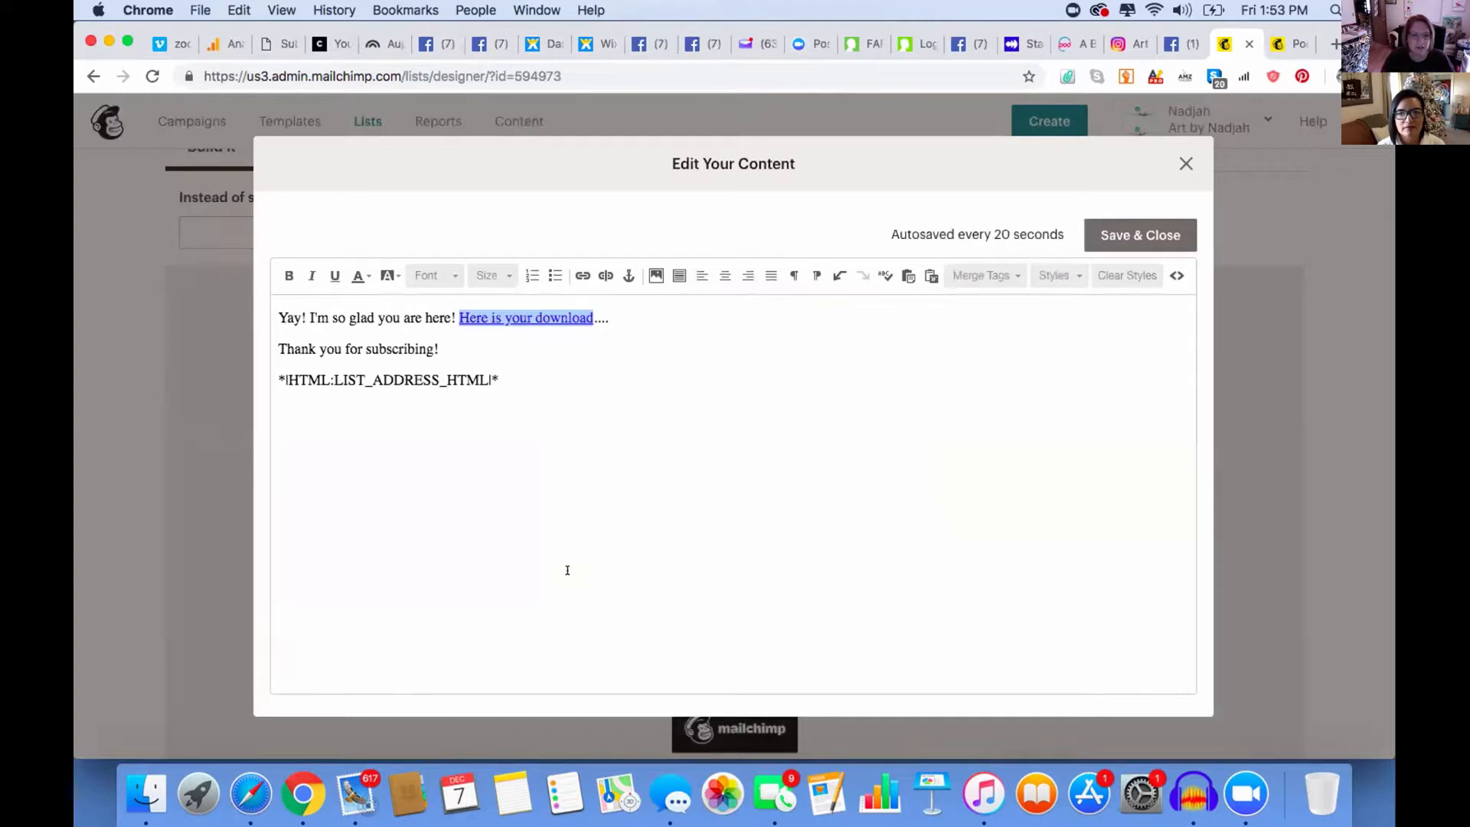
Add blank lines below the download sentence and choose the teal-background flower image lfpa59.PNG for insertion there.
click(567, 565)
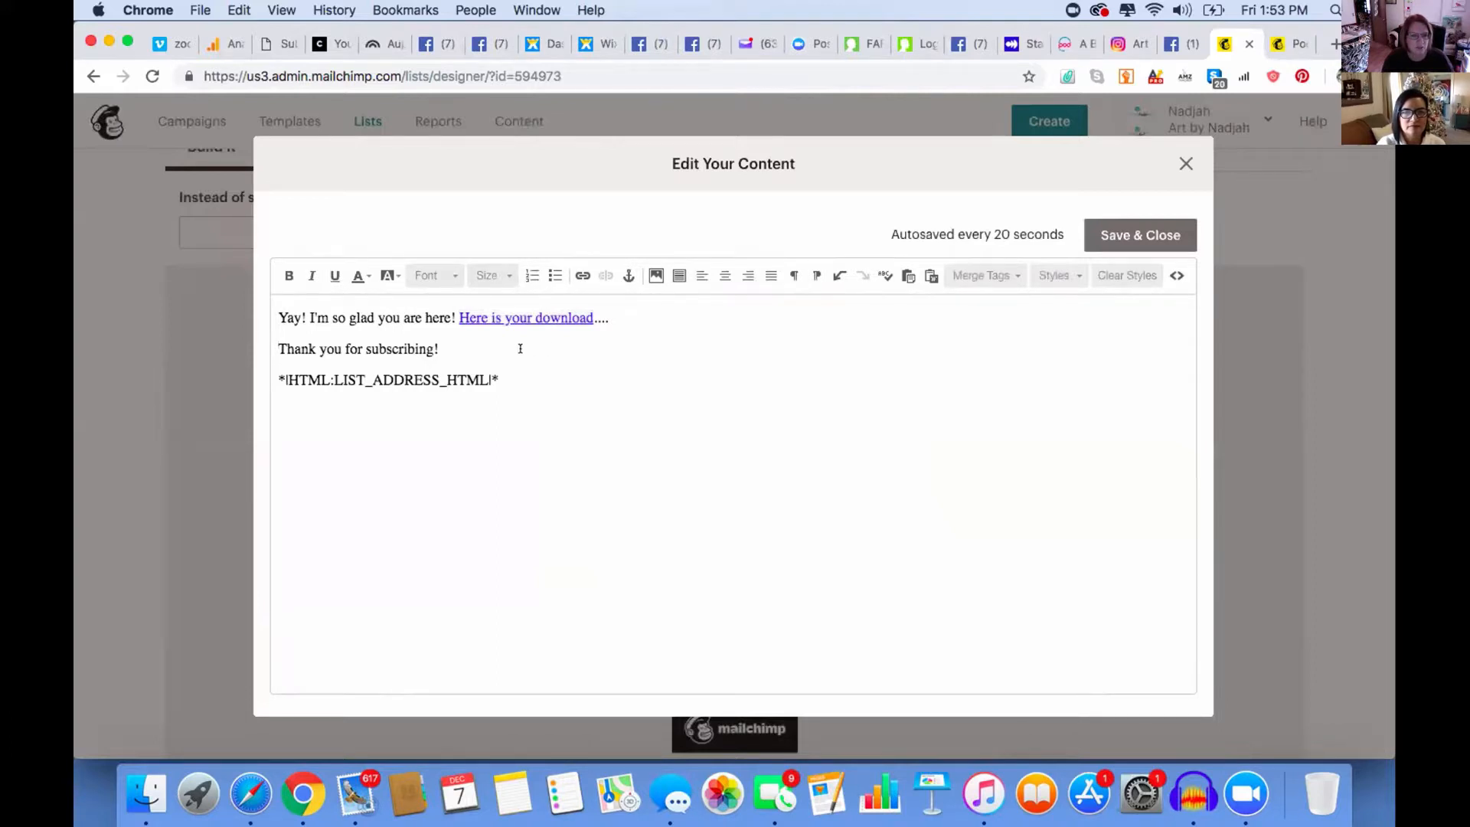
key(Return)
key(Return)
key(Return)
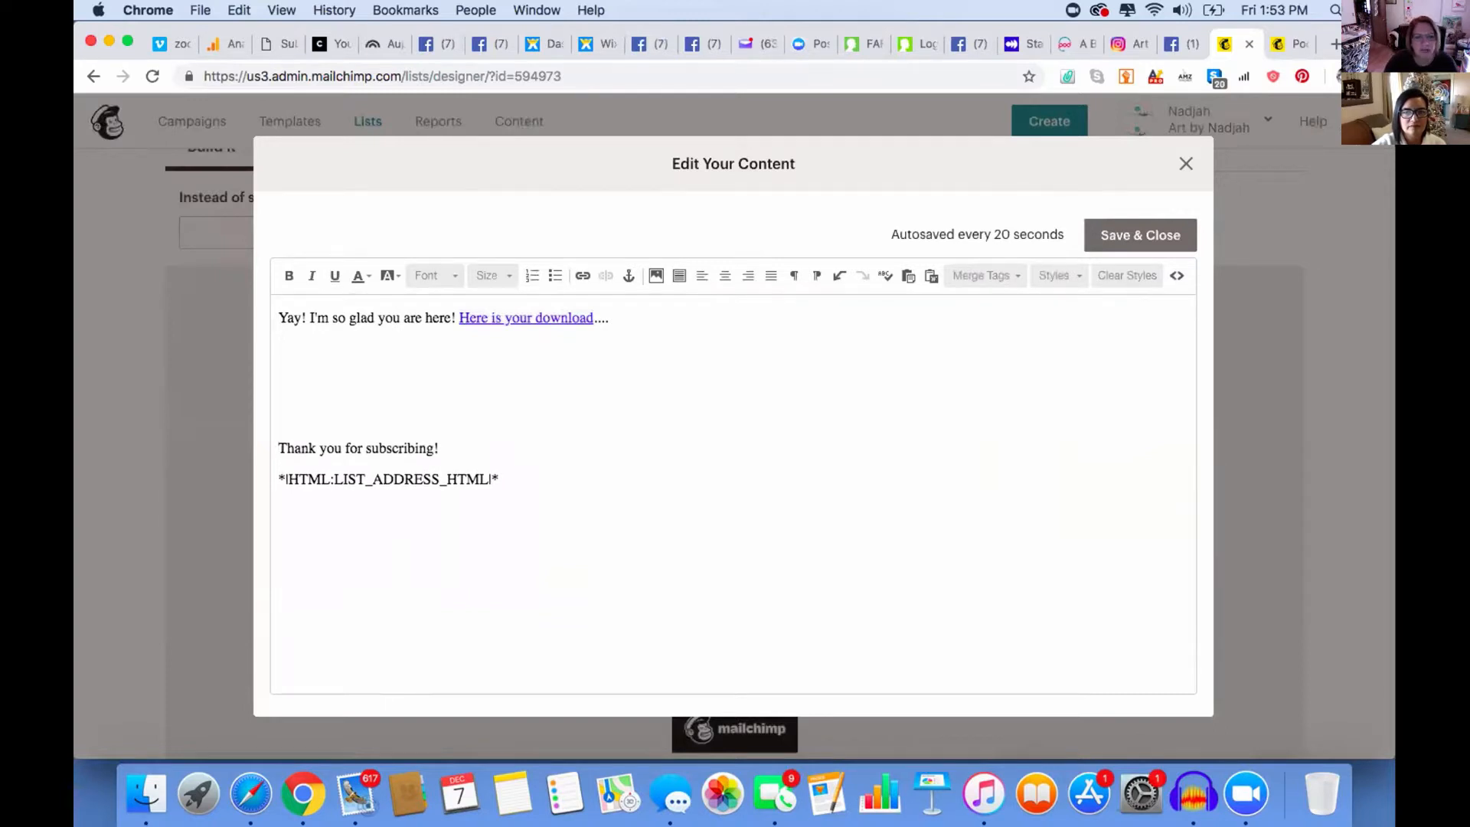
click(369, 388)
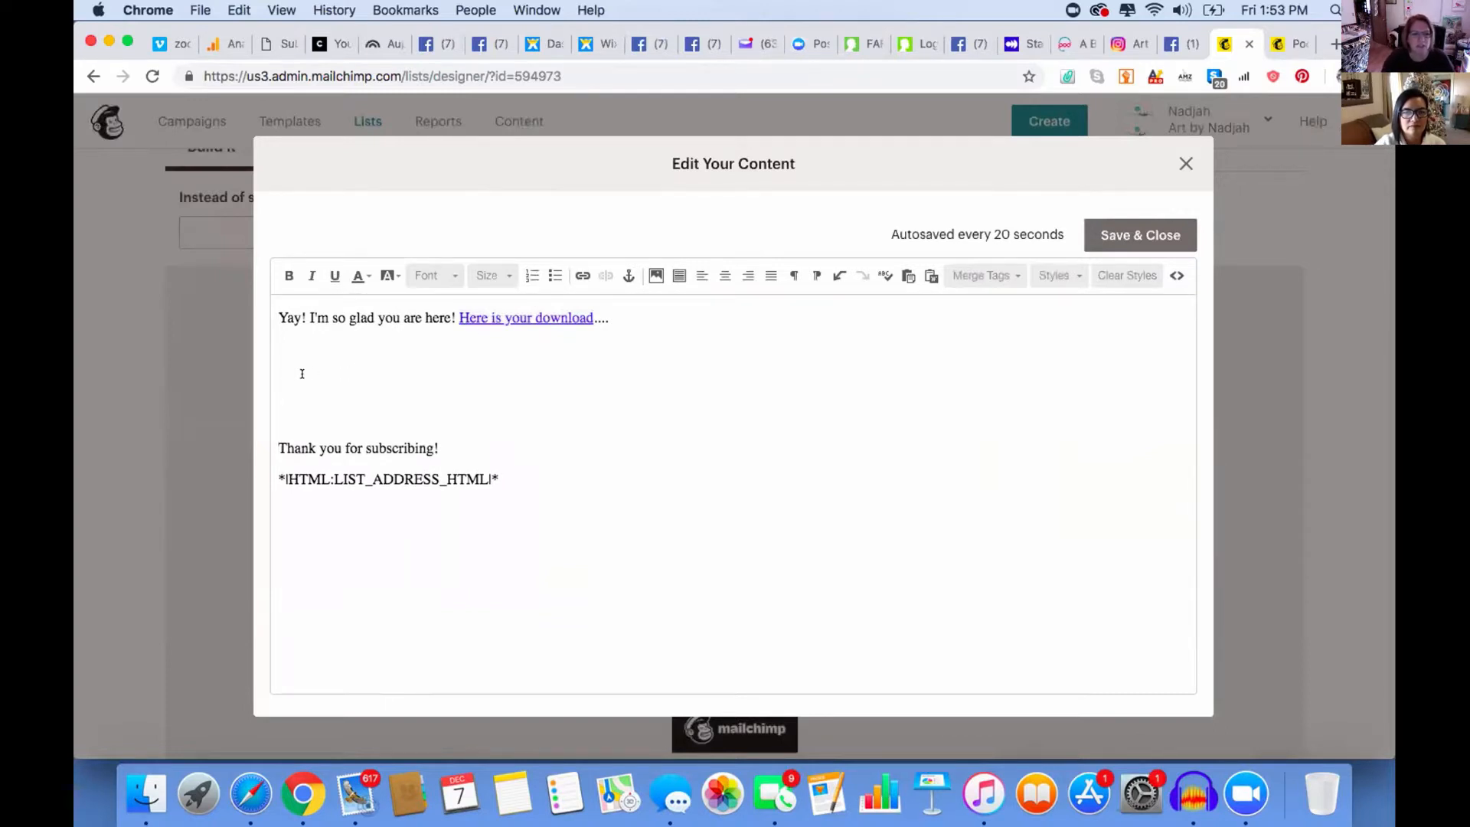
click(655, 275)
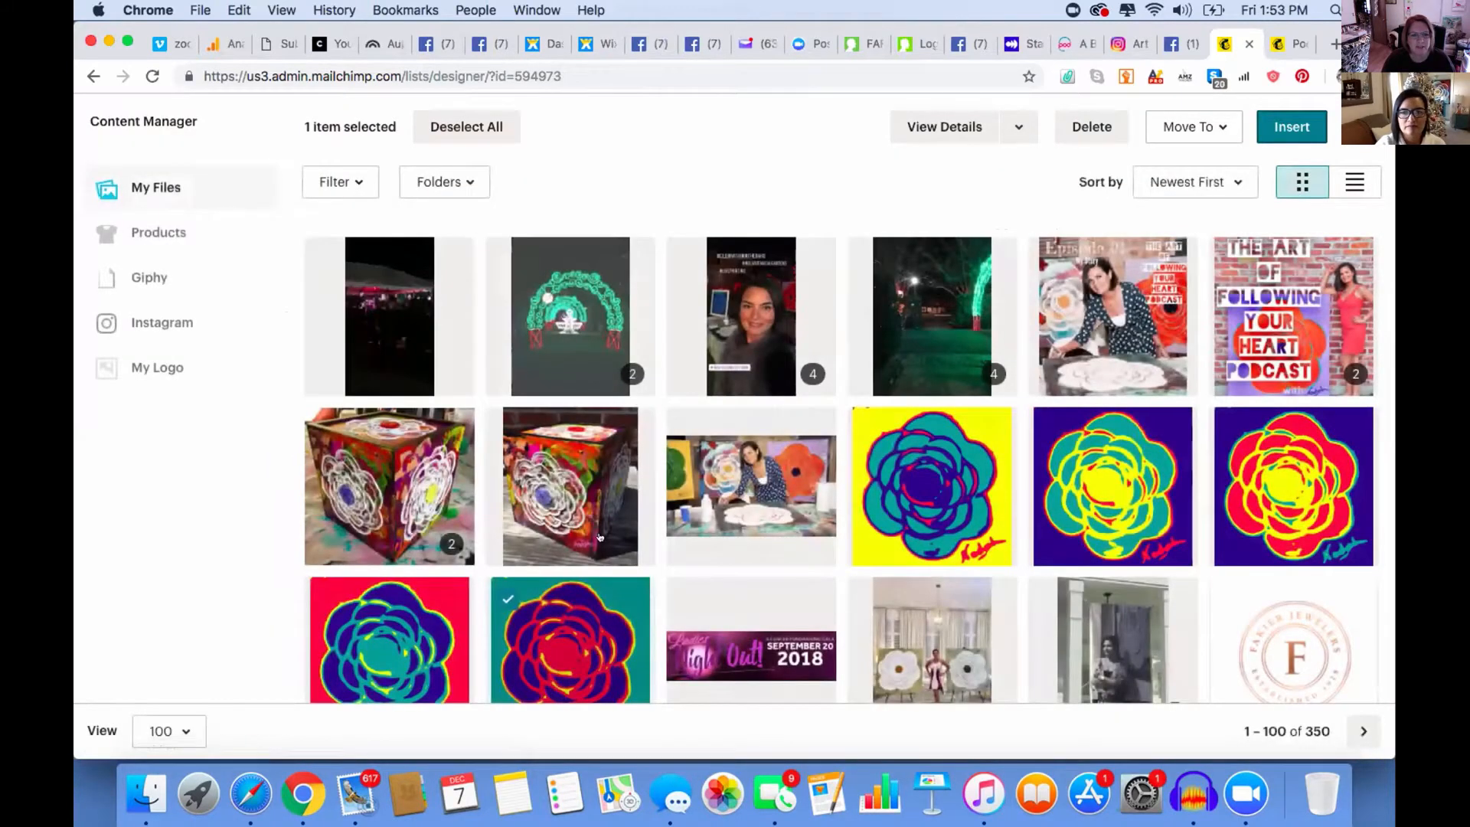
click(572, 601)
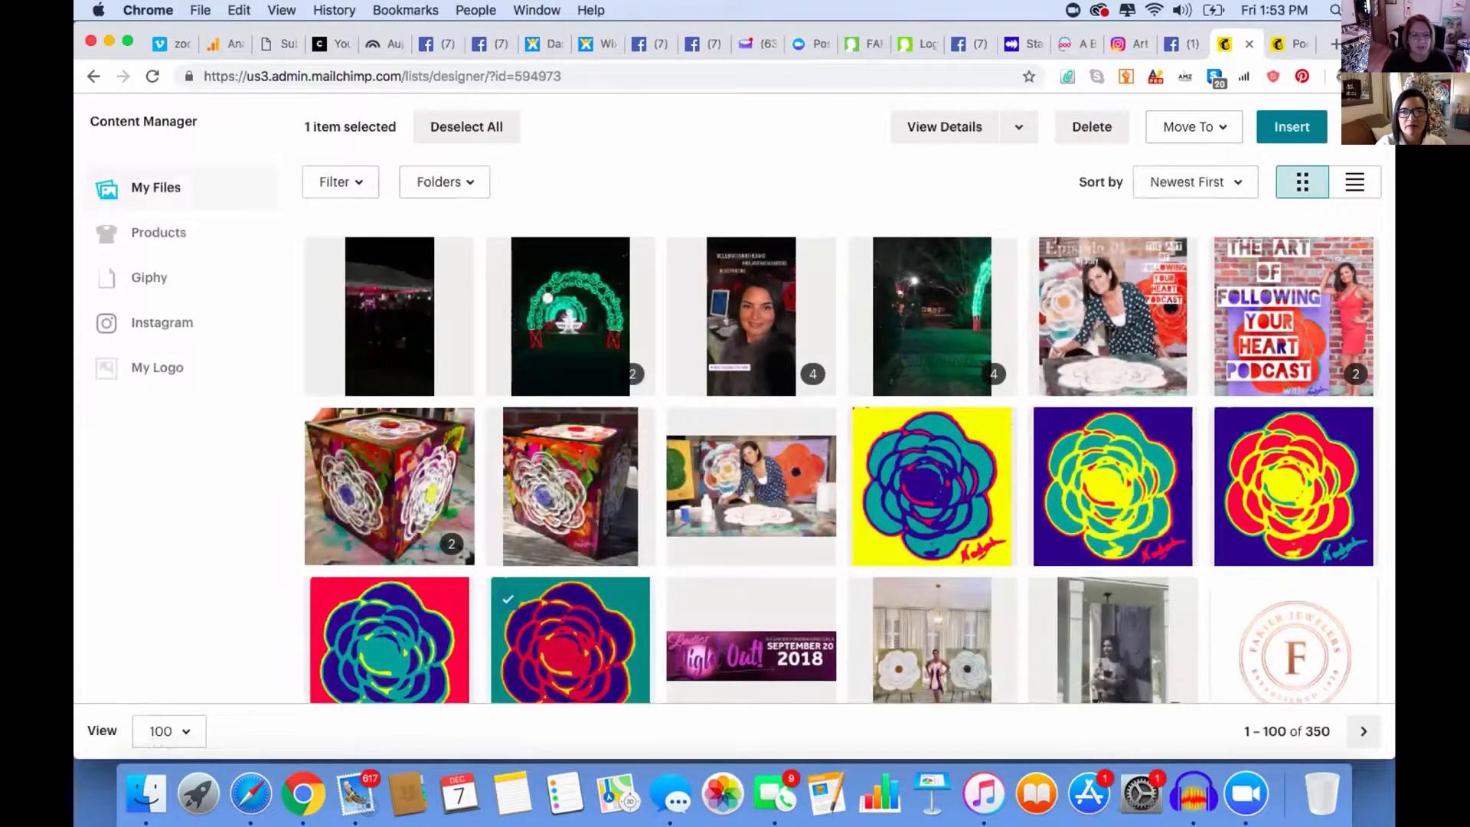
click(1286, 126)
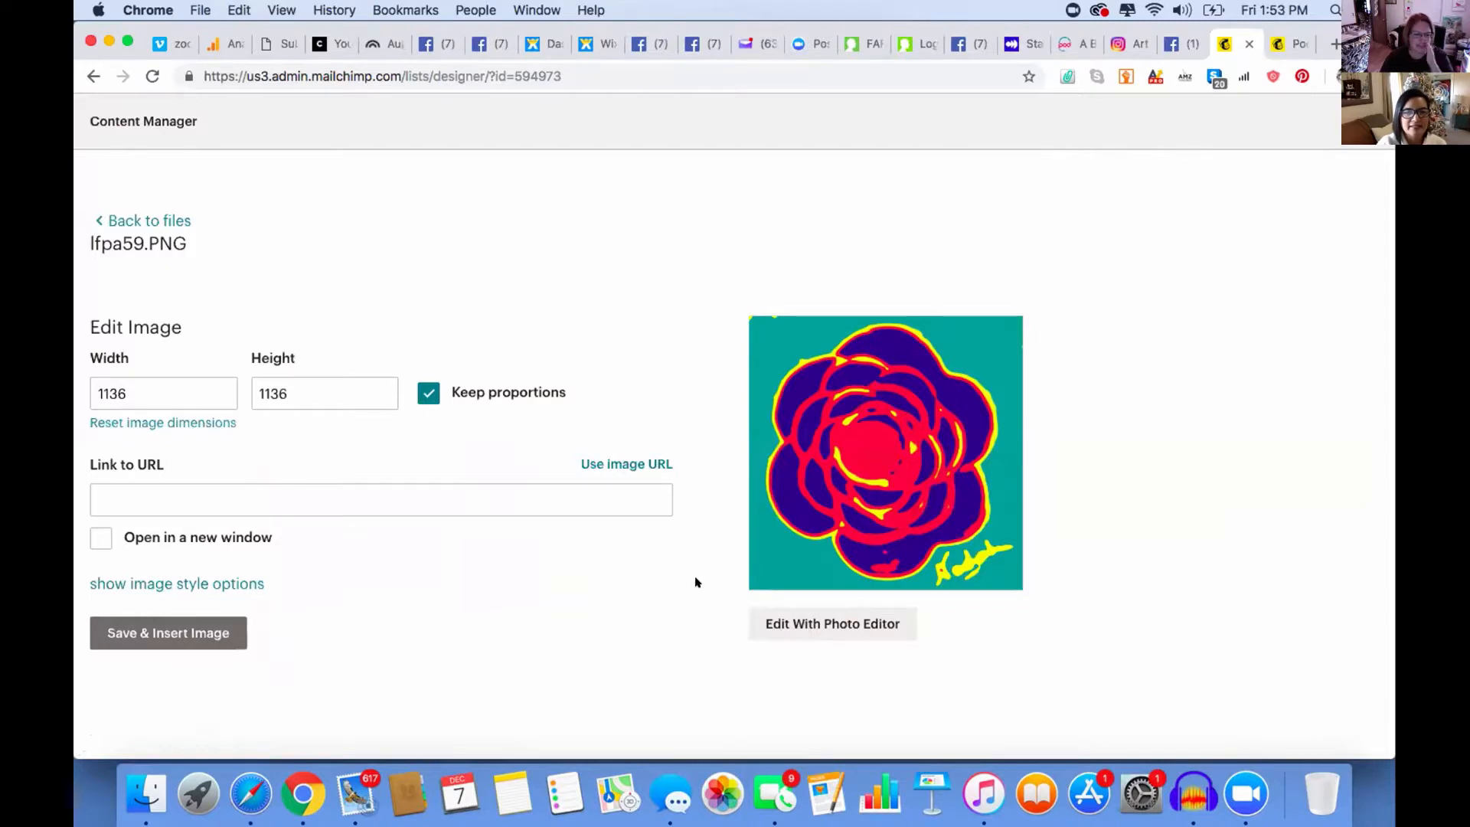
Resize the flower image to 400 by 400, turn off keeping proportions, and insert it into the message.
click(789, 616)
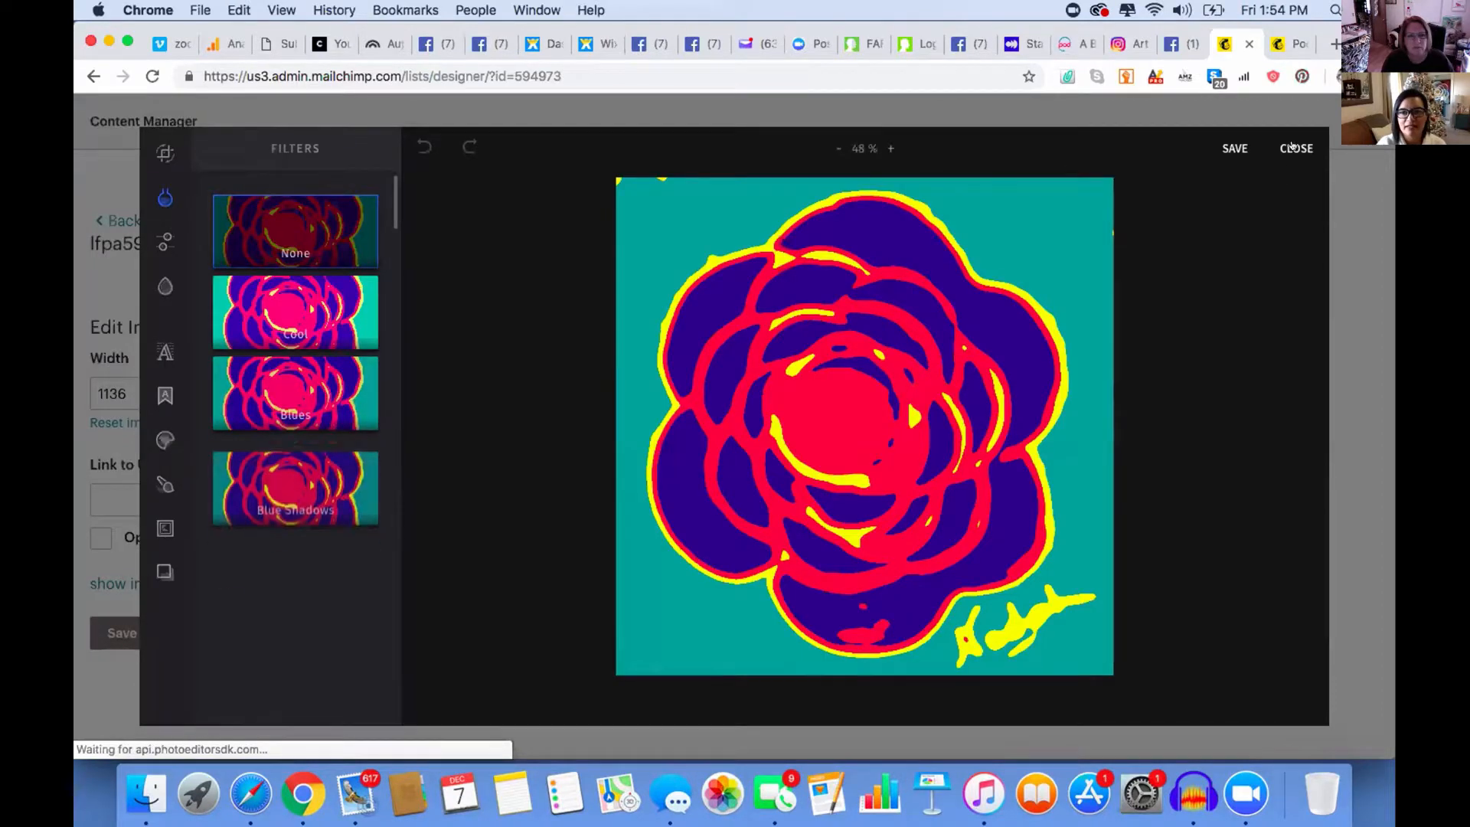
click(1294, 147)
click(154, 387)
key(super+a)
text(400)
key(Tab)
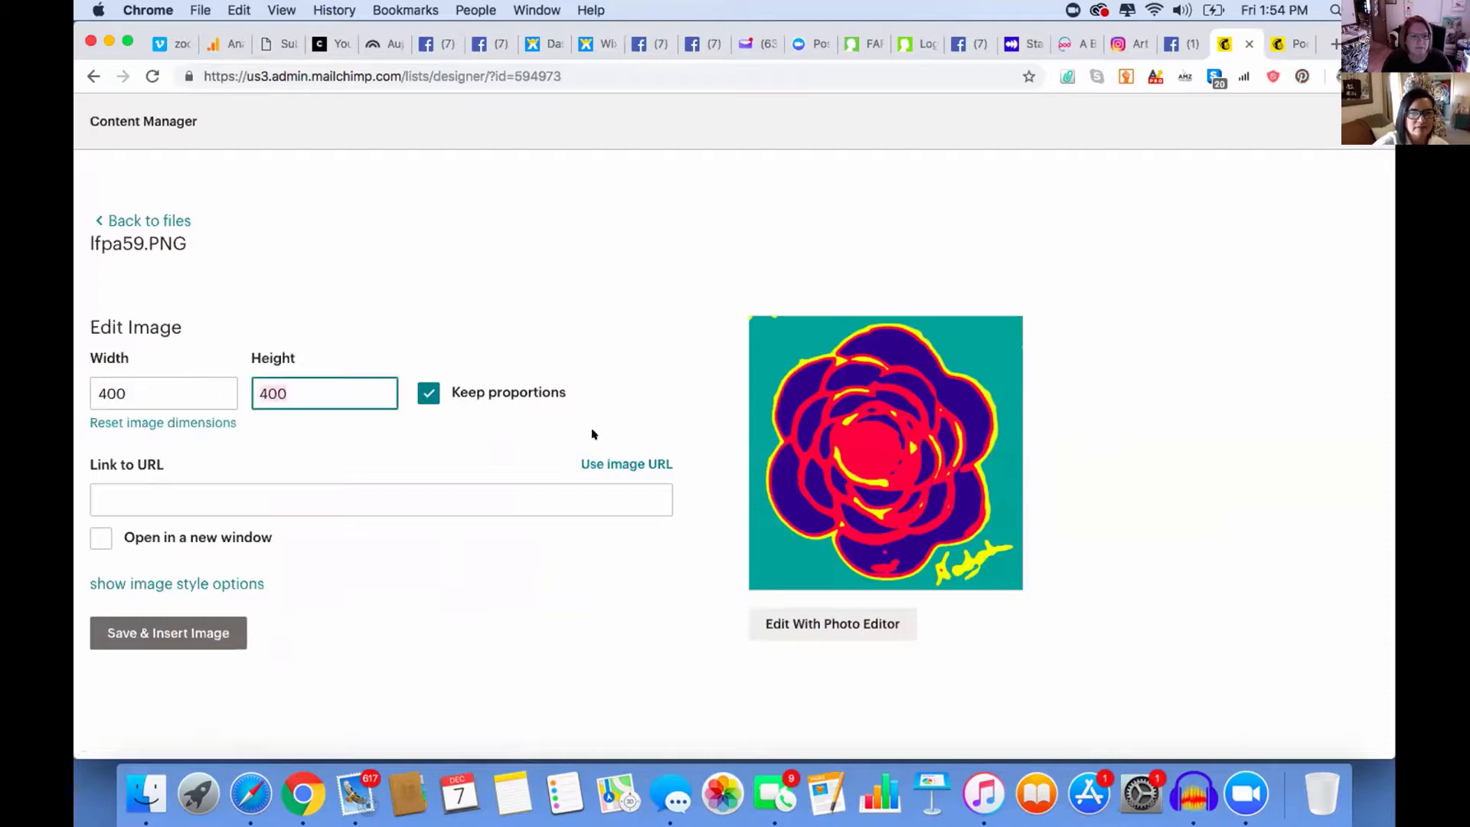
click(597, 392)
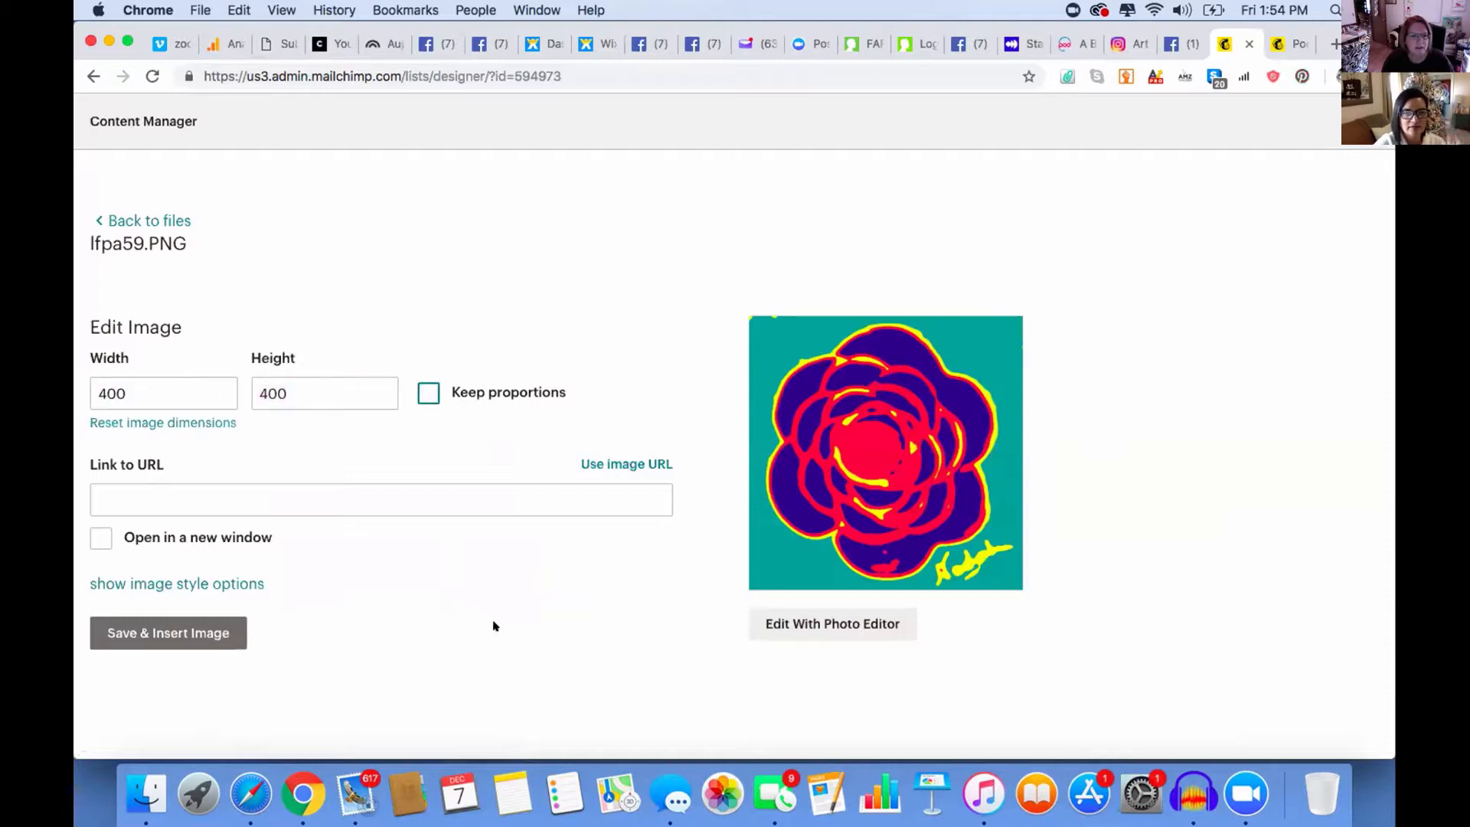
click(161, 632)
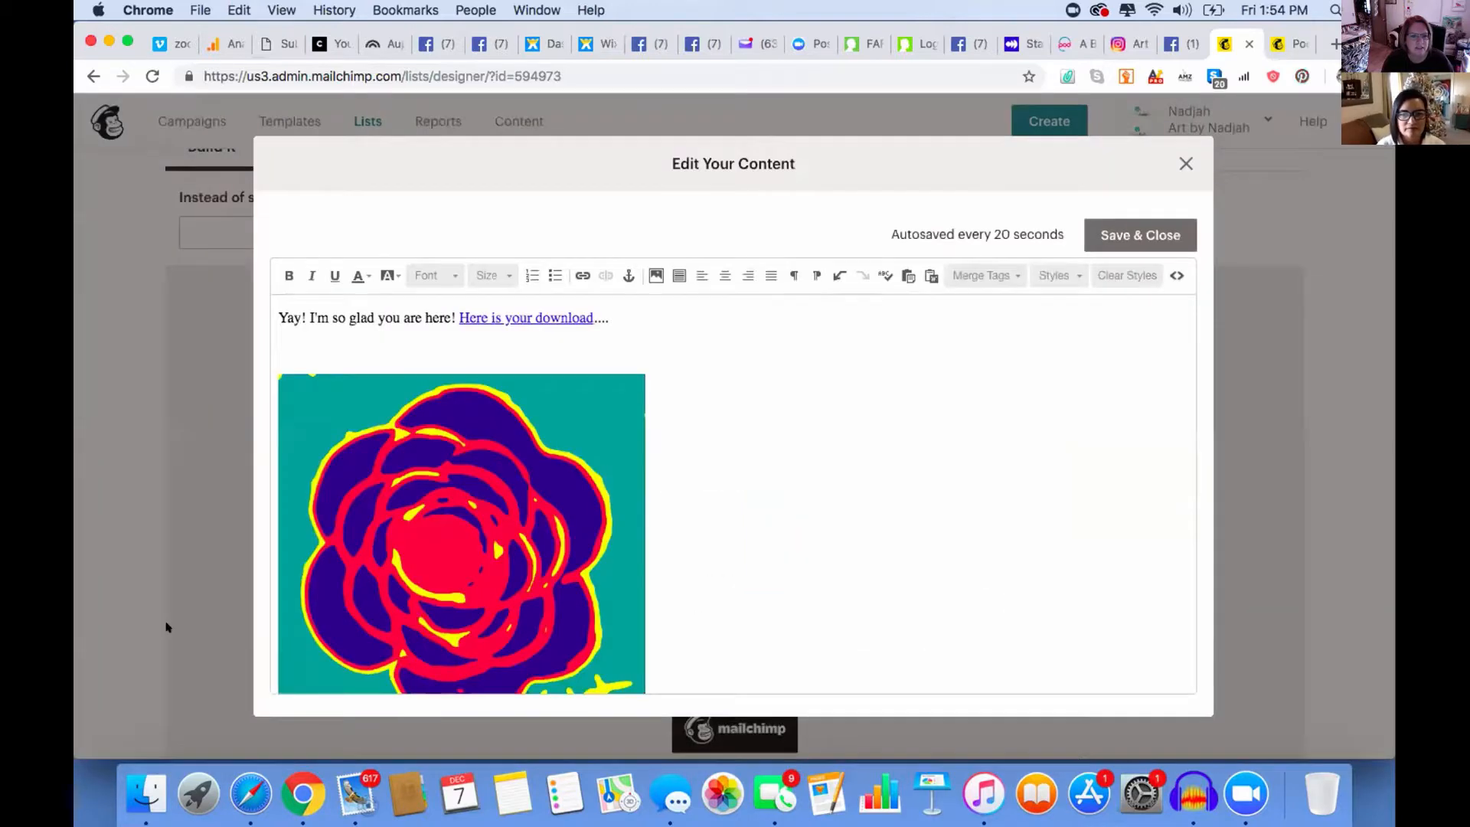
Check the message layout with the inserted image, save the content, and review it on the Confirmation thank you page.
scroll(660, 568, down, 5)
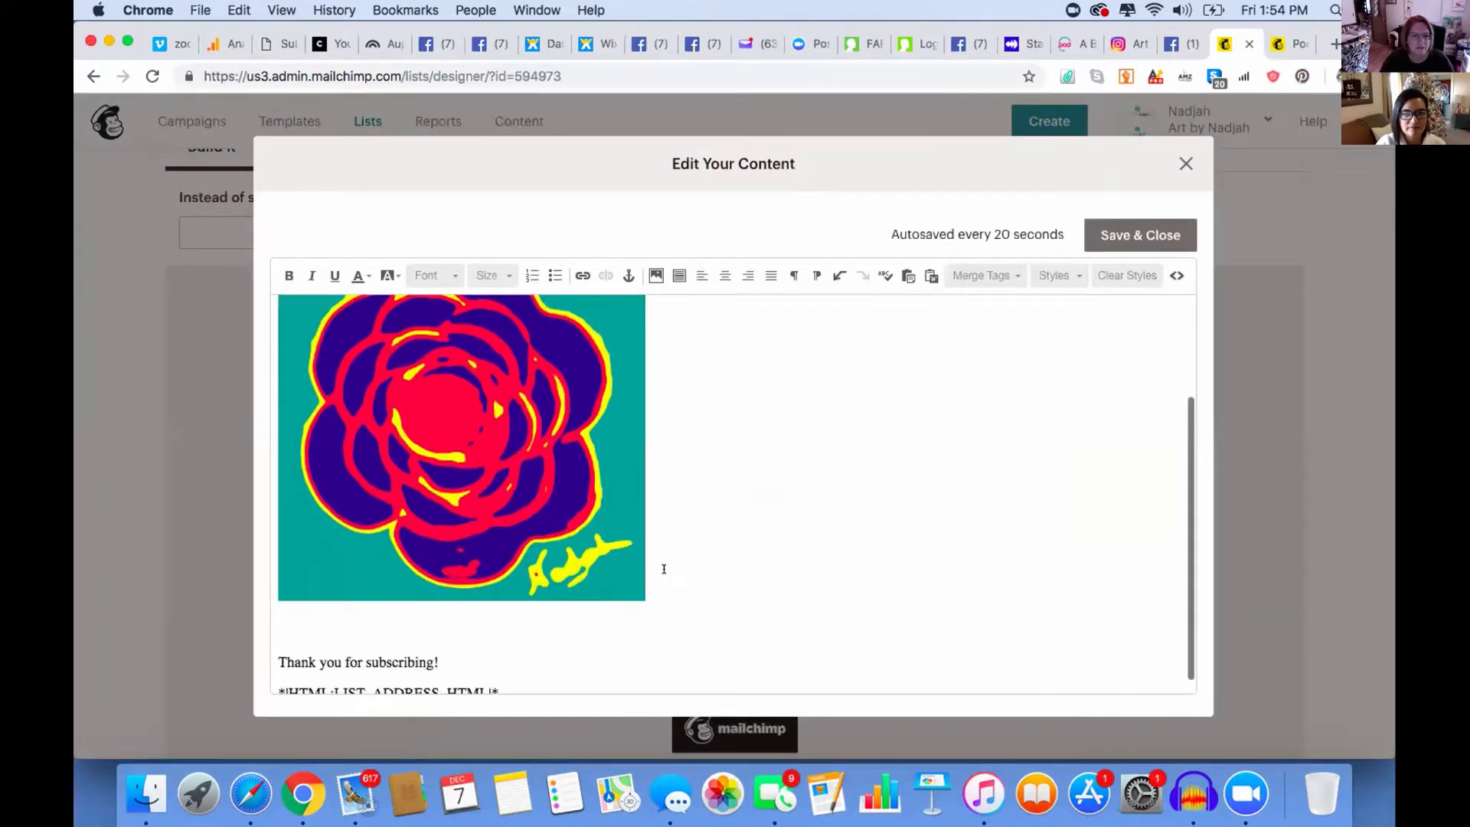
scroll(664, 568, up, 5)
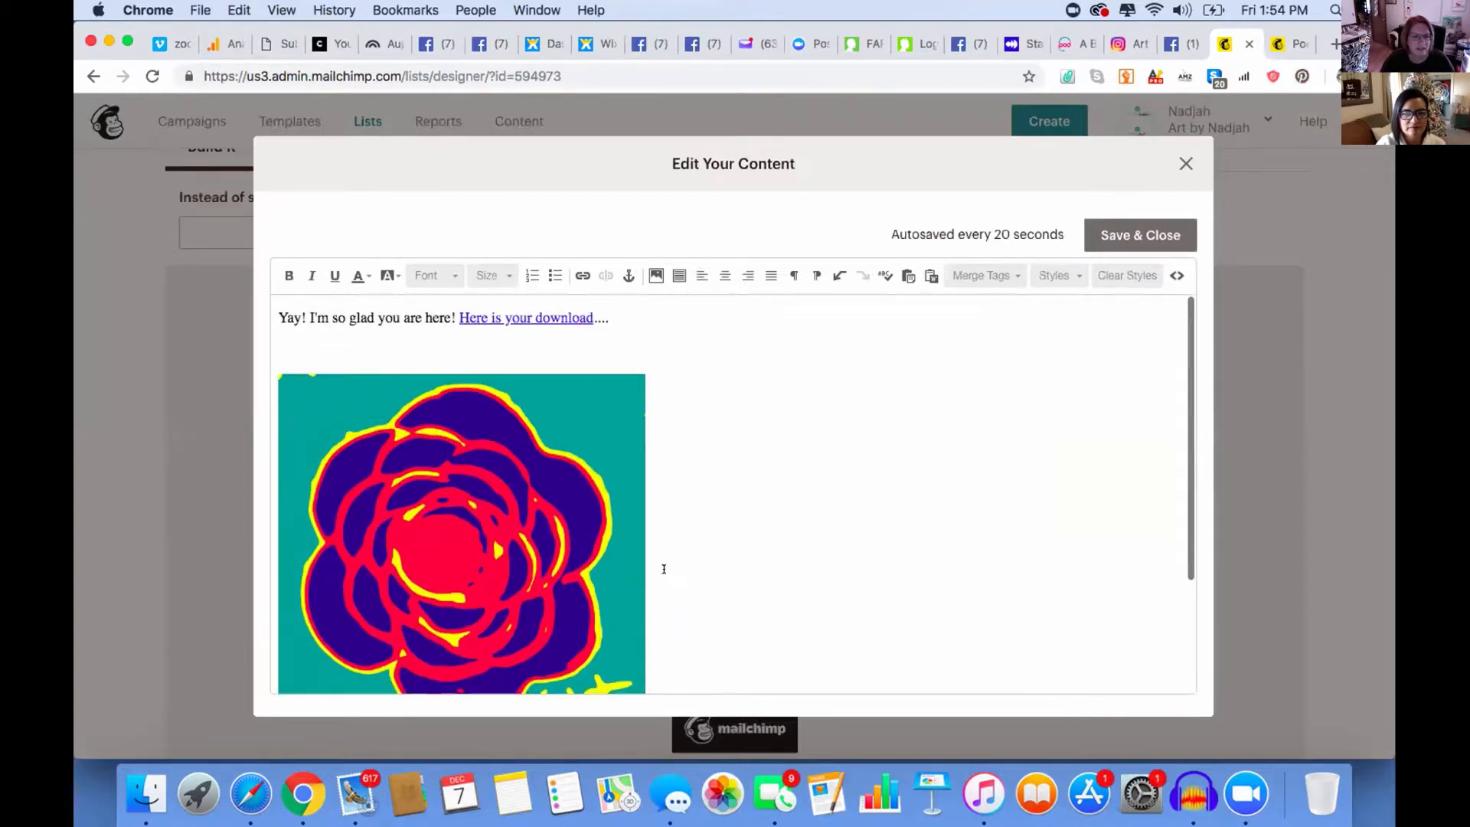
scroll(664, 568, up, 1)
scroll(663, 568, up, 1)
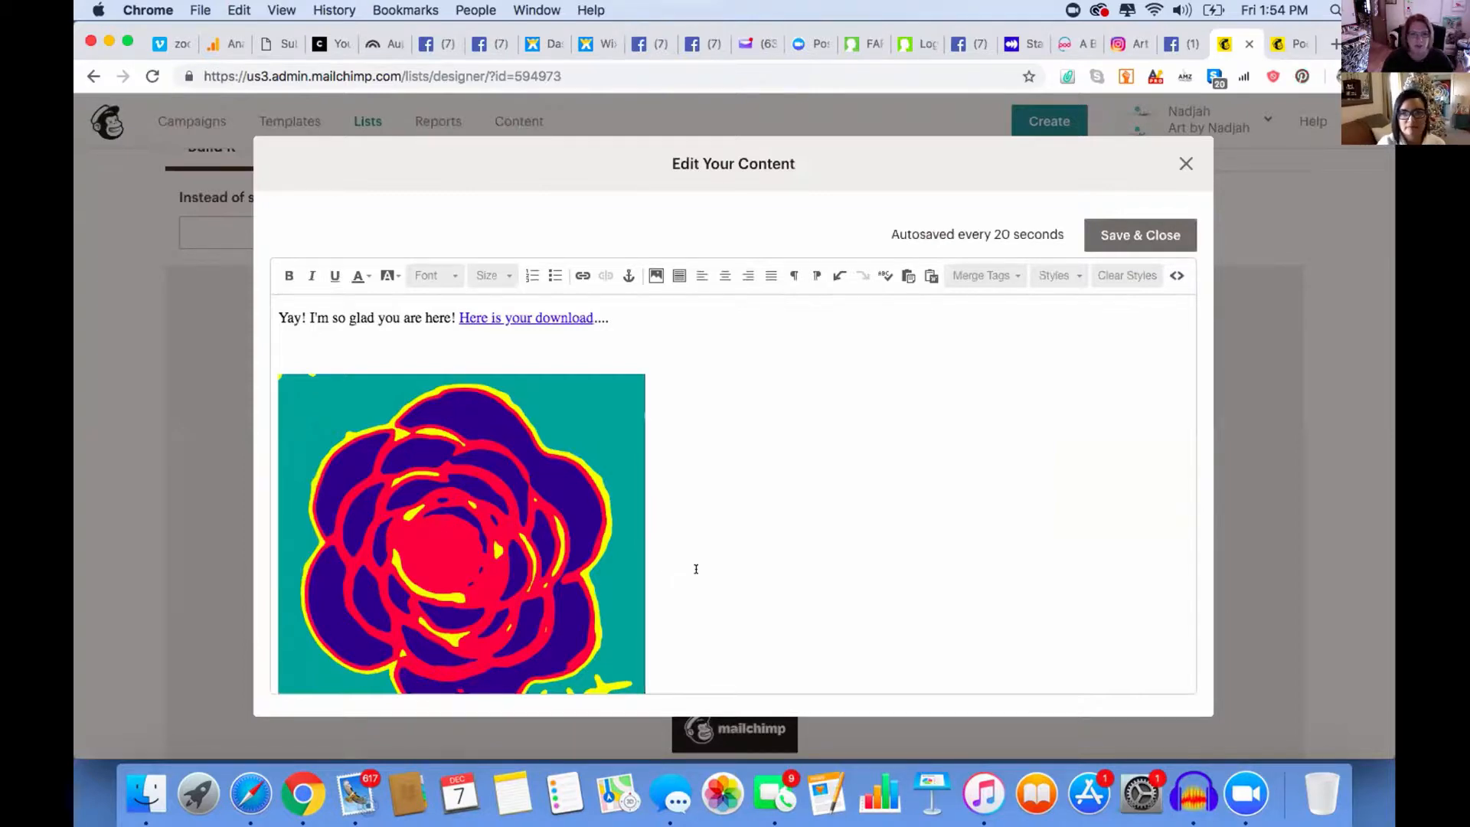
click(1144, 230)
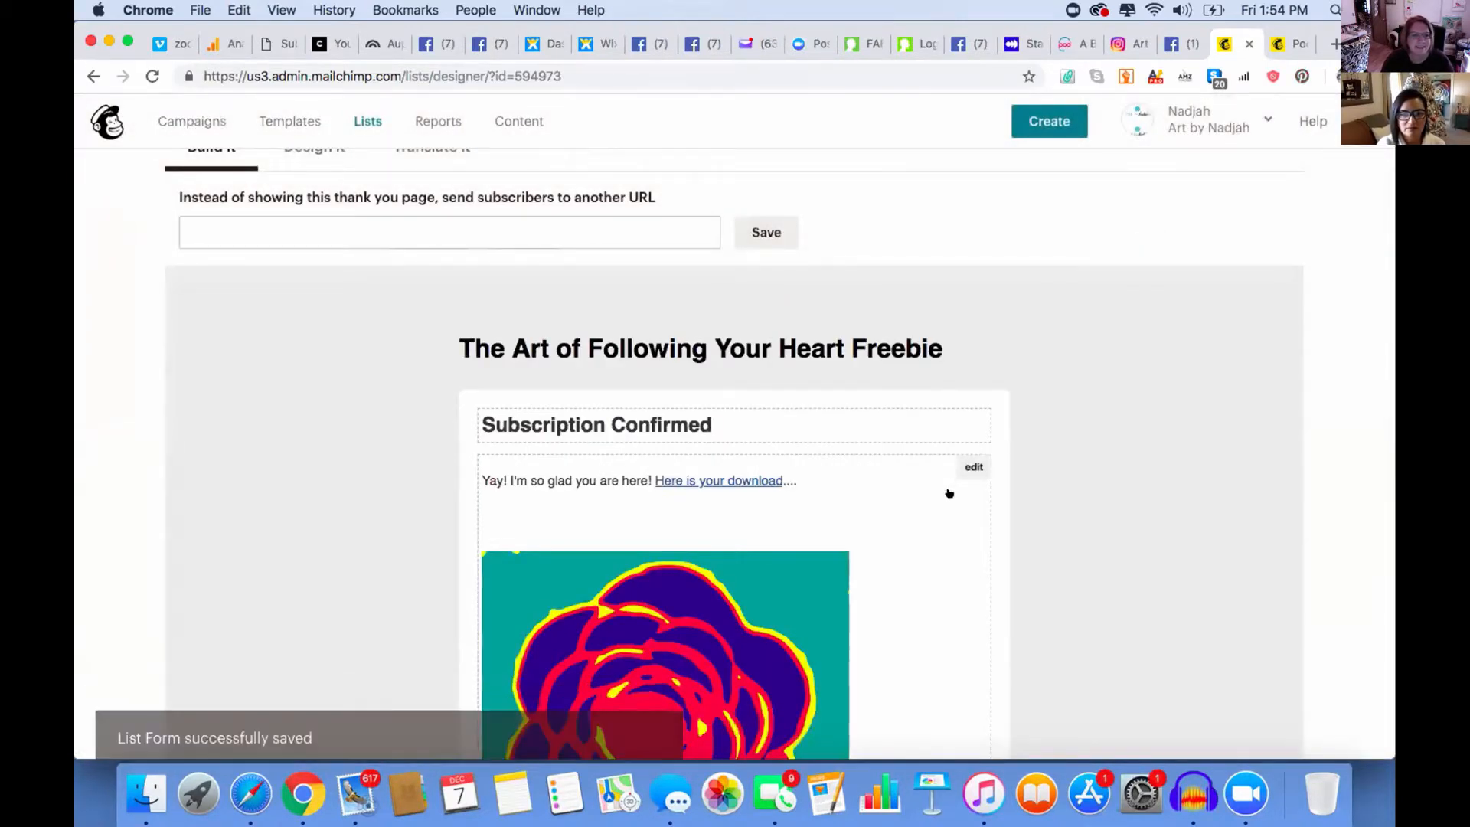
scroll(950, 494, down, 2)
scroll(949, 493, down, 6)
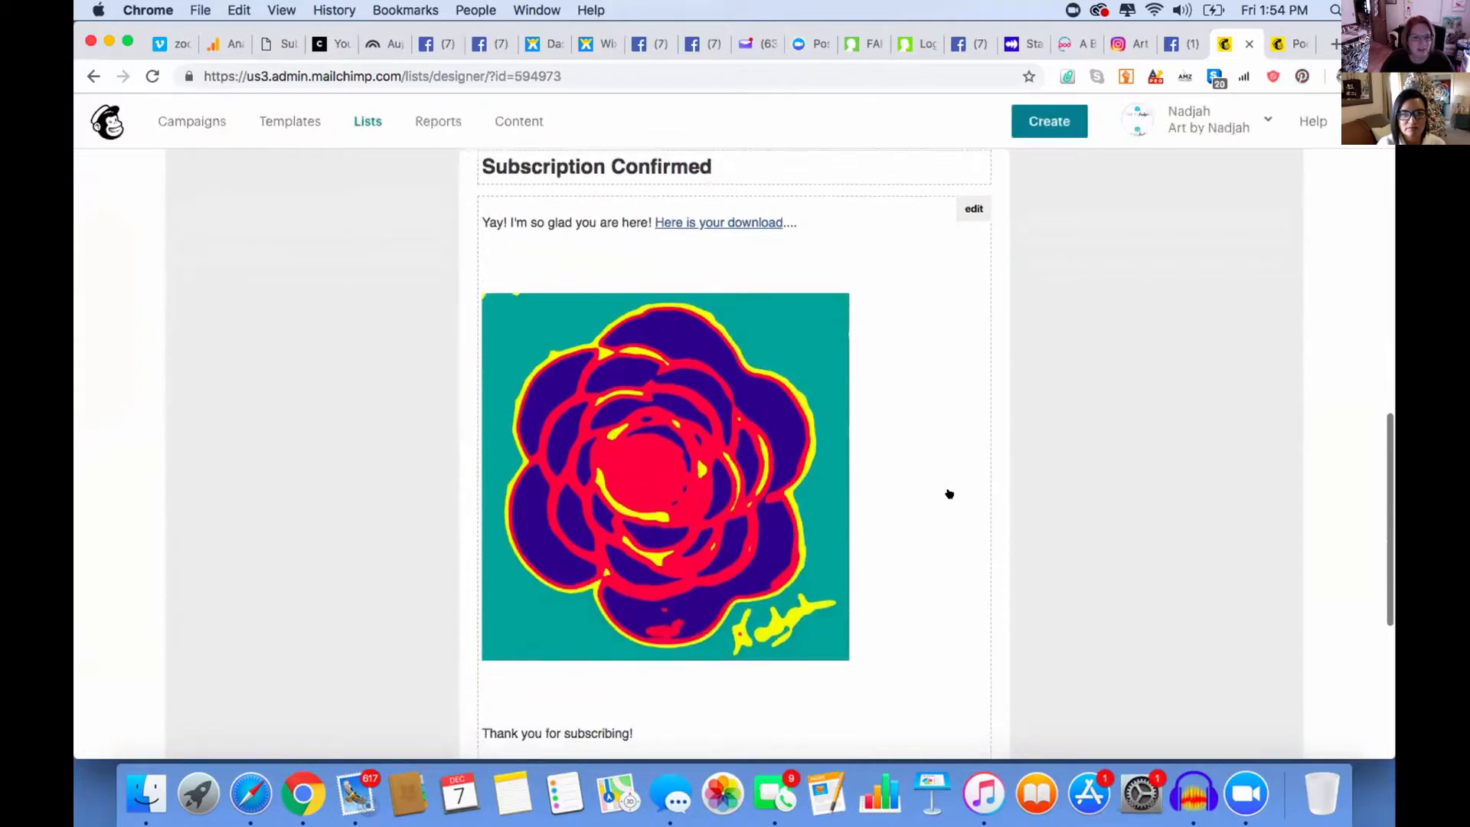
Review the whole Confirmation thank you page, from the form builder settings to the download link, flower image and closing buttons.
scroll(950, 493, down, 3)
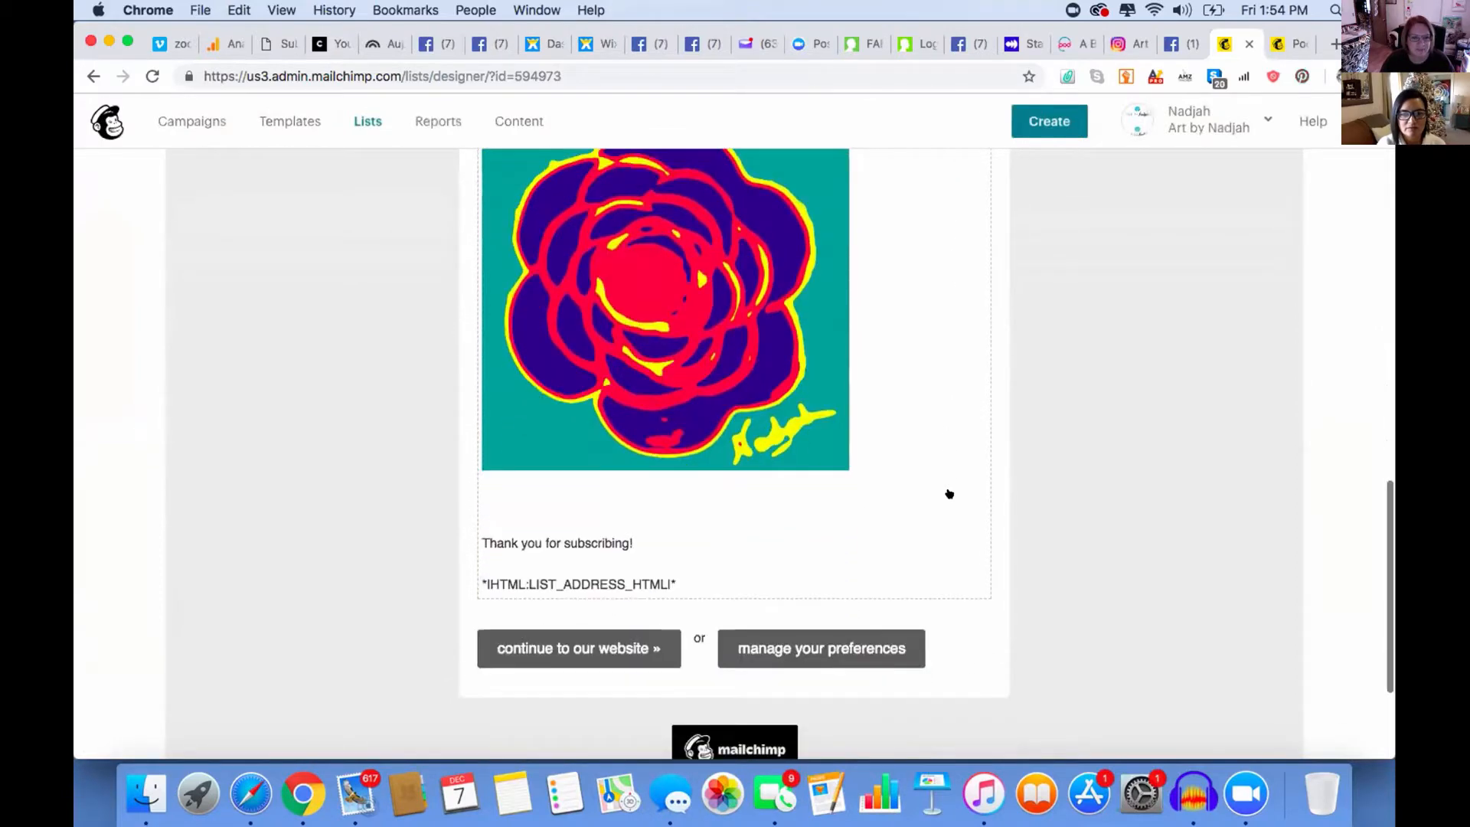
scroll(949, 494, up, 5)
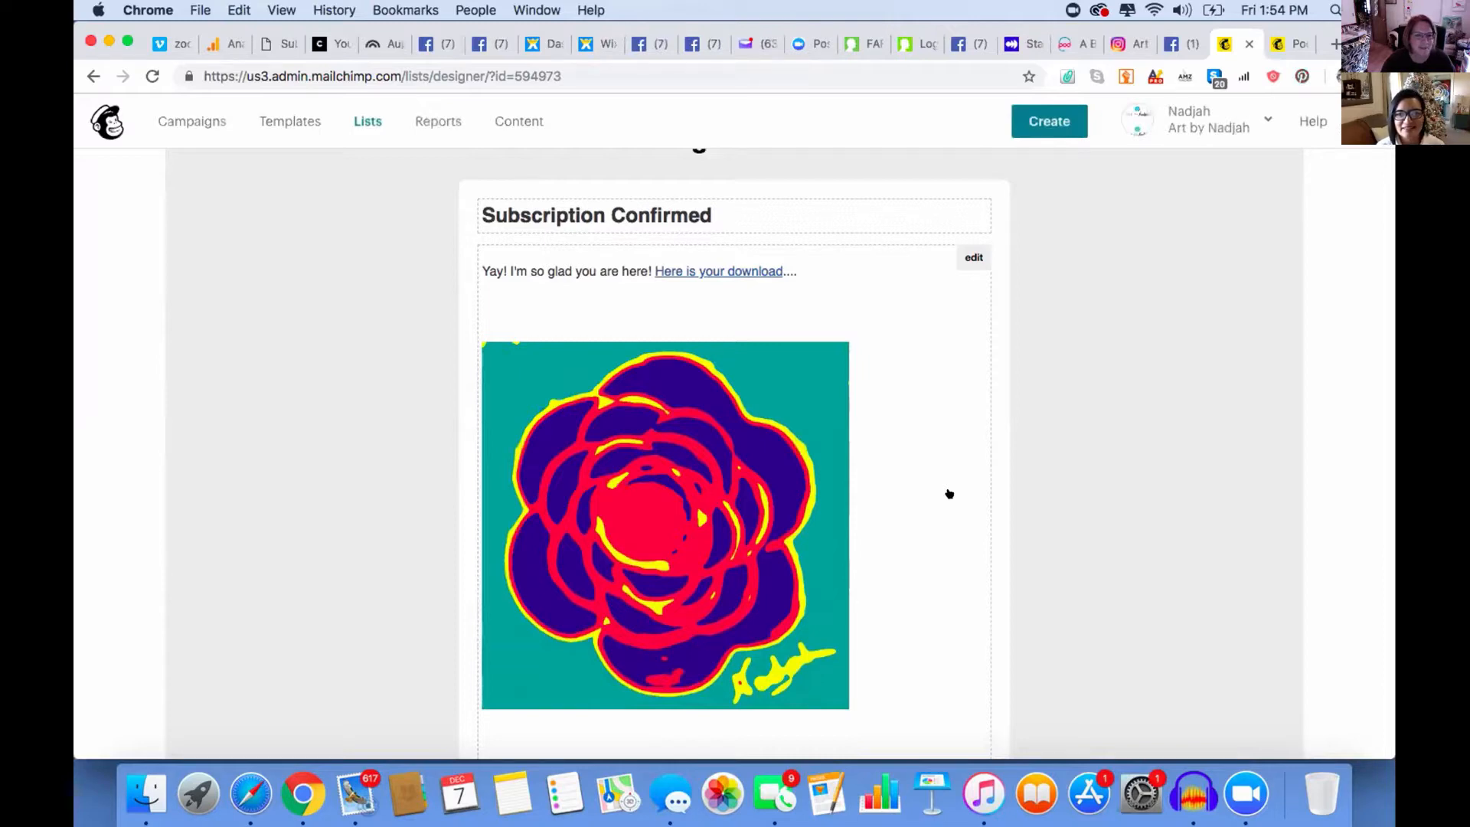
scroll(949, 494, up, 10)
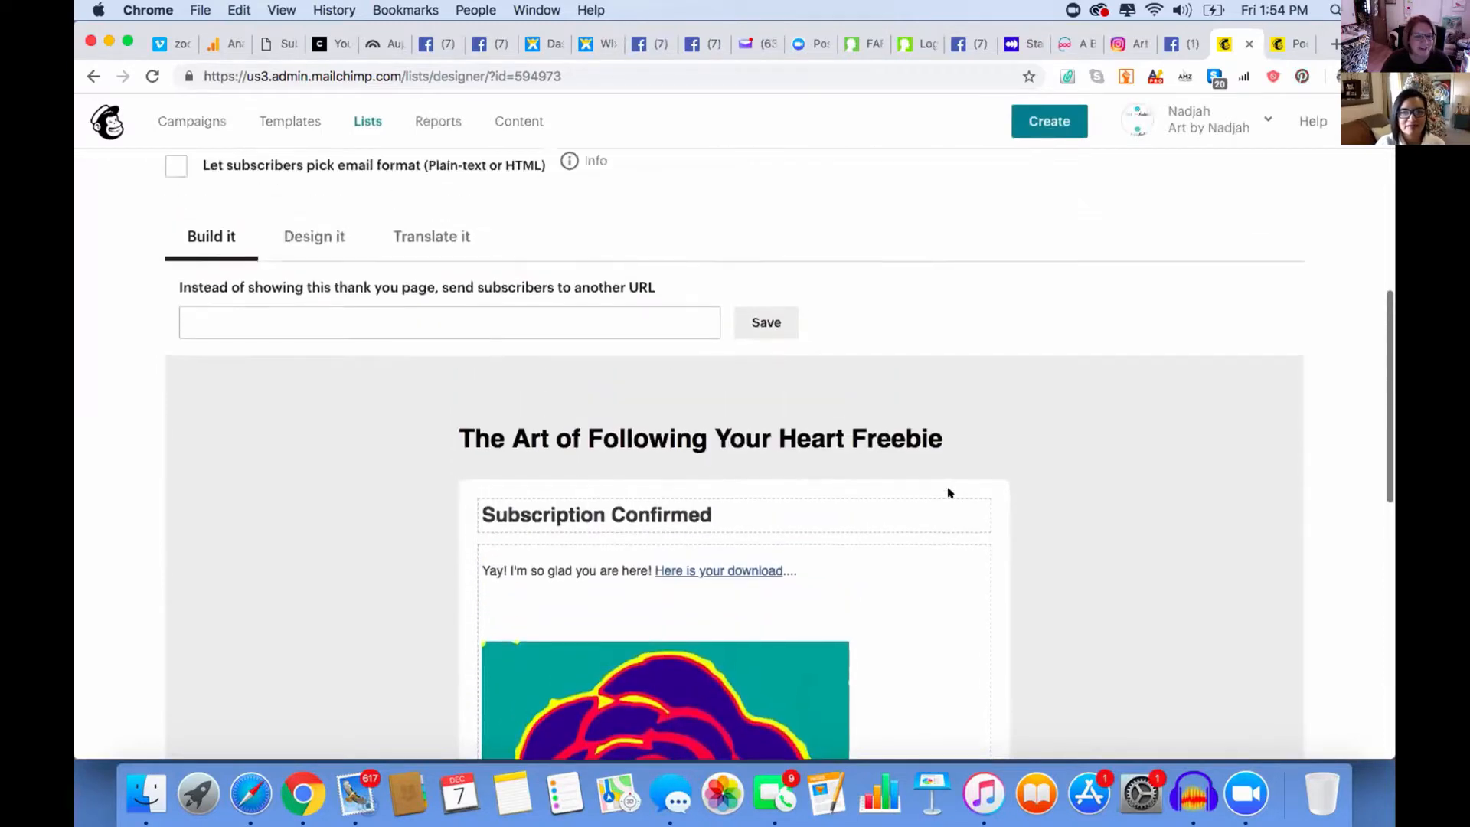
scroll(949, 494, up, 2)
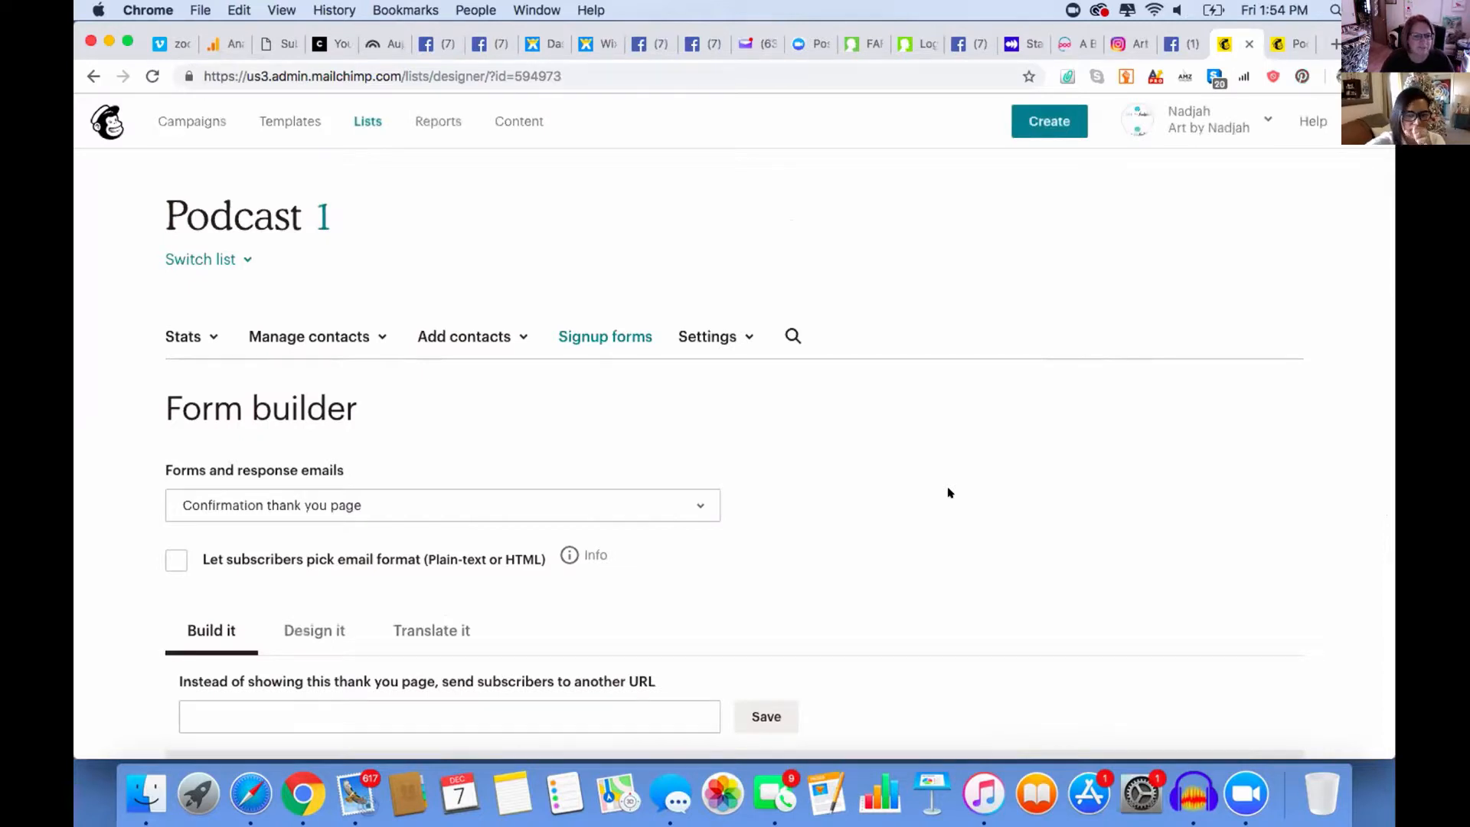
key(F10)
scroll(912, 521, down, 5)
scroll(913, 521, down, 1)
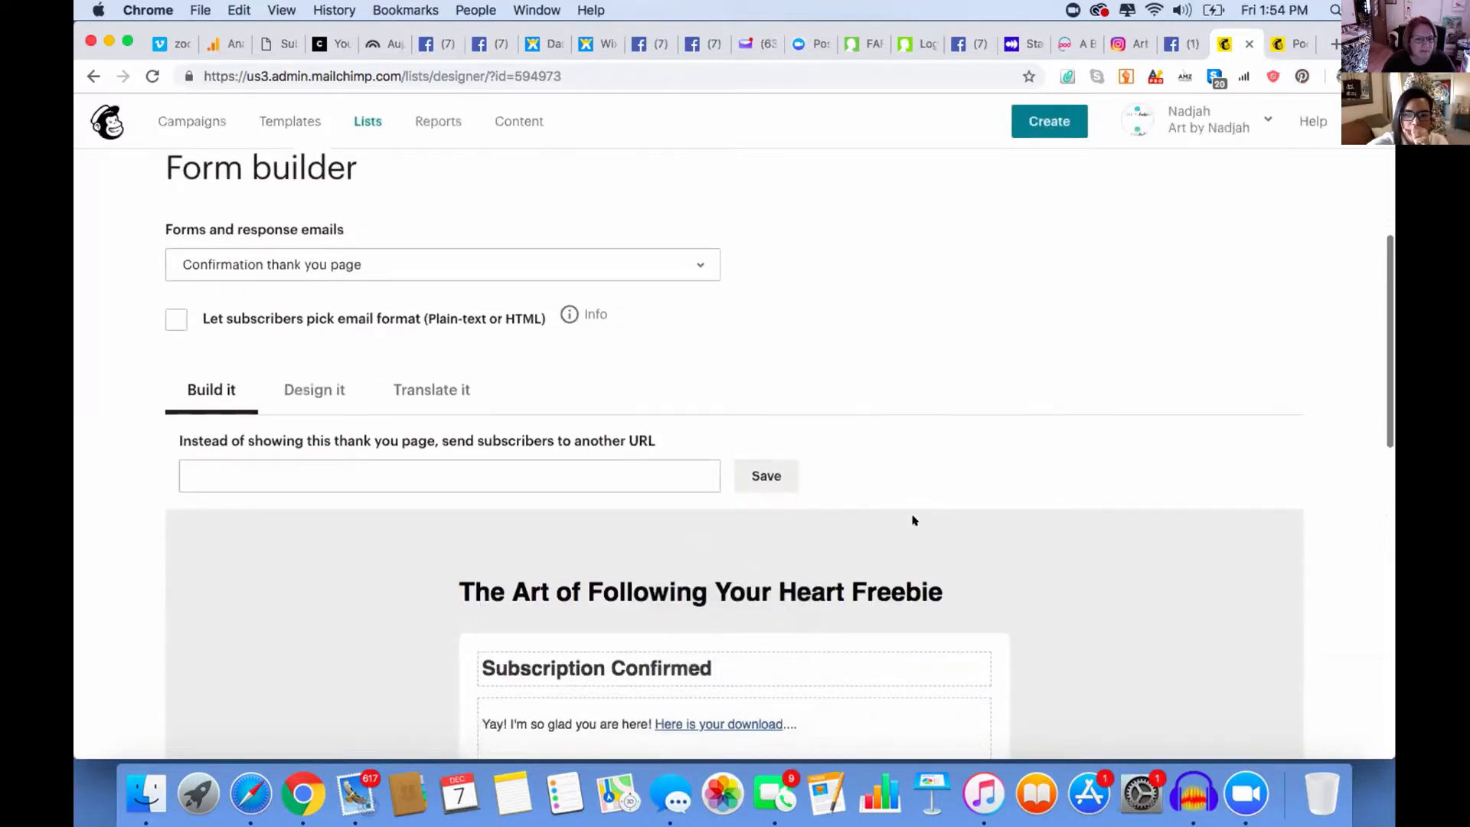
key(F10)
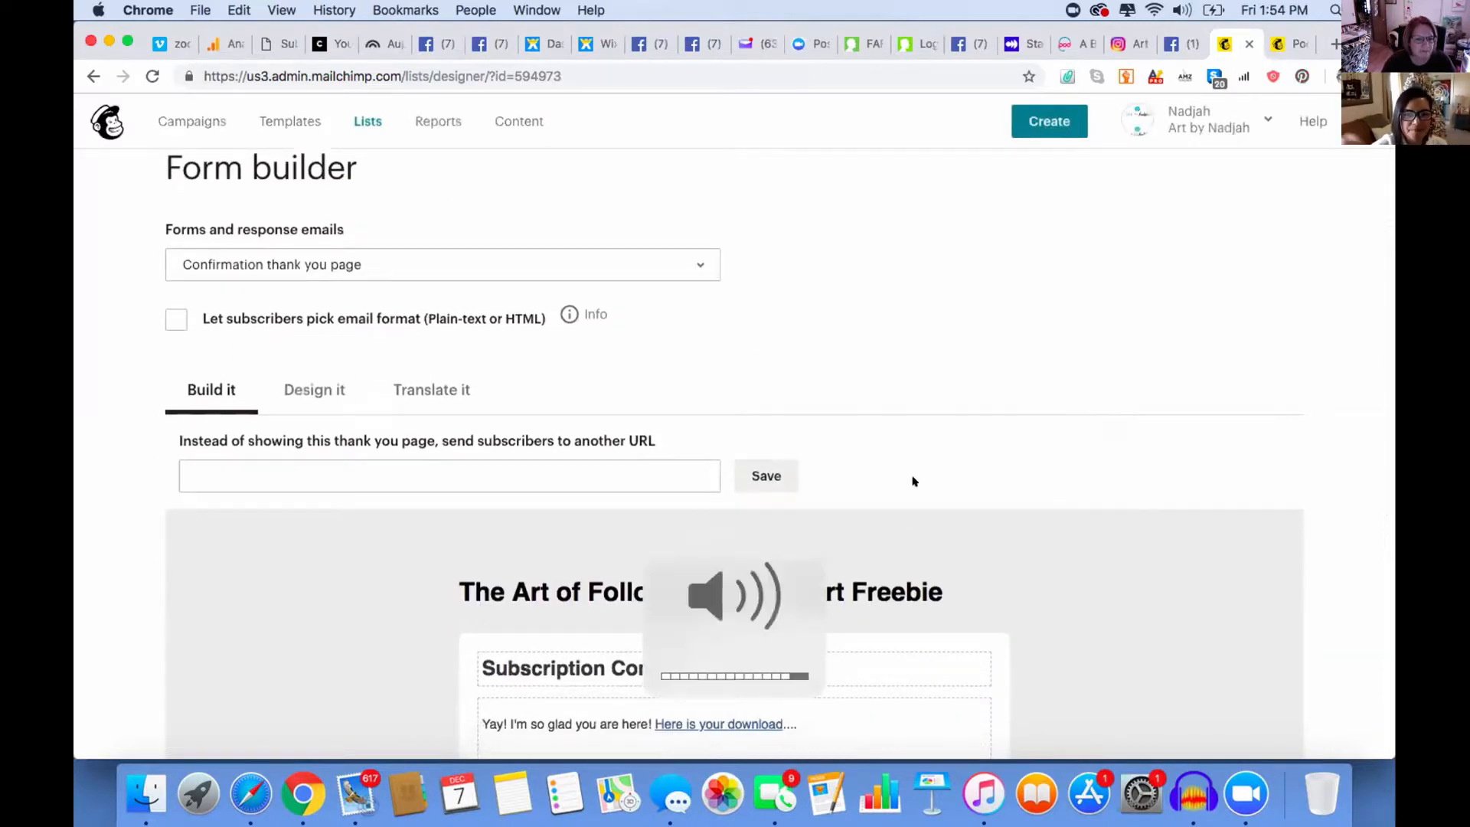
Look over the available forms and response emails and the redirect URL option for the thank you page.
click(699, 262)
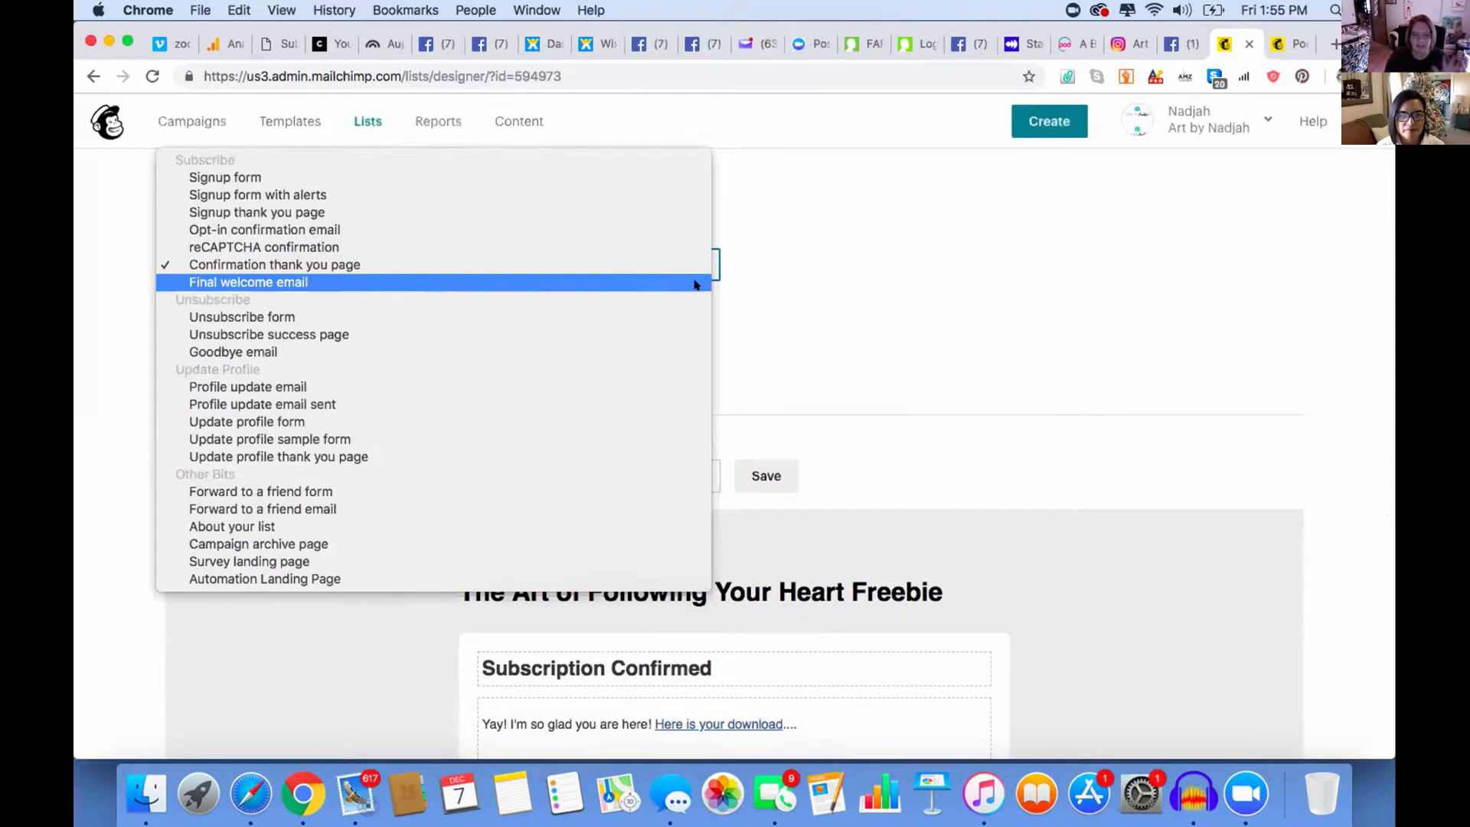
key(Escape)
scroll(391, 462, down, 3)
scroll(391, 463, up, 4)
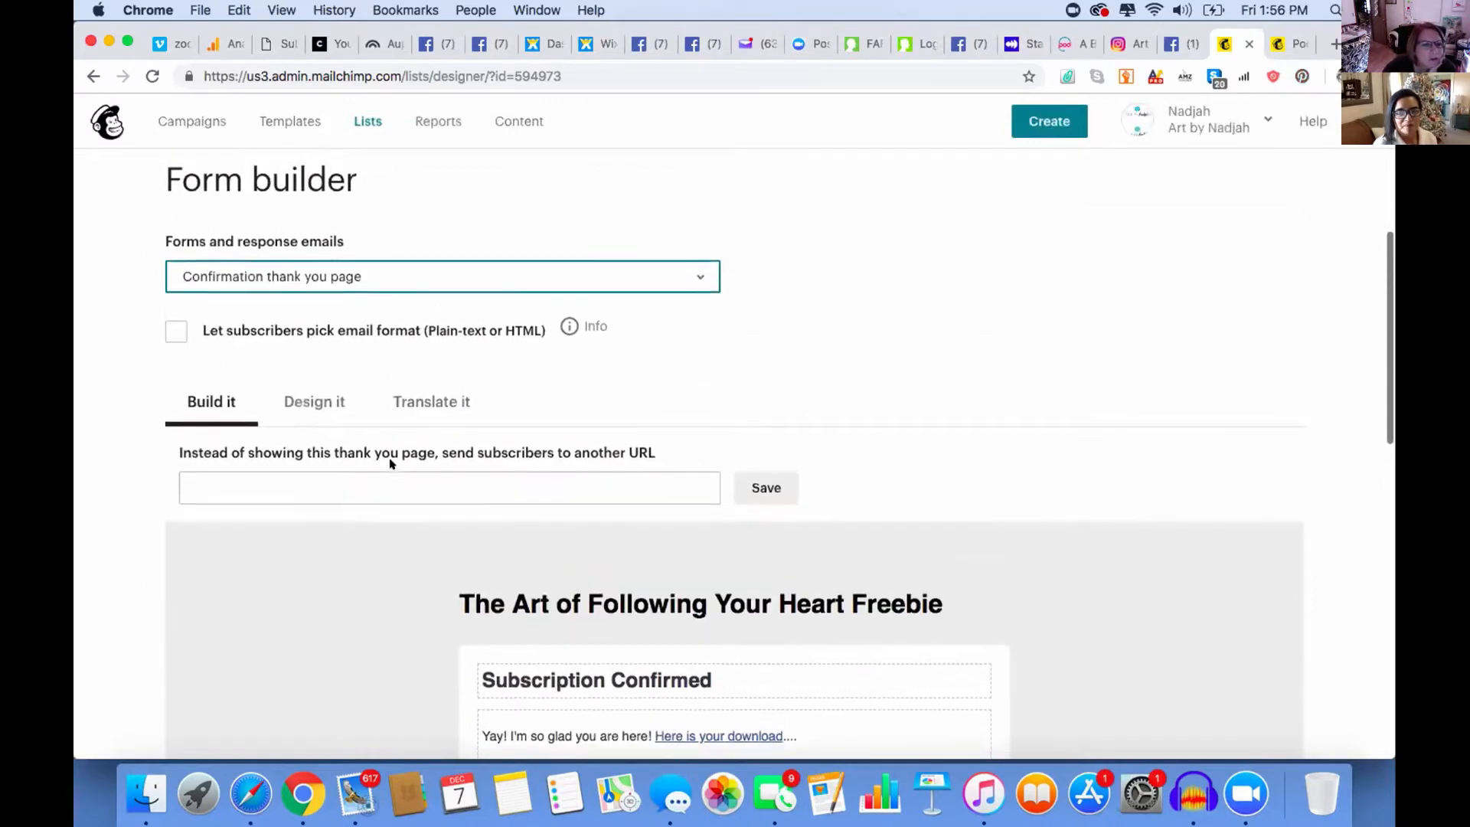
scroll(391, 462, up, 1)
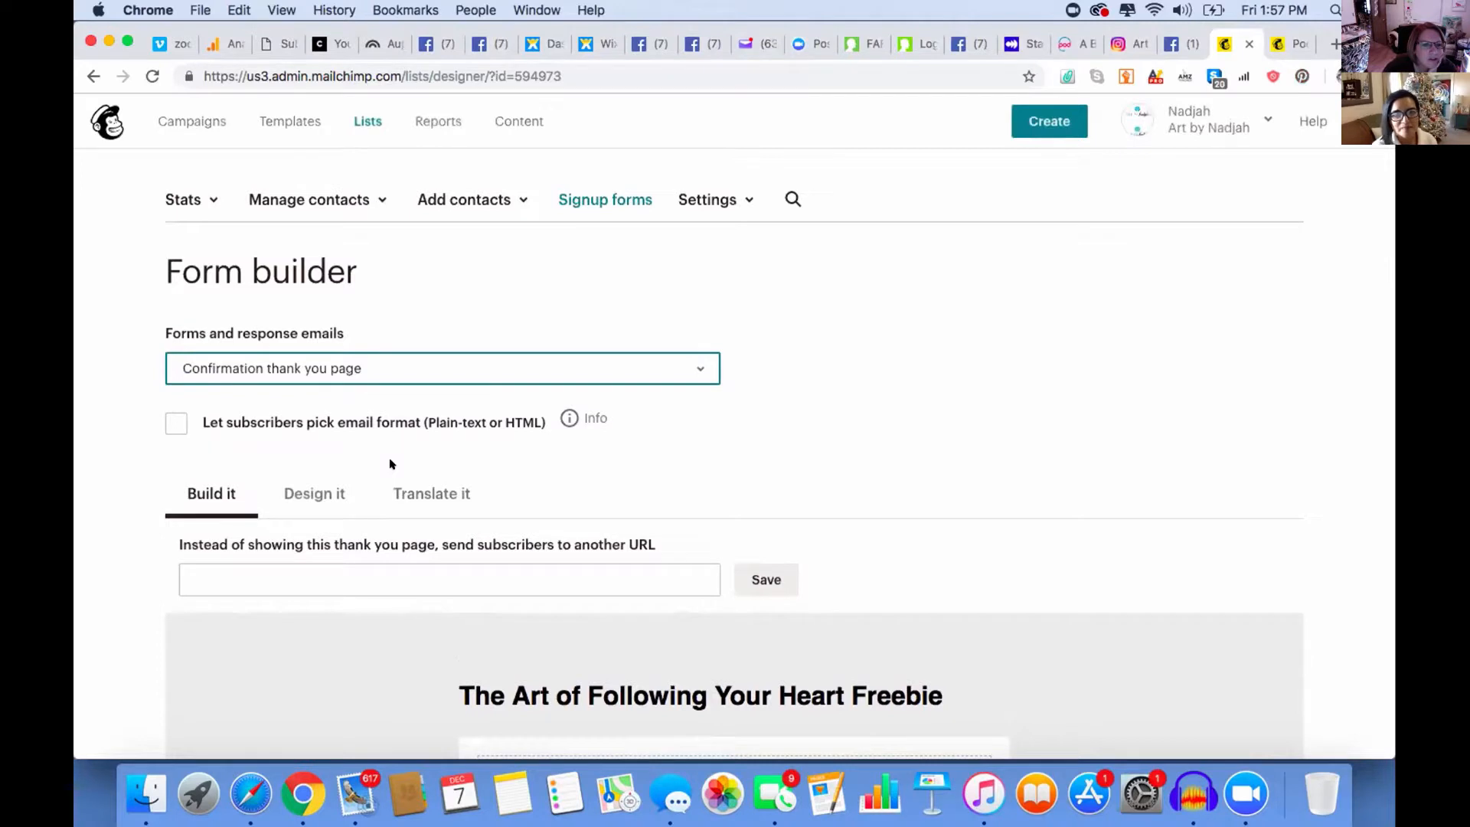
scroll(499, 364, down, 1)
scroll(503, 363, down, 1)
scroll(502, 361, up, 1)
Switch the form builder to the Signup form and copy its signup form URL.
click(502, 349)
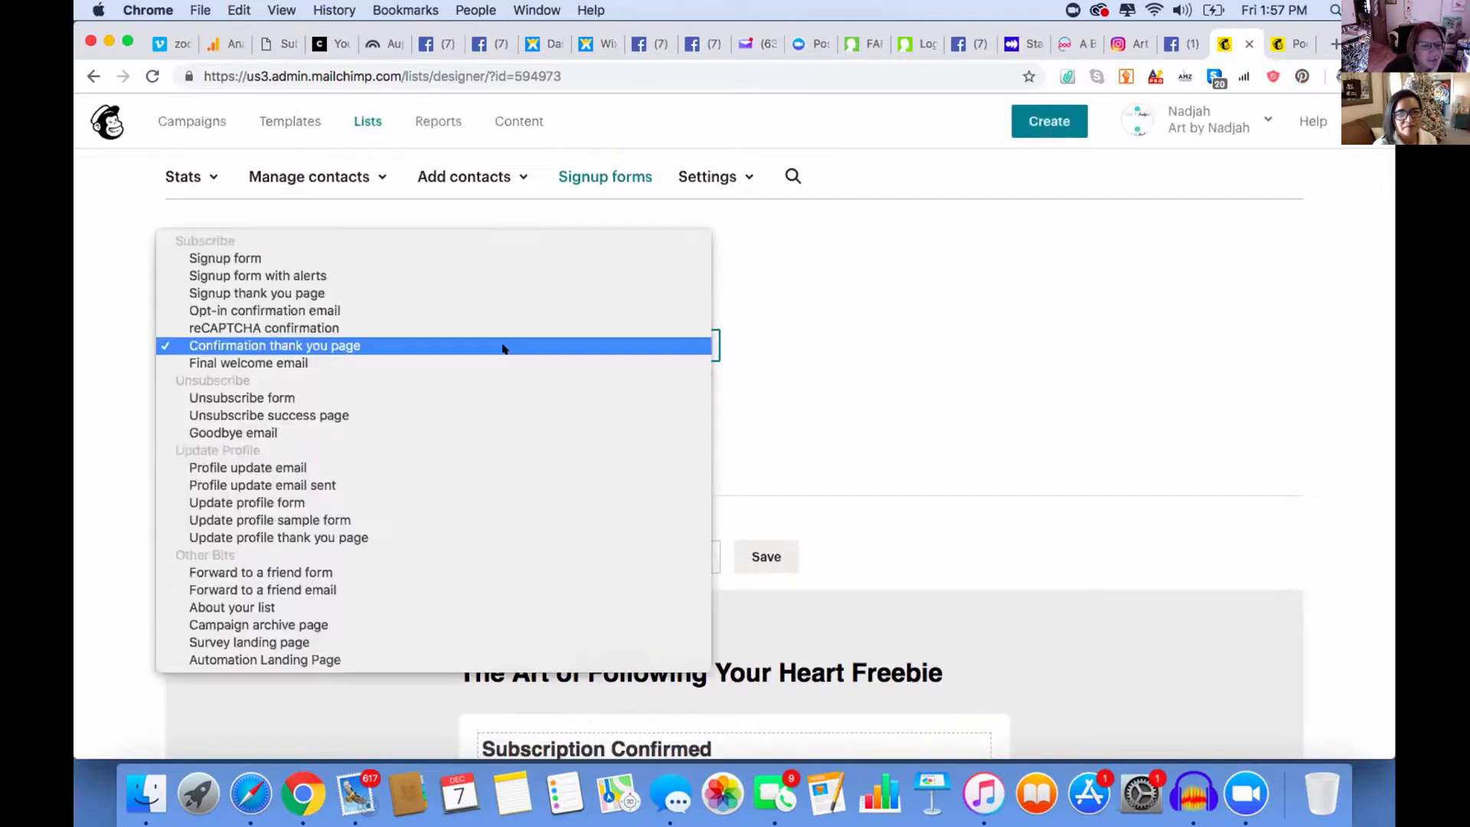
click(493, 260)
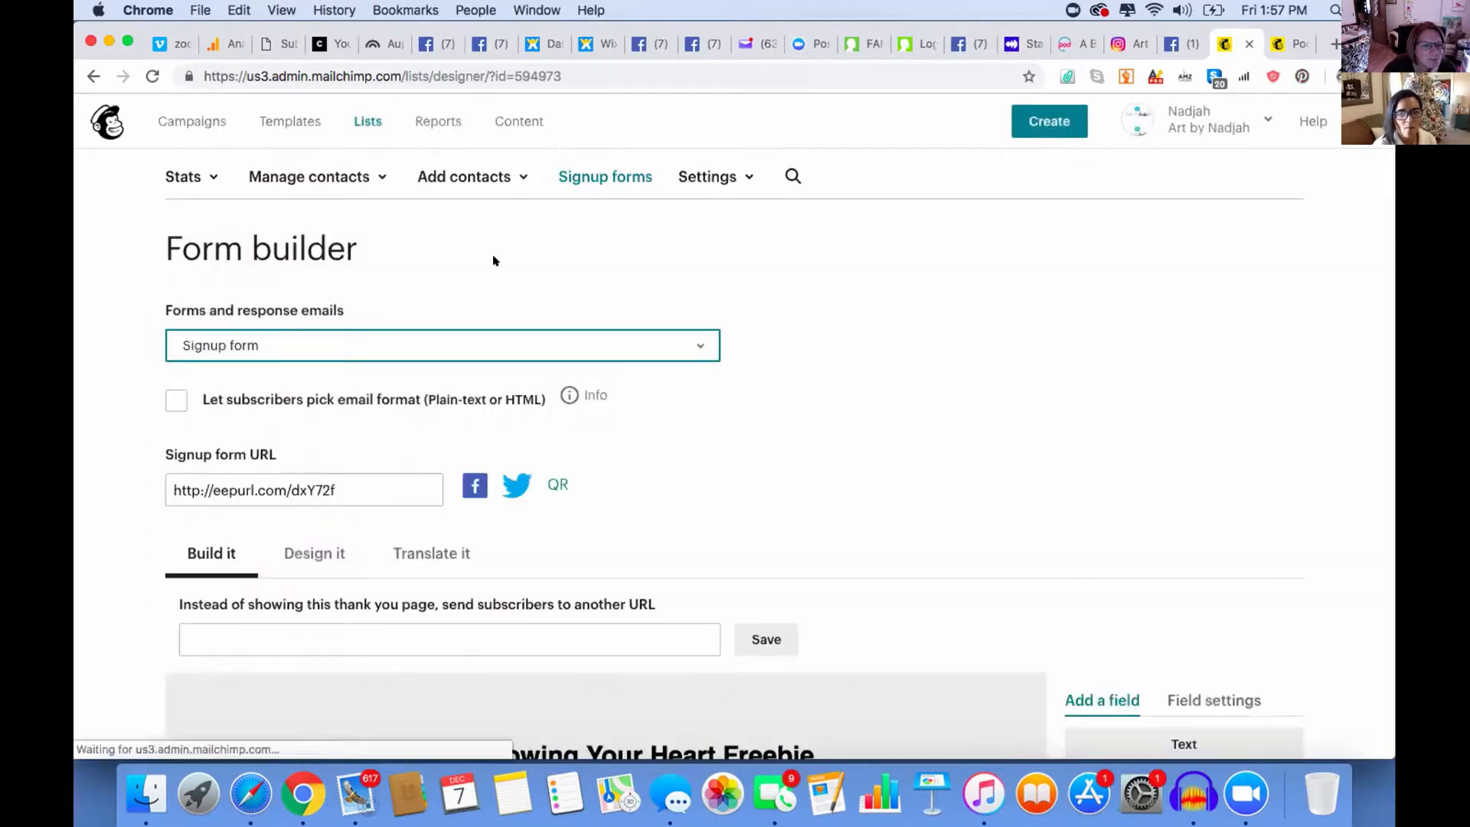
click(256, 490)
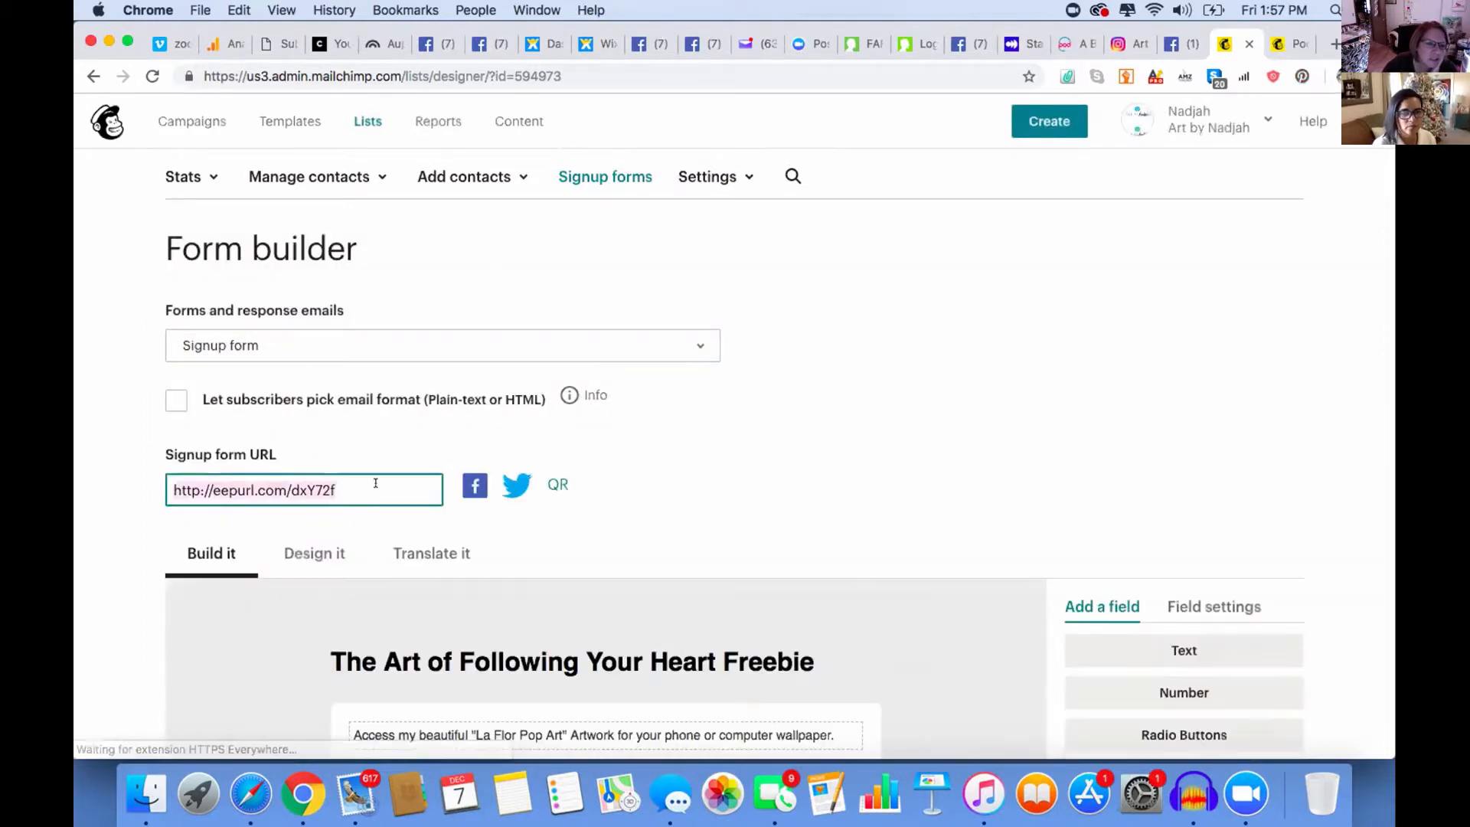
right_click(260, 490)
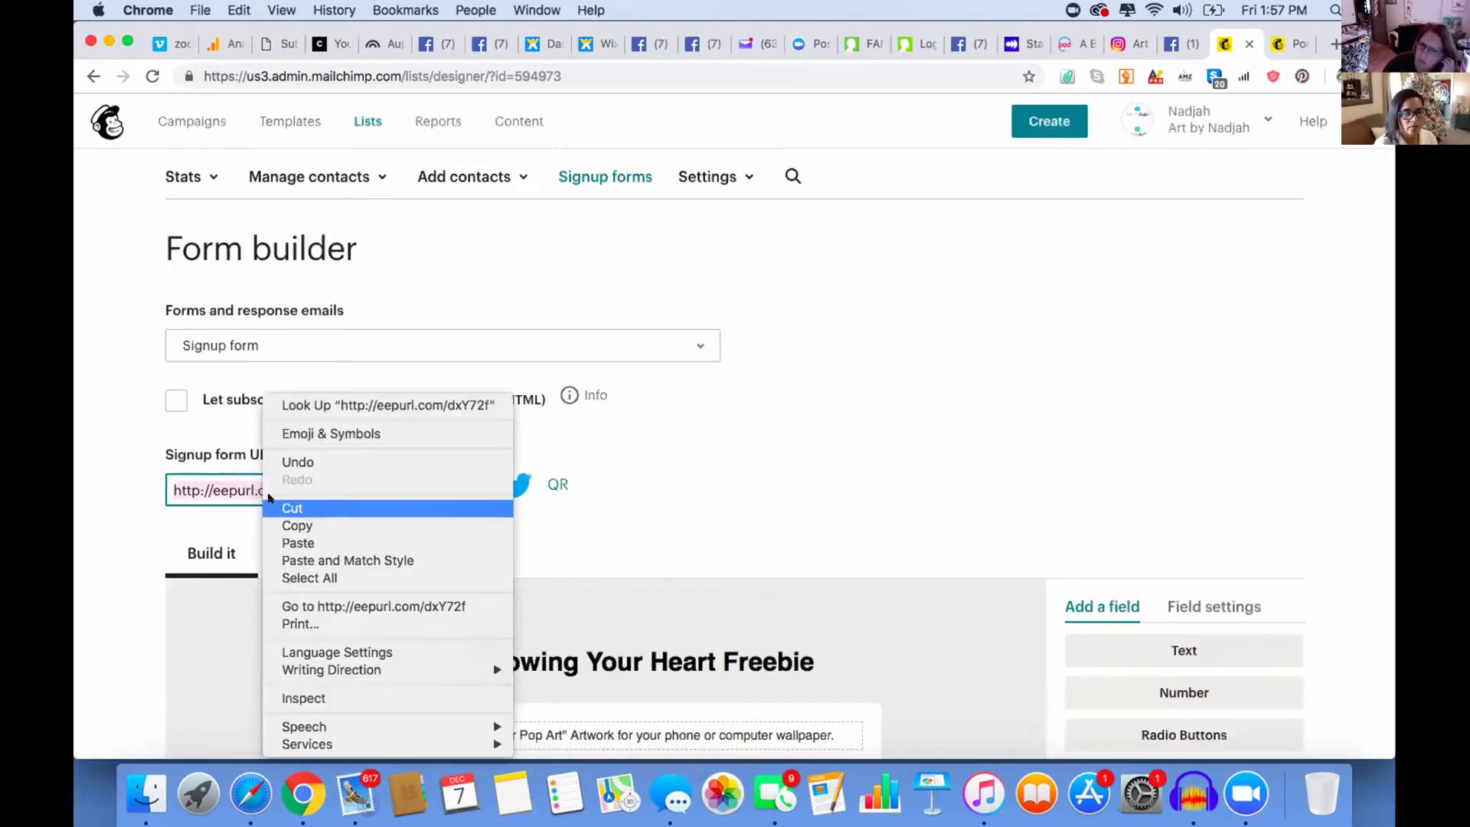
click(285, 525)
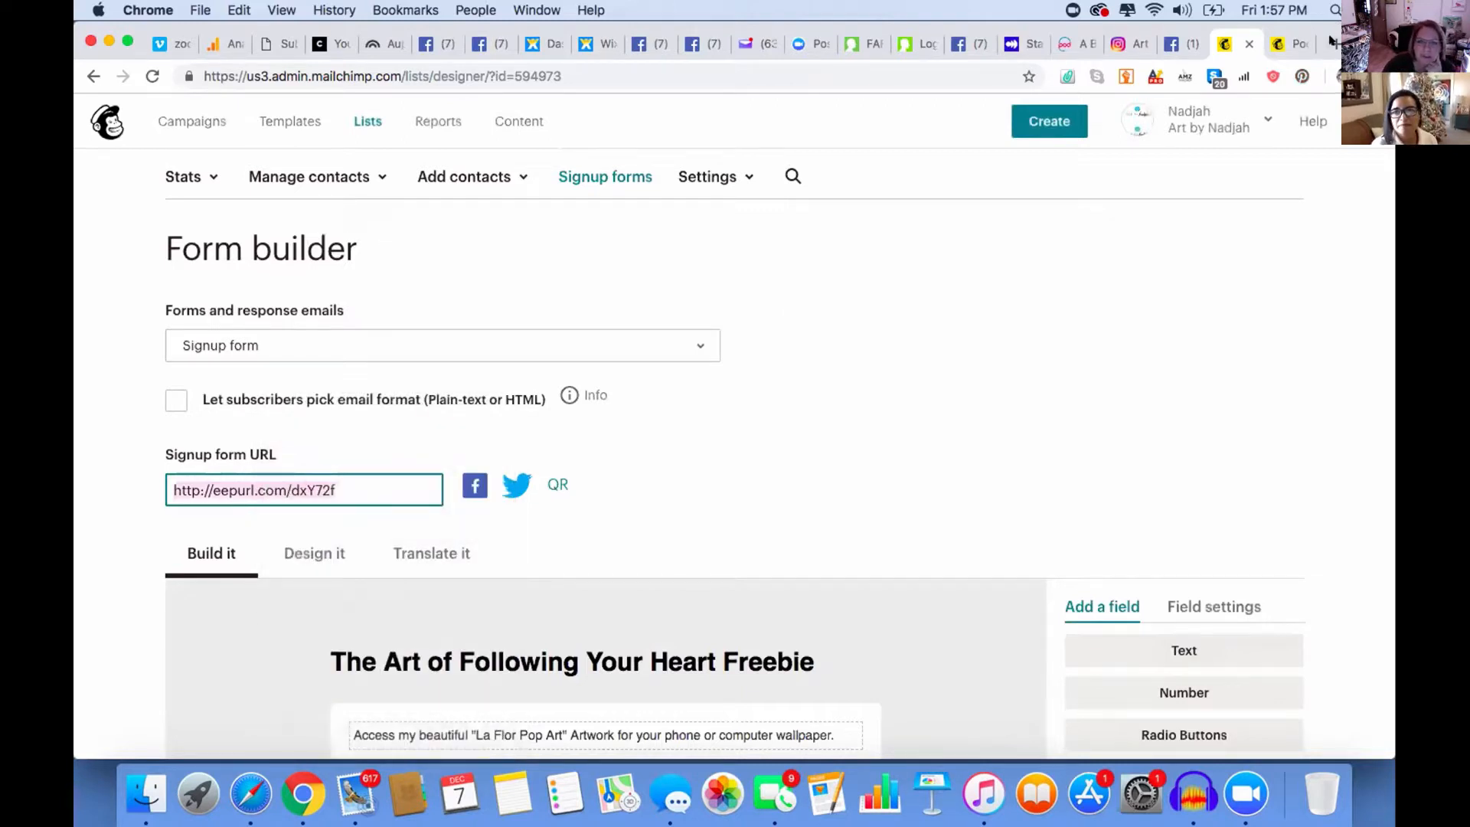
Test the public signup form in a new browser tab by subscribing with a saved email address and completing the reCAPTCHA check.
click(1286, 40)
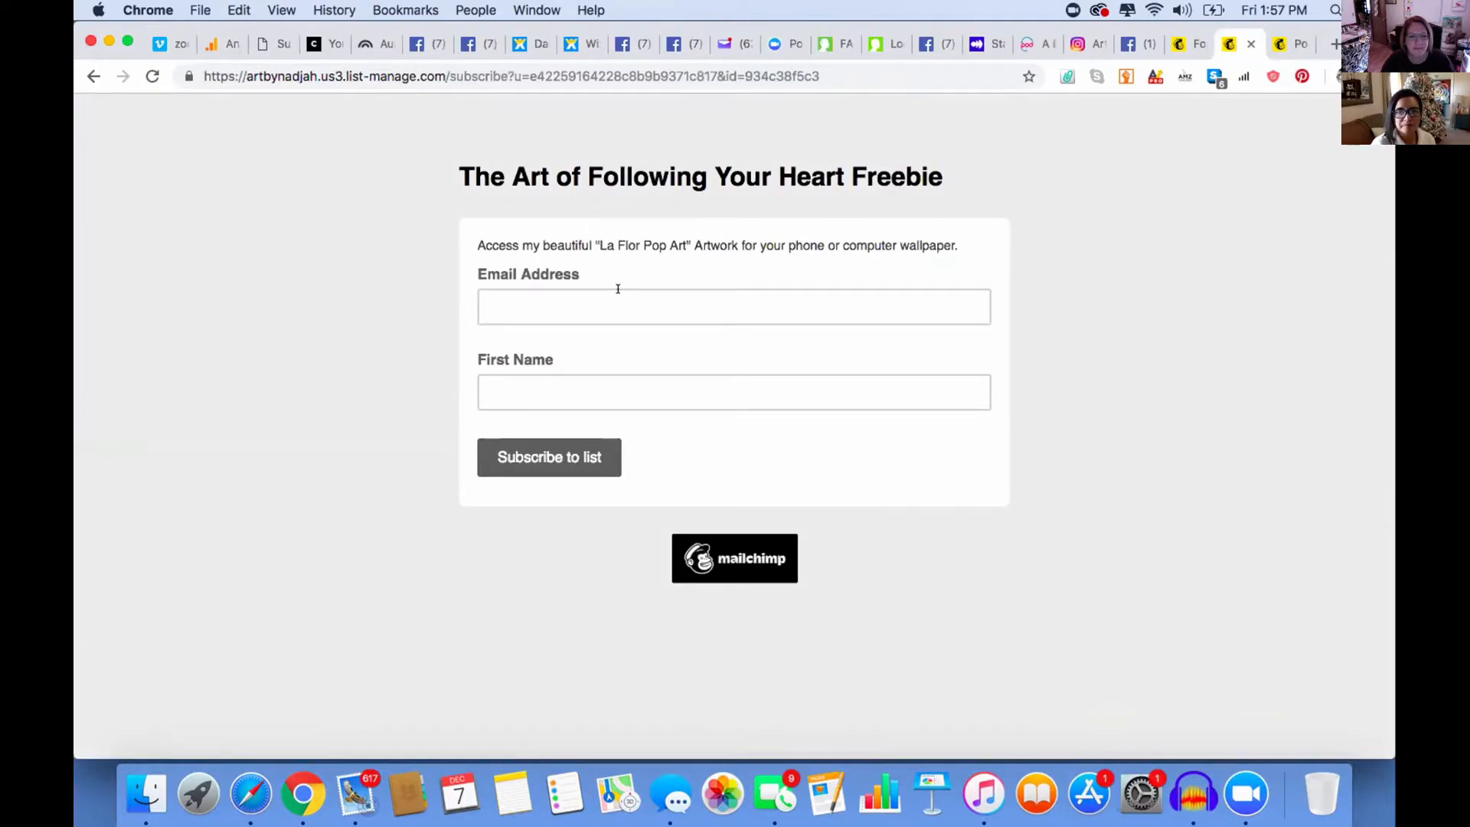
click(618, 289)
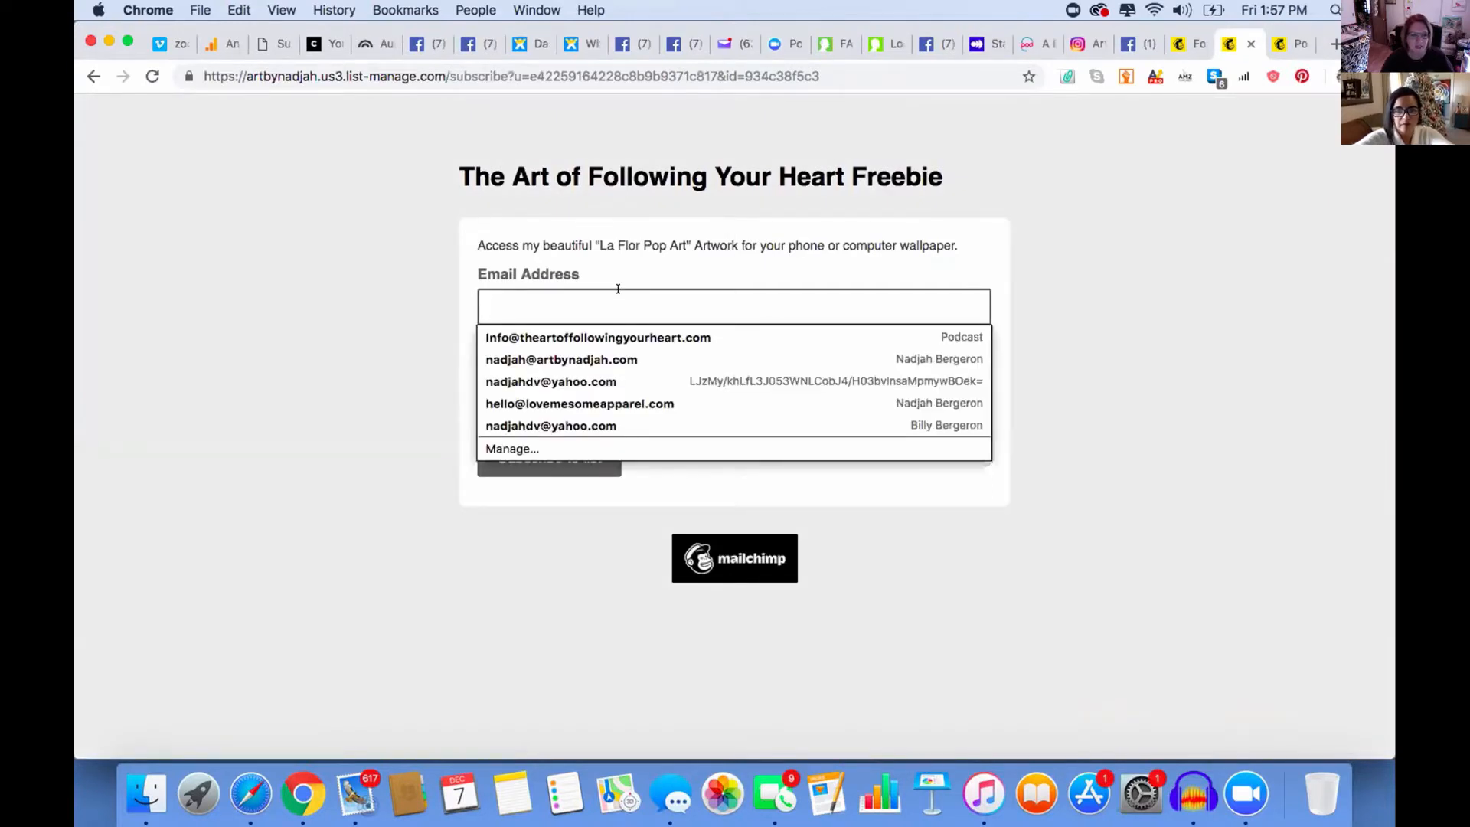
click(607, 360)
click(573, 452)
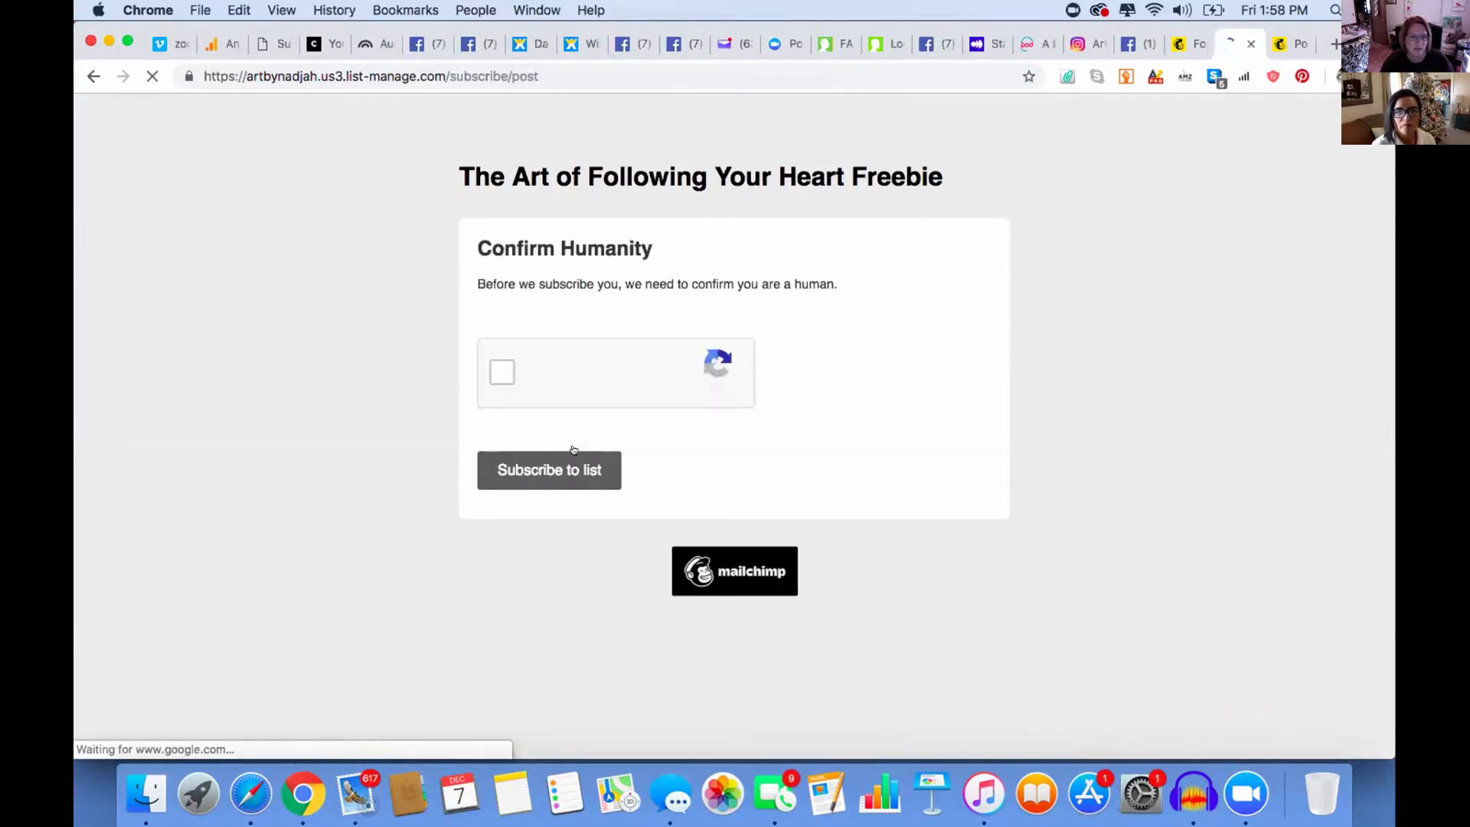
click(493, 366)
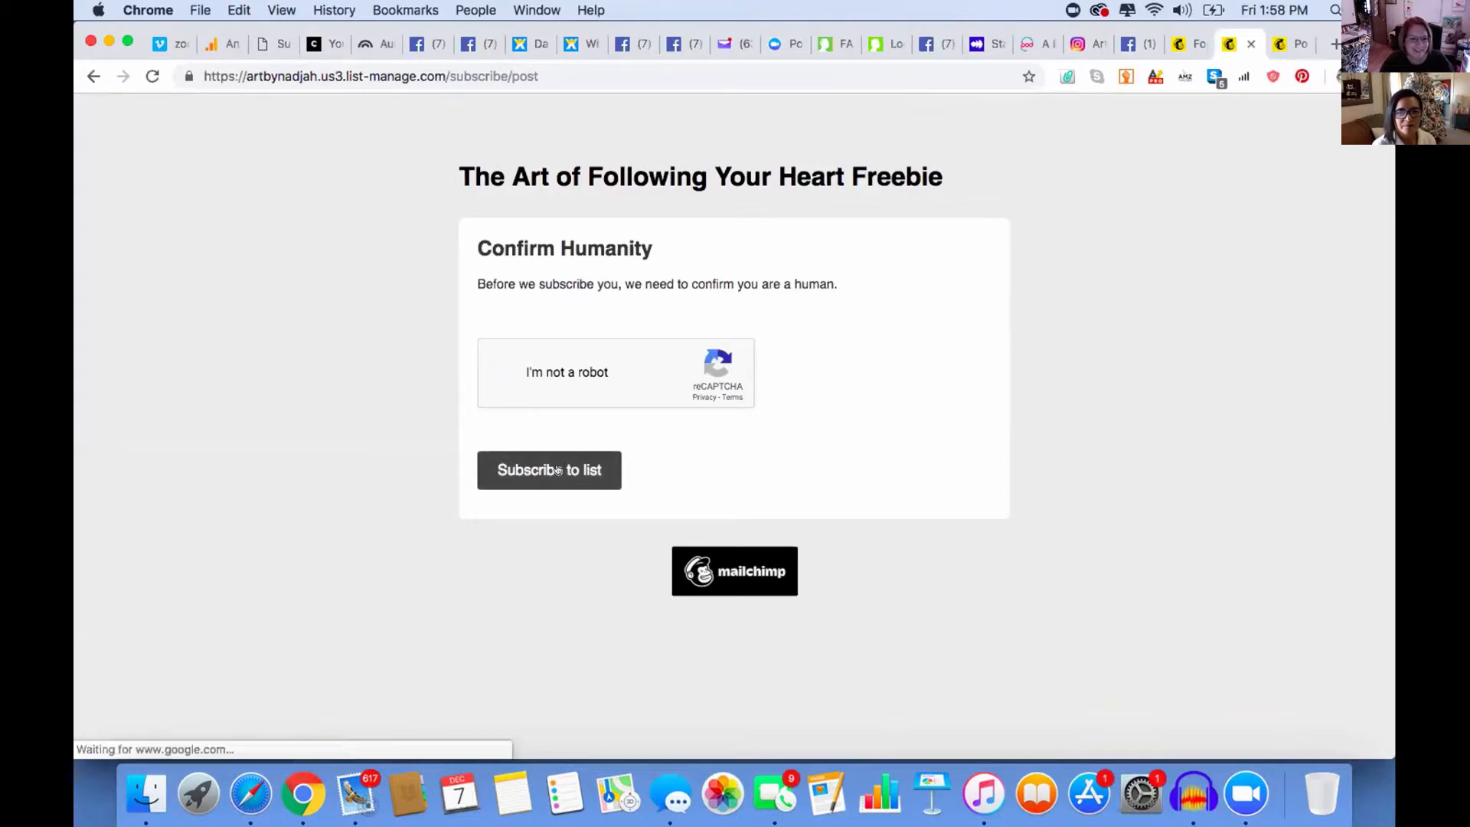
click(557, 470)
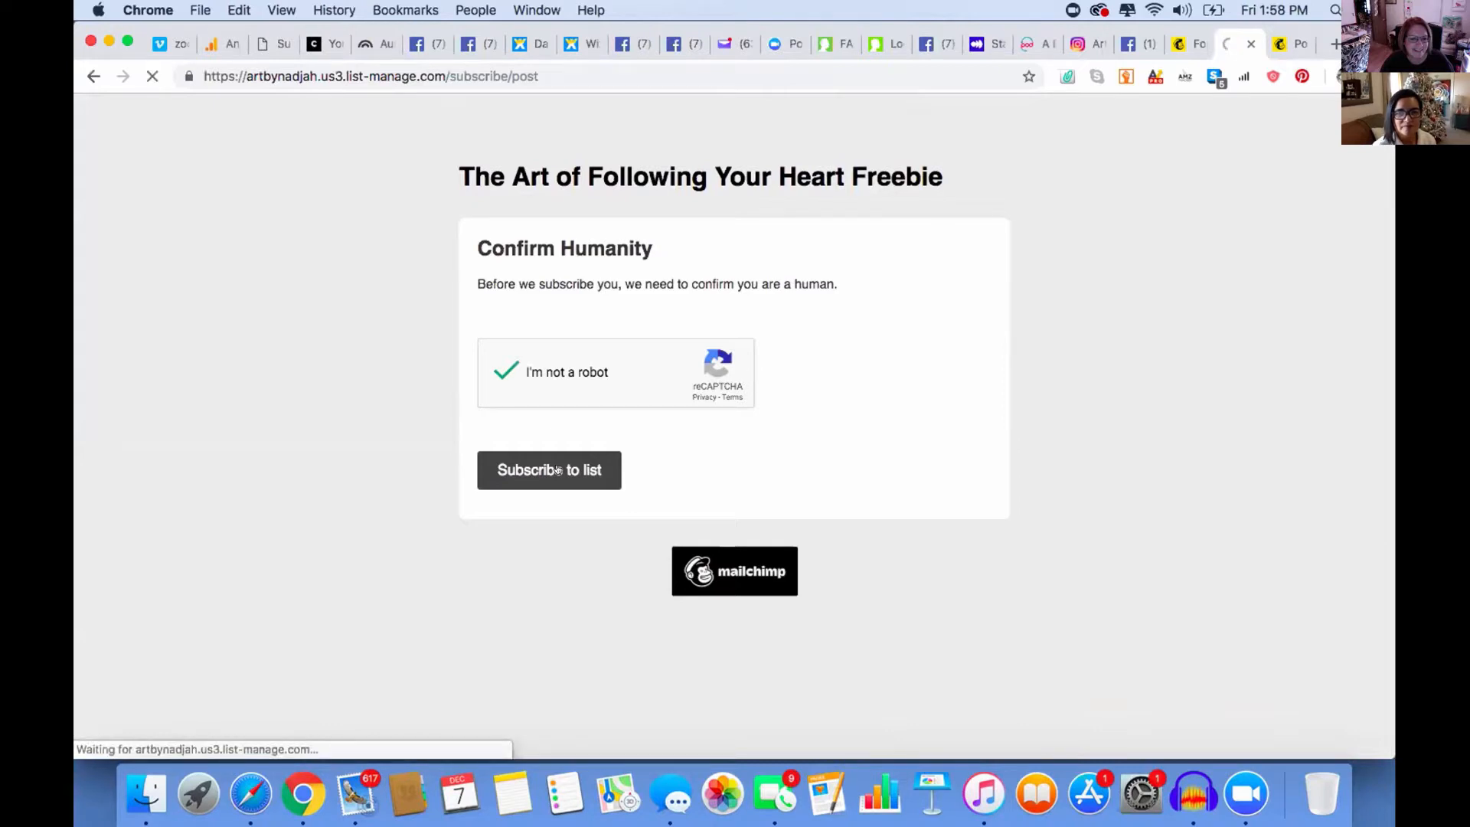
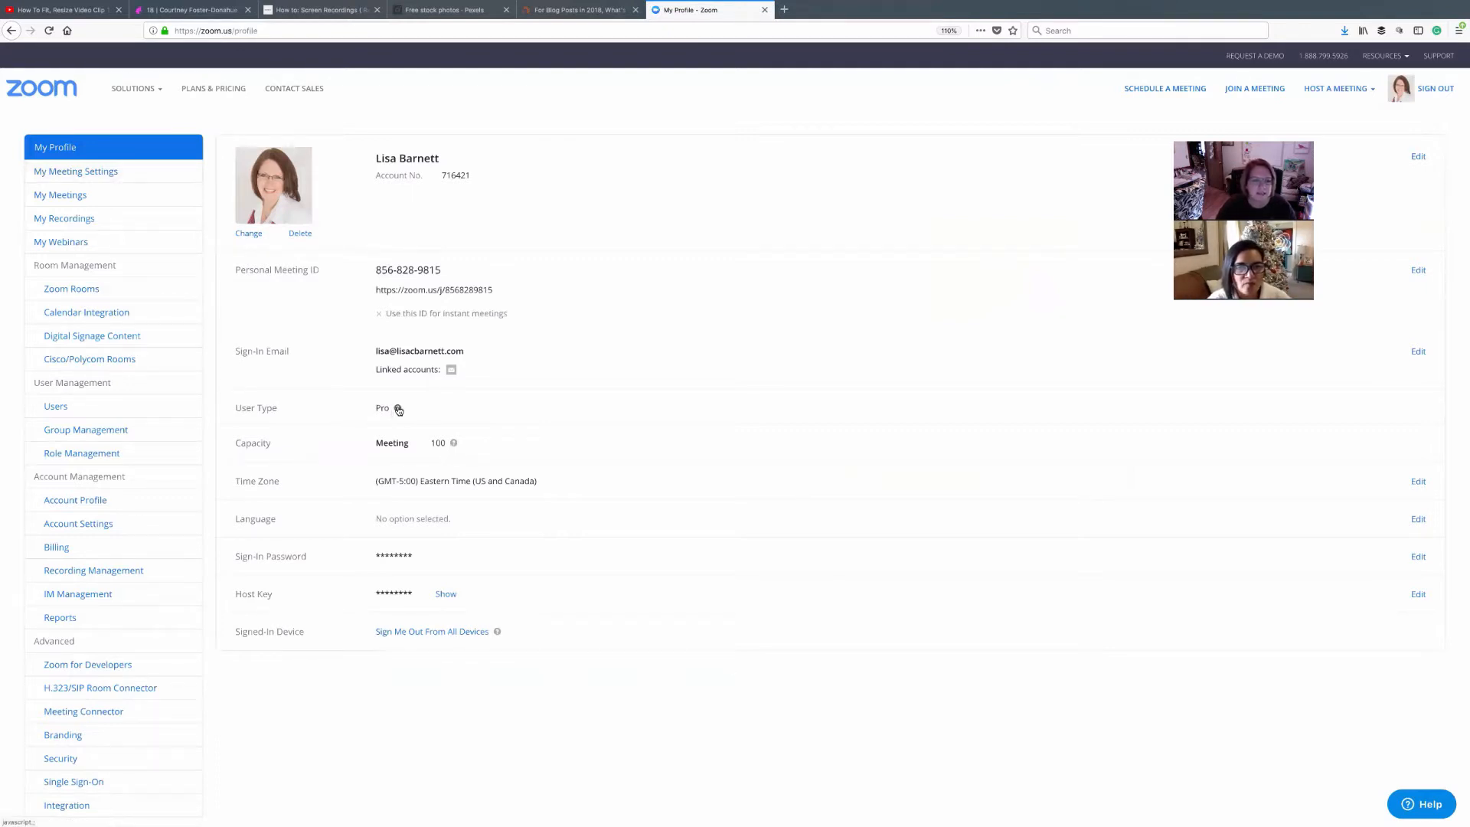
In Zoom, view the user type details and start scheduling a meeting, adding the attendee's first name to the topic "My Meeting".
click(397, 410)
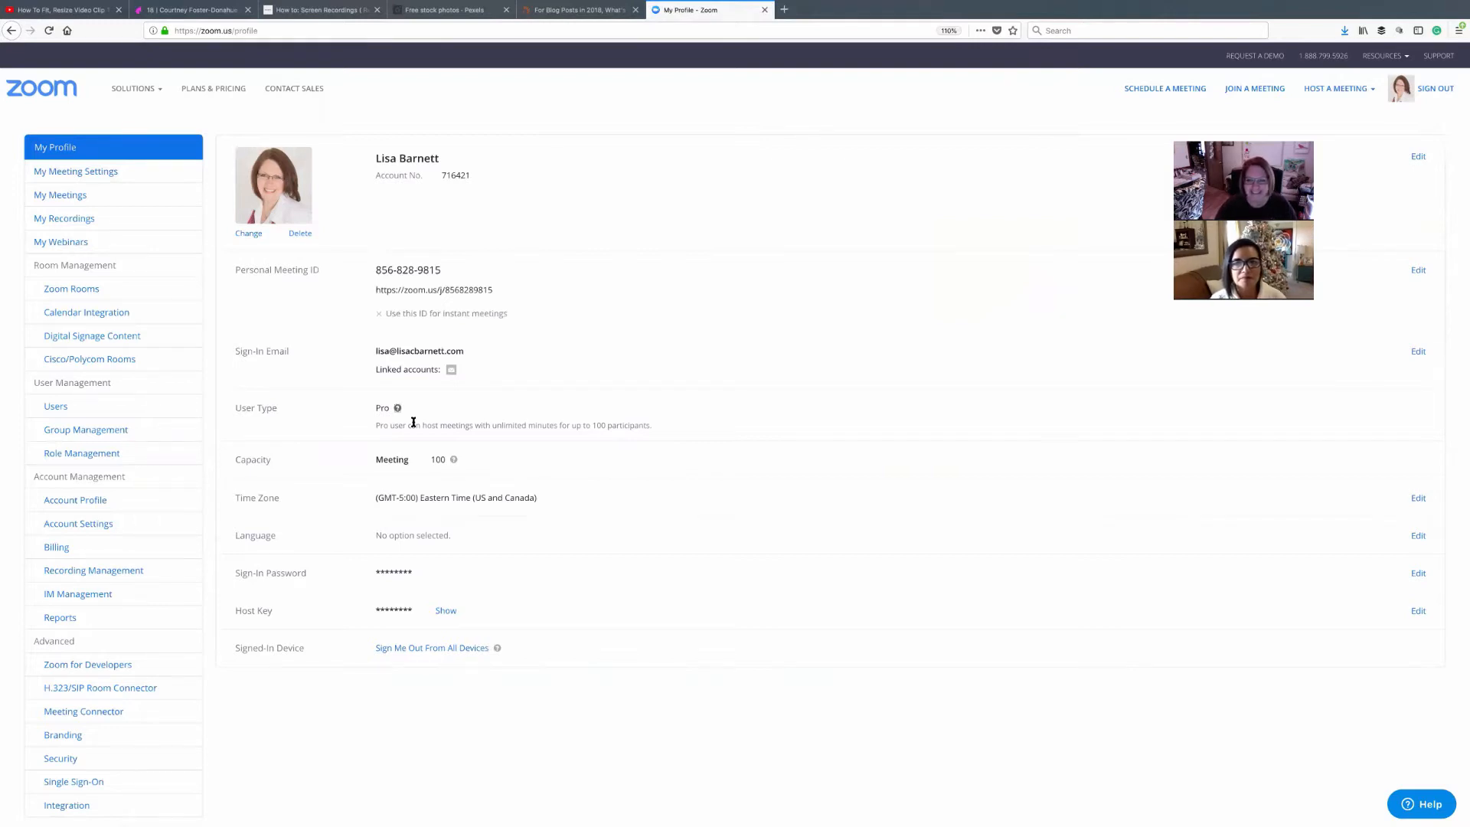
click(69, 195)
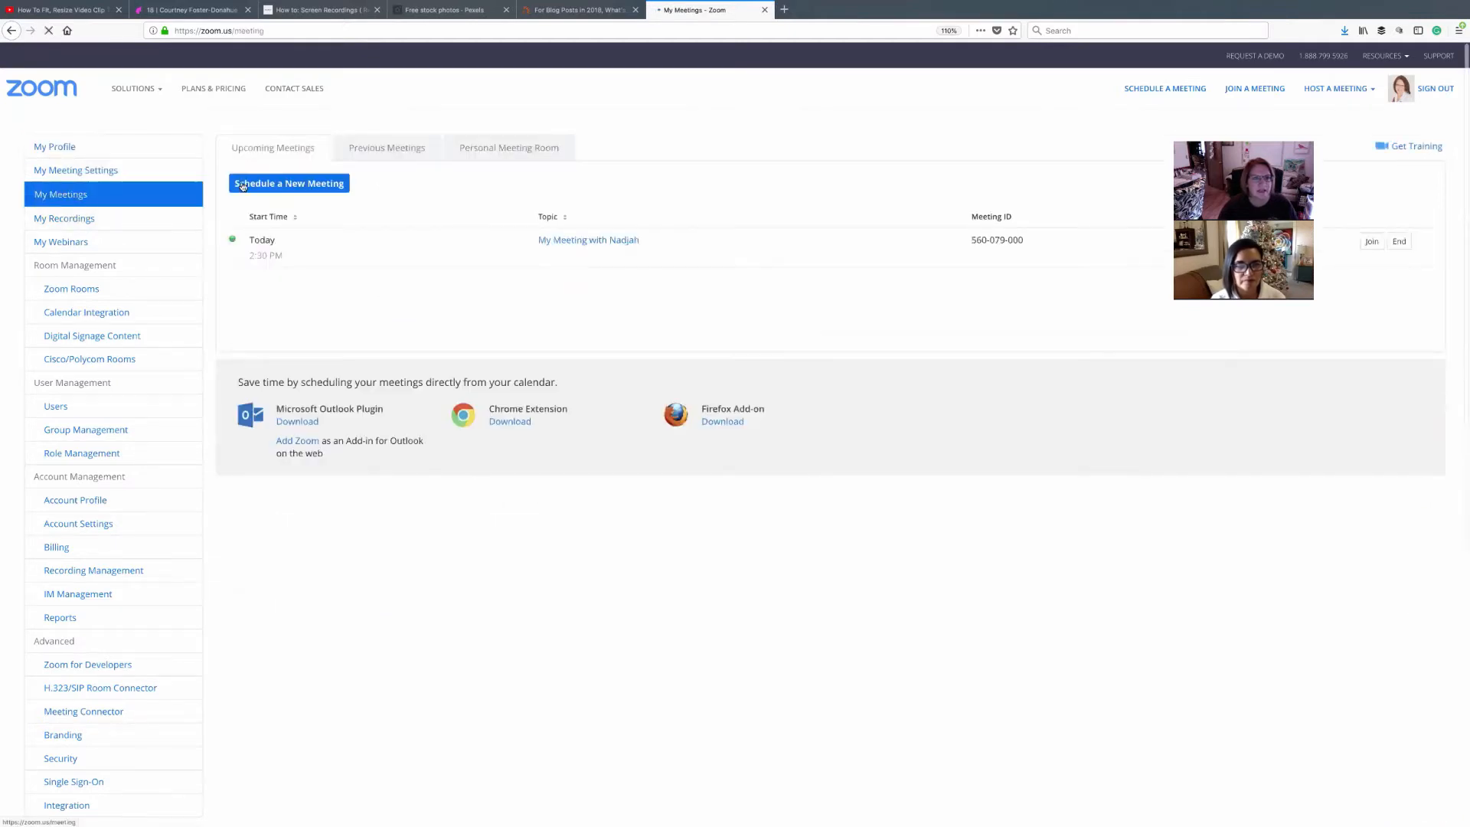
click(303, 187)
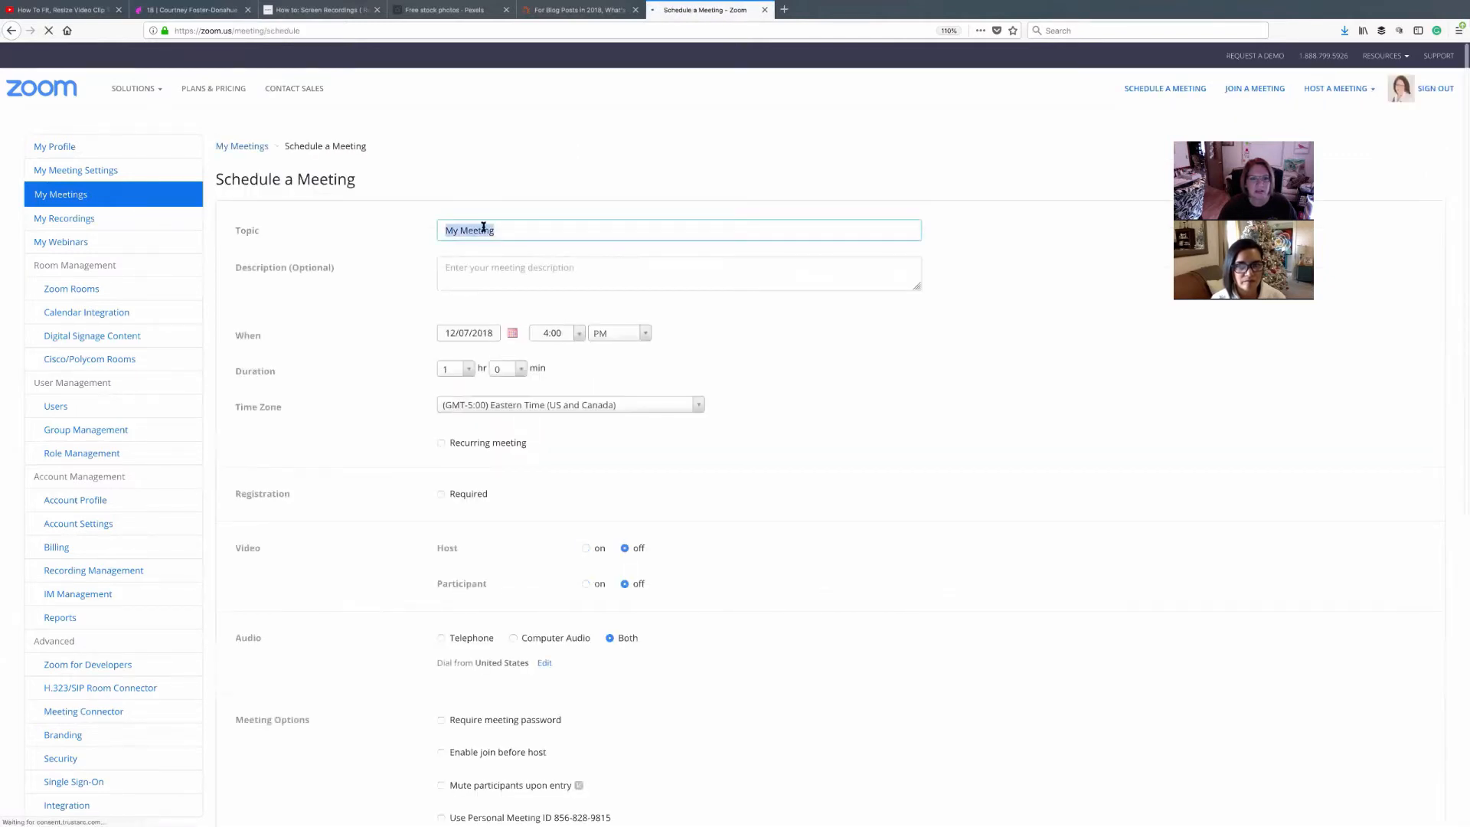
click(501, 228)
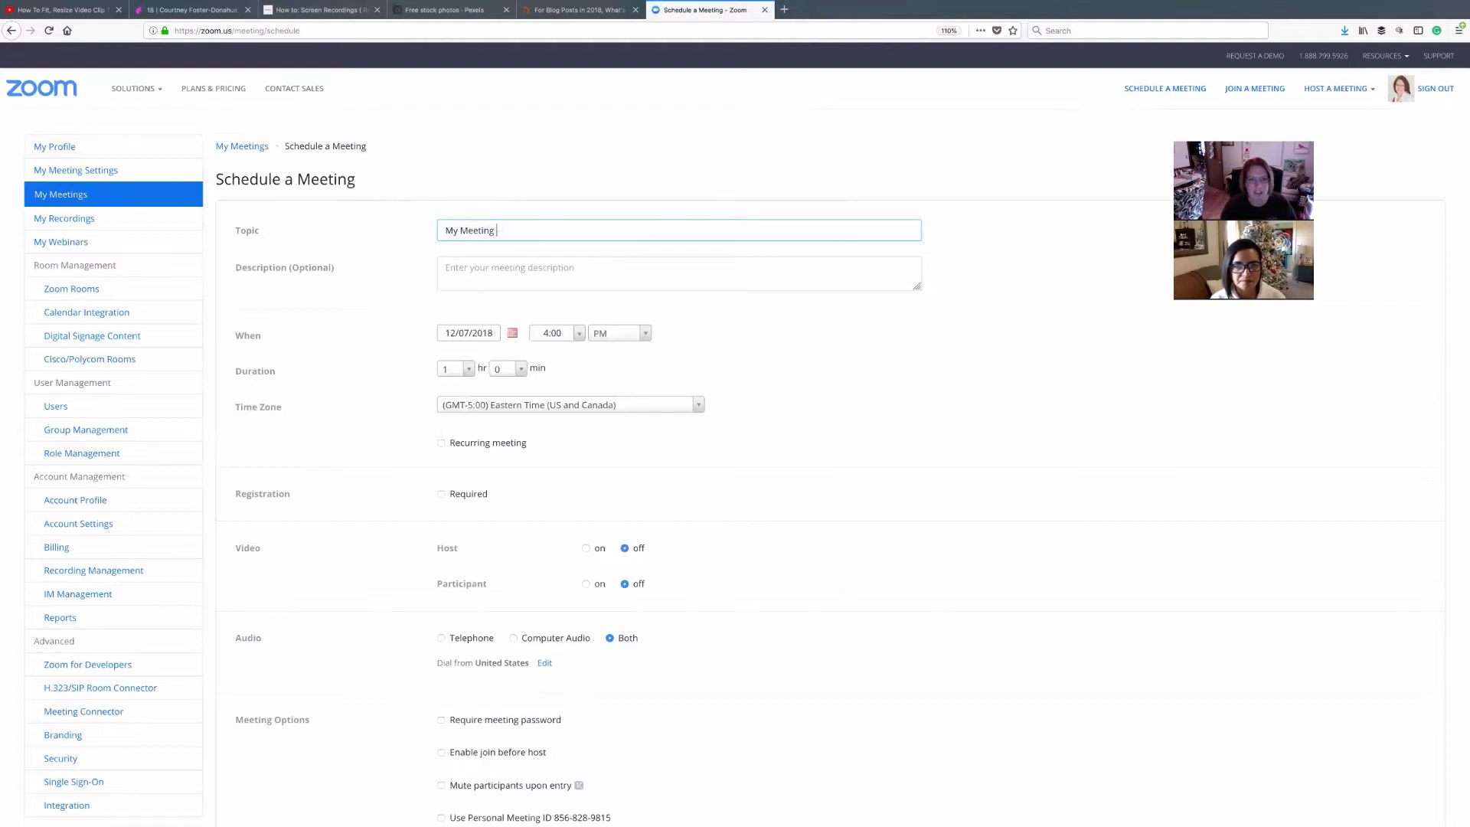
text(Nadjah)
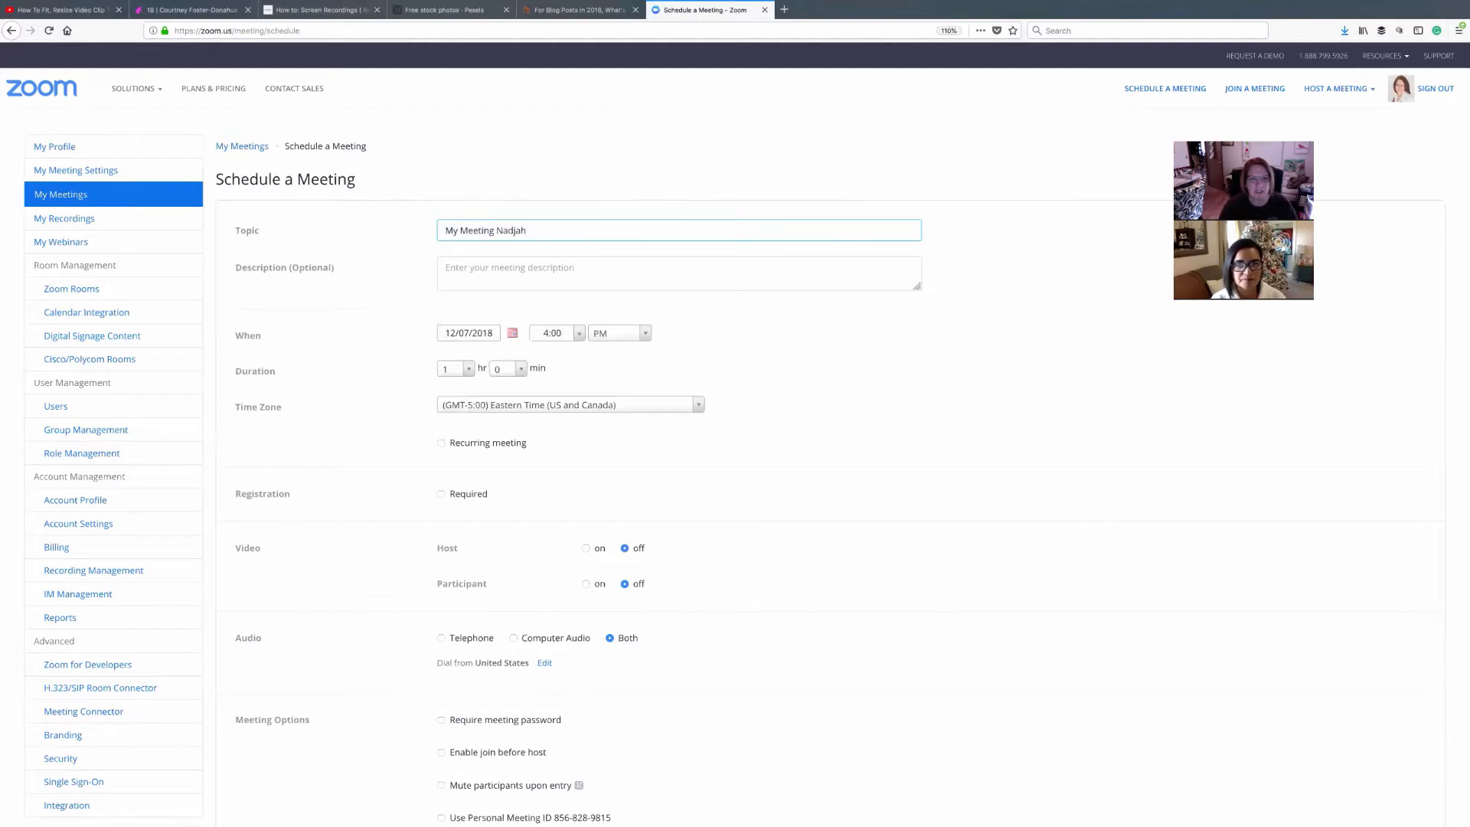
Set the meeting date to 12/08/2018 and look over the duration choices, leaving it at 1 hour 0 minutes.
click(489, 260)
scroll(525, 271, down, 1)
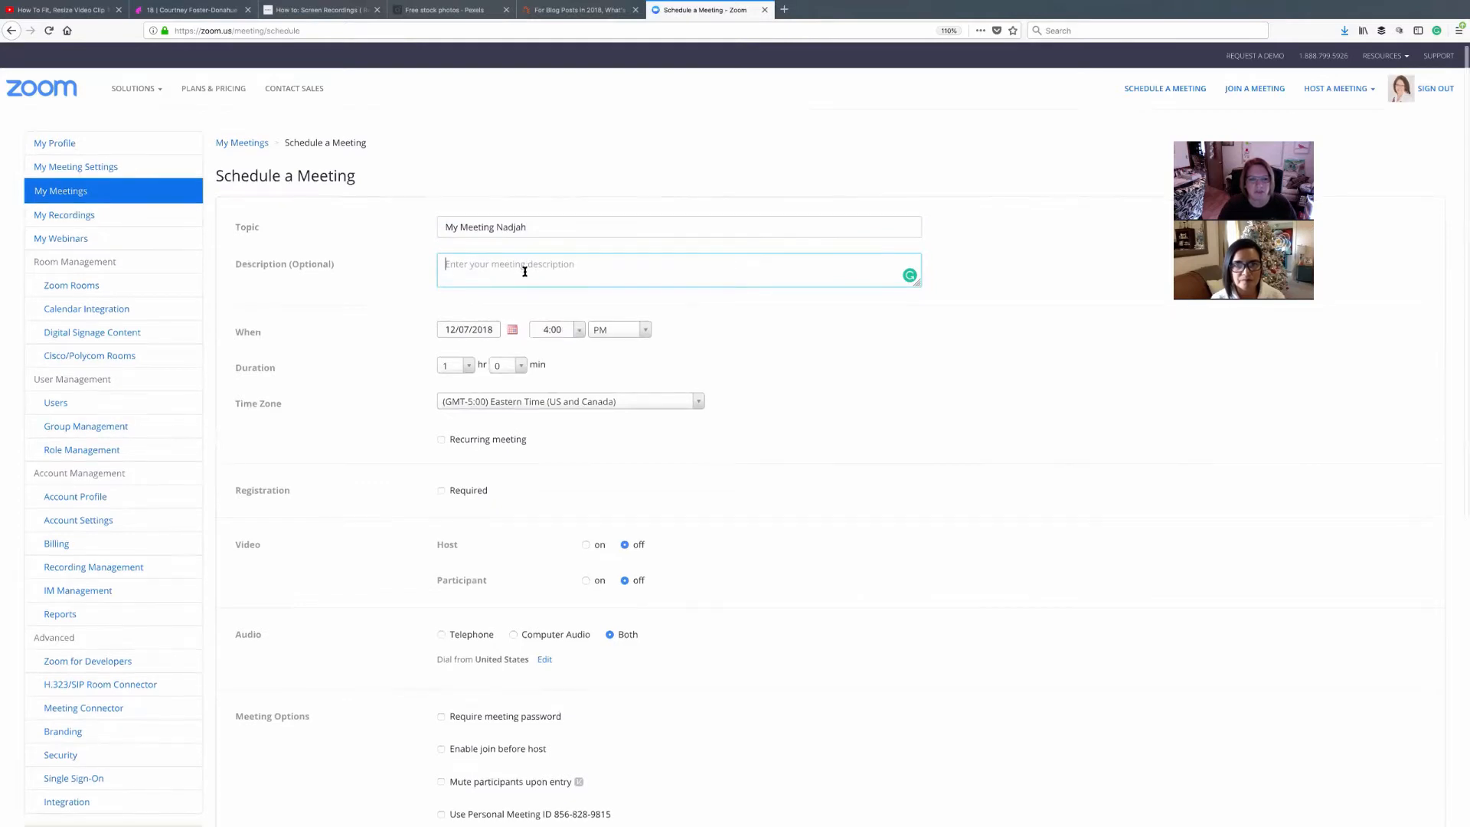
click(511, 324)
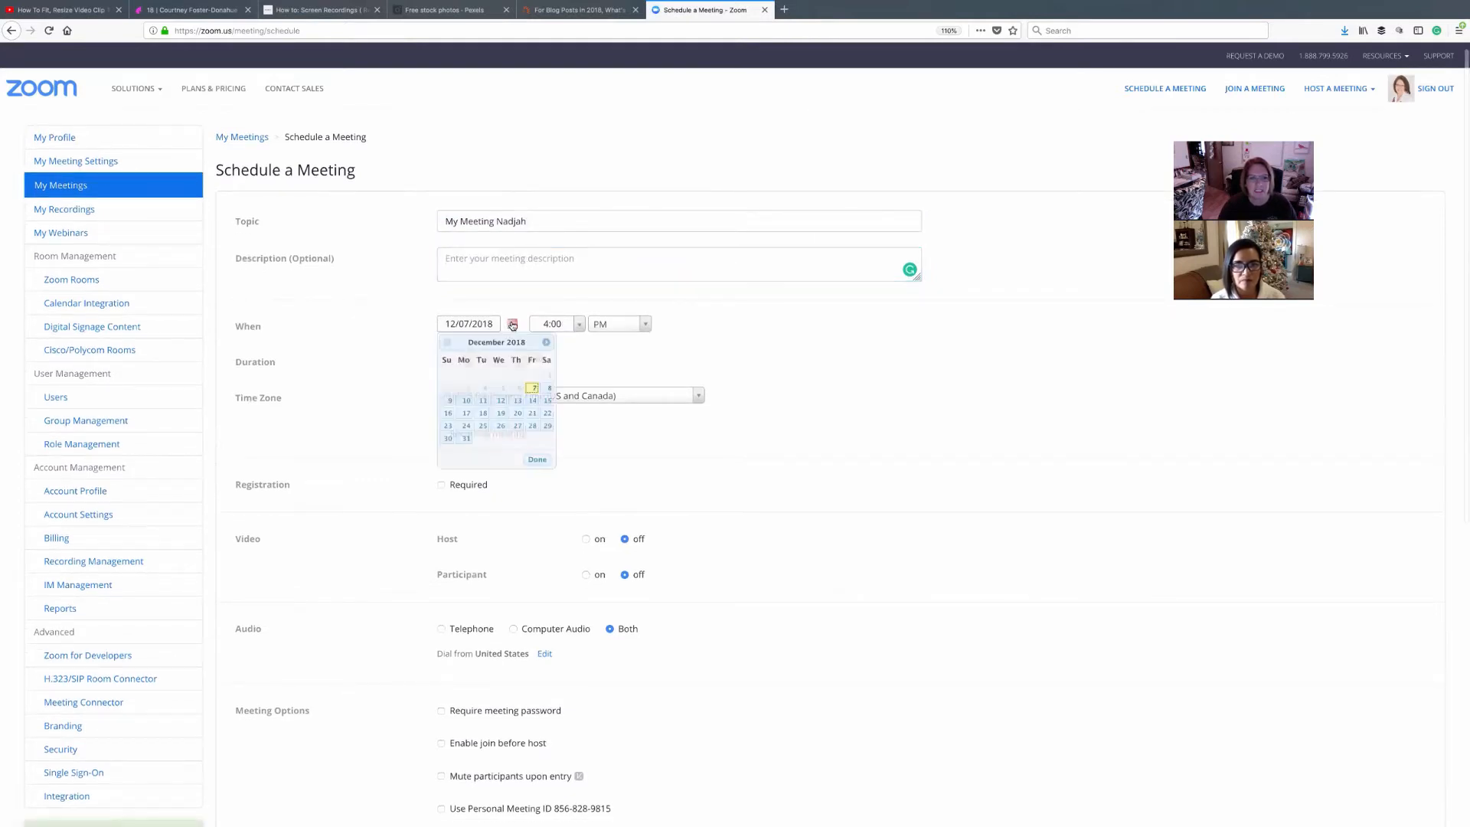
click(547, 389)
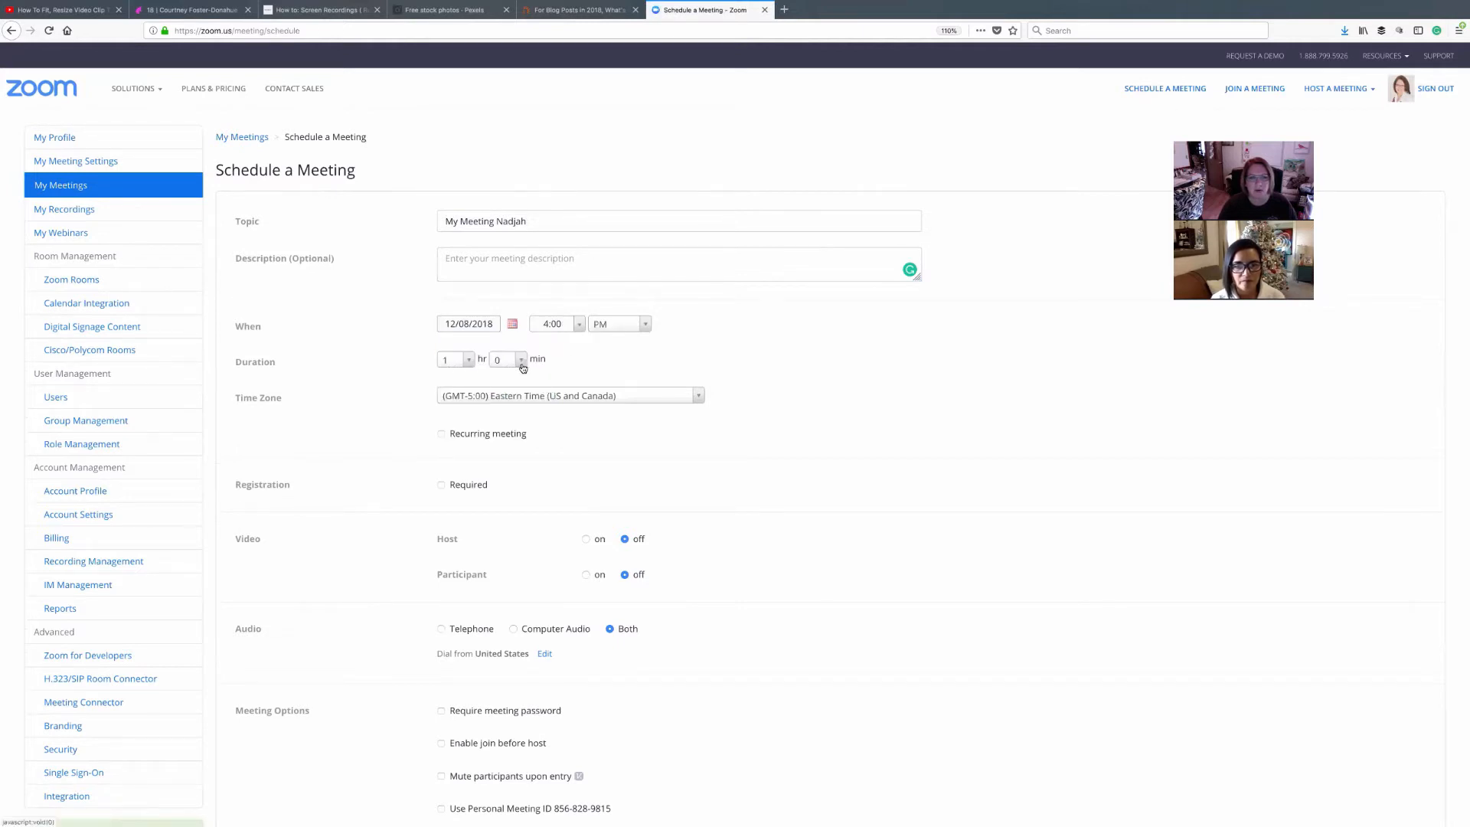
scroll(523, 368, down, 1)
click(467, 291)
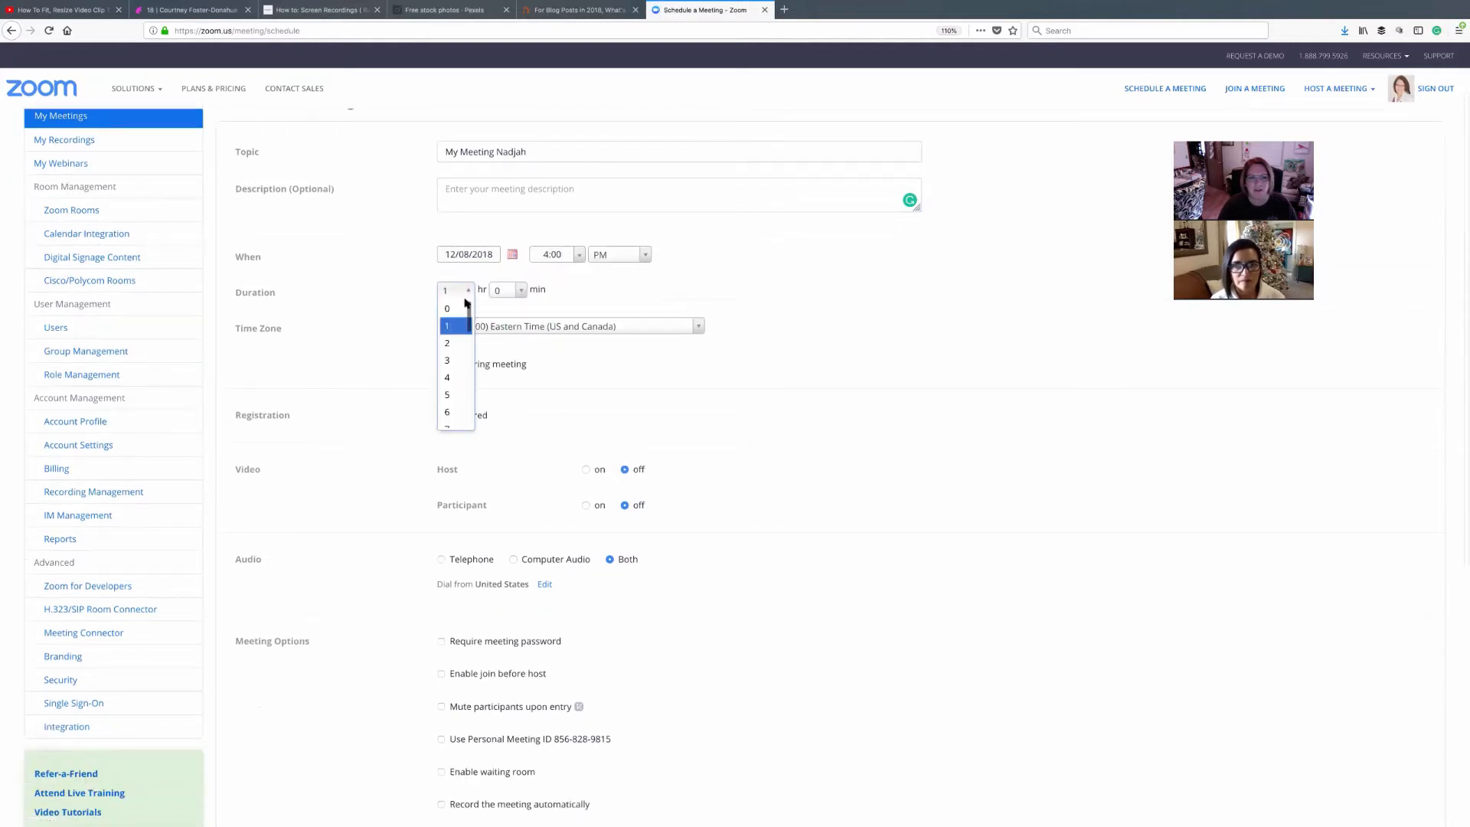
click(500, 289)
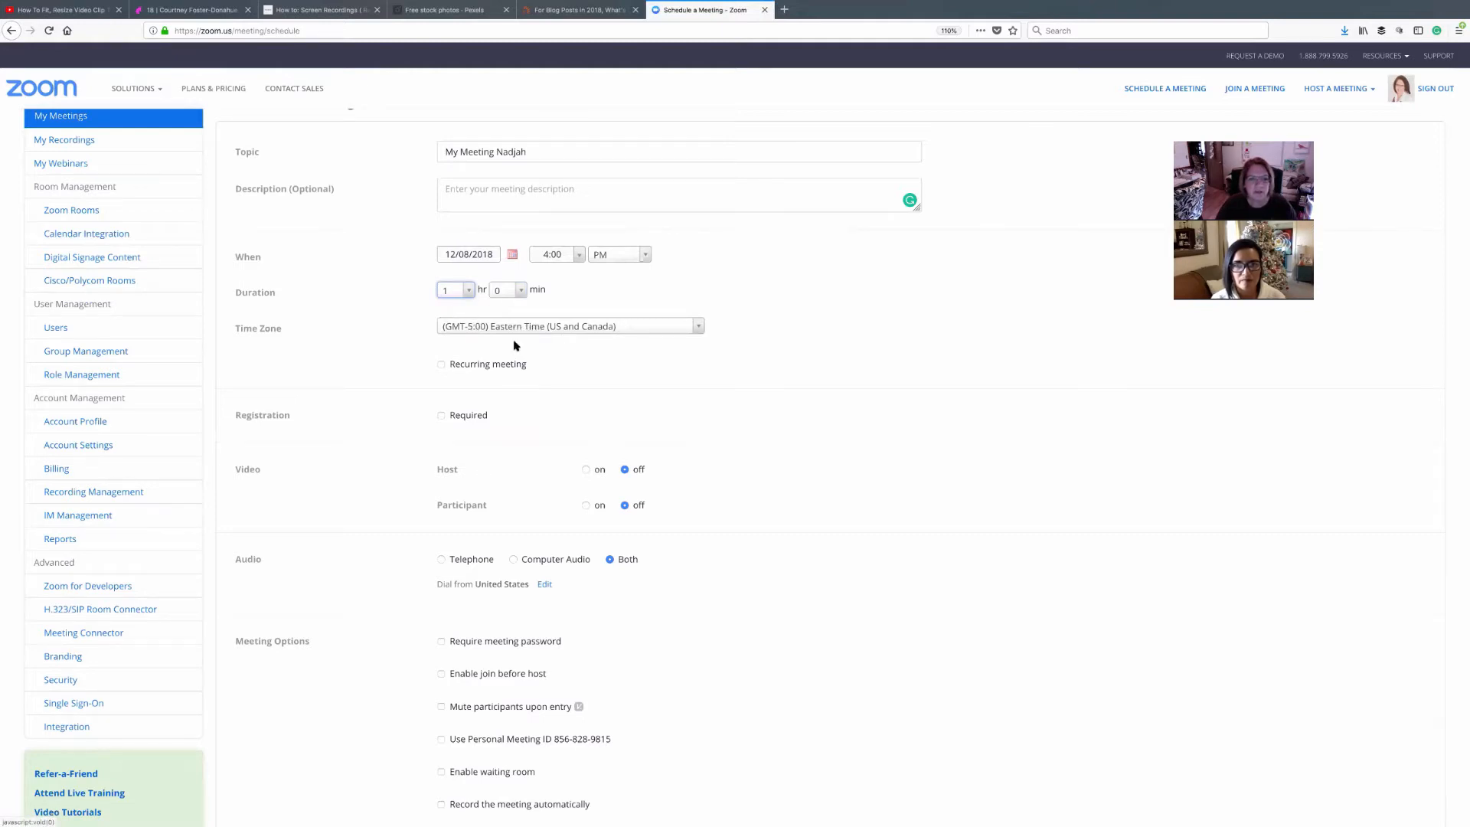
Turn on video for both host and participant, look over the audio and meeting options, and save the meeting.
scroll(488, 380, down, 2)
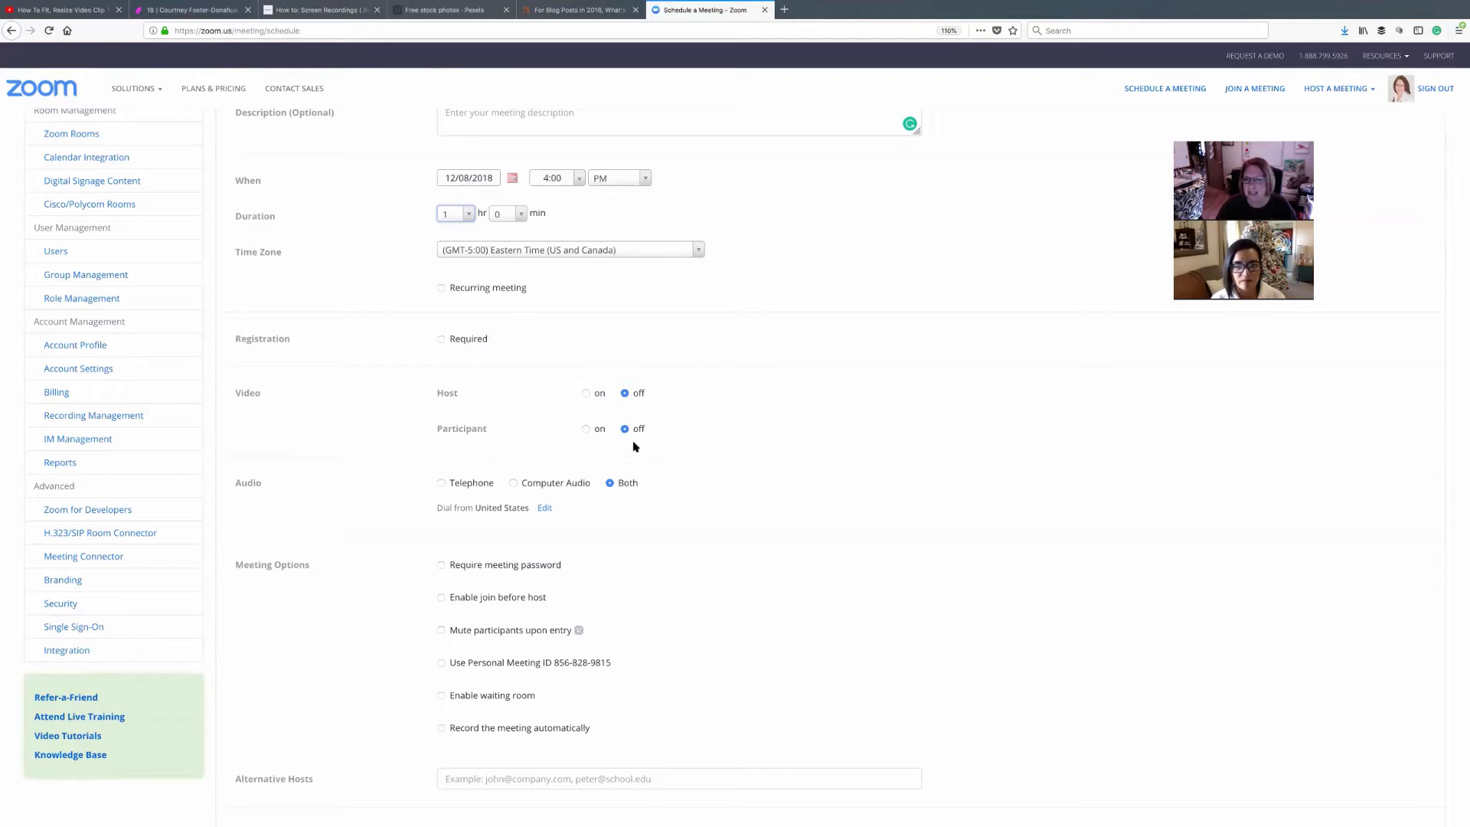
click(586, 394)
click(586, 430)
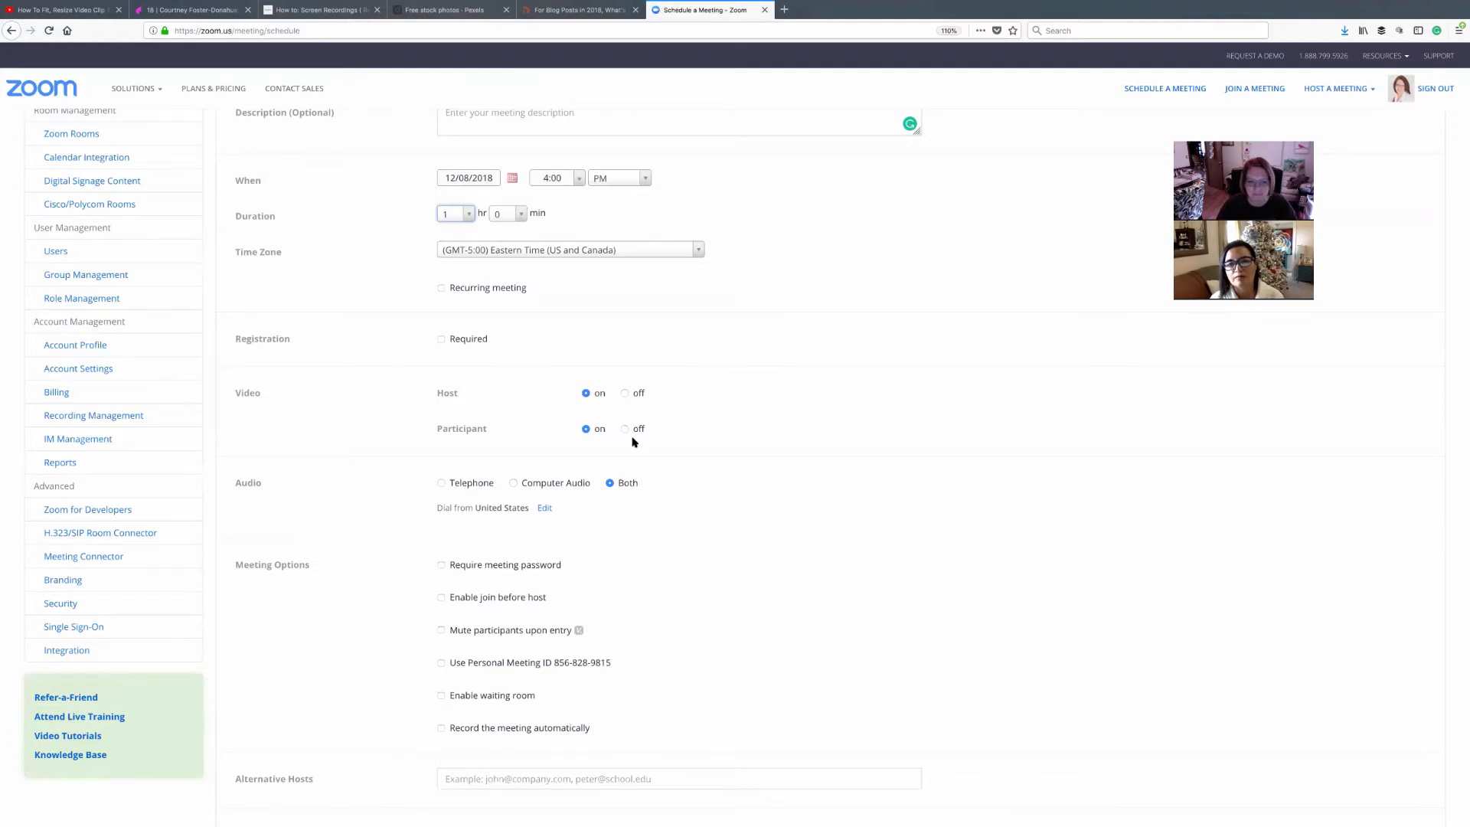
scroll(404, 460, down, 3)
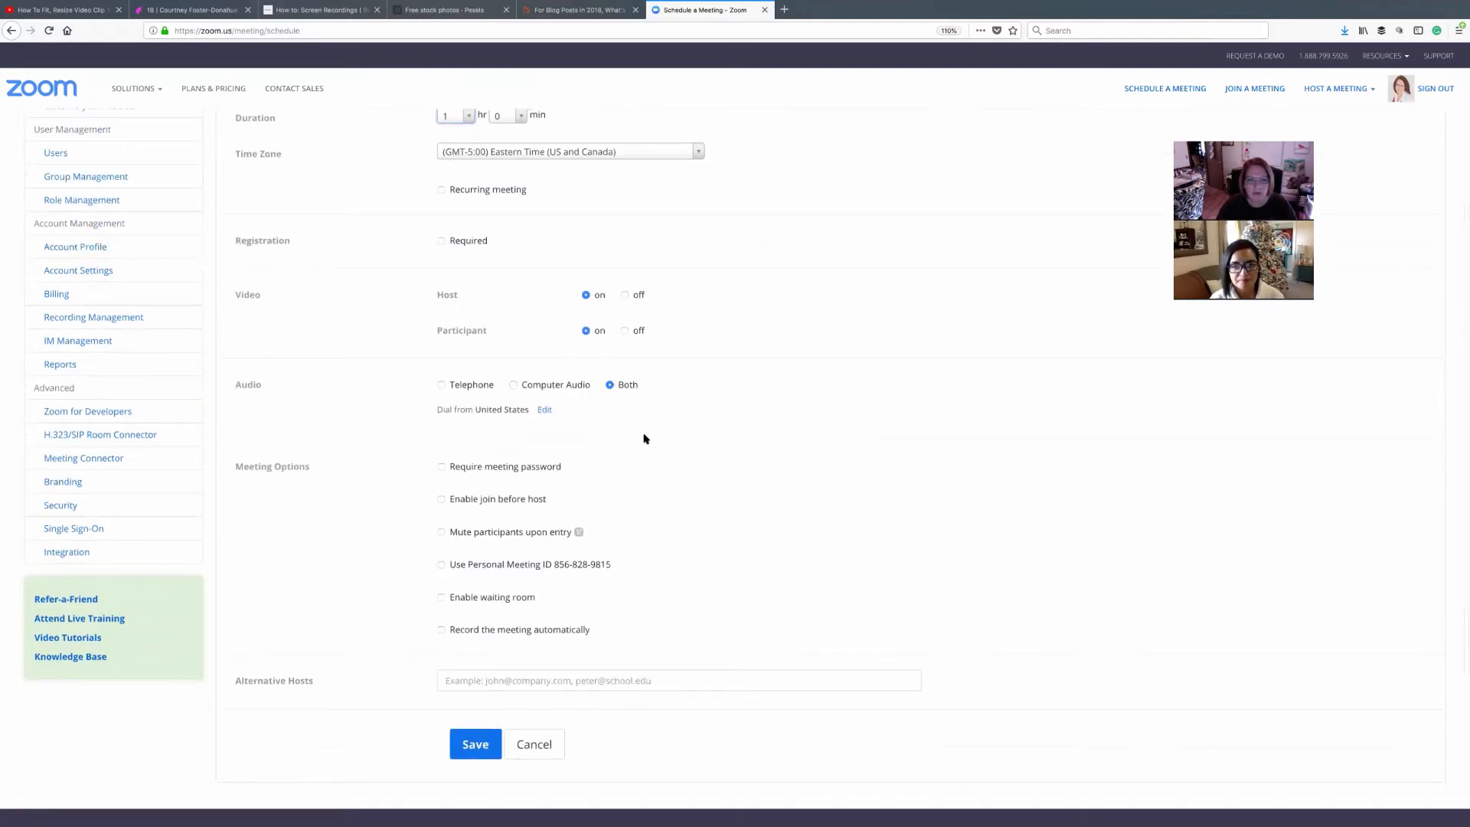
scroll(643, 436, down, 6)
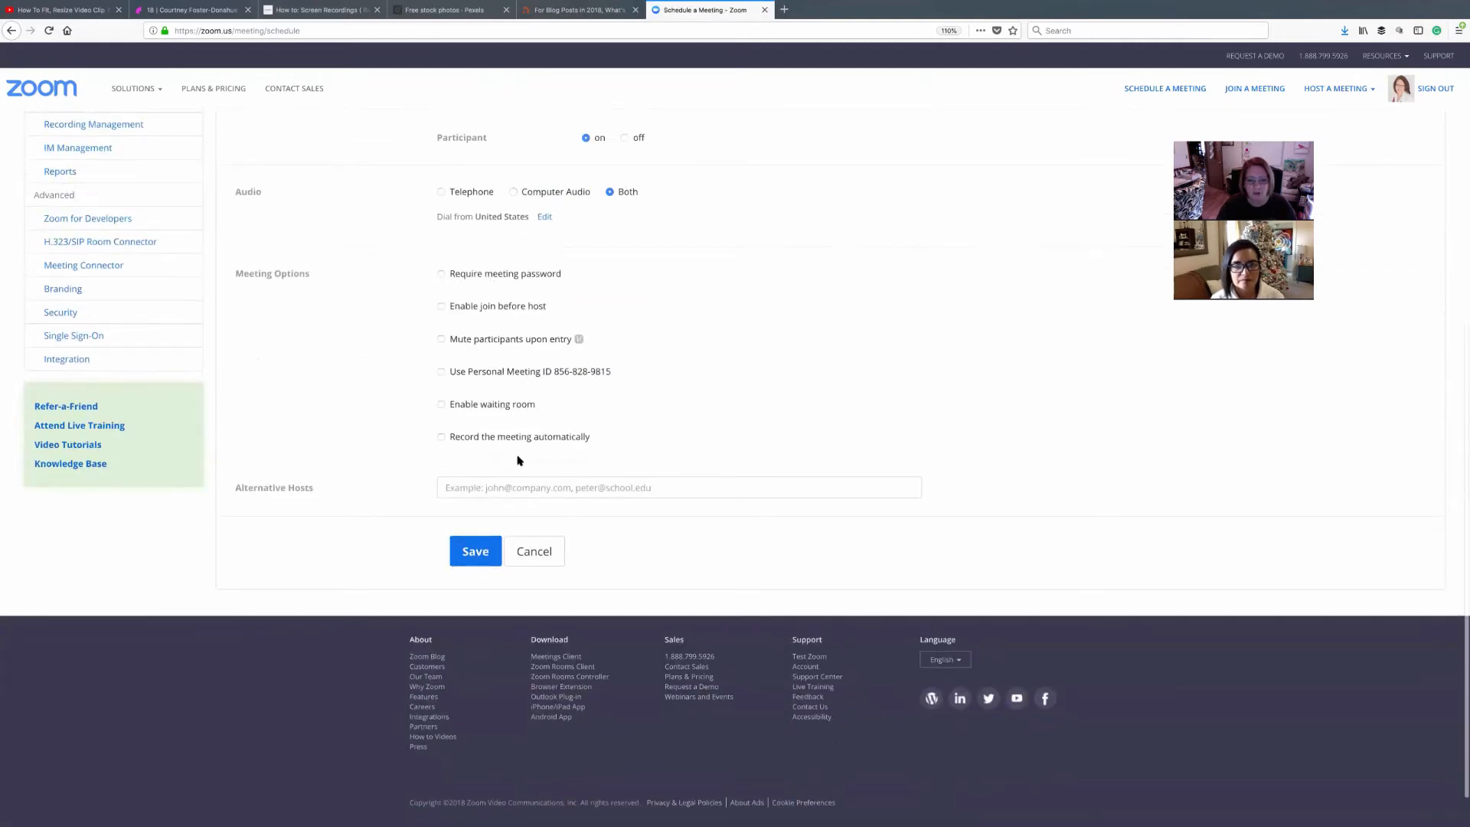
click(472, 552)
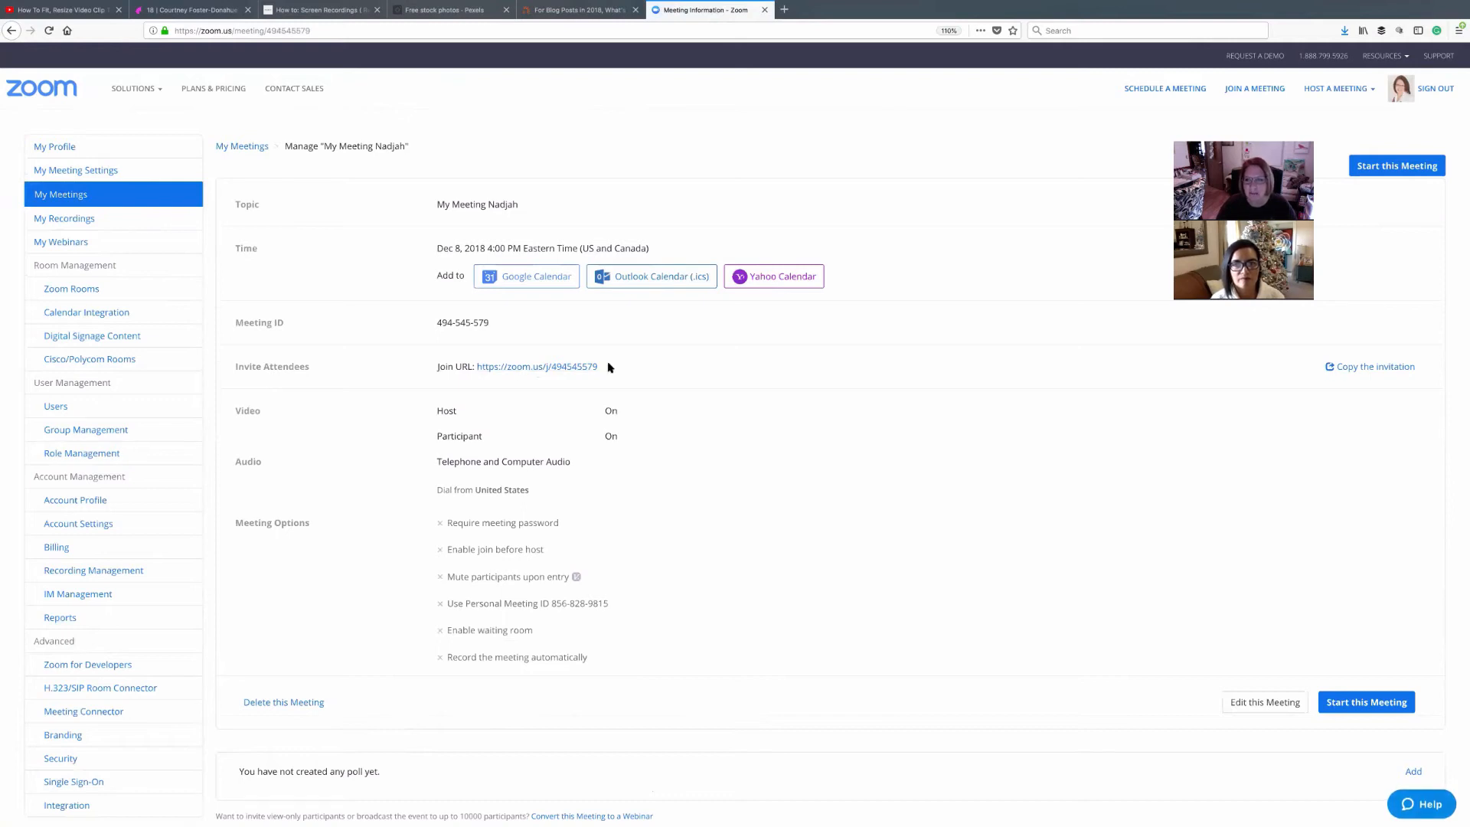
Copy the scheduled meeting's invitation text to the clipboard and close the invitation dialog.
click(1362, 368)
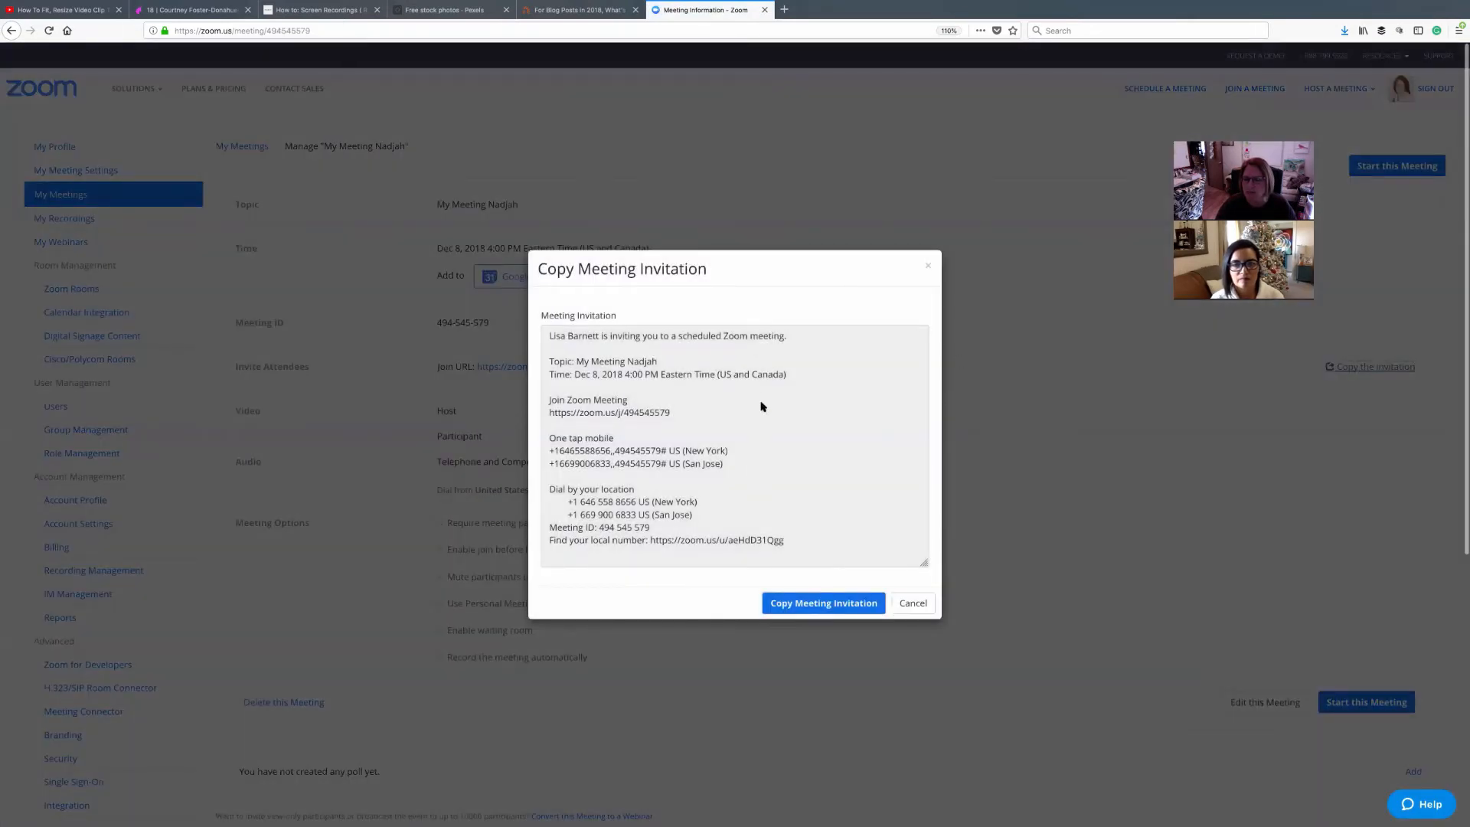
click(785, 520)
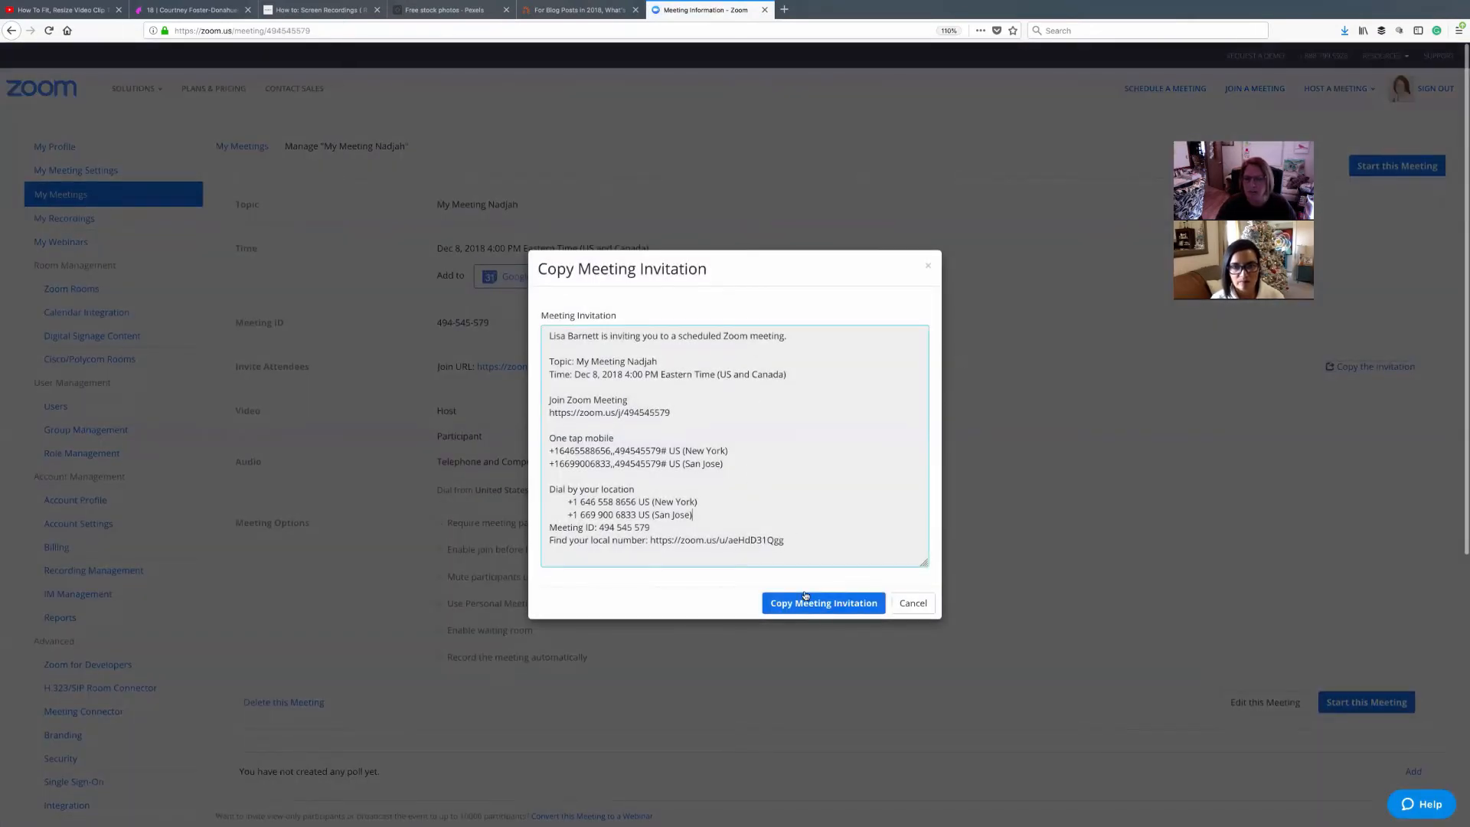
click(813, 604)
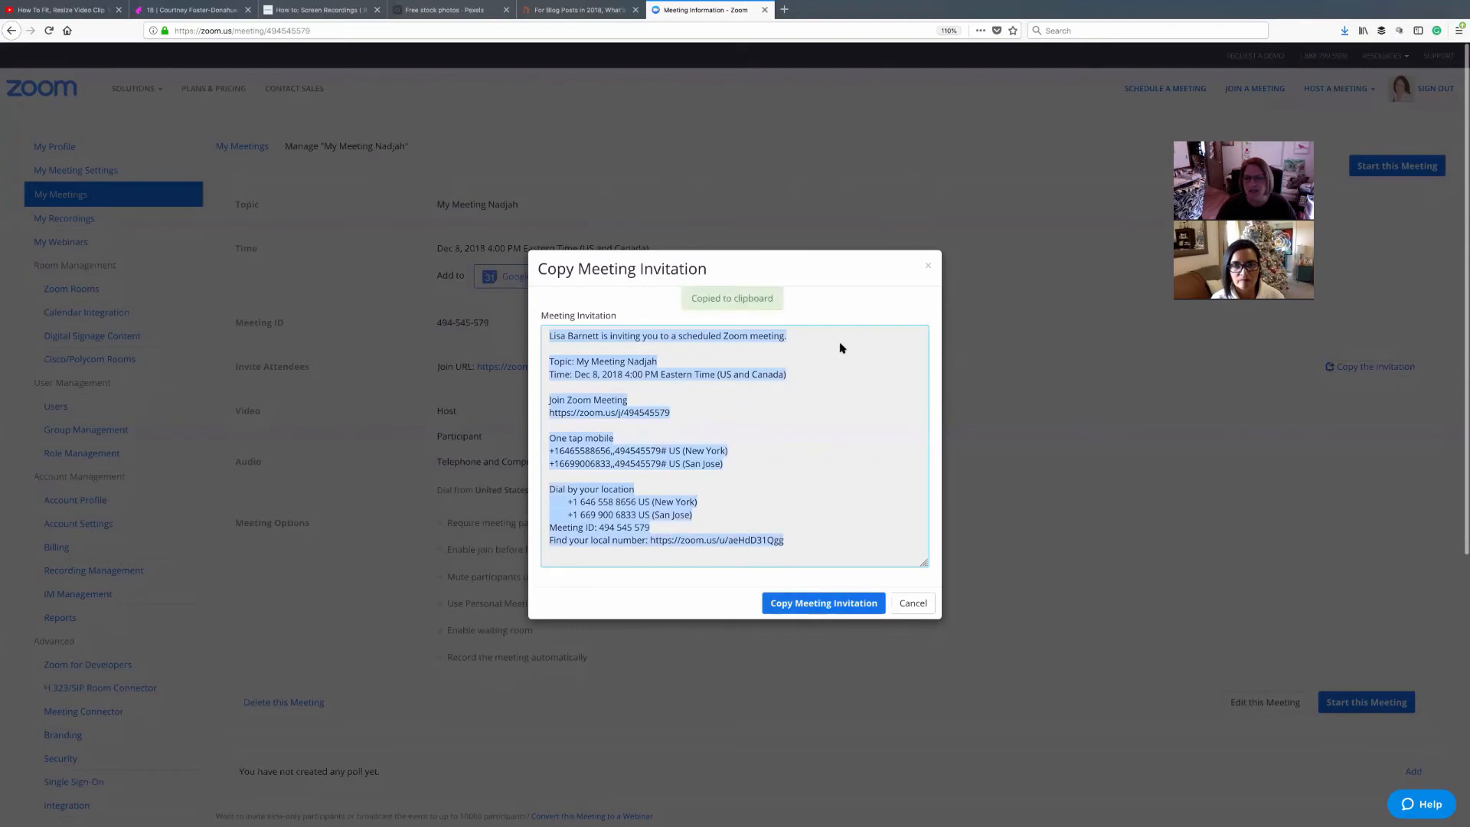
click(929, 268)
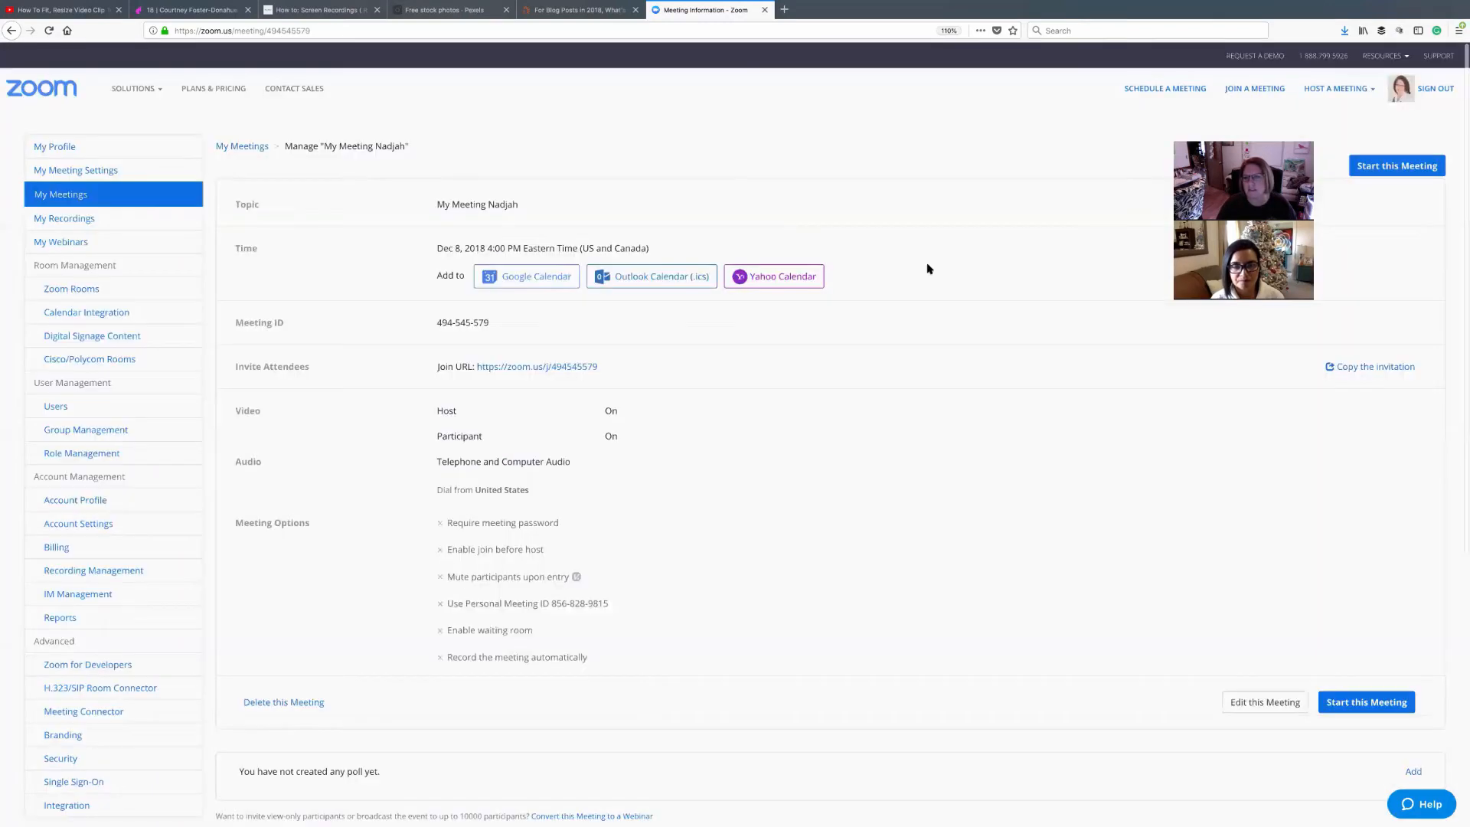